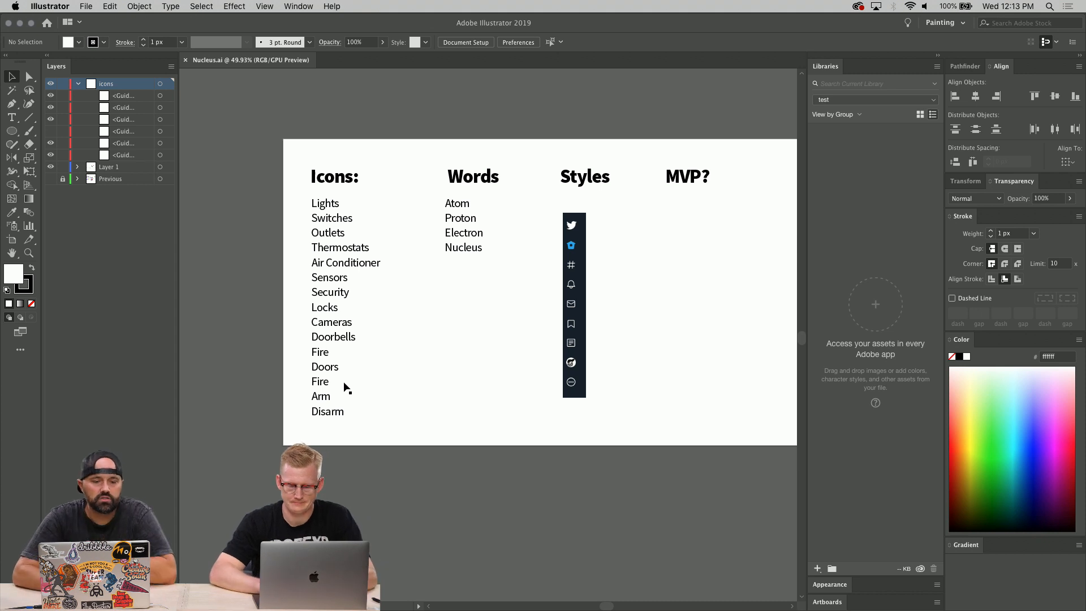
- Move the icon strip image up closer beneath the Styles heading, to about X 735 px and Y 384.5 px
scroll(478, 312, up, 2)
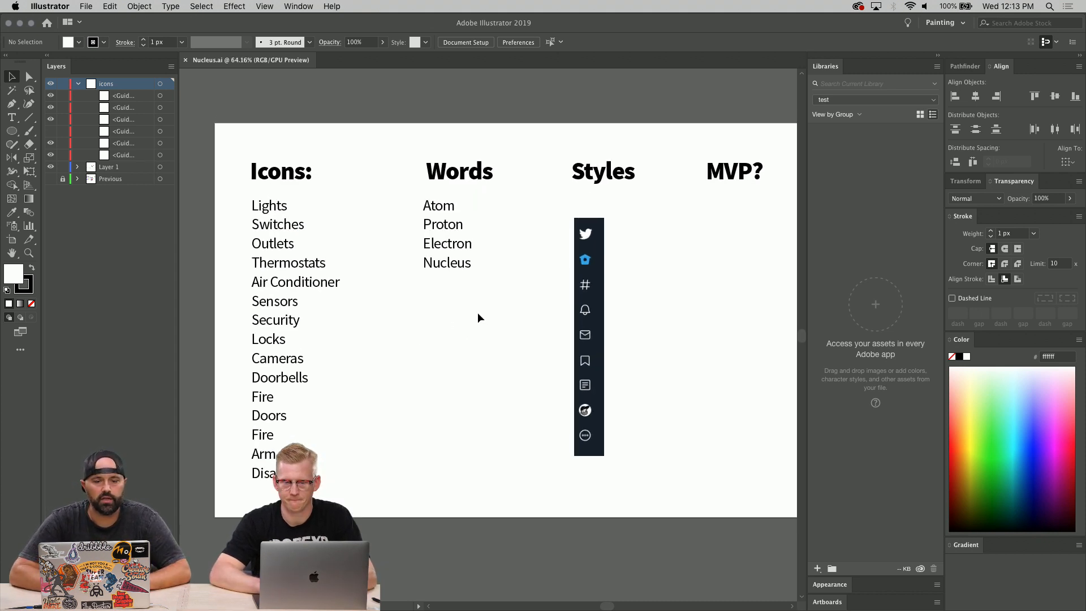
scroll(477, 317, up, 2)
scroll(477, 316, right, 1)
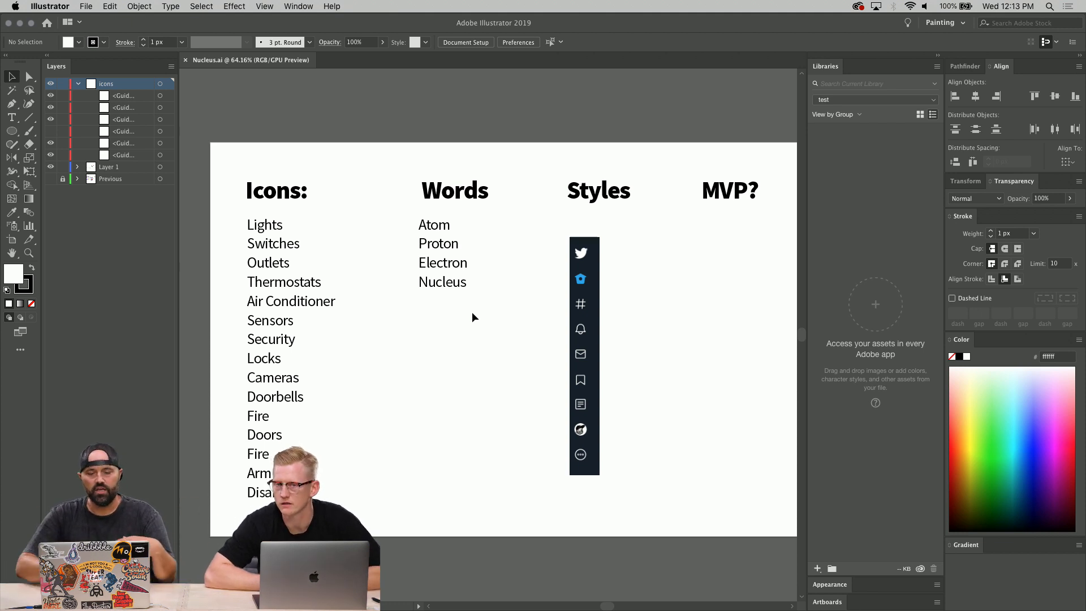
drag(581, 321, 585, 303)
scroll(584, 304, right, 1)
scroll(585, 304, up, 1)
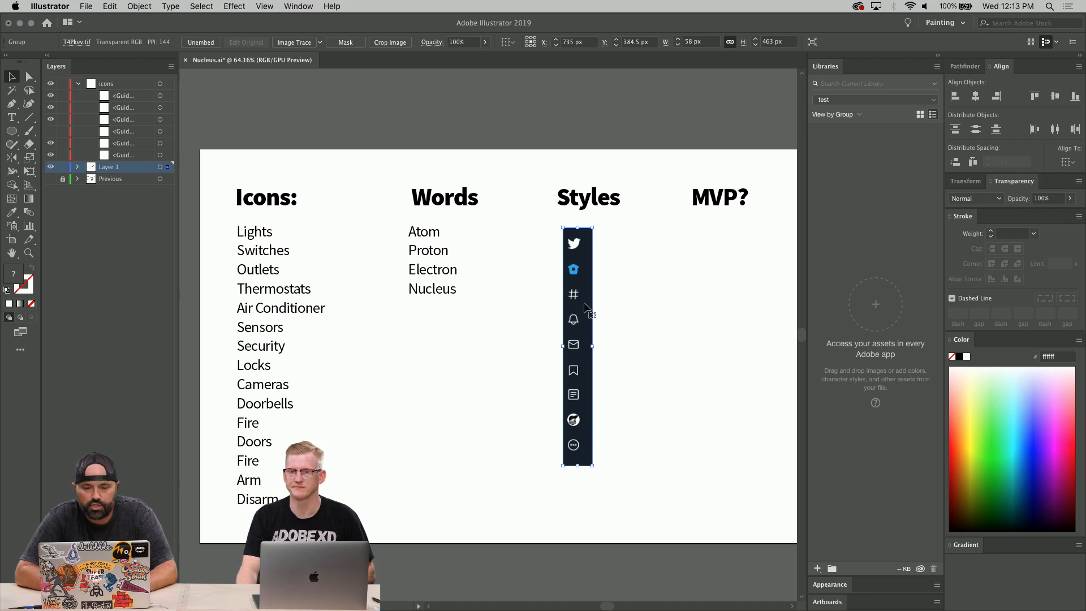
- Examine the planning artboard, covering the Words list, the icon strip under Styles and the MVP? column
scroll(585, 306, right, 2)
scroll(584, 306, up, 1)
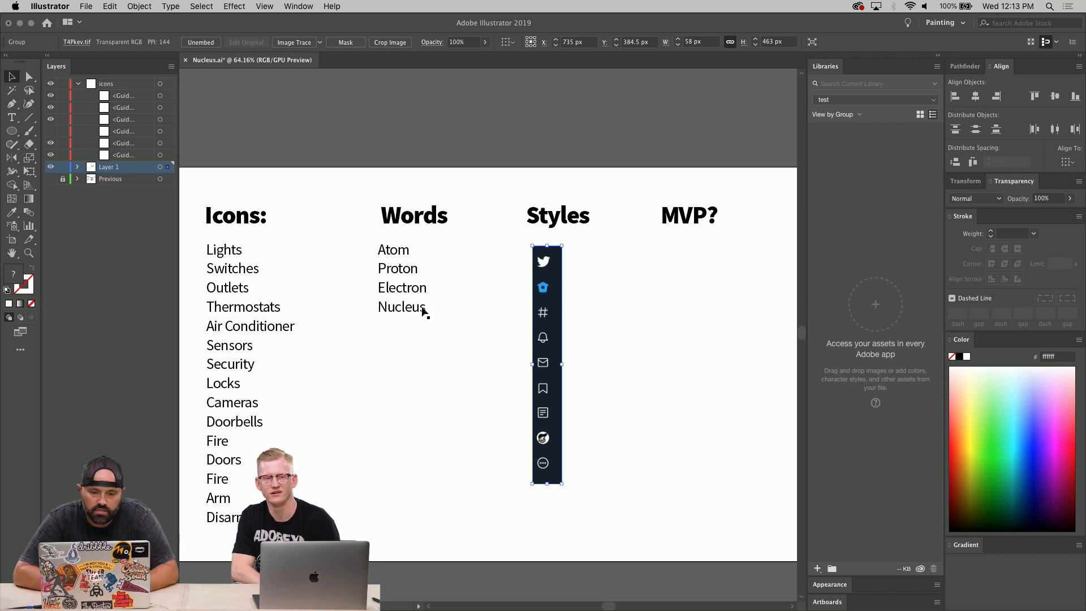
scroll(415, 310, right, 5)
scroll(414, 310, up, 1)
scroll(414, 310, right, 6)
scroll(414, 310, up, 1)
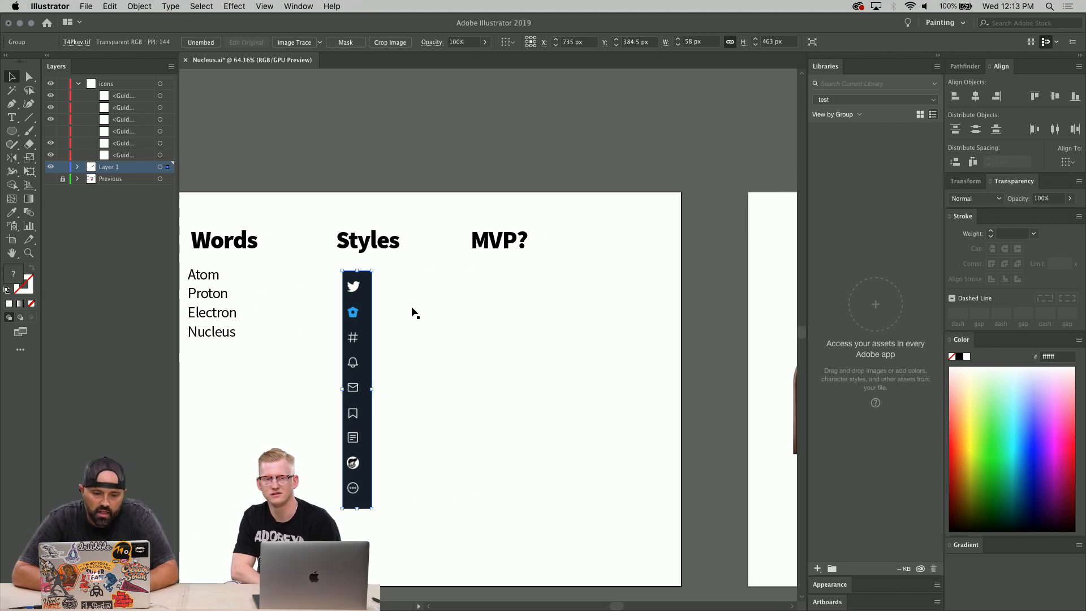
scroll(418, 307, left, 4)
scroll(418, 308, down, 1)
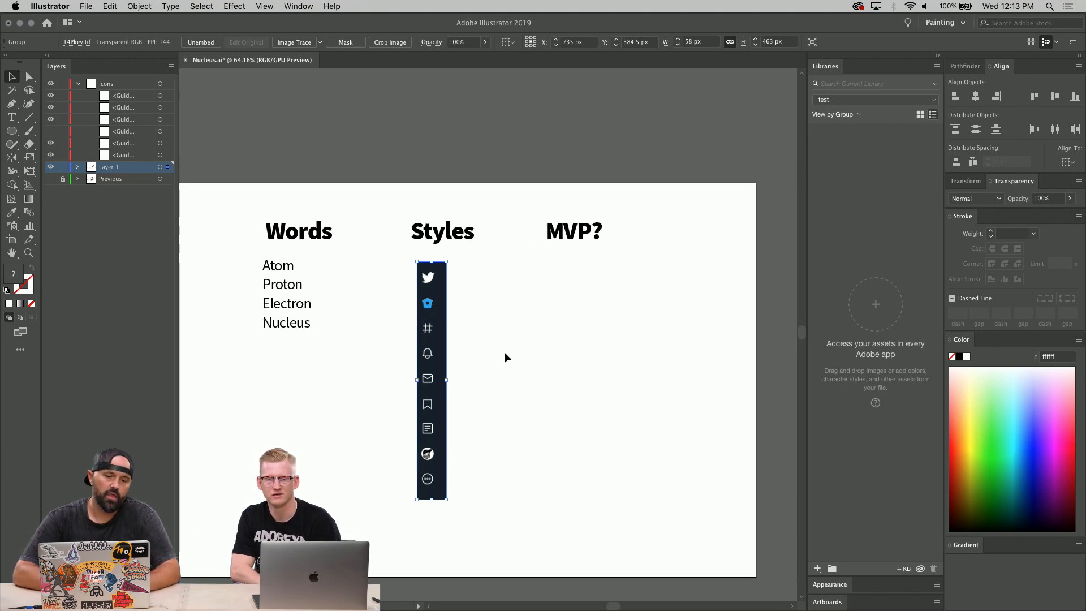
scroll(511, 351, up, 4)
scroll(512, 351, down, 1)
scroll(512, 351, left, 1)
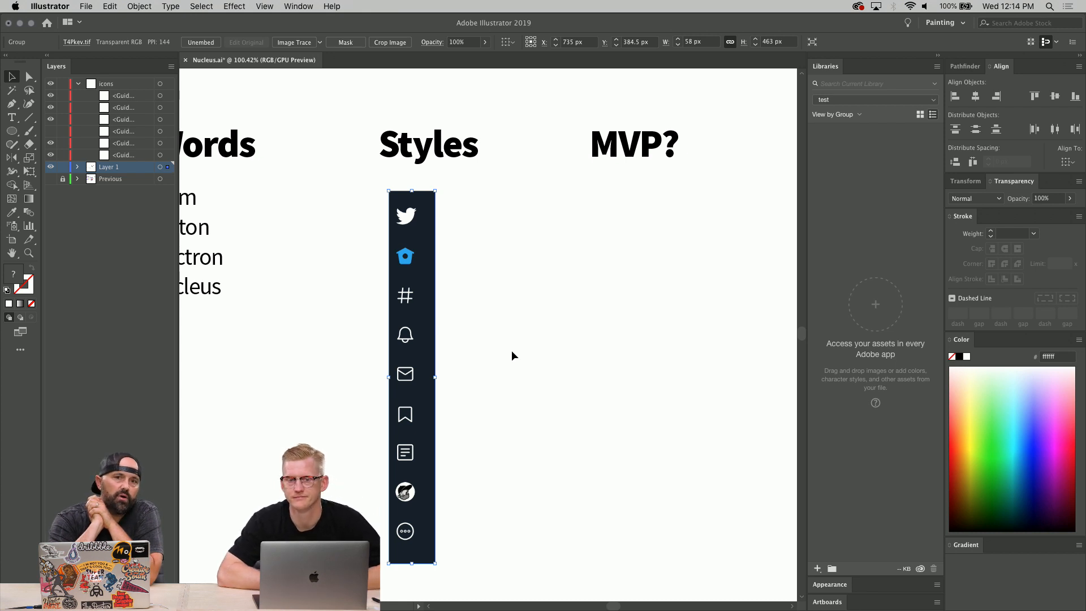
scroll(541, 330, right, 3)
scroll(541, 330, up, 1)
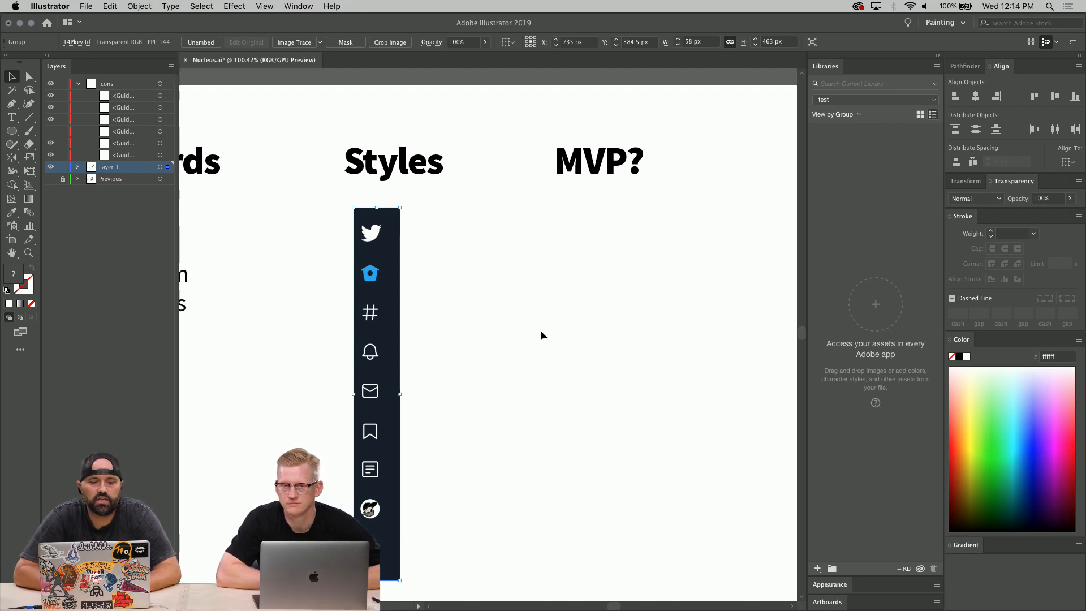
scroll(541, 330, down, 3)
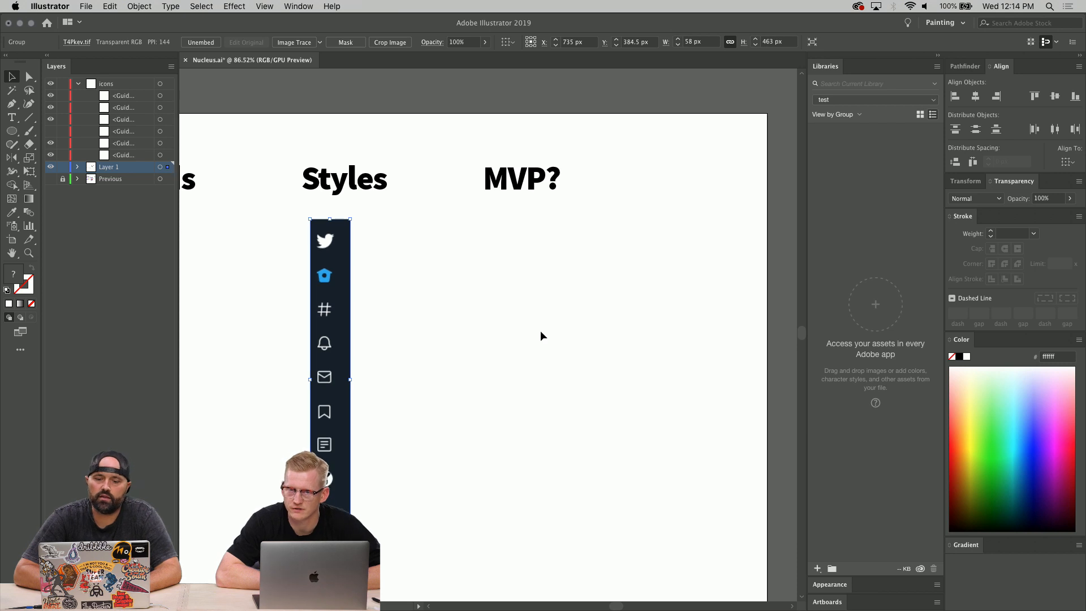
scroll(536, 350, down, 2)
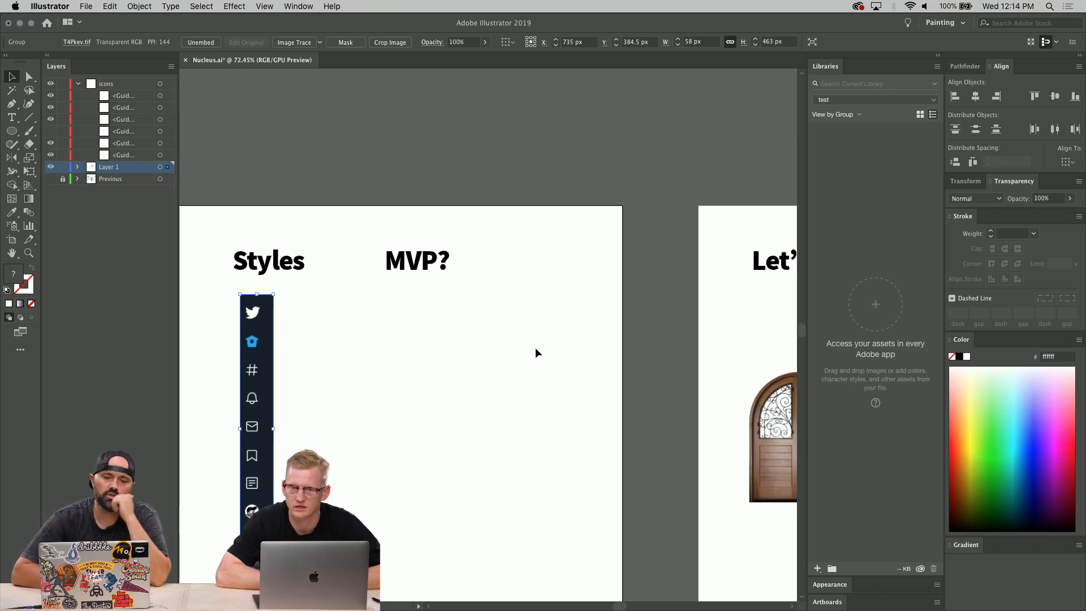
scroll(535, 353, down, 3)
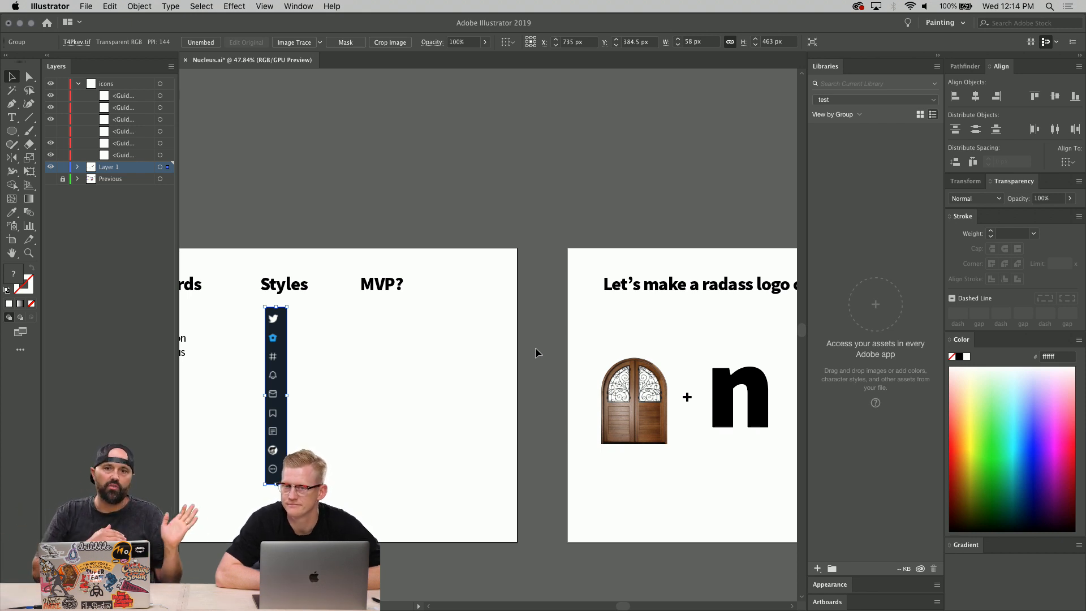
- Examine the logo concept artboard with the door, letter n, atom diagram and portrait, inspecting the portrait up close
scroll(535, 352, right, 5)
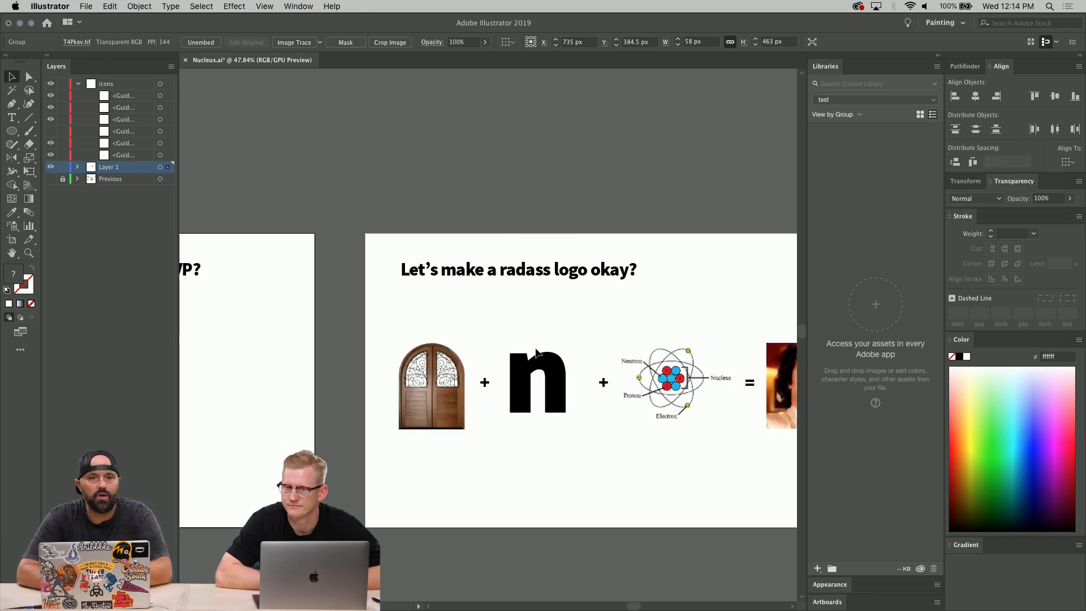
scroll(536, 353, right, 5)
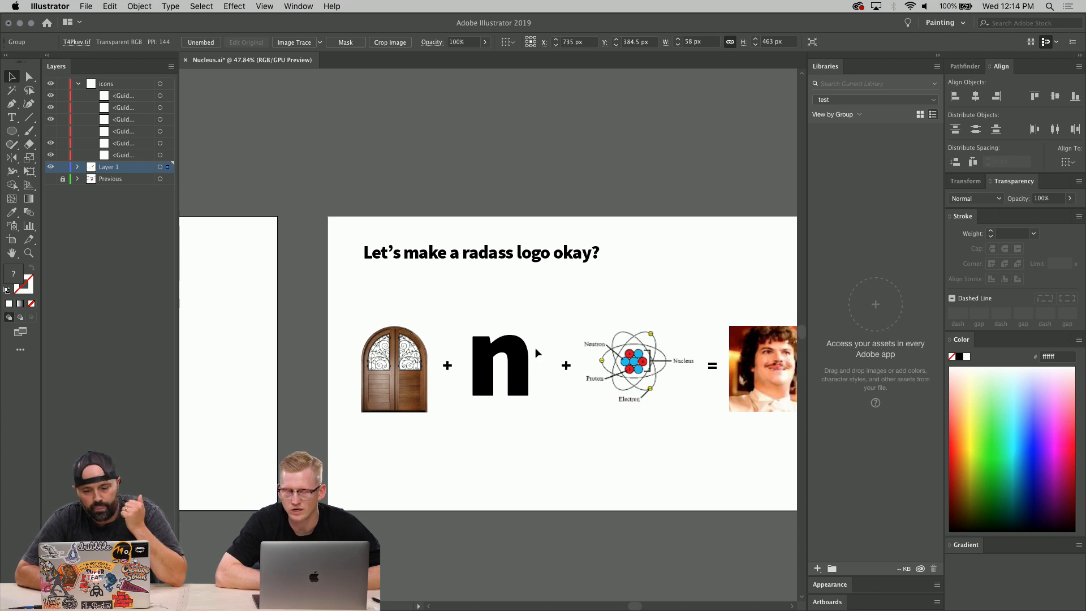
scroll(535, 353, up, 3)
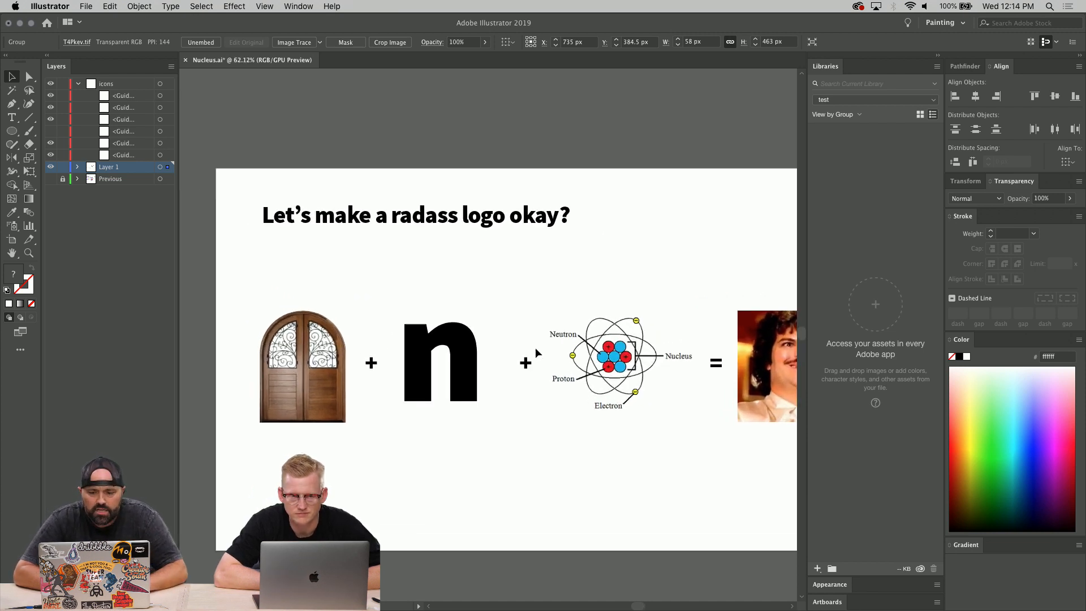
scroll(535, 353, right, 3)
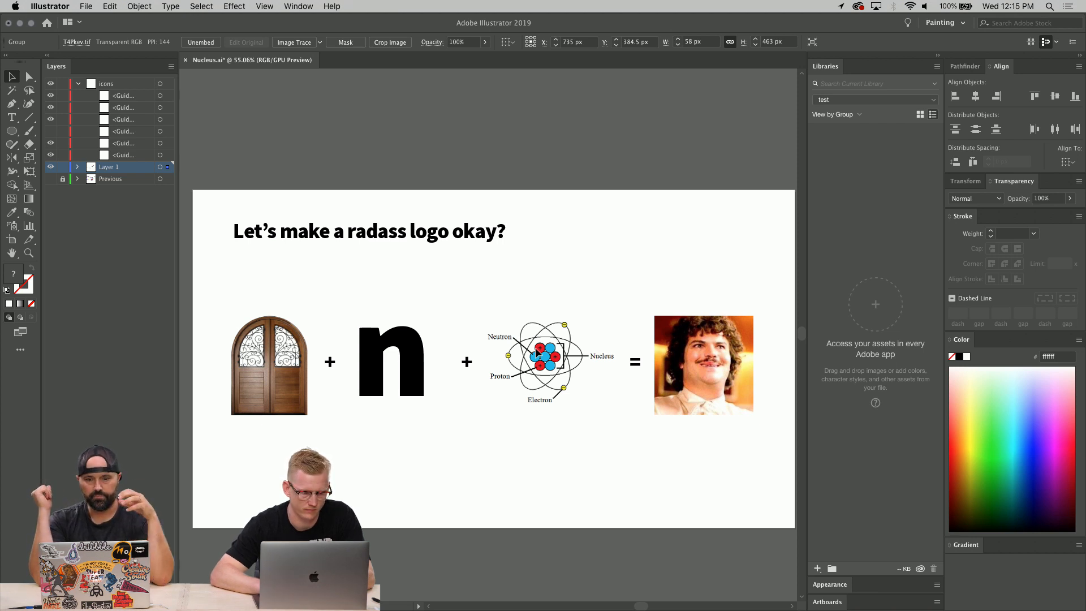
scroll(536, 356, right, 3)
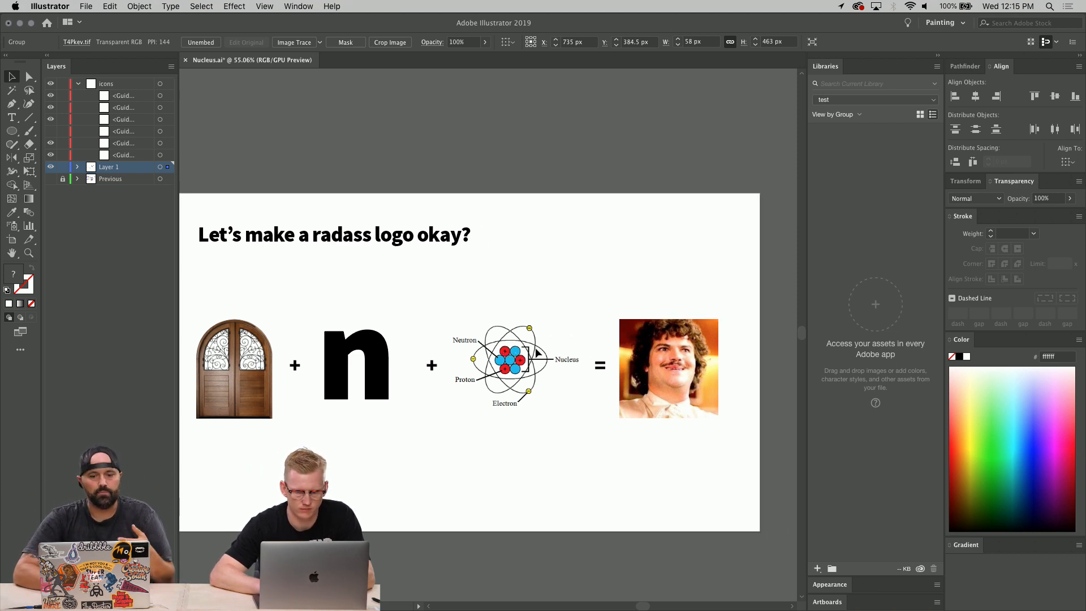
click(680, 407)
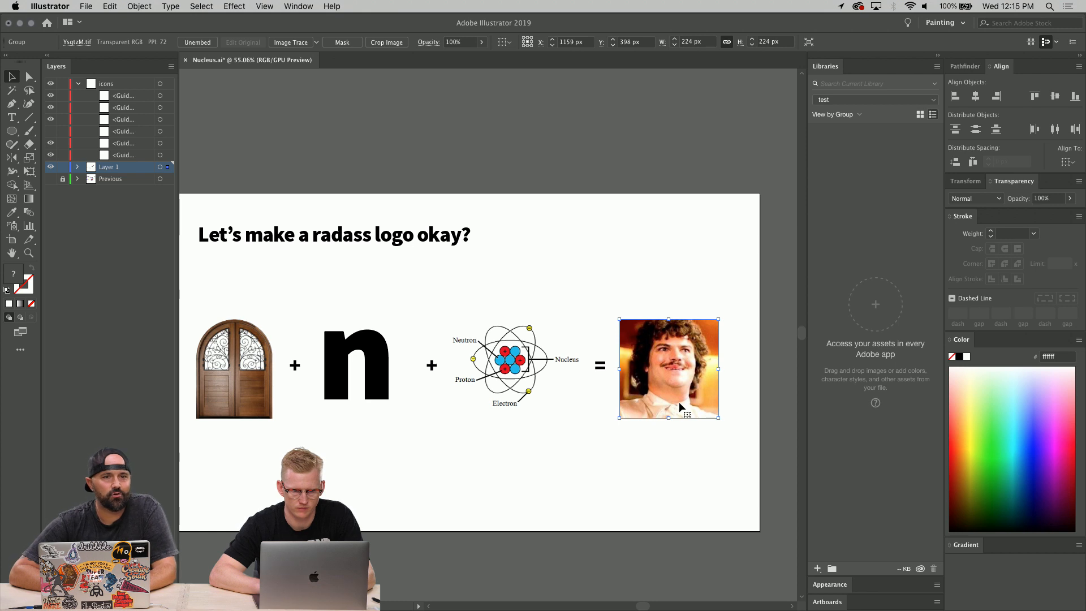
scroll(680, 407, right, 3)
scroll(683, 404, up, 5)
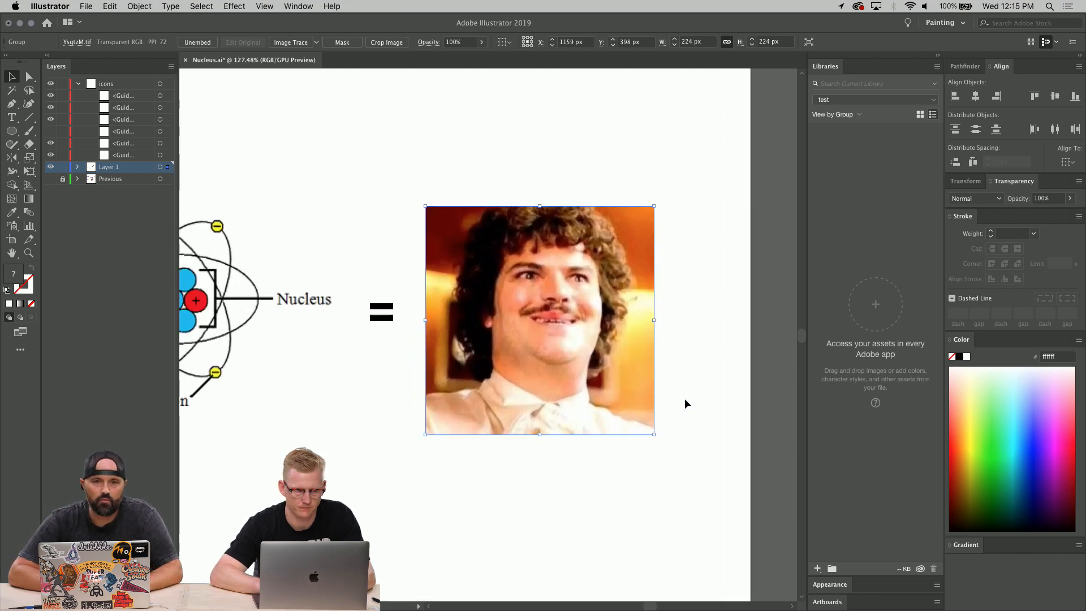
scroll(684, 399, down, 5)
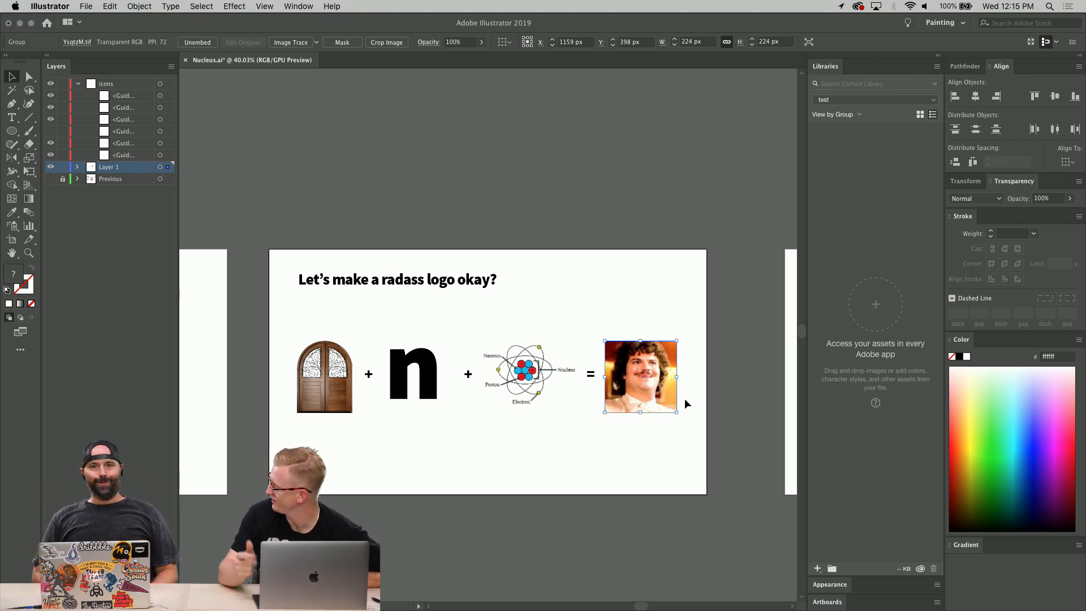
- Delete the dark dotted lattice image above the Final logo artboard
scroll(685, 398, right, 5)
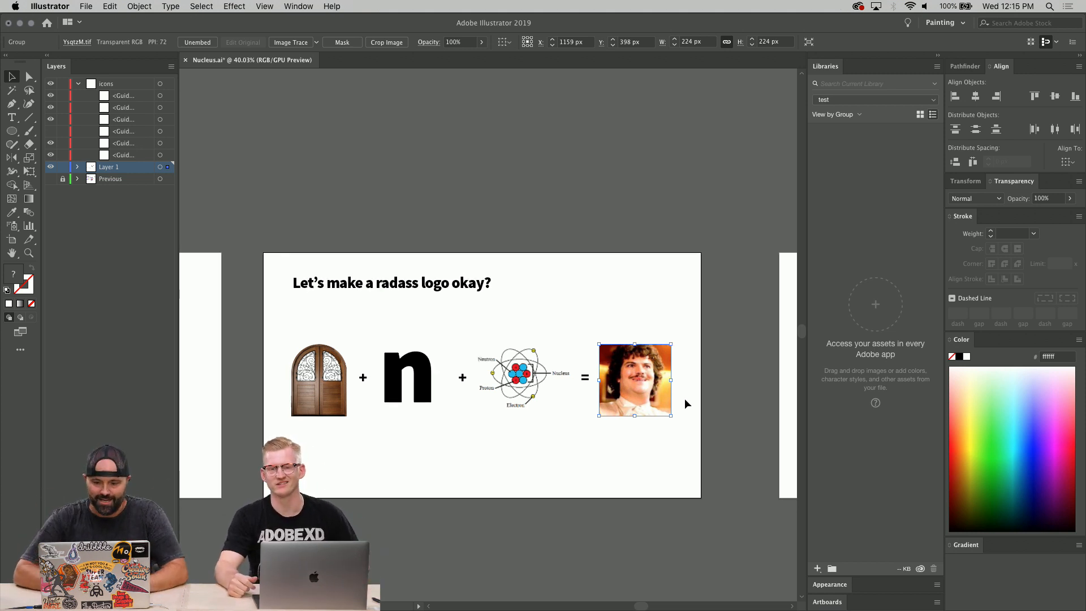
scroll(684, 398, right, 5)
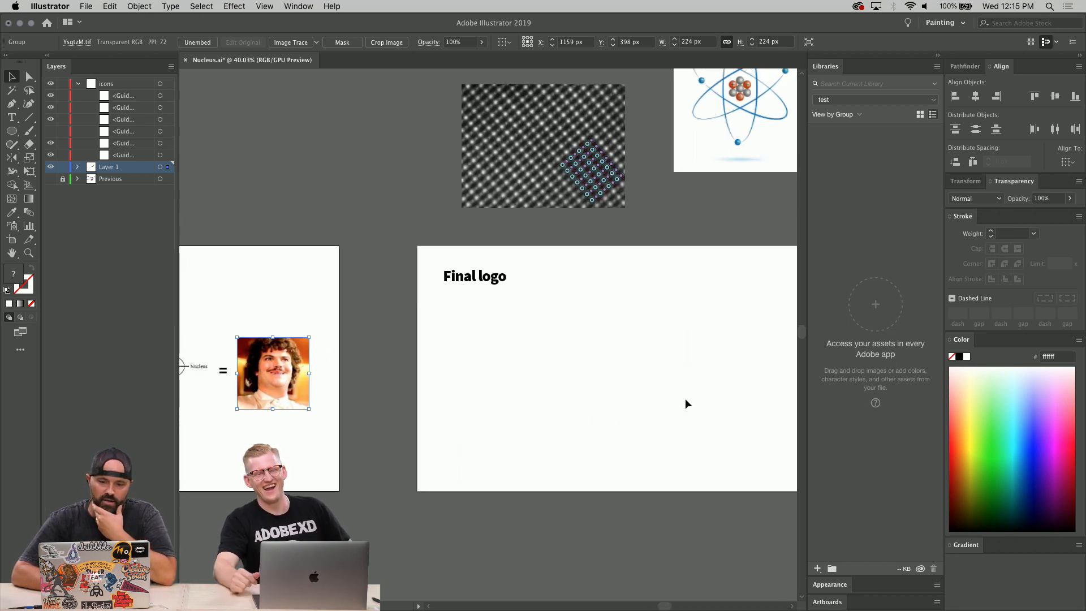
click(577, 207)
key(Delete)
- Examine the Final logo artboard and its empty area for the logo design
scroll(575, 208, right, 5)
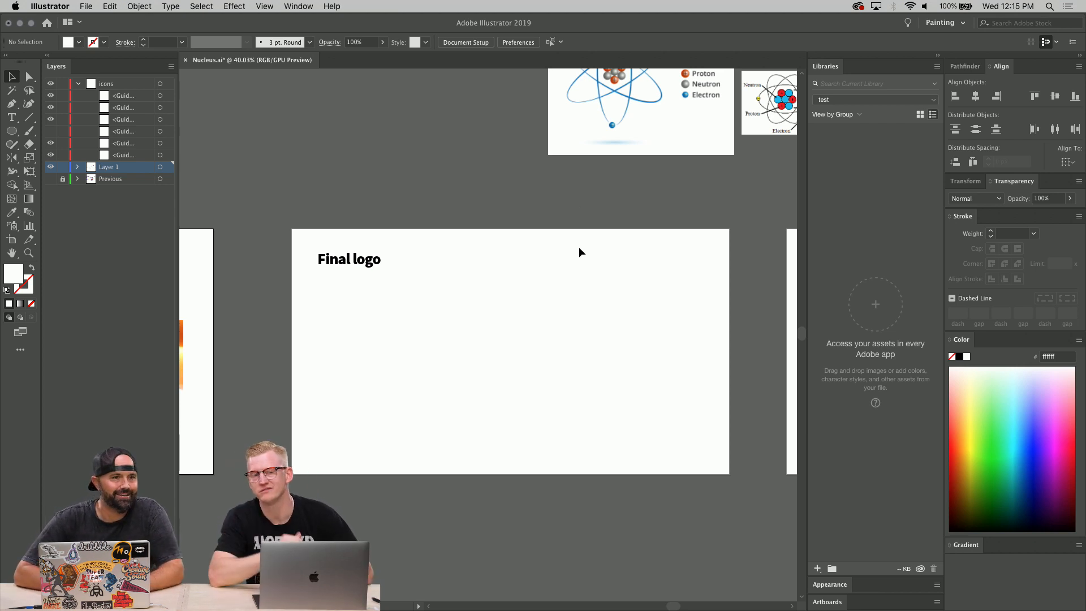
scroll(579, 249, down, 2)
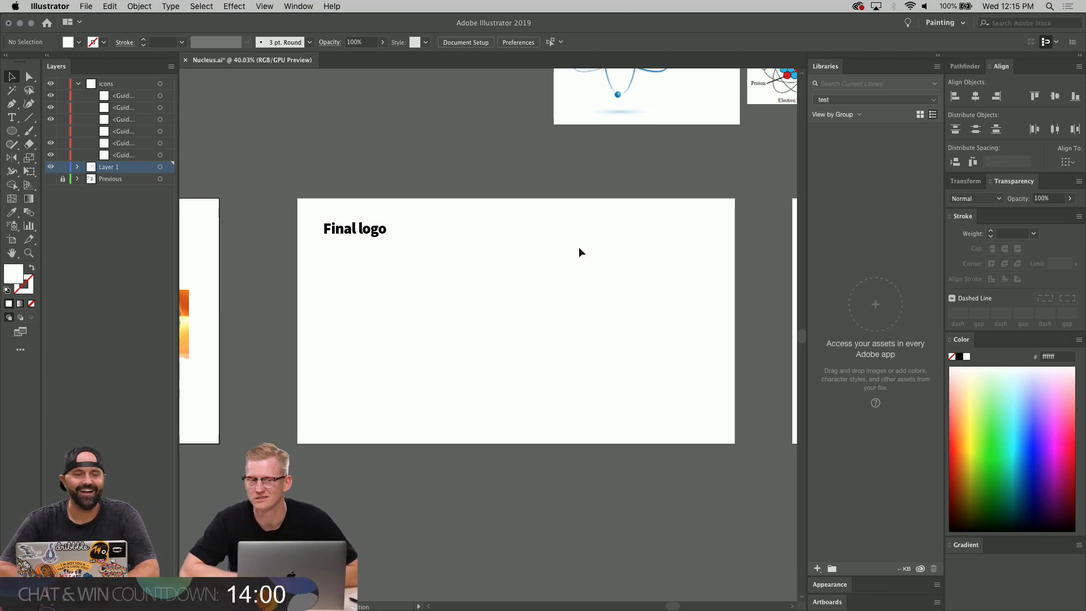
scroll(579, 248, up, 1)
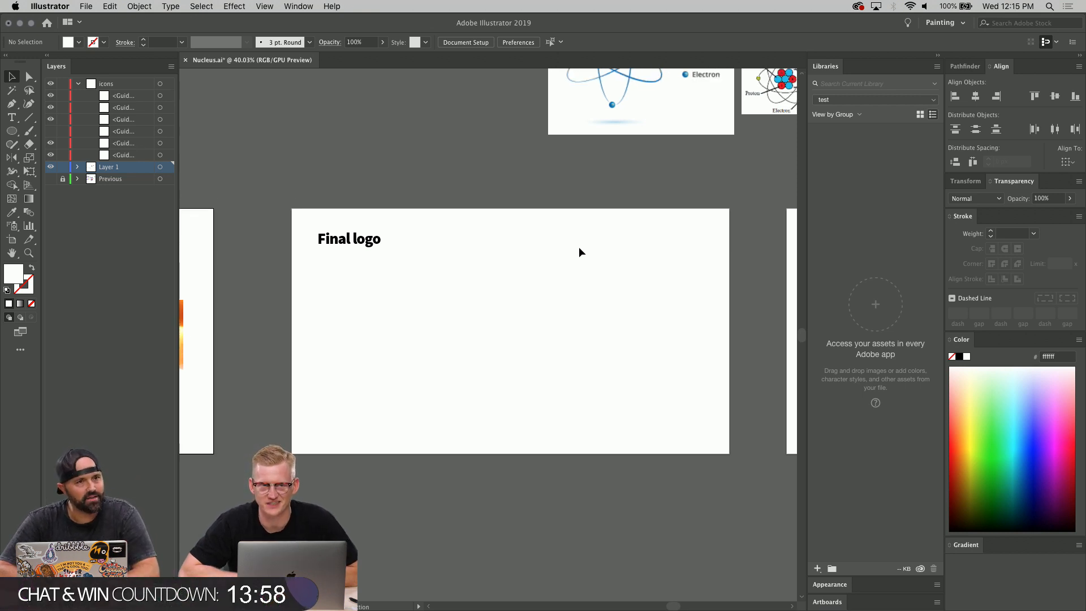
scroll(579, 251, up, 1)
scroll(579, 251, up, 3)
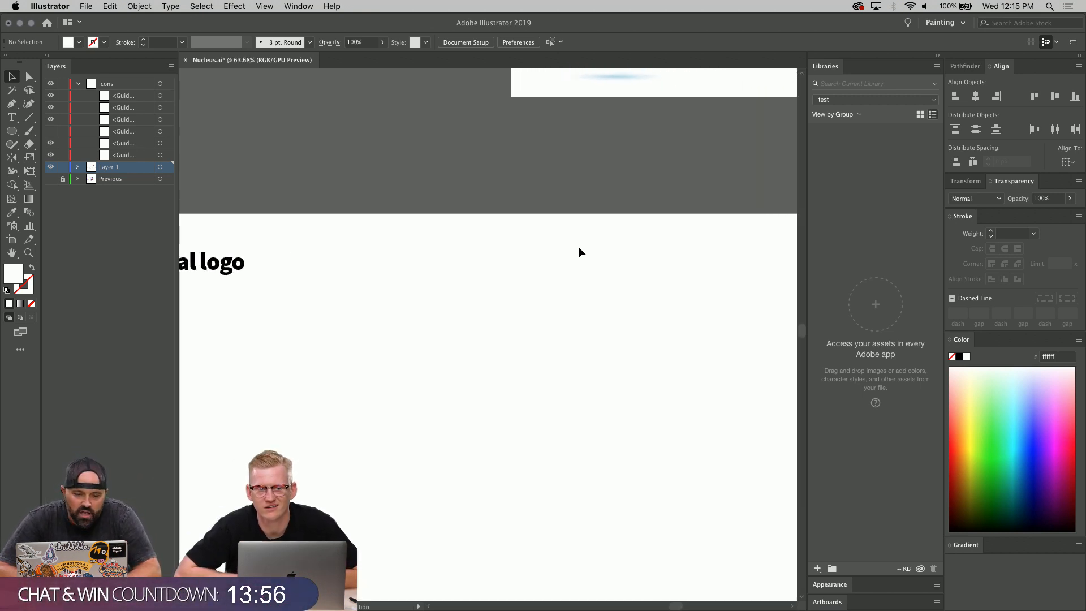
scroll(579, 247, down, 4)
scroll(578, 247, left, 6)
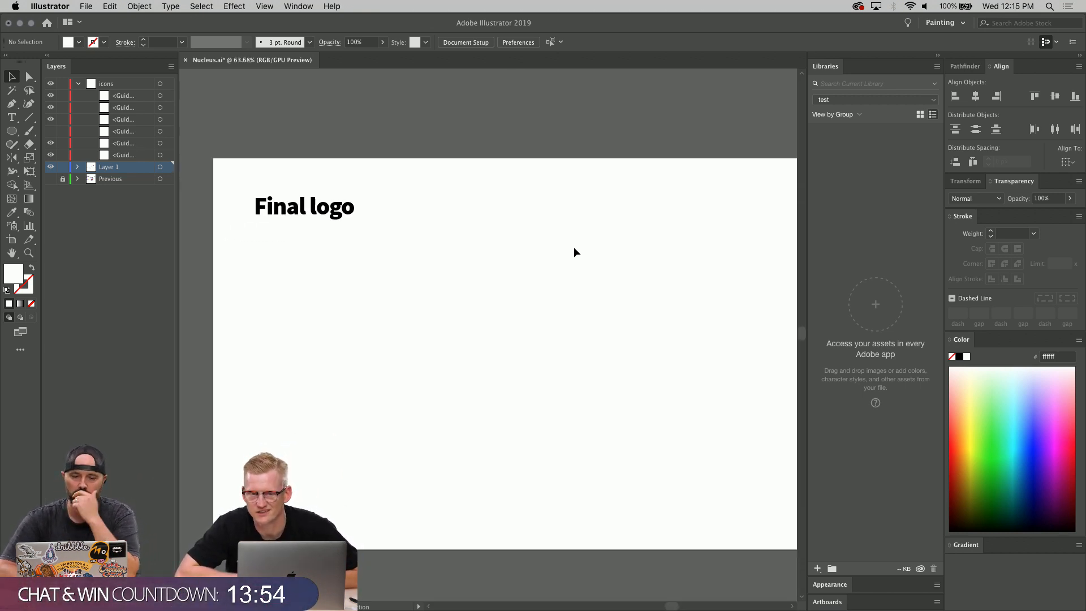
scroll(574, 248, right, 2)
scroll(574, 248, down, 1)
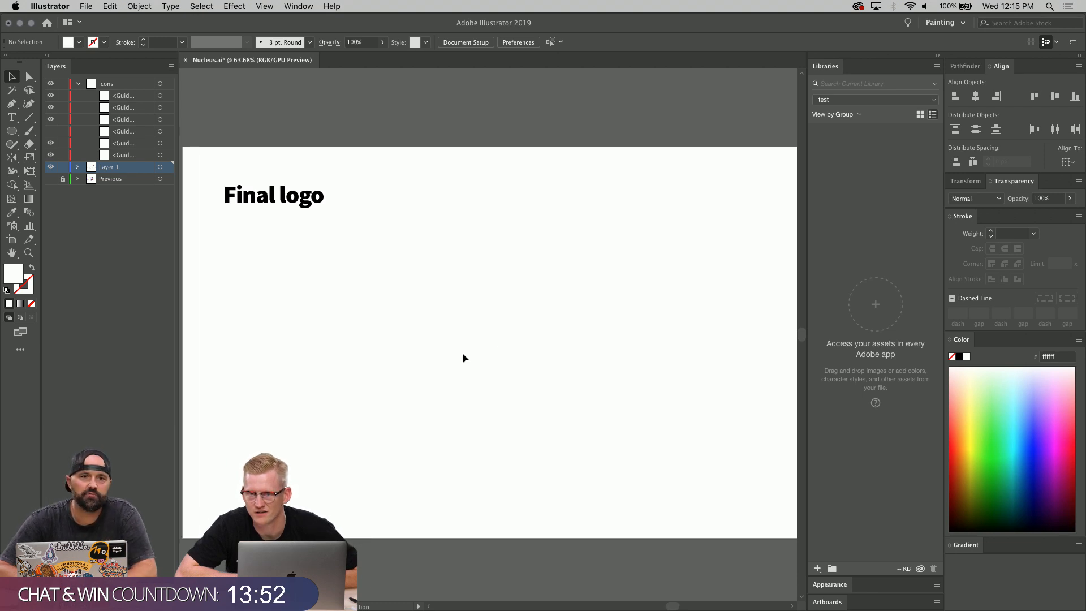
scroll(425, 352, left, 1)
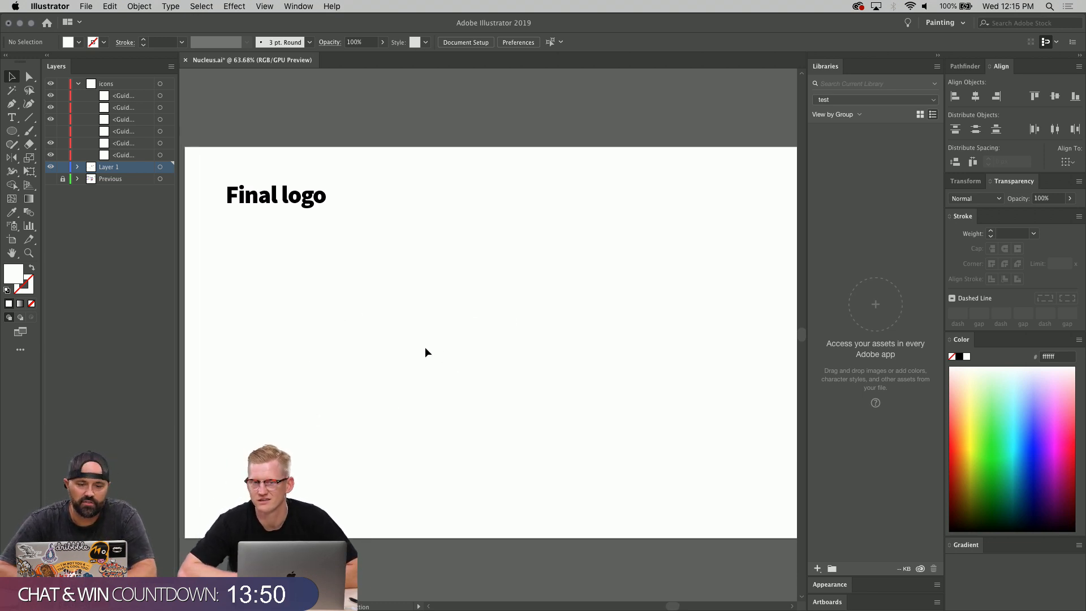
scroll(426, 347, left, 6)
scroll(426, 347, down, 1)
scroll(426, 348, right, 4)
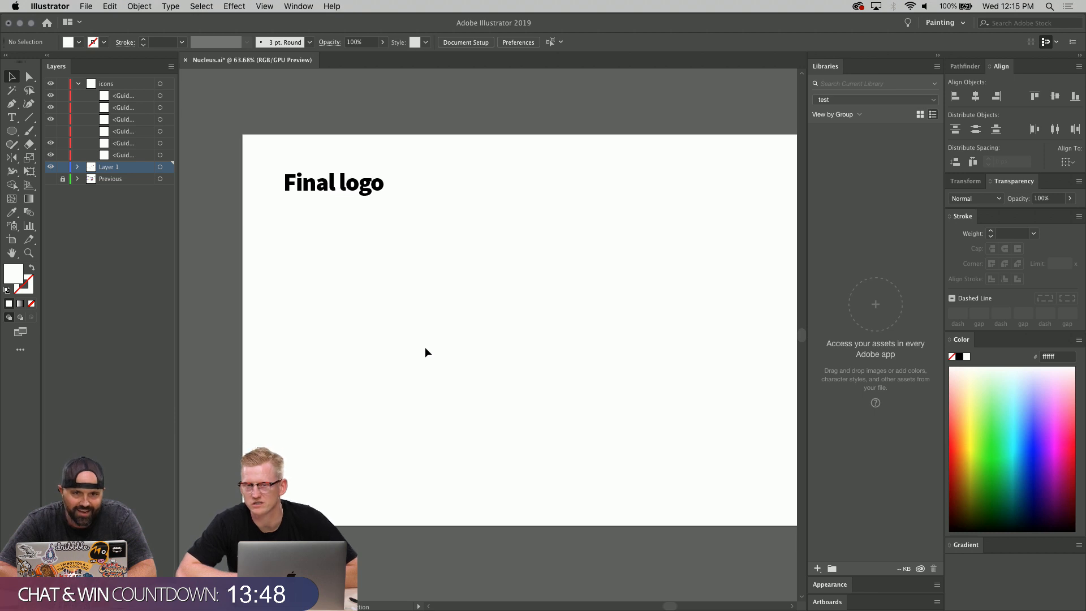
scroll(425, 349, right, 5)
scroll(425, 348, down, 1)
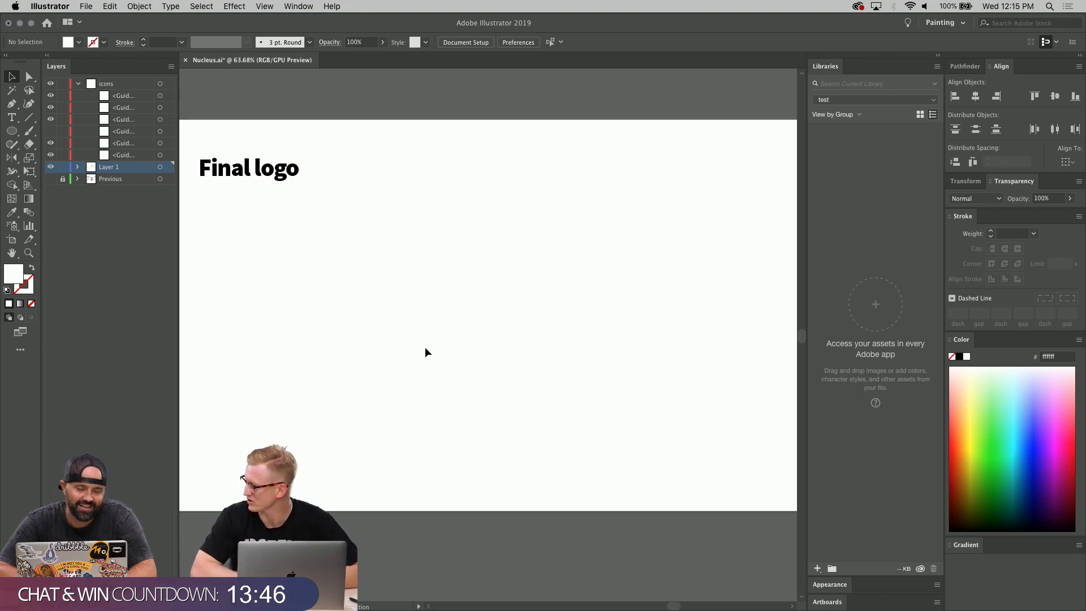
scroll(425, 352, up, 2)
scroll(426, 352, left, 2)
scroll(425, 352, right, 4)
scroll(425, 351, up, 1)
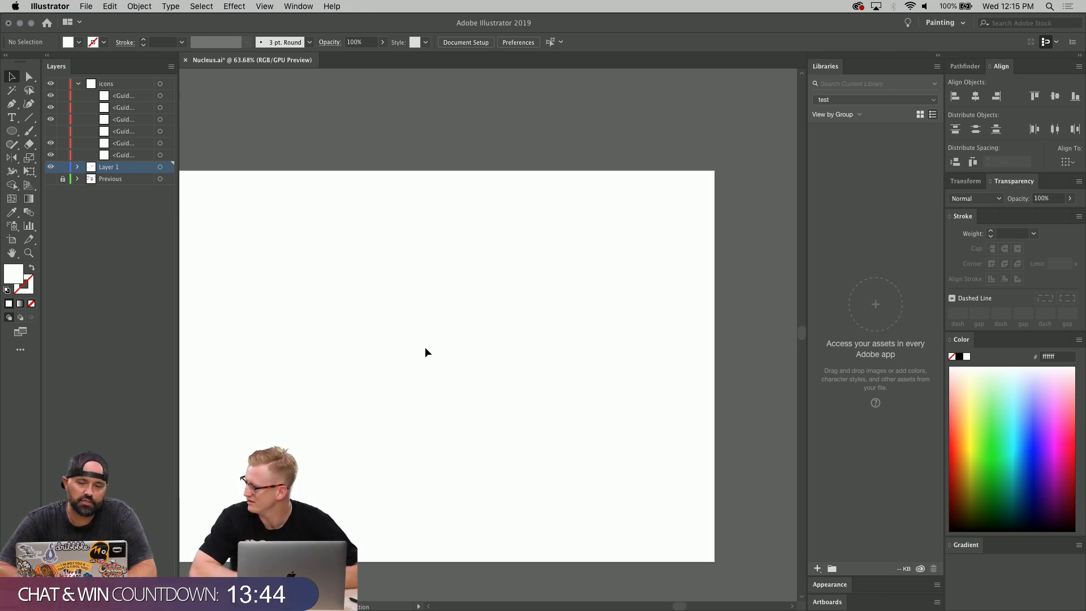
- Review the atom reference images above the Final logo artboard and compare them with the neighbouring logo concept artboard
scroll(425, 348, up, 3)
scroll(425, 347, right, 2)
scroll(426, 348, up, 3)
scroll(426, 348, down, 2)
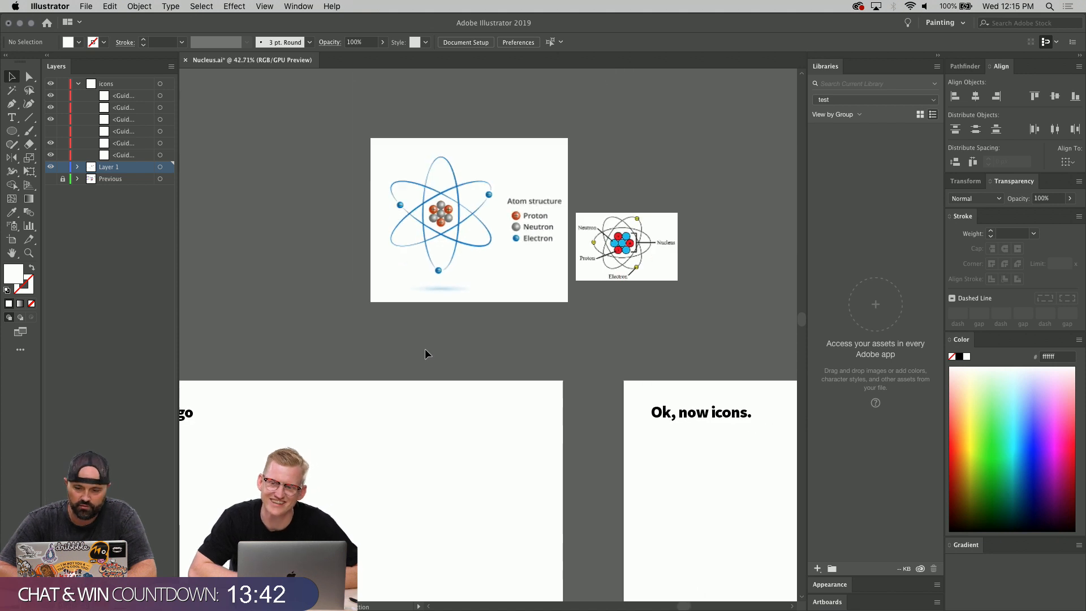
scroll(425, 349, down, 3)
scroll(425, 348, left, 5)
scroll(425, 349, up, 1)
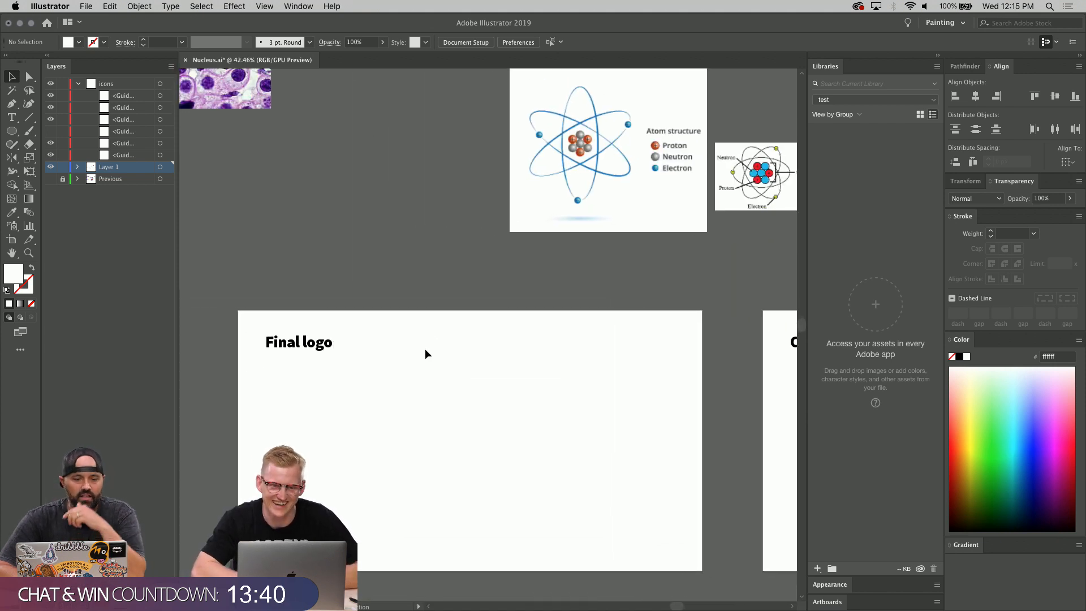
scroll(425, 348, left, 3)
scroll(425, 348, left, 2)
scroll(425, 349, down, 1)
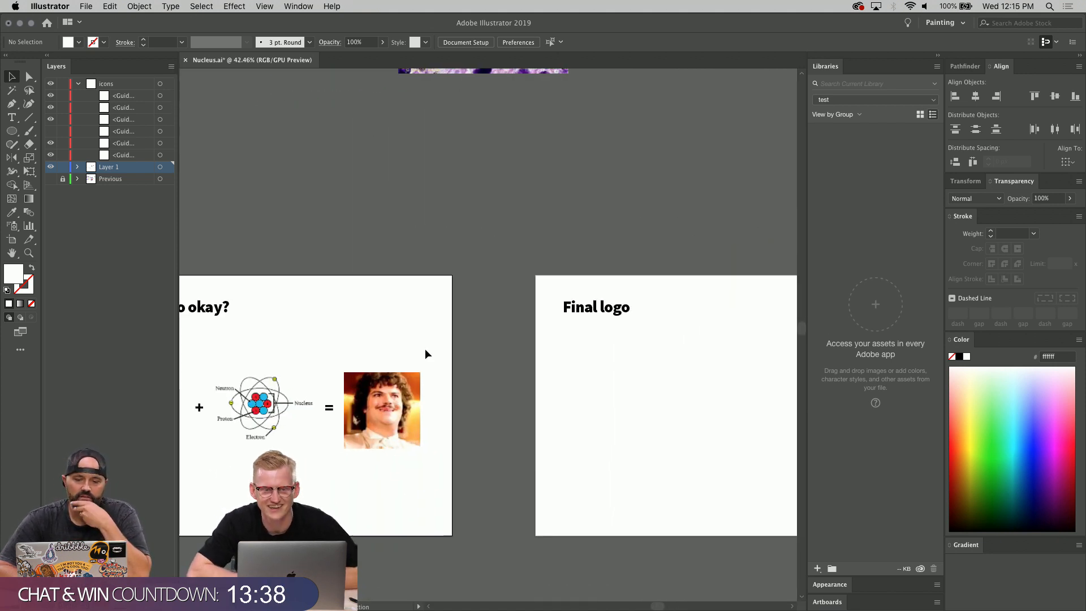
scroll(425, 350, right, 4)
scroll(425, 349, down, 1)
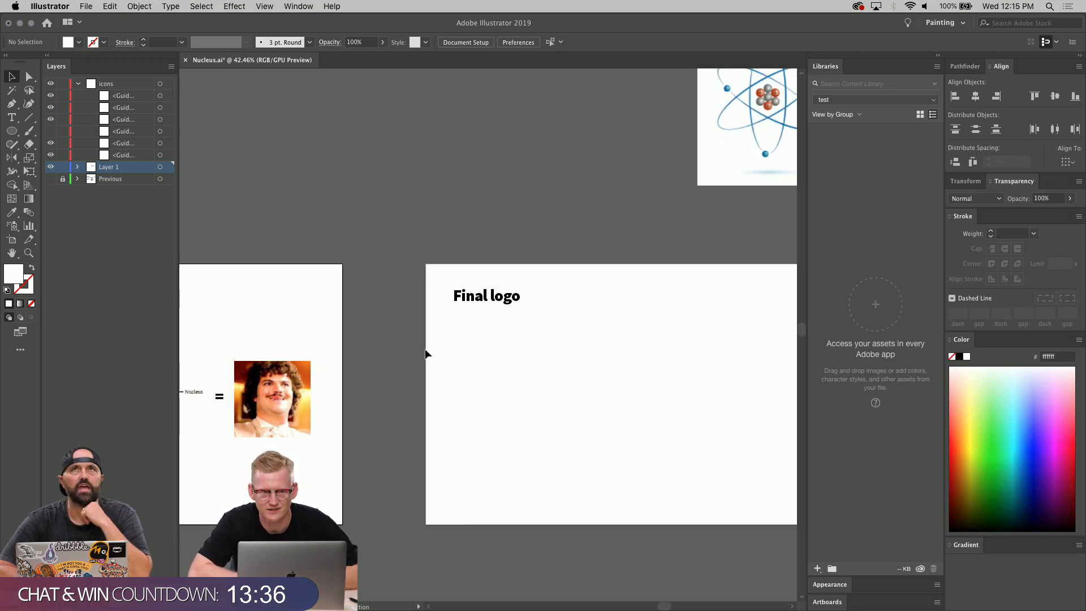
- Add the text "Nucleus" below the heading on the Final logo artboard
scroll(425, 349, right, 4)
scroll(426, 350, down, 1)
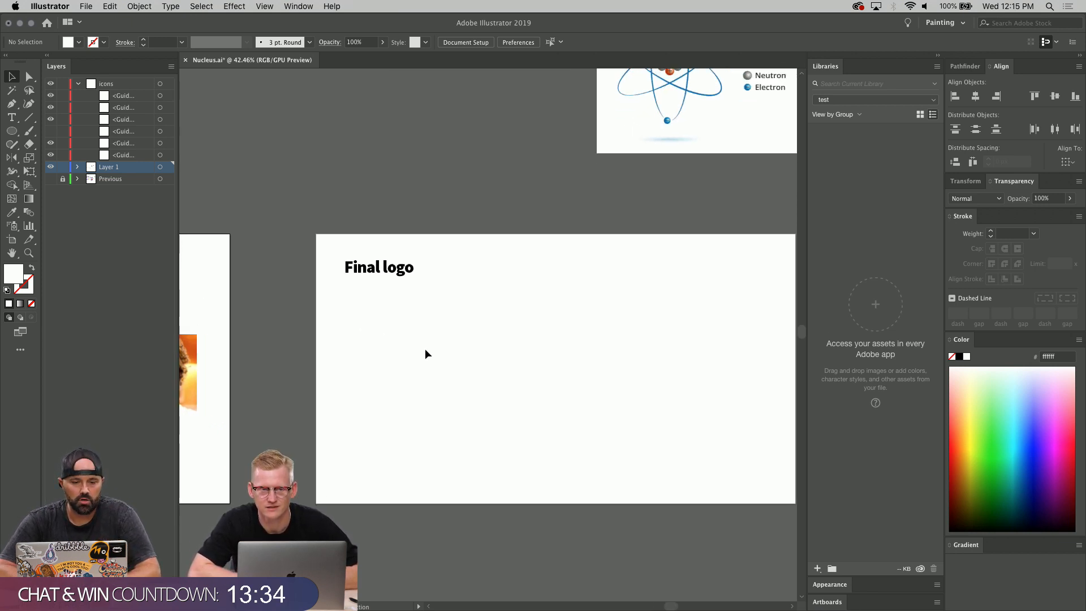
scroll(425, 349, up, 3)
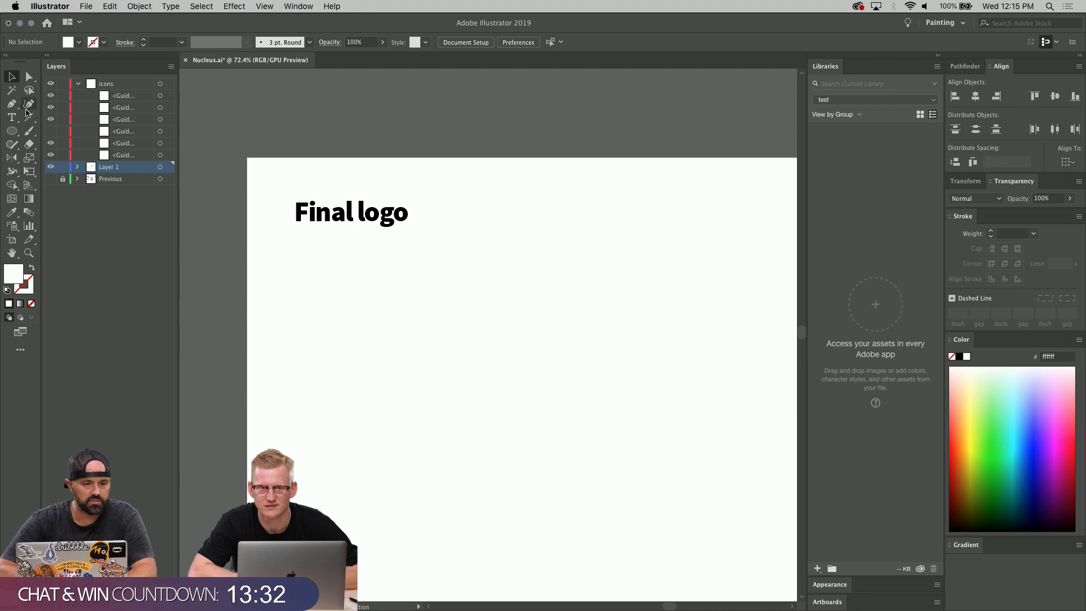
key(t)
click(428, 329)
text(Nu)
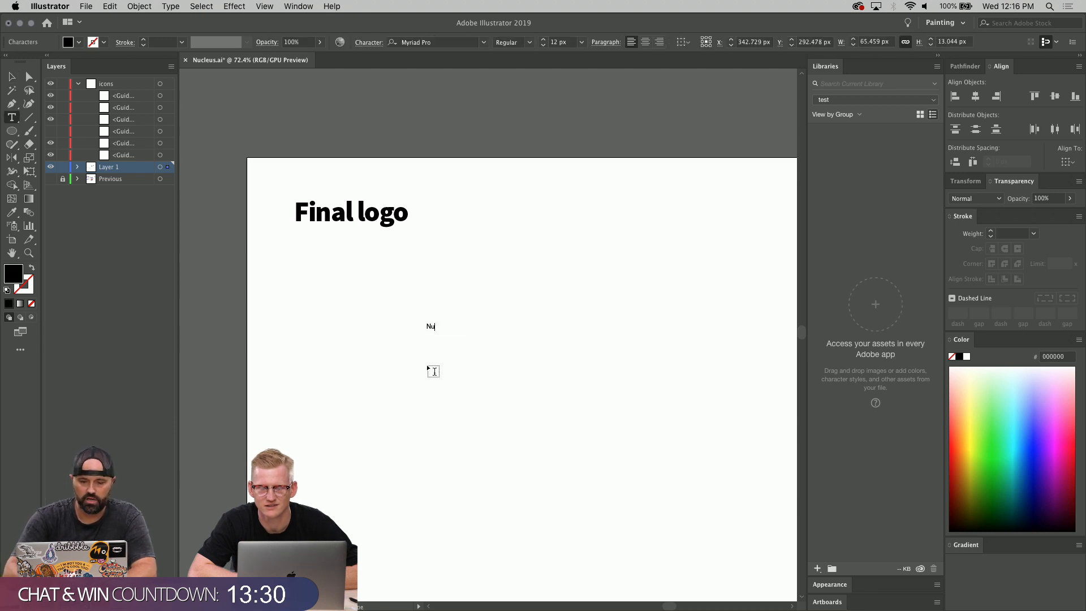
text(cleus)
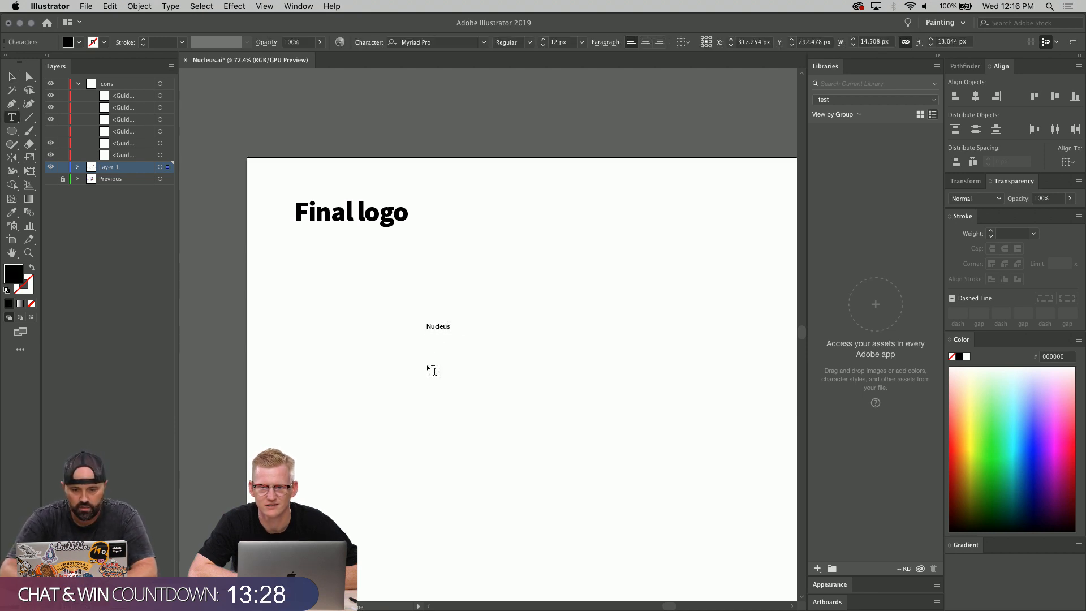
key(Escape)
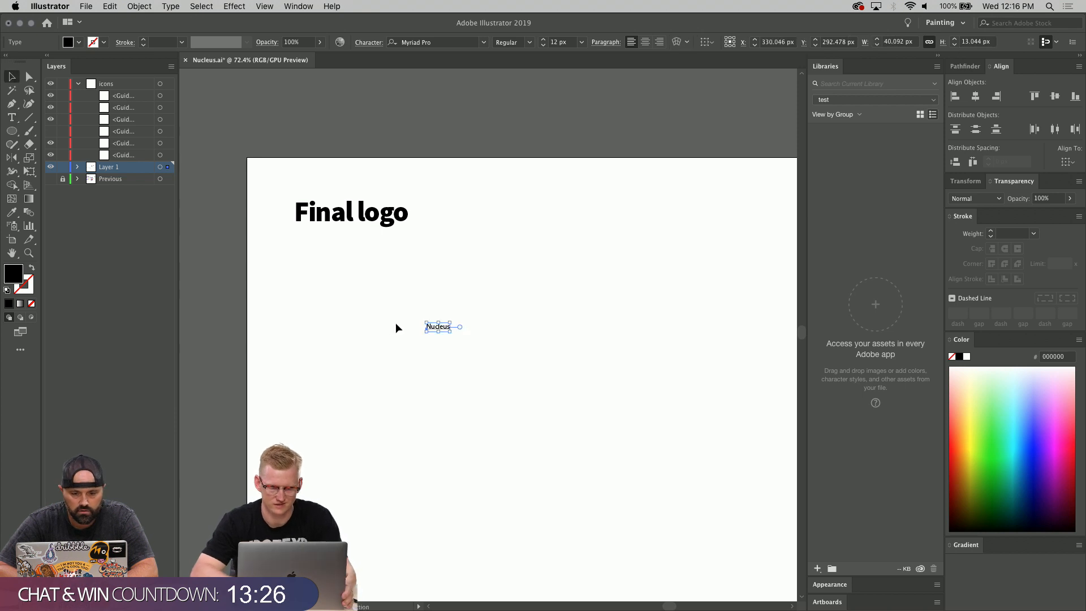
drag(451, 332, 541, 432)
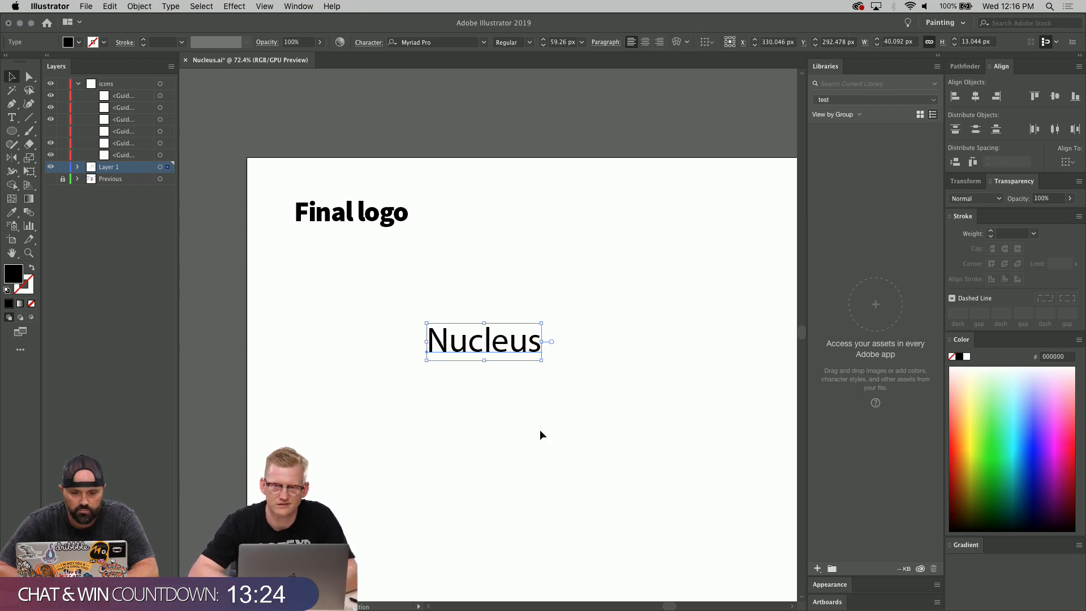
key(super+z)
drag(451, 332, 459, 411)
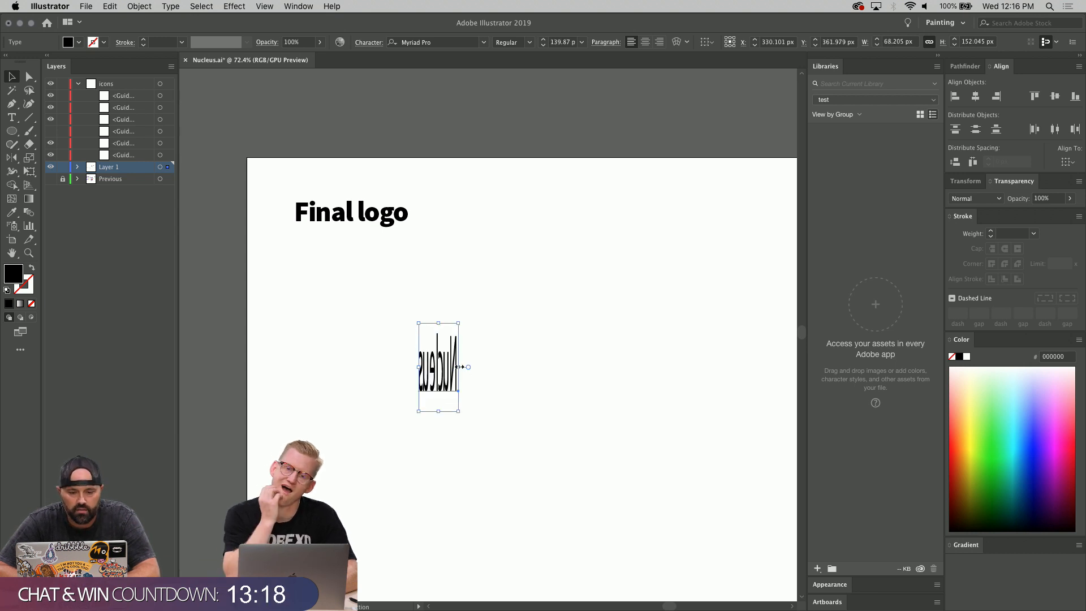
drag(459, 367, 619, 412)
key(ctrl+z)
key(ctrl+z)
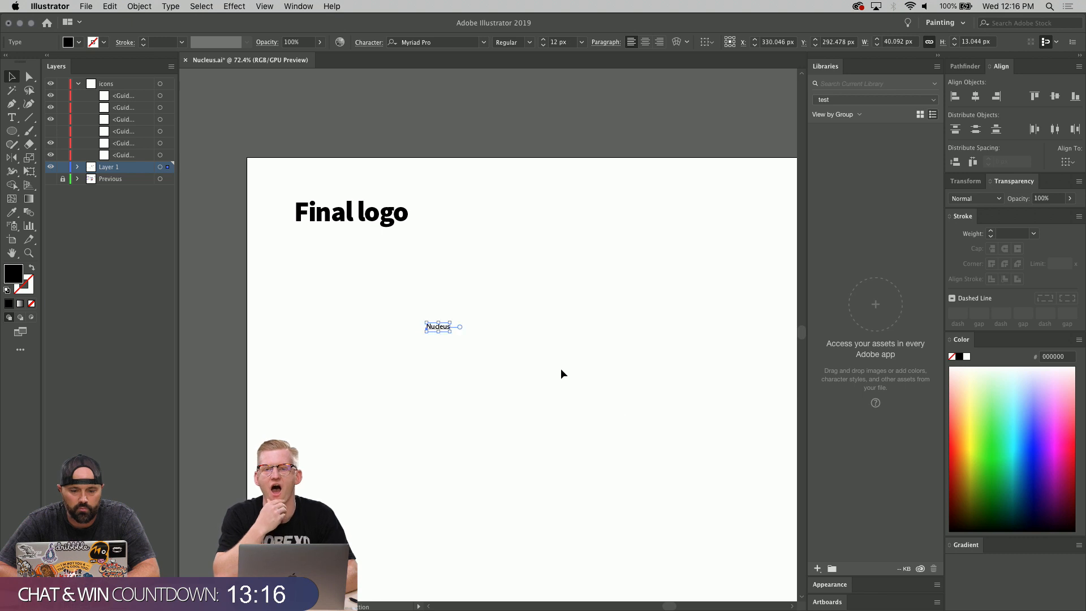
- Enlarge the Nucleus text to about 132.9 px and set its font to Source Sans Variable Bold
drag(450, 333, 684, 504)
drag(591, 380, 606, 383)
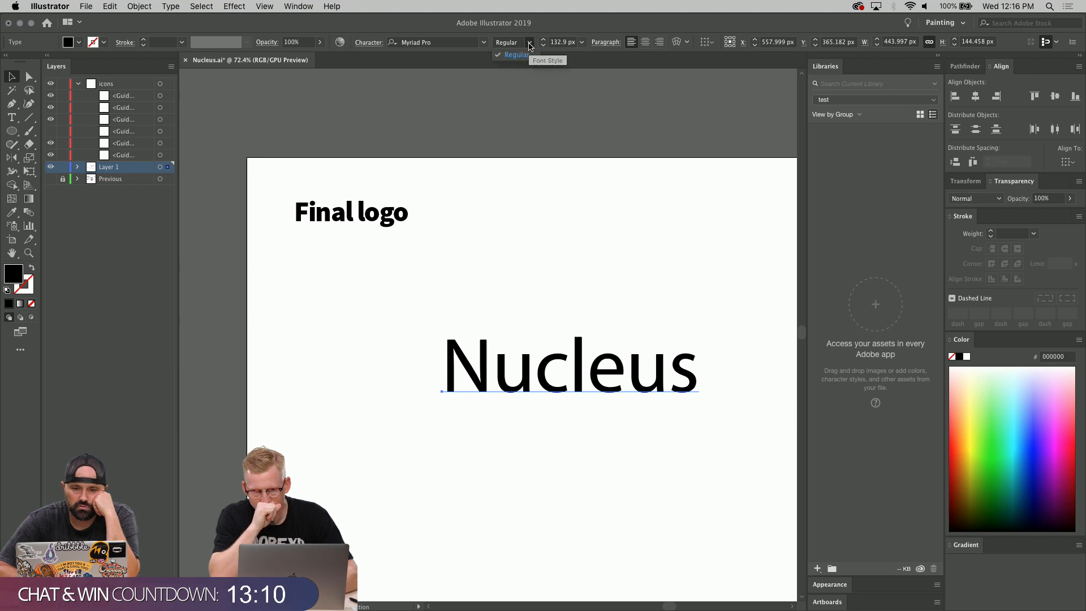
click(459, 43)
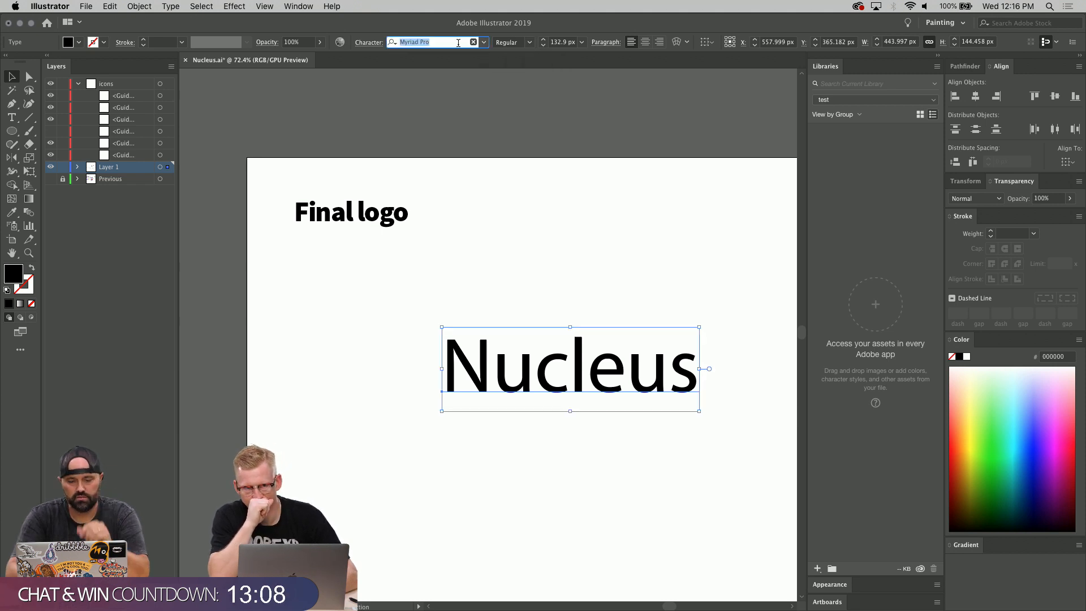
text(sans)
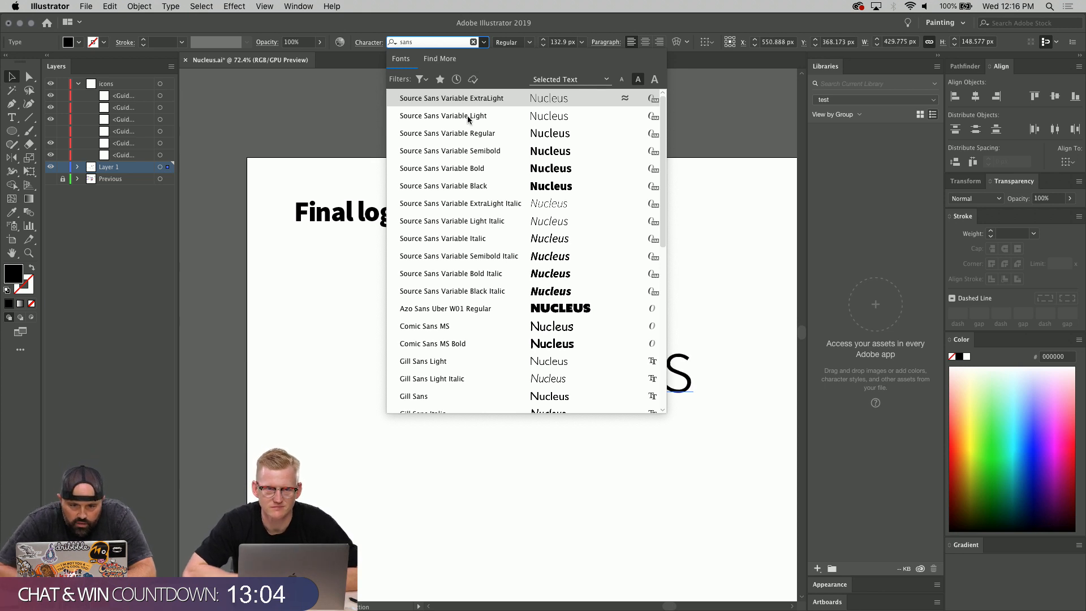
click(472, 169)
drag(588, 376, 579, 376)
- Set the variable font weight of the Nucleus text to 830 and adjust its position slightly on the artboard
click(566, 41)
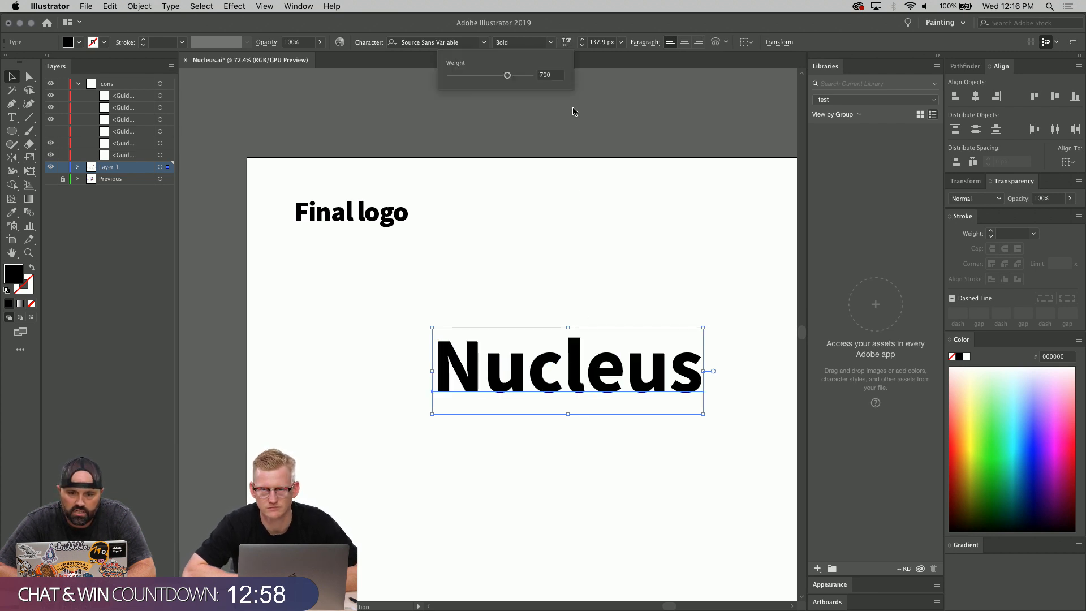
drag(507, 76, 522, 86)
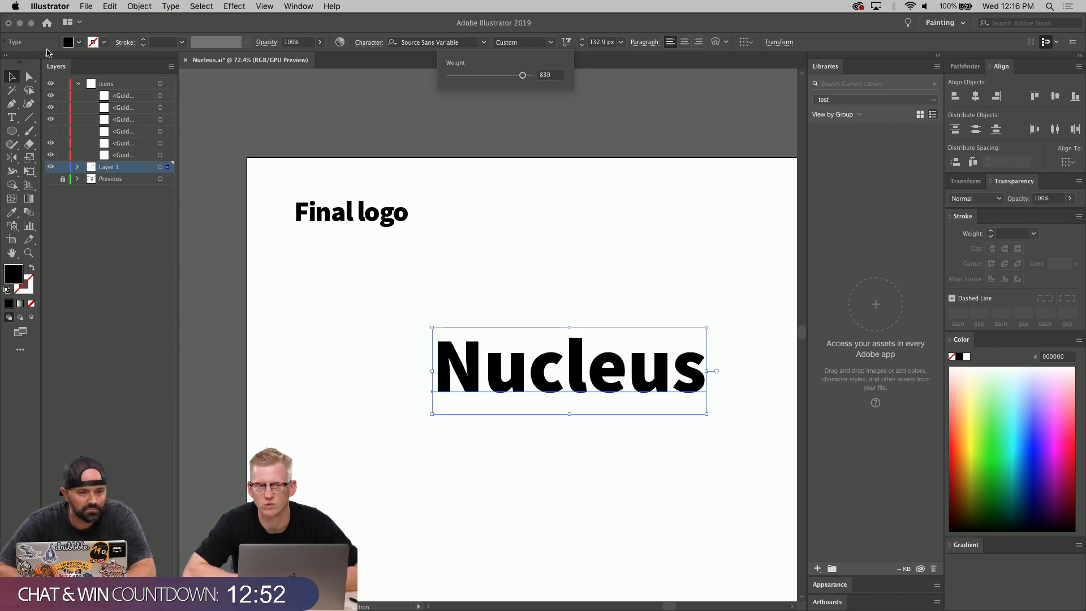
click(14, 76)
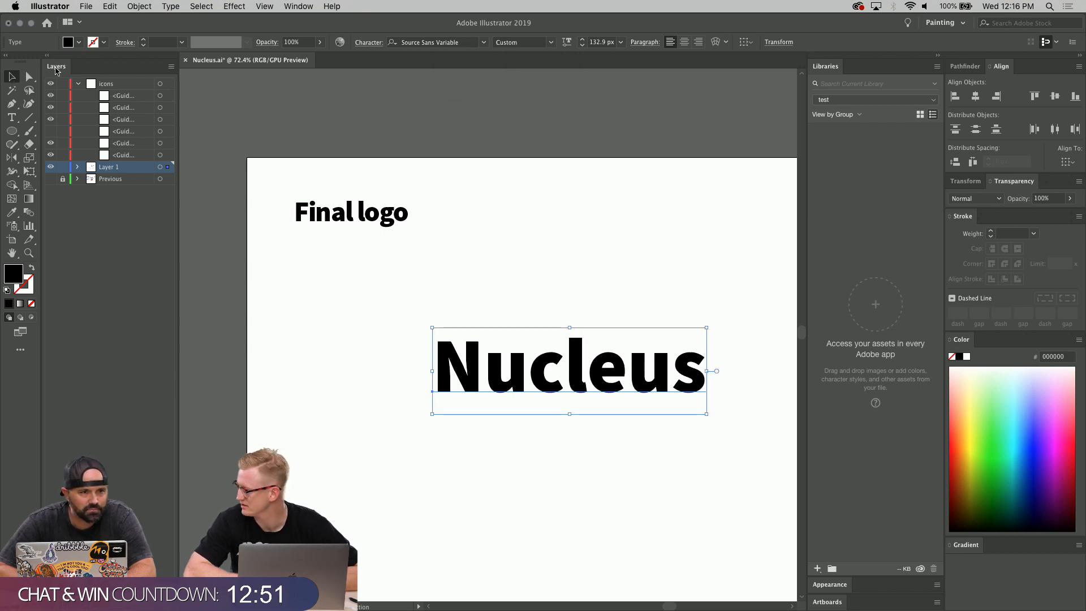
click(497, 274)
drag(533, 370, 535, 399)
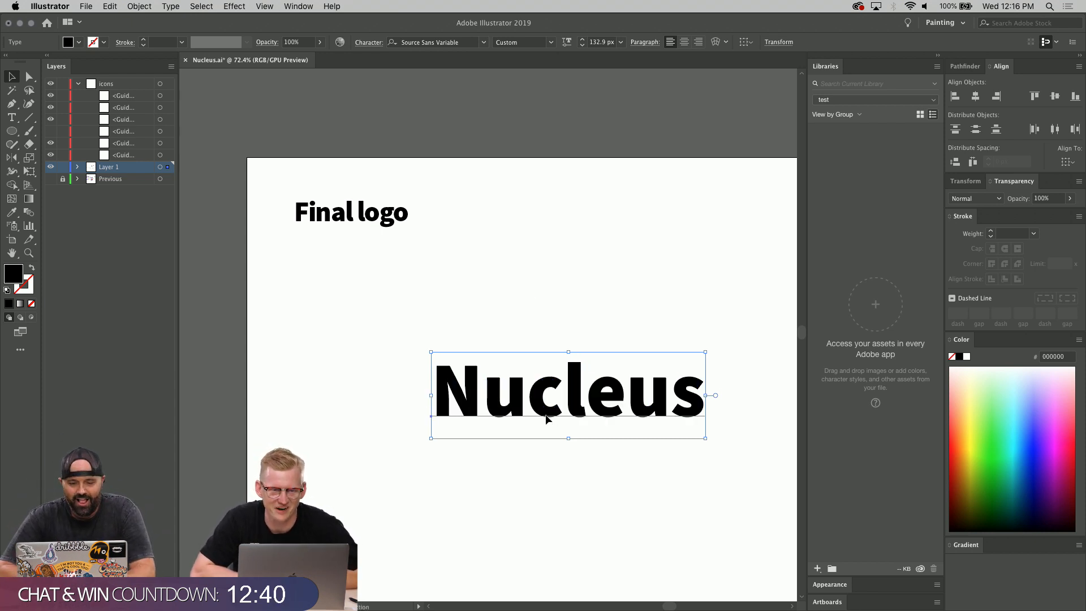
drag(551, 413, 546, 390)
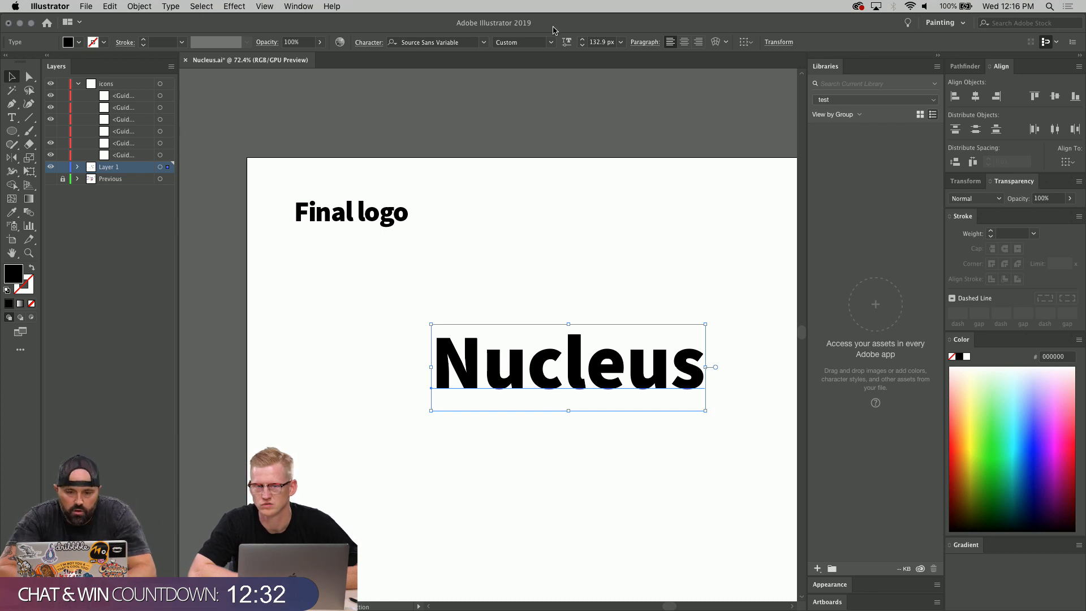
- Raise the variable font weight of the Nucleus text to slightly above 851 and nudge the text to the right
click(566, 41)
drag(524, 74, 526, 77)
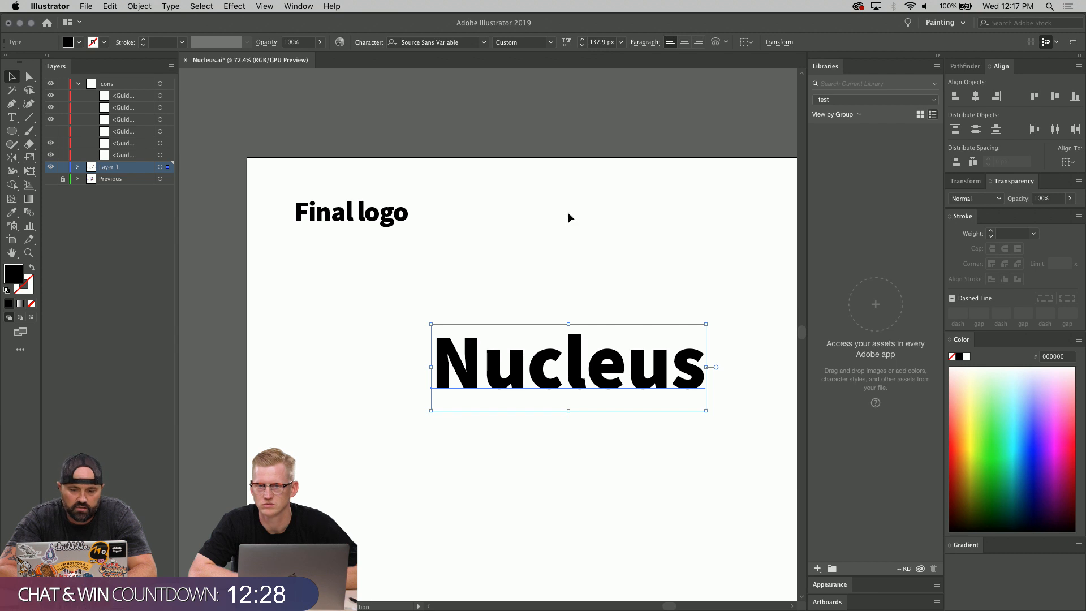
click(566, 42)
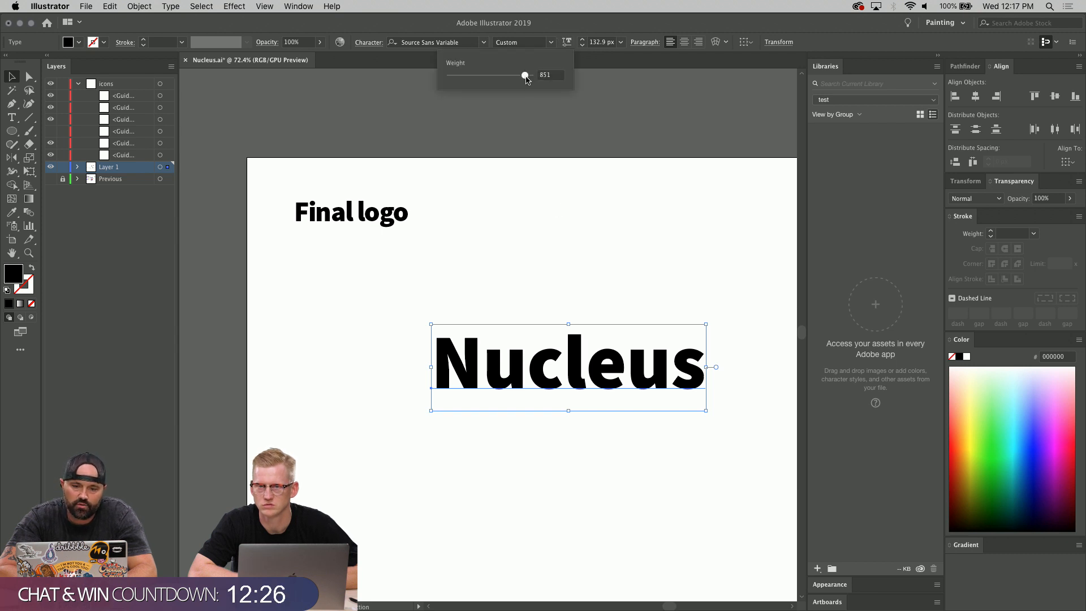
drag(525, 77, 532, 77)
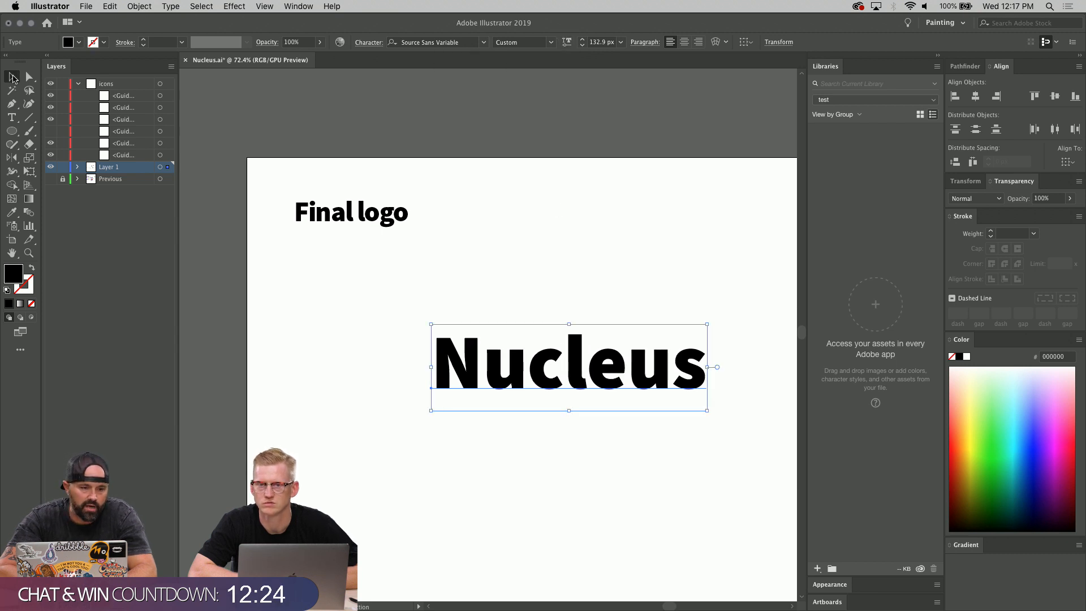
click(12, 77)
drag(516, 361, 524, 360)
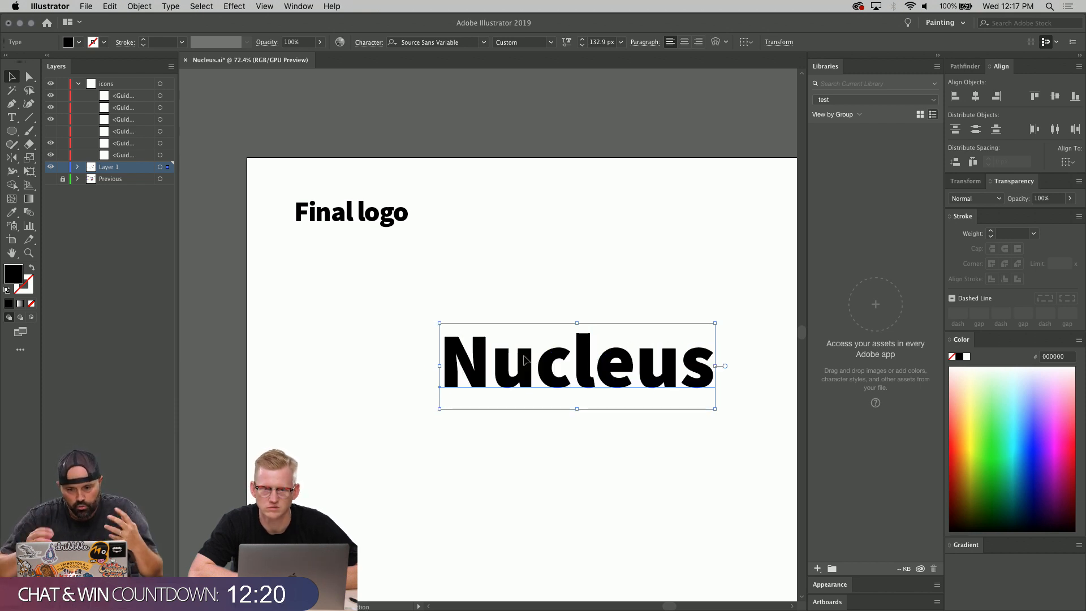
scroll(620, 370, right, 2)
scroll(619, 371, down, 1)
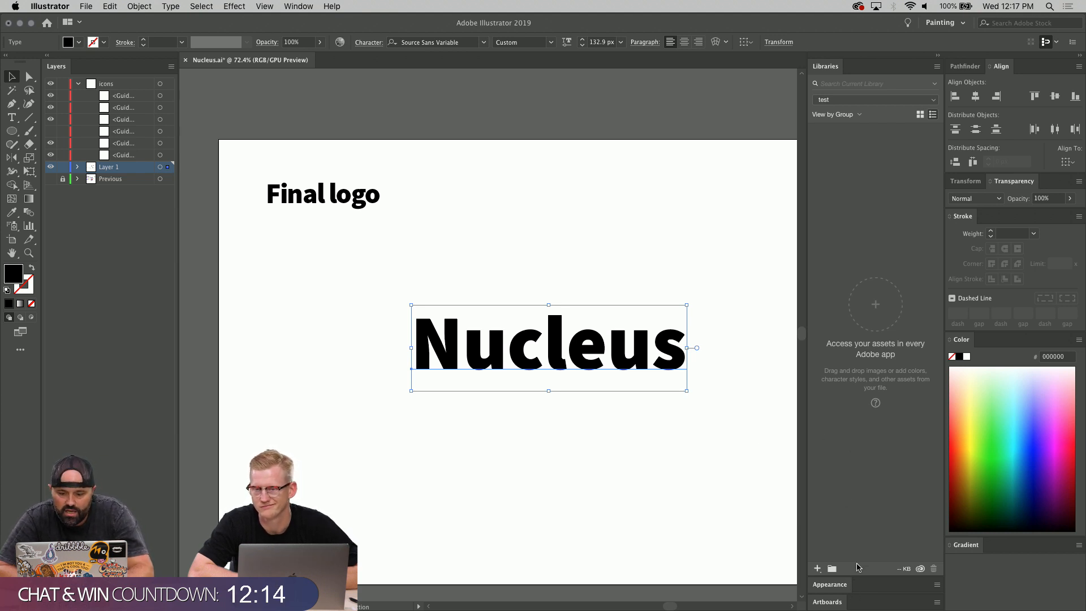
click(299, 7)
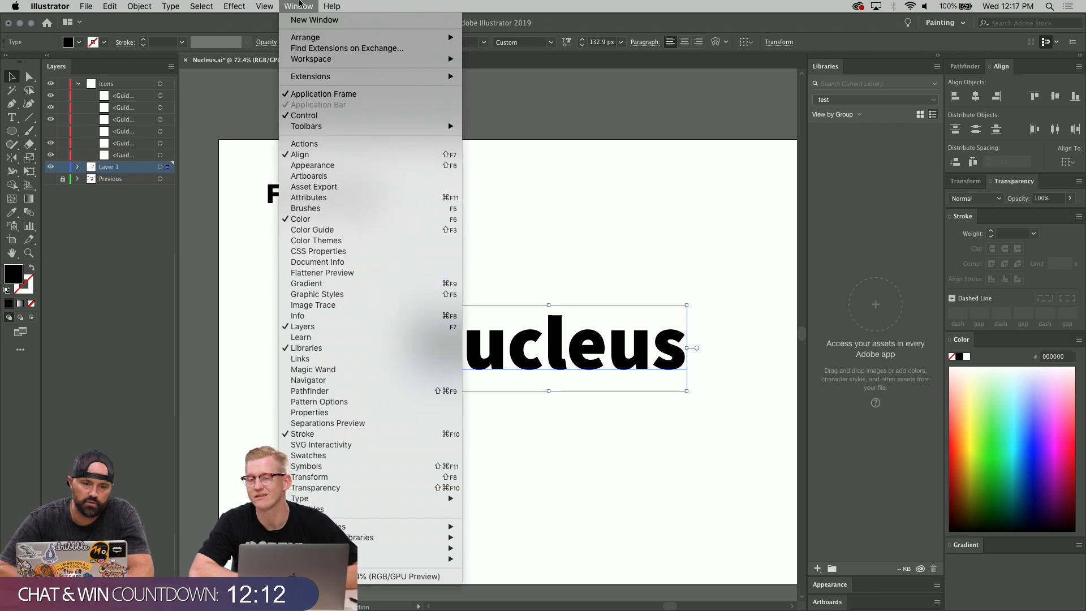
click(300, 5)
click(299, 6)
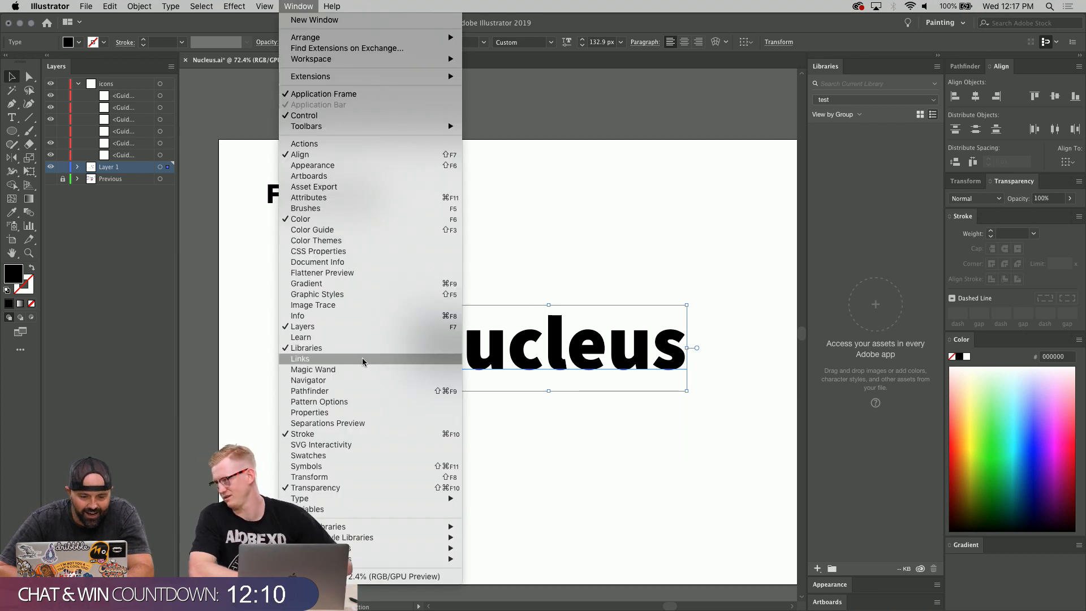
click(551, 363)
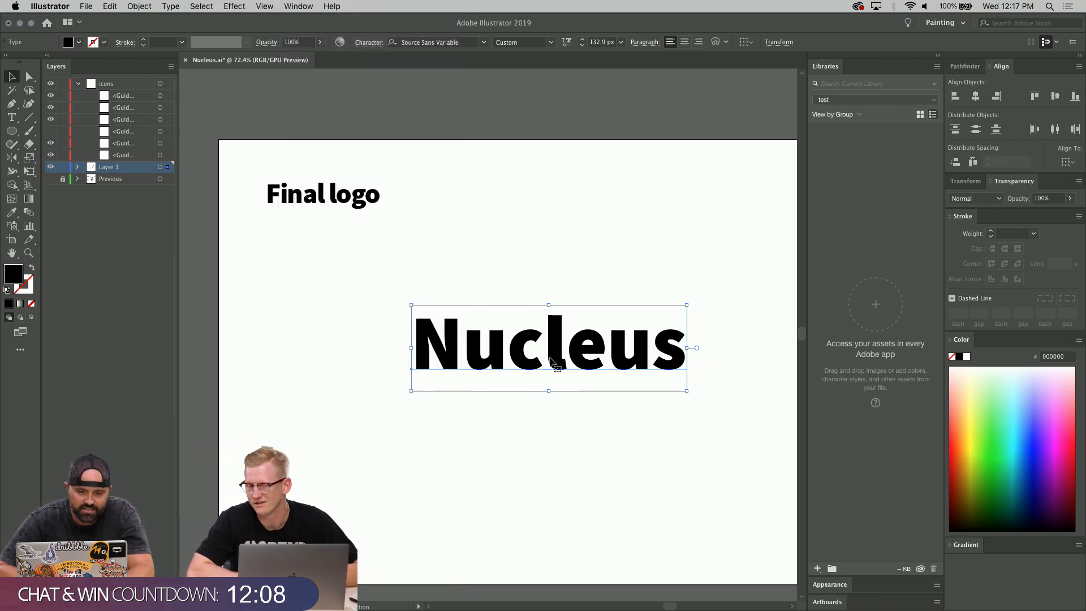
- Try two extra letters c in the middle of the Nucleus text, and delete them again
key(t)
click(540, 353)
text(cc)
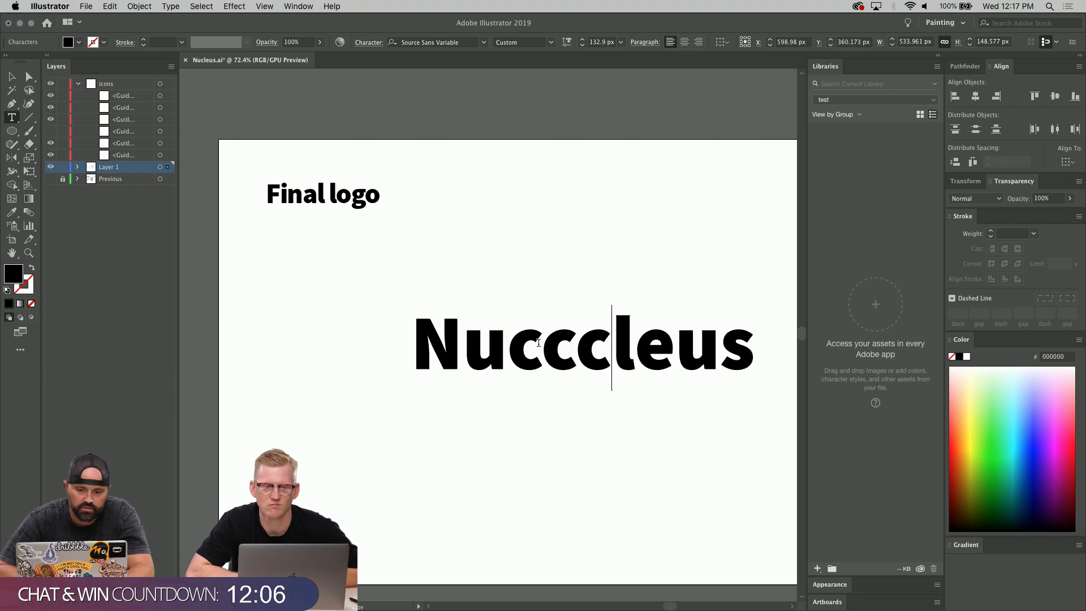
click(17, 76)
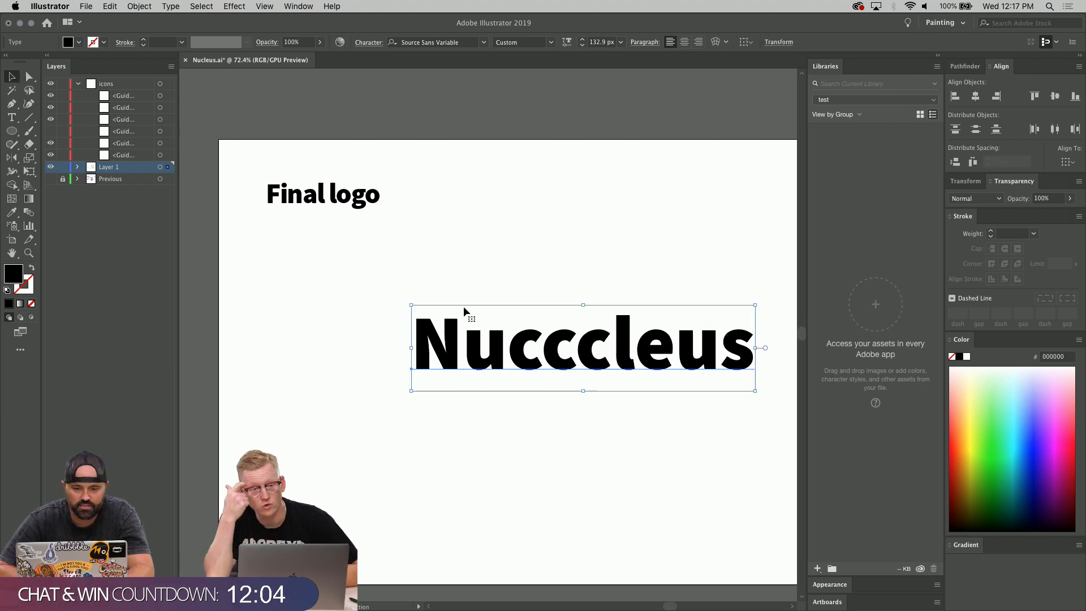
double_click(545, 351)
drag(545, 352, 613, 351)
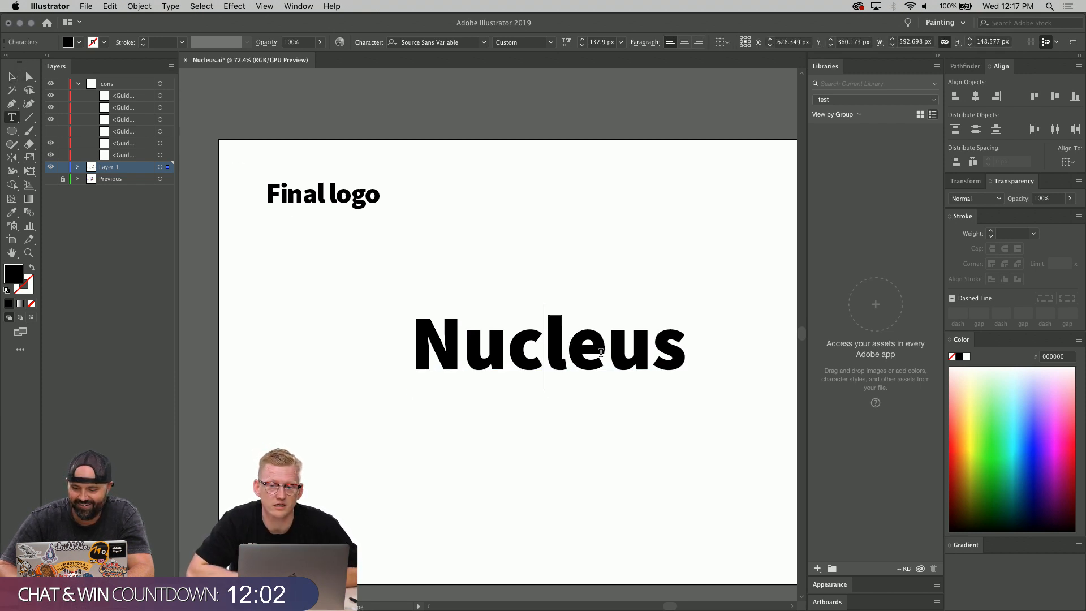
key(BackSpace)
key(Escape)
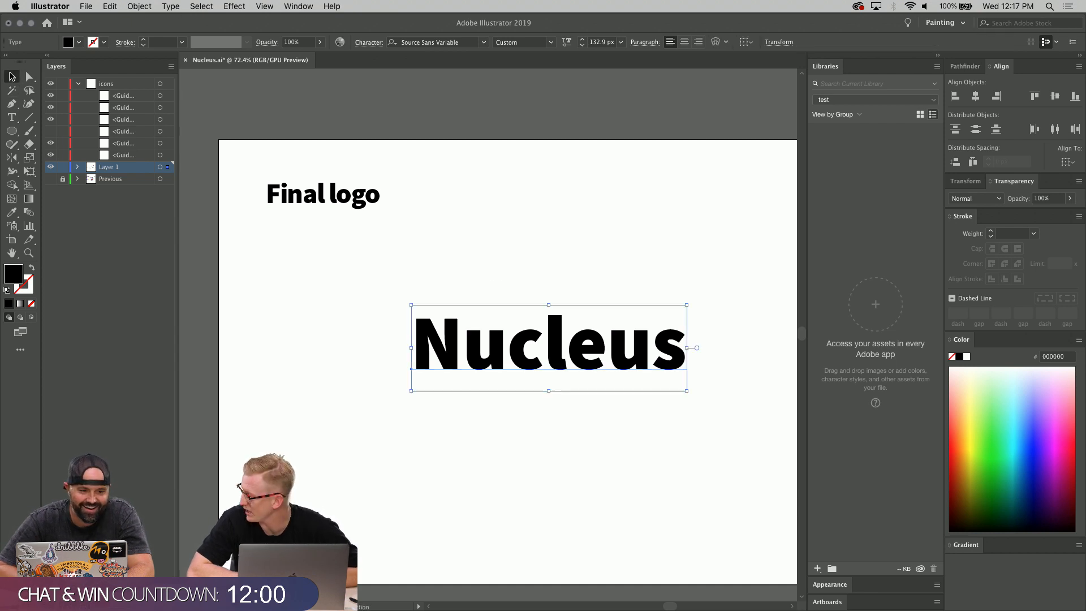
- Move the Nucleus text slightly down and to the right on the Final logo artboard, and deselect it
click(449, 260)
drag(482, 342, 512, 351)
click(510, 273)
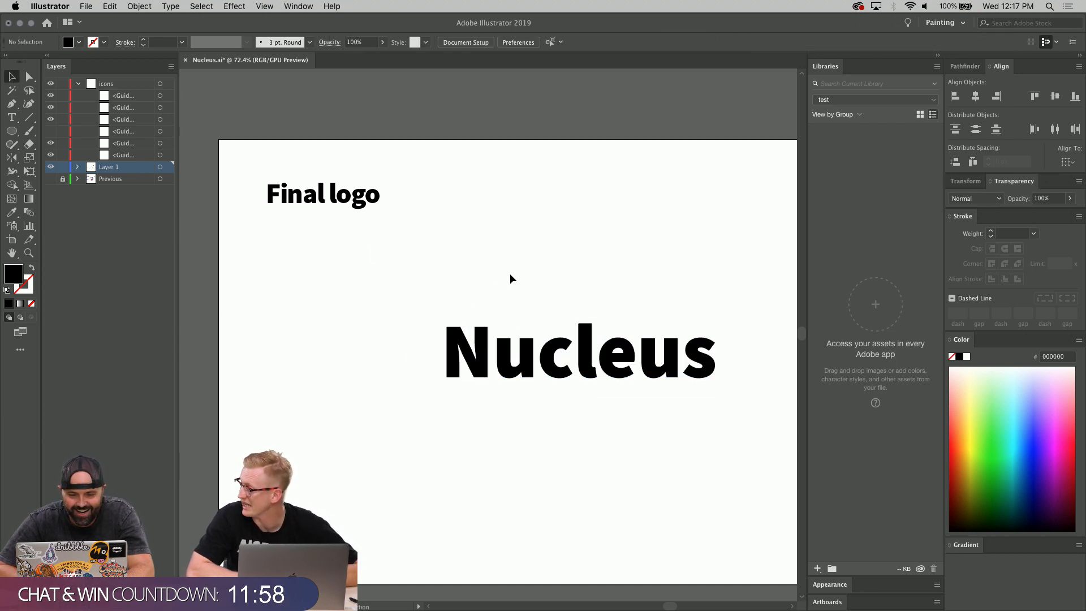
scroll(510, 275, left, 1)
scroll(508, 276, right, 2)
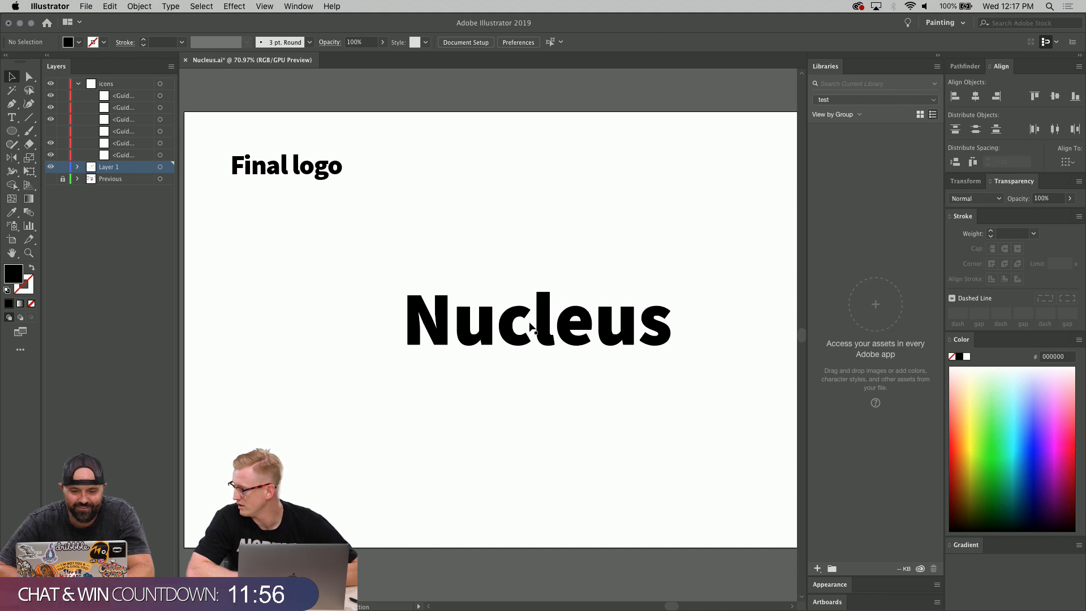
drag(529, 321, 540, 328)
click(388, 320)
scroll(389, 320, left, 1)
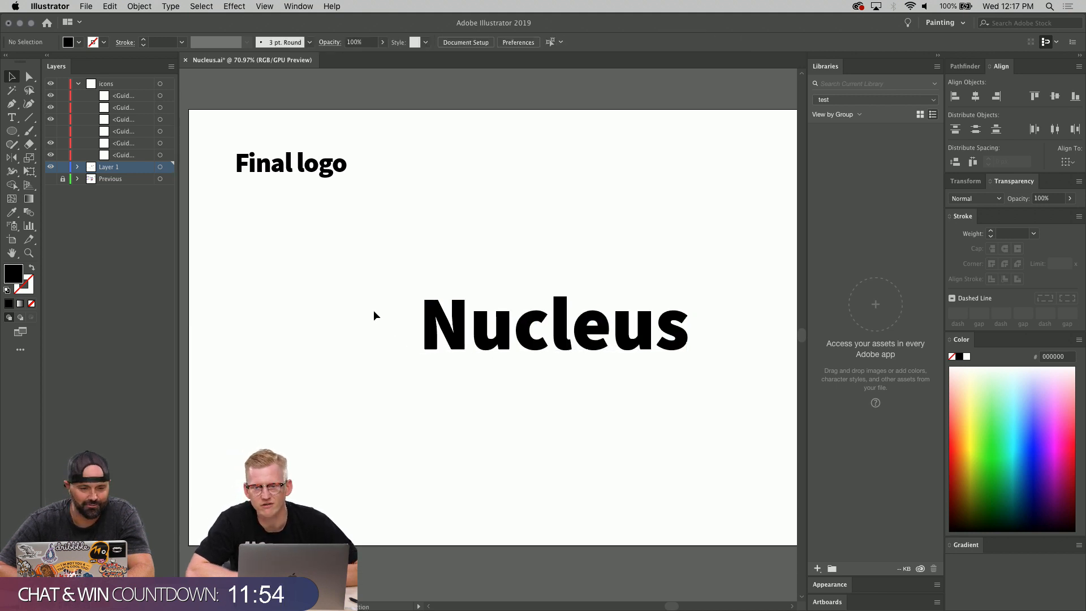
- Copy the door picture and the letter n from the "Let's make a radass logo okay?" artboard
scroll(337, 260, left, 3)
scroll(338, 263, left, 15)
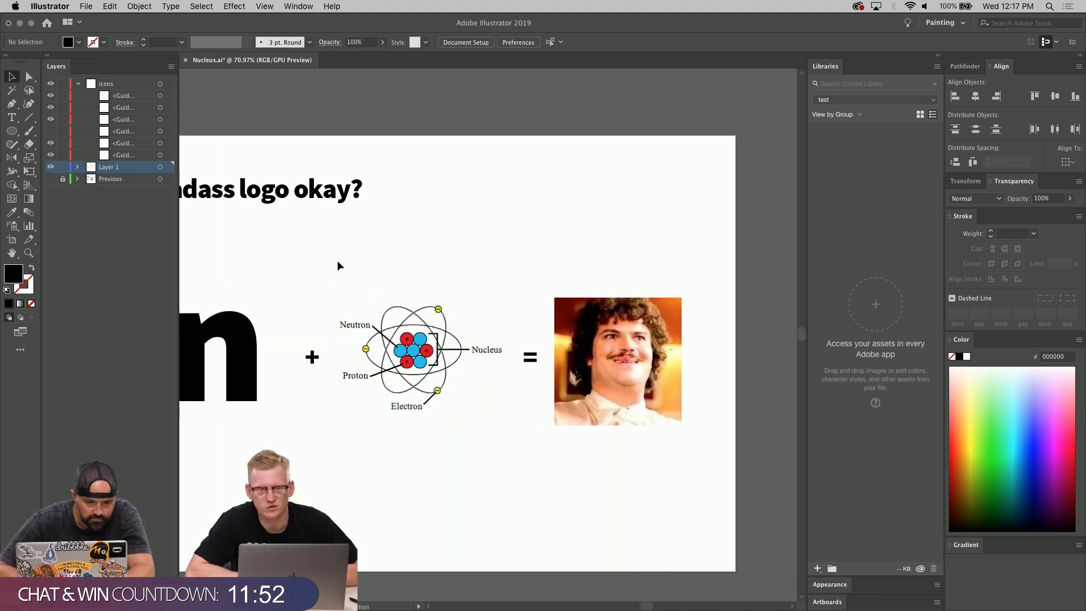
click(433, 361)
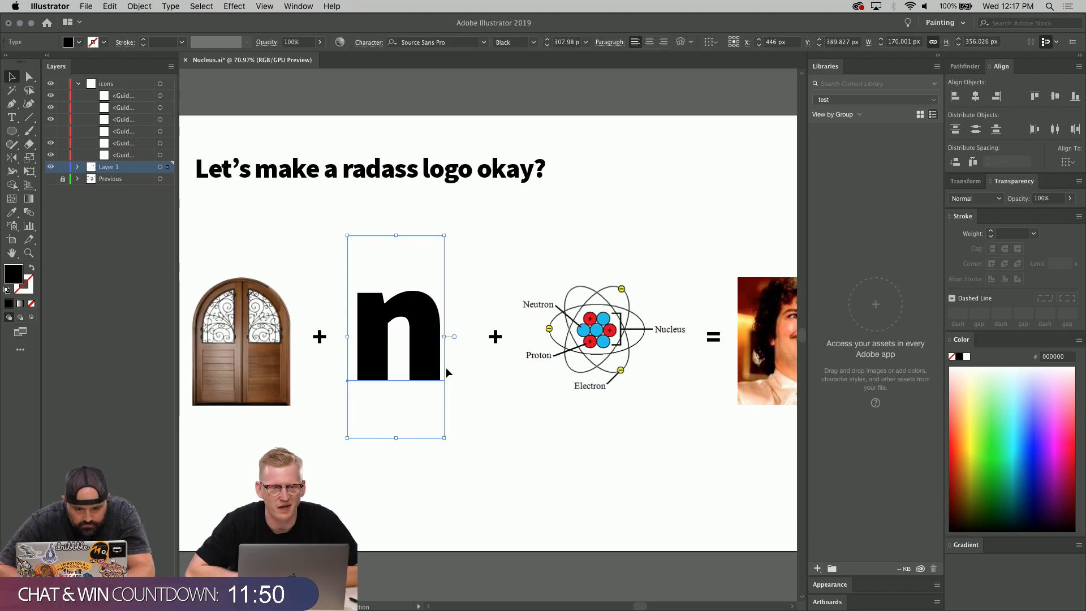
shift+click(260, 371)
scroll(431, 350, right, 20)
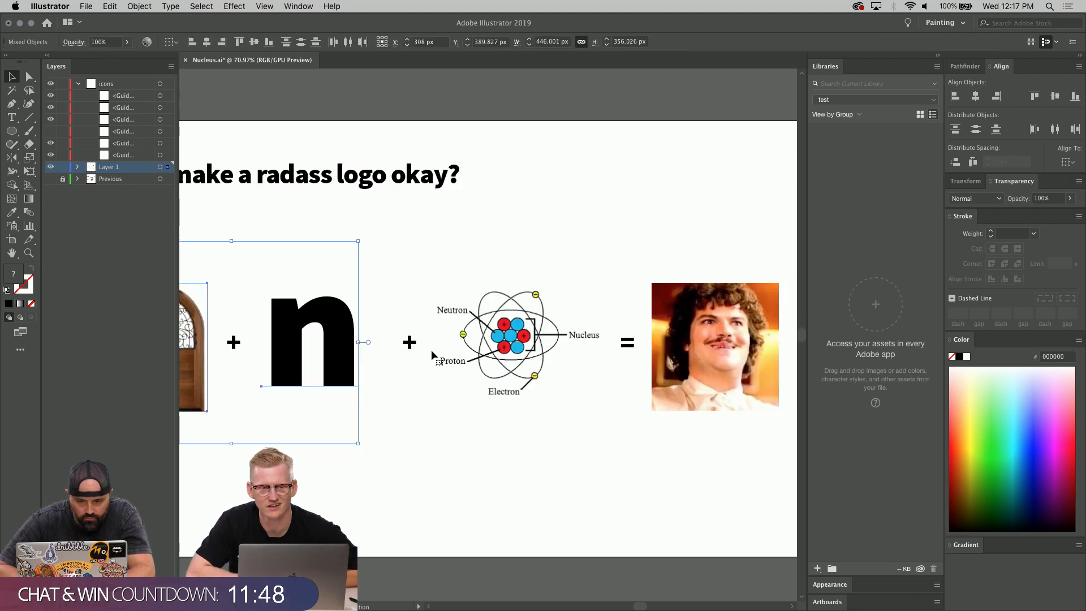
- Paste the door and letter n onto the Final logo artboard and shift the Nucleus text right to make room for them
drag(647, 308, 714, 309)
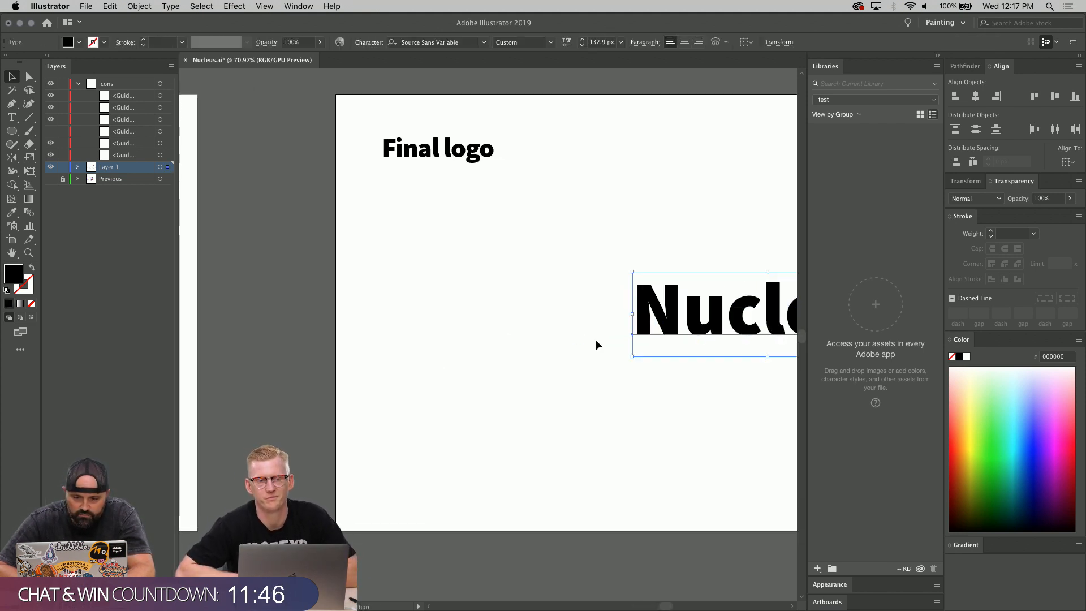
click(483, 336)
key(super+v)
scroll(523, 372, right, 5)
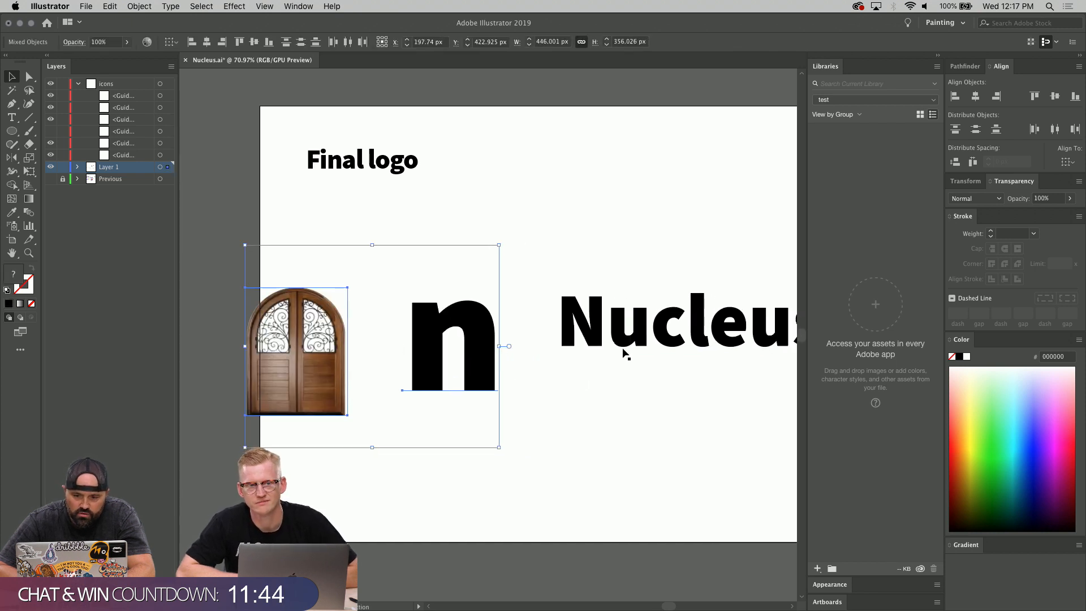
scroll(617, 349, right, 7)
drag(574, 326, 601, 324)
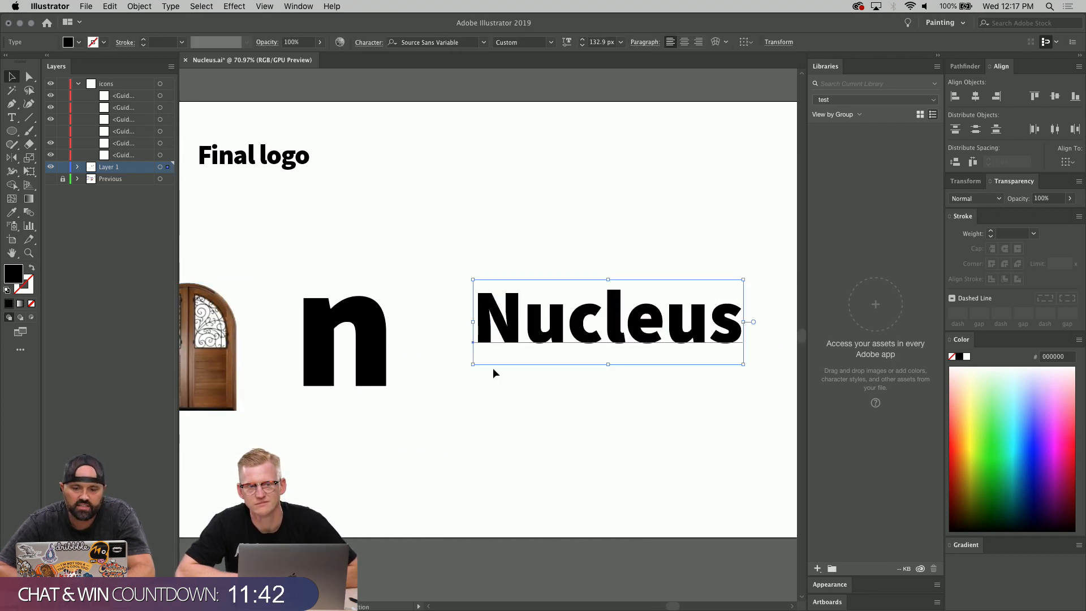
- Try the Source Serif Variable font on the Nucleus text and close the Glyphs panel
click(455, 42)
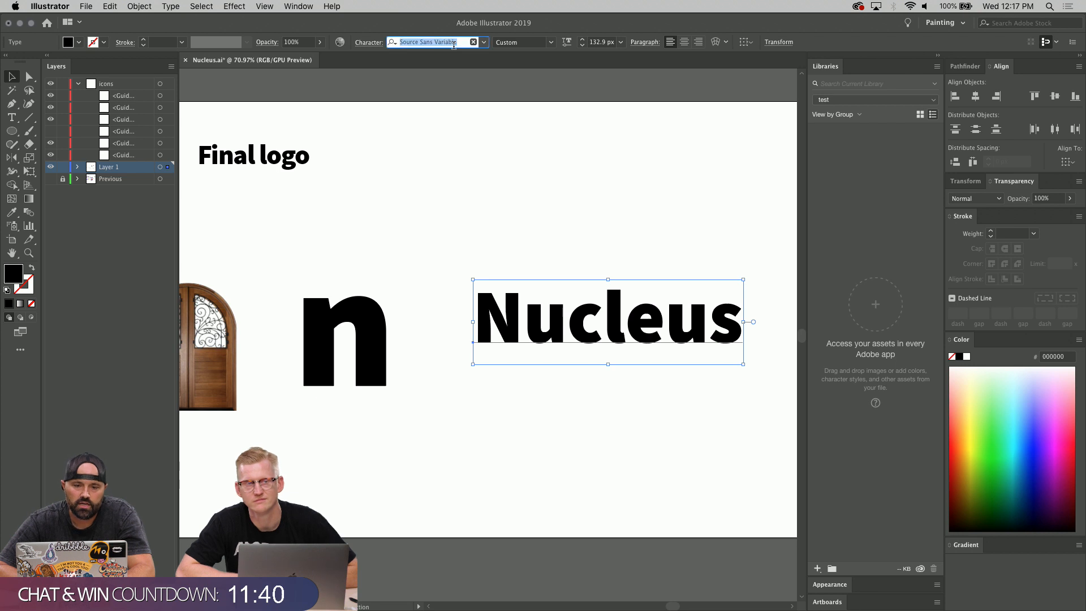
key(Down)
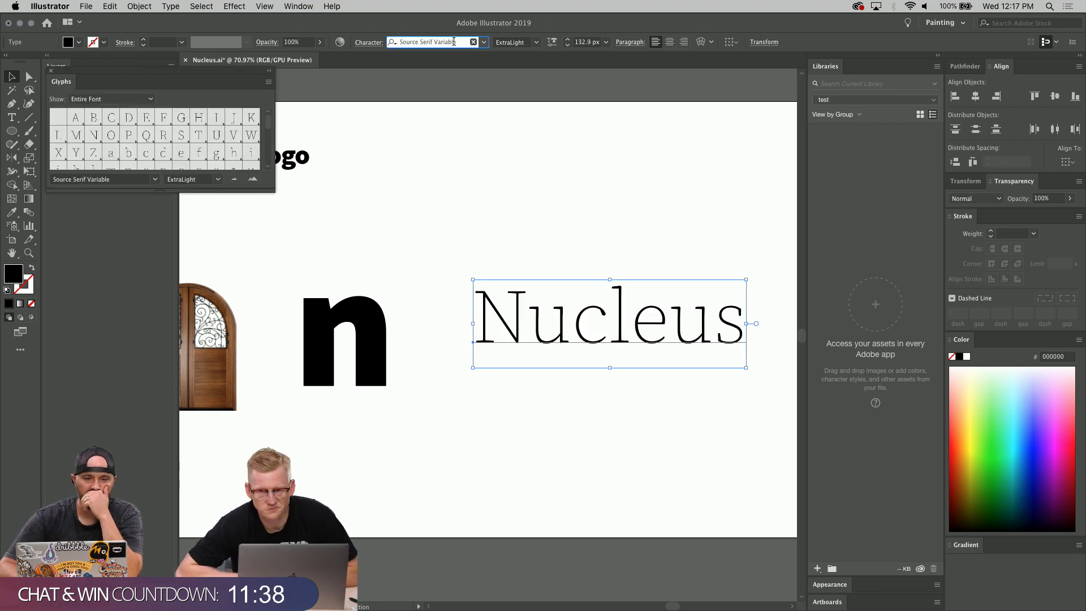
click(51, 70)
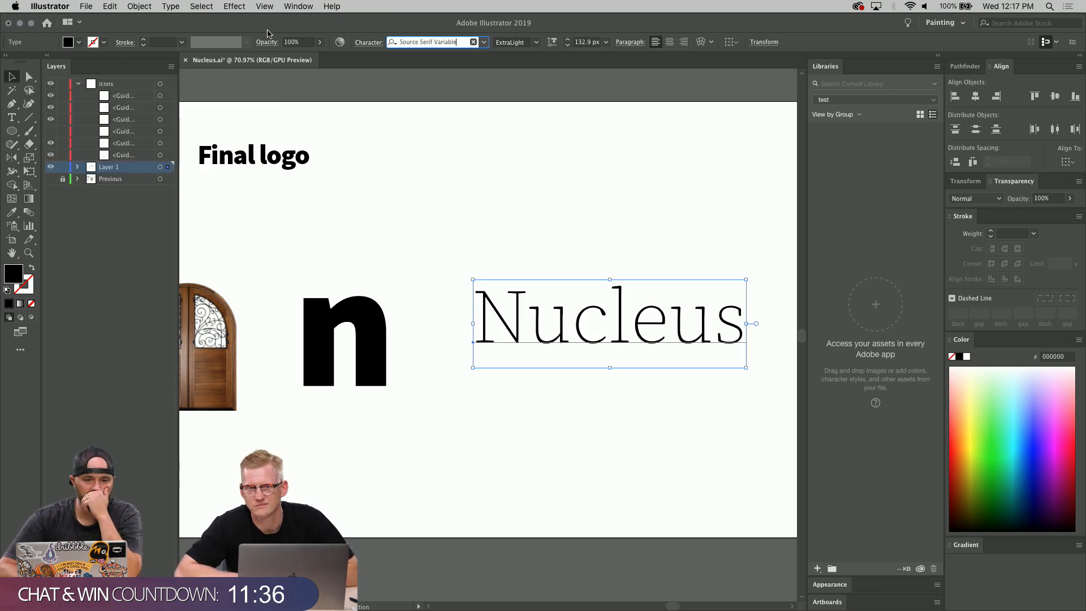
key(Down)
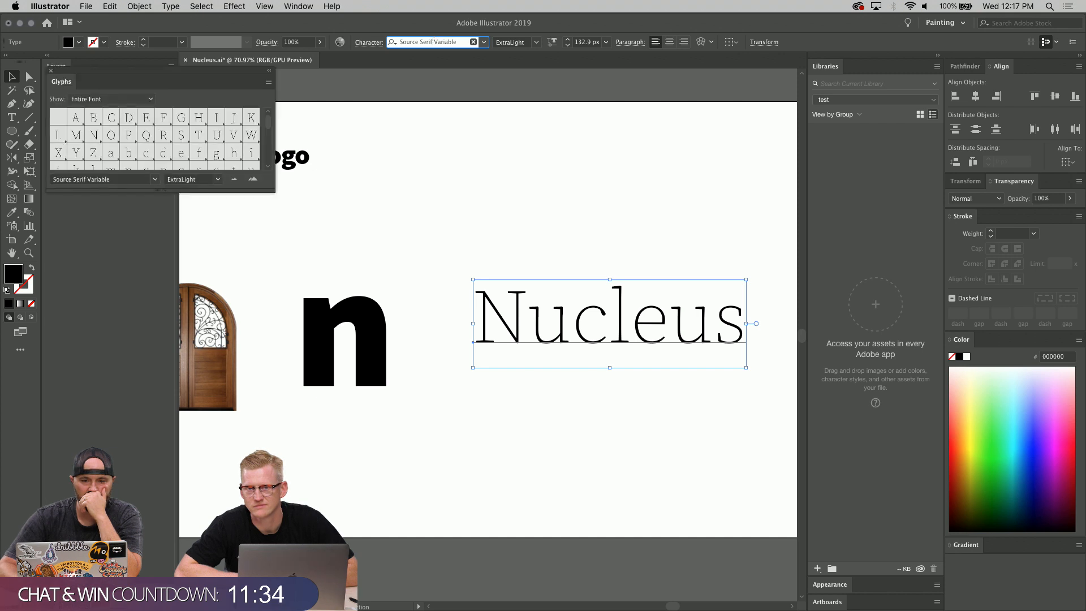
click(51, 71)
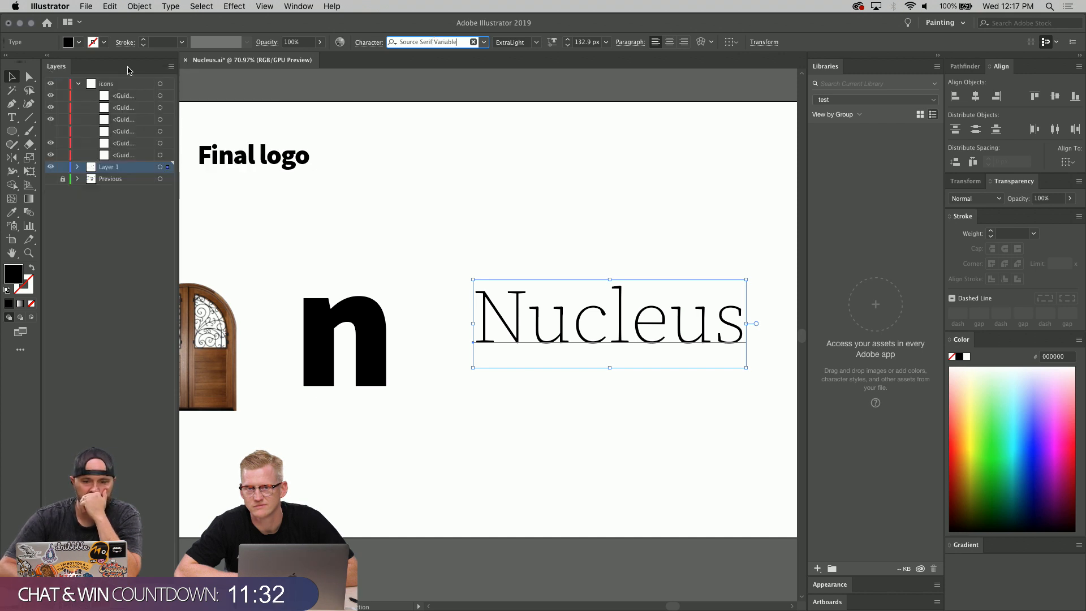
- Browse the font list for the Nucleus text and try the Tattoo Museum font on it
click(485, 43)
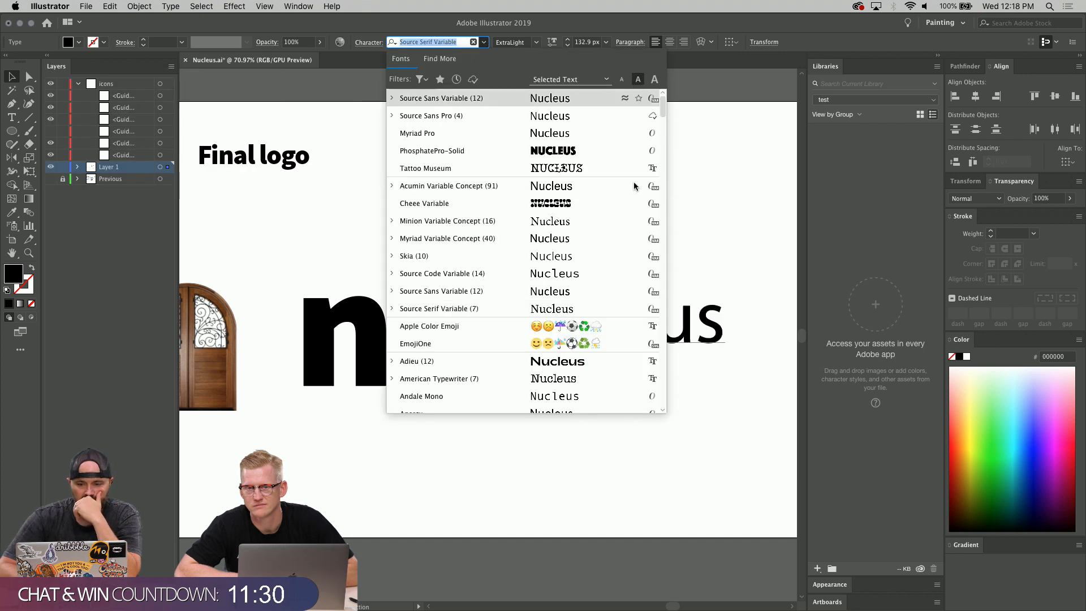
click(687, 232)
click(622, 339)
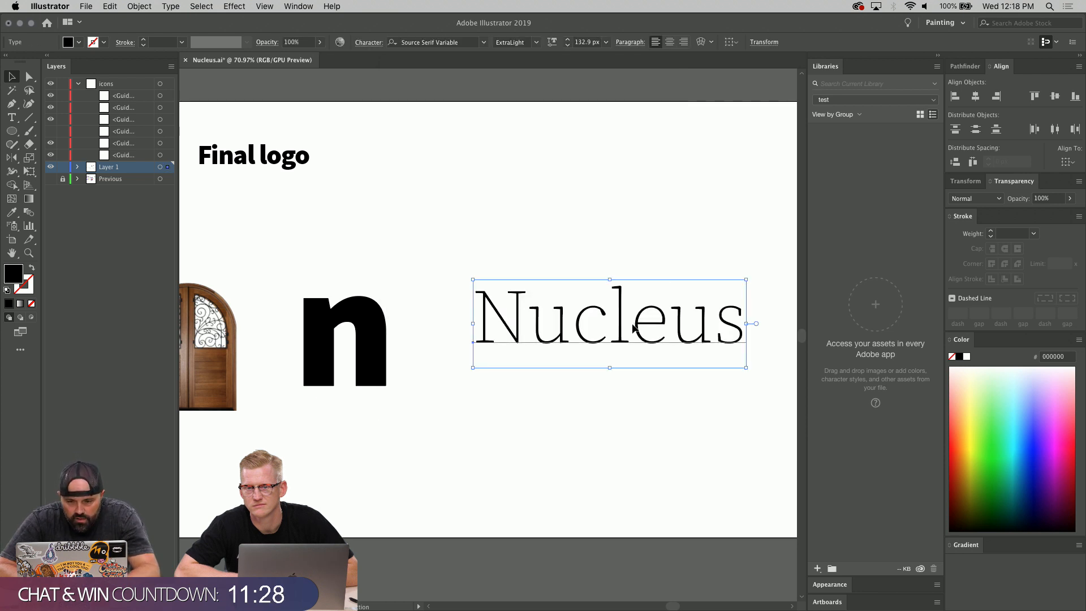
click(427, 43)
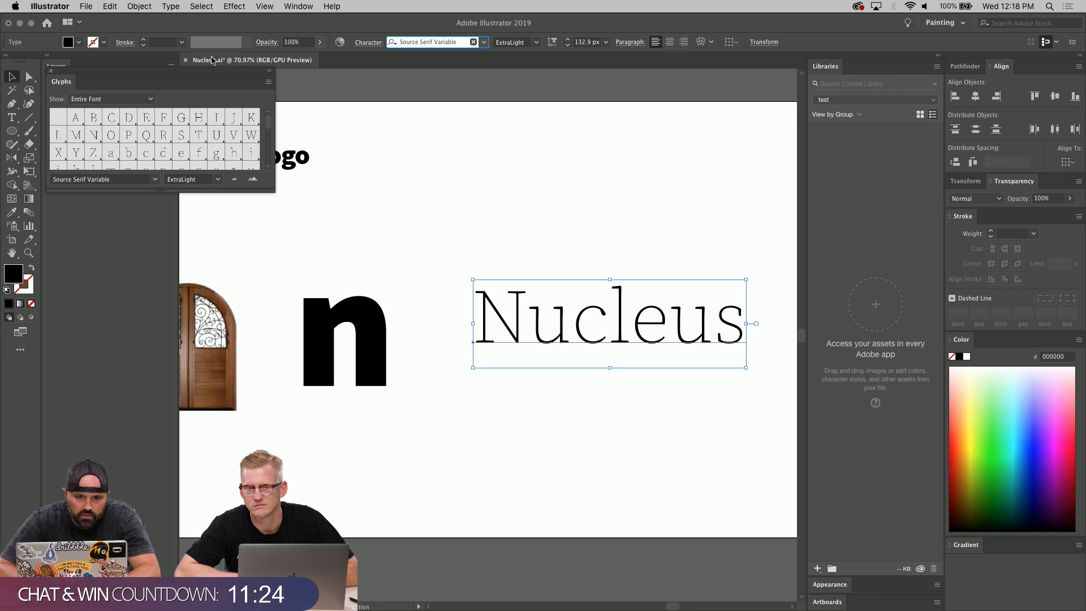
click(49, 71)
click(484, 42)
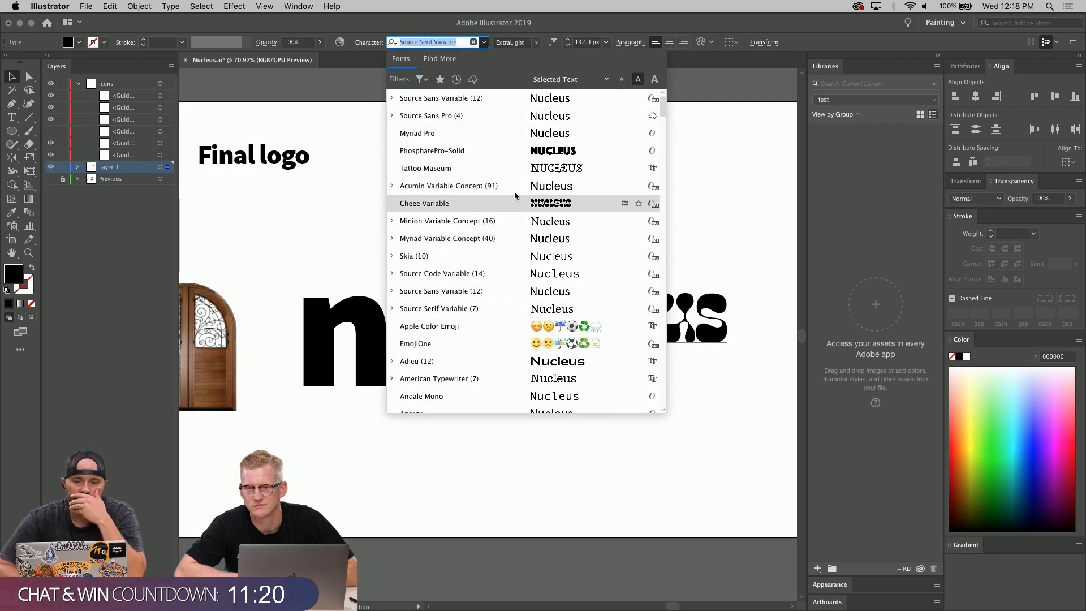
click(521, 169)
scroll(515, 357, right, 5)
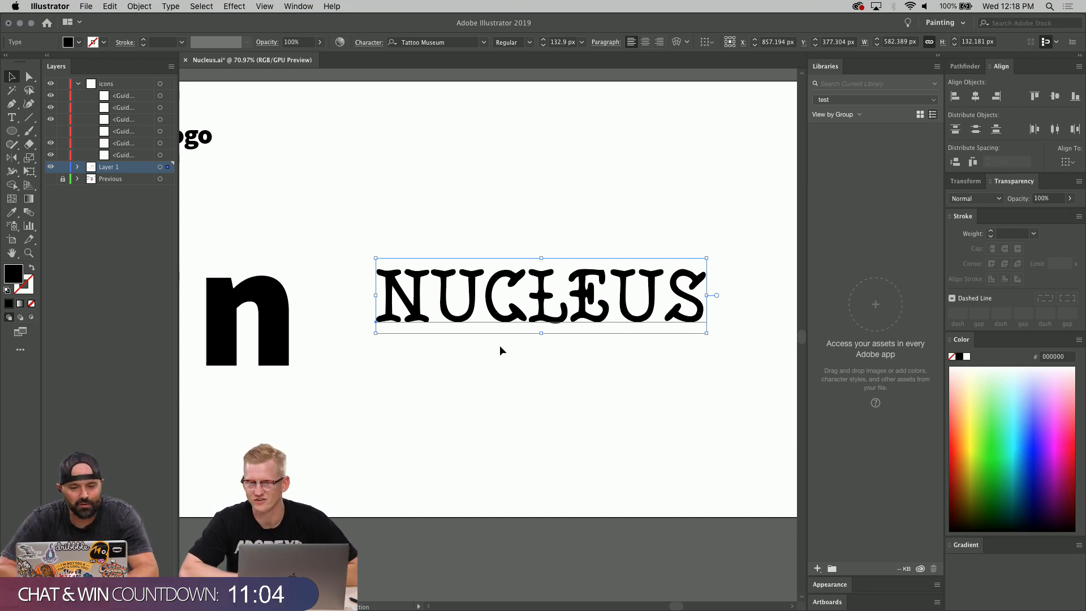
- Undo the Tattoo Museum and Source Serif Variable font changes on the Nucleus text and deselect it
key(super+z)
key(super)
key(super)
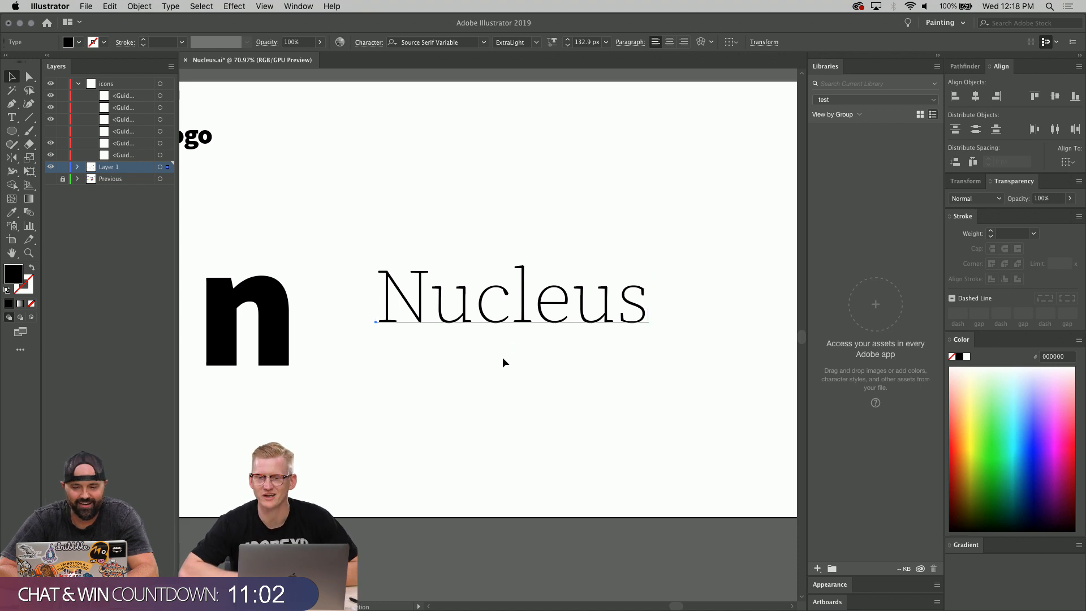
click(560, 411)
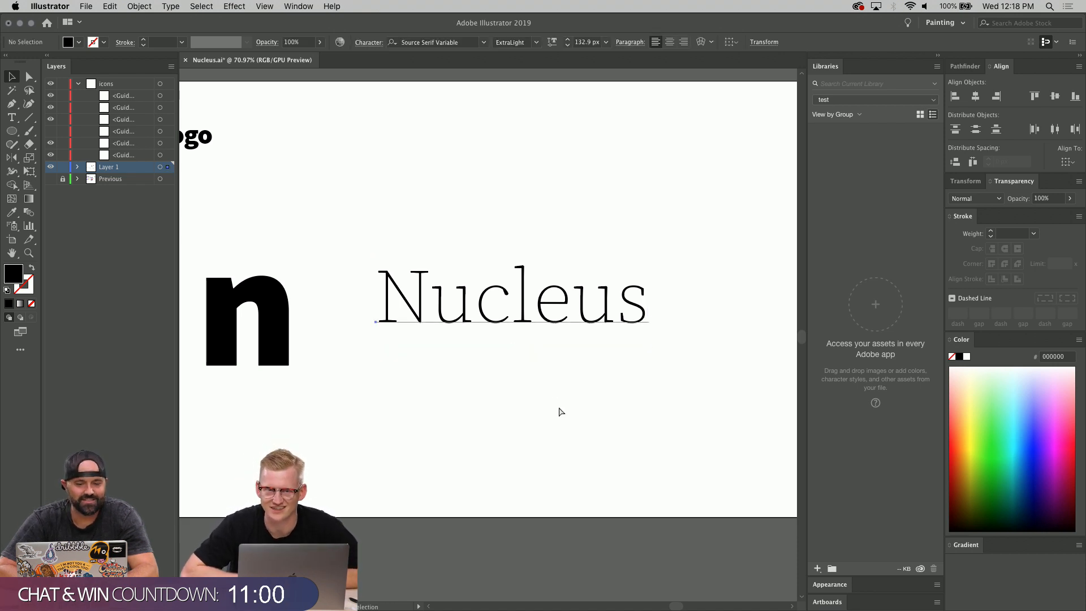
key(super+z)
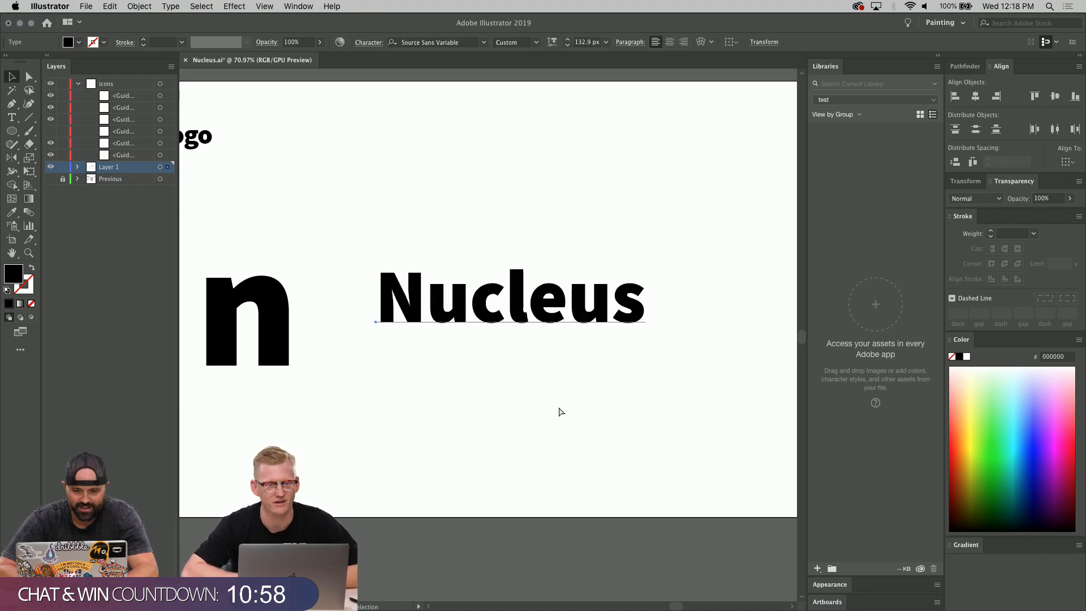
click(508, 372)
- Set the font of the Nucleus text to Bradley Hand Bold
click(498, 309)
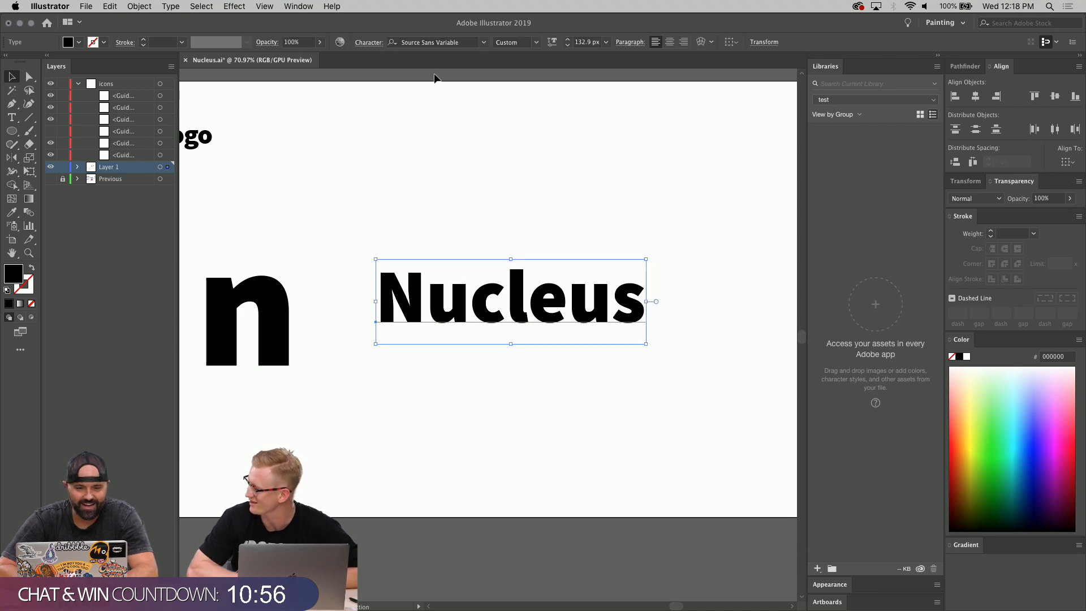
click(483, 43)
scroll(473, 204, up, 15)
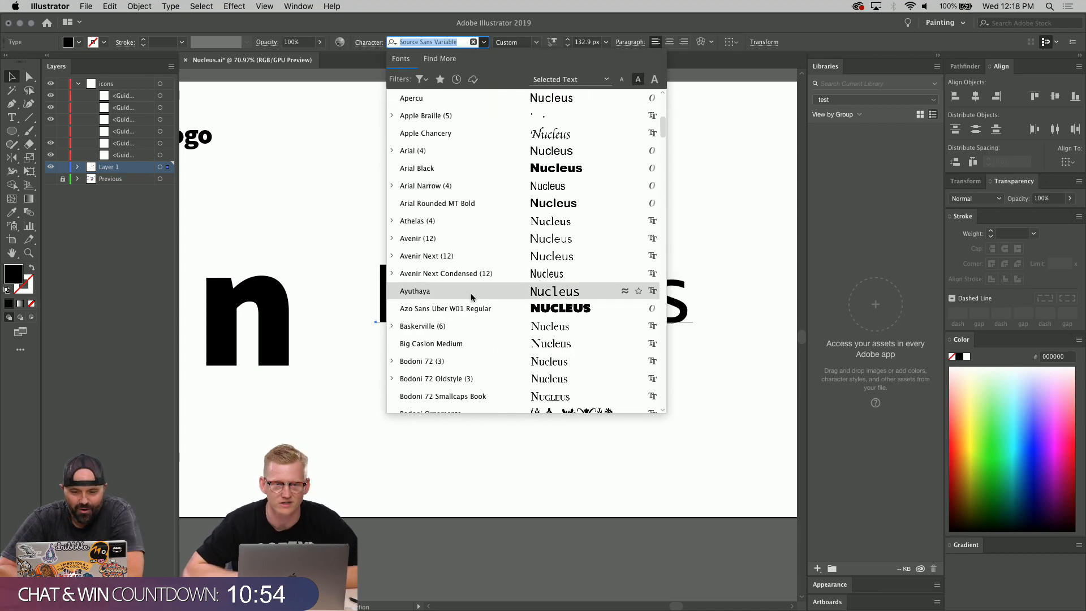
scroll(471, 294, down, 3)
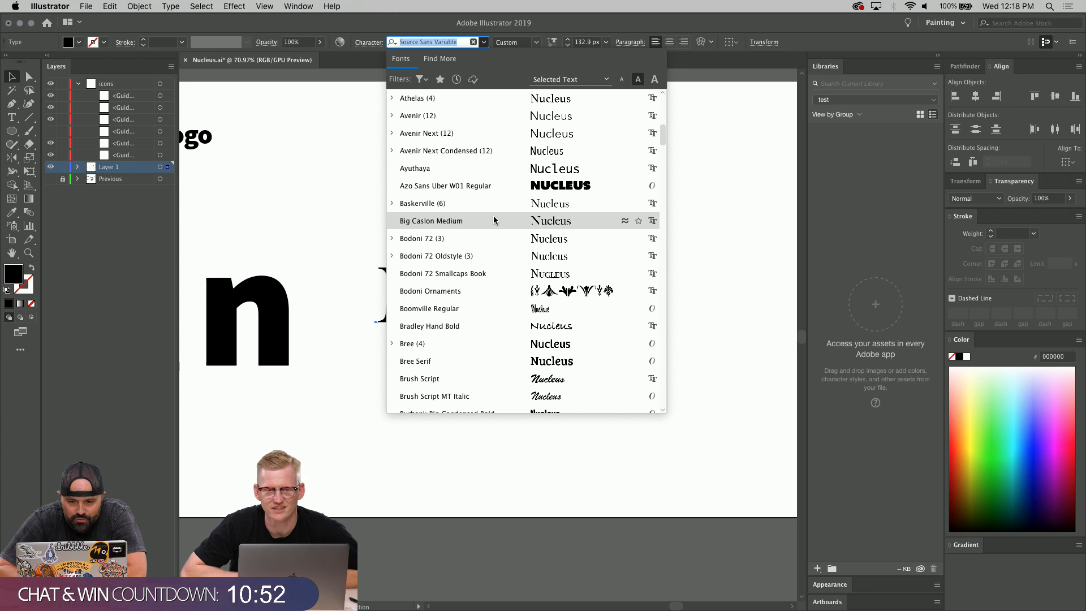
click(493, 328)
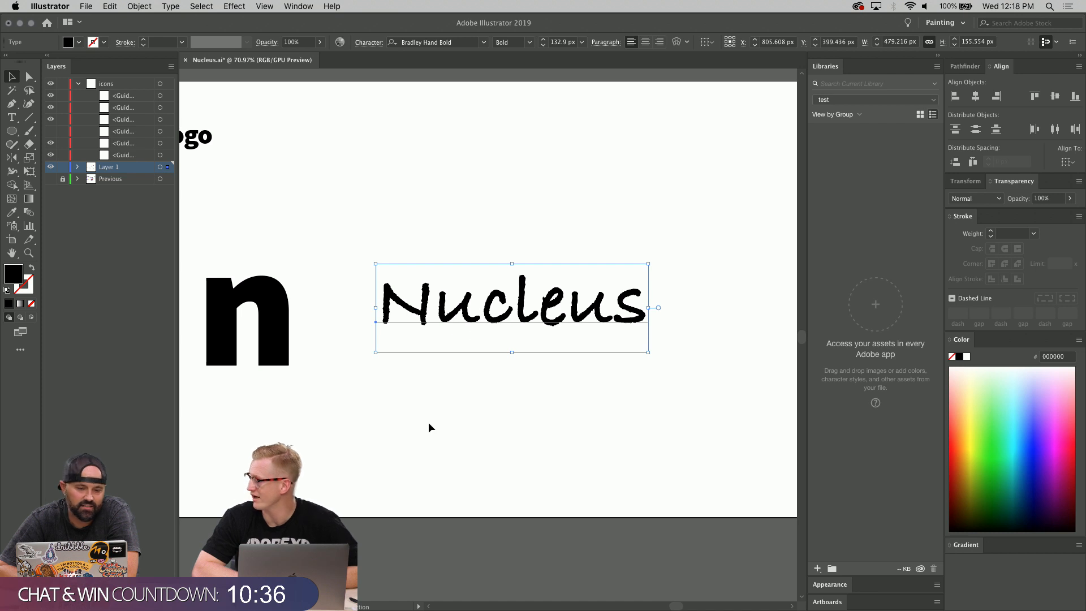
- Duplicate the Bradley Hand Nucleus text once above and once below the original so three versions are stacked vertically
scroll(429, 428, left, 3)
drag(529, 318, 552, 229)
click(566, 320)
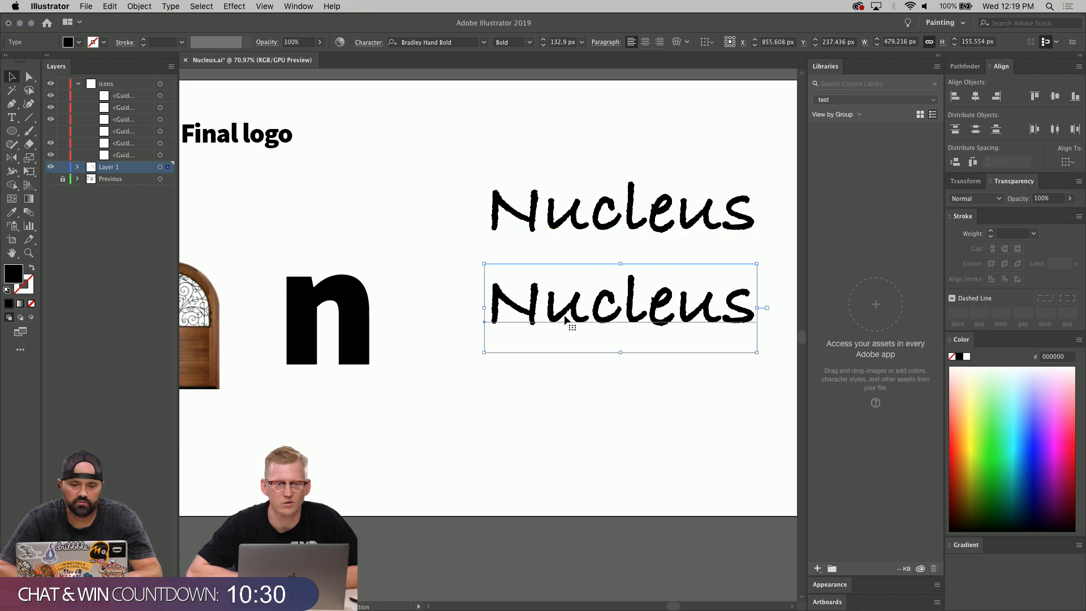
drag(566, 319, 566, 437)
- Set the font of the top Nucleus copy to Source Sans Variable Black
click(582, 232)
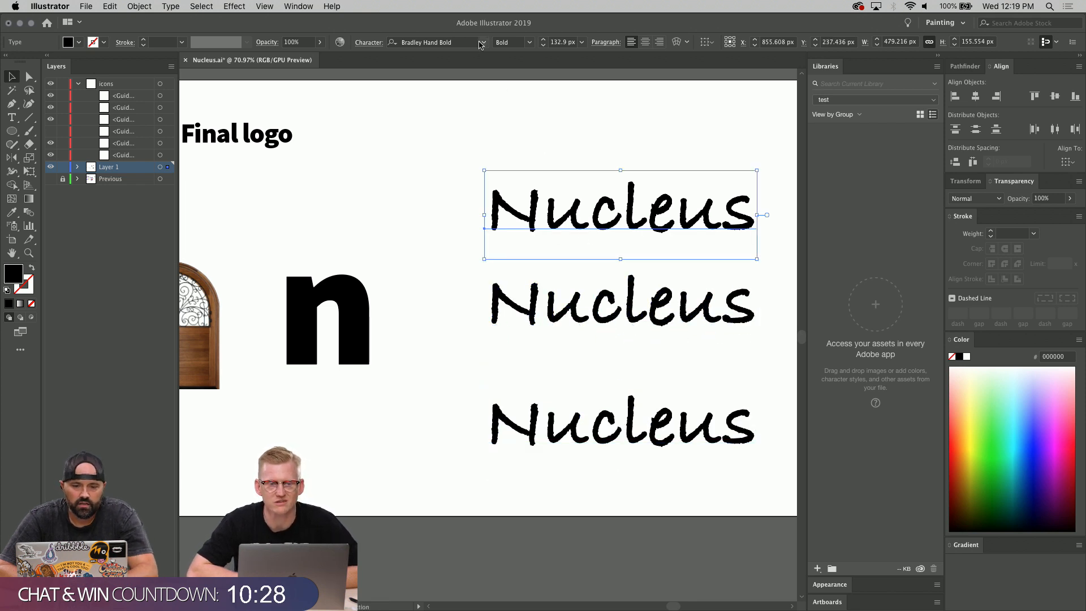
click(477, 43)
text(sou)
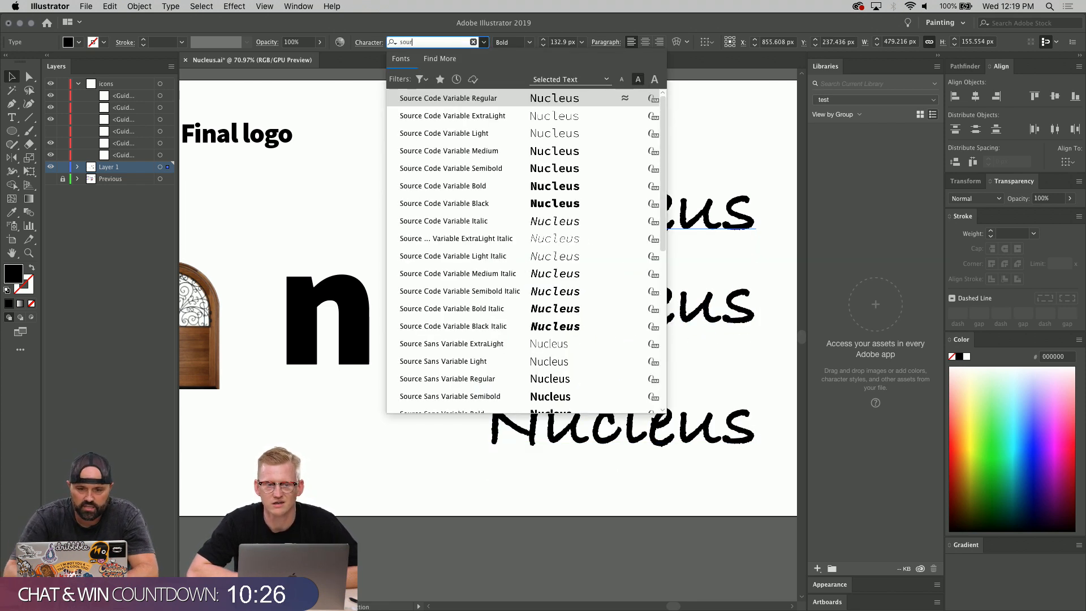
text(r)
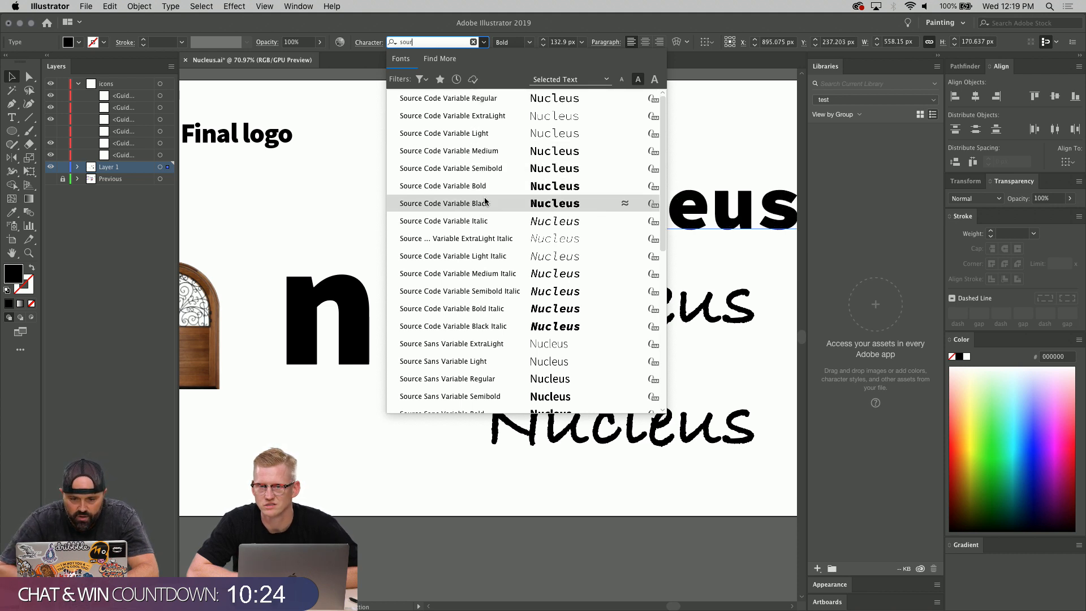
text(ce s)
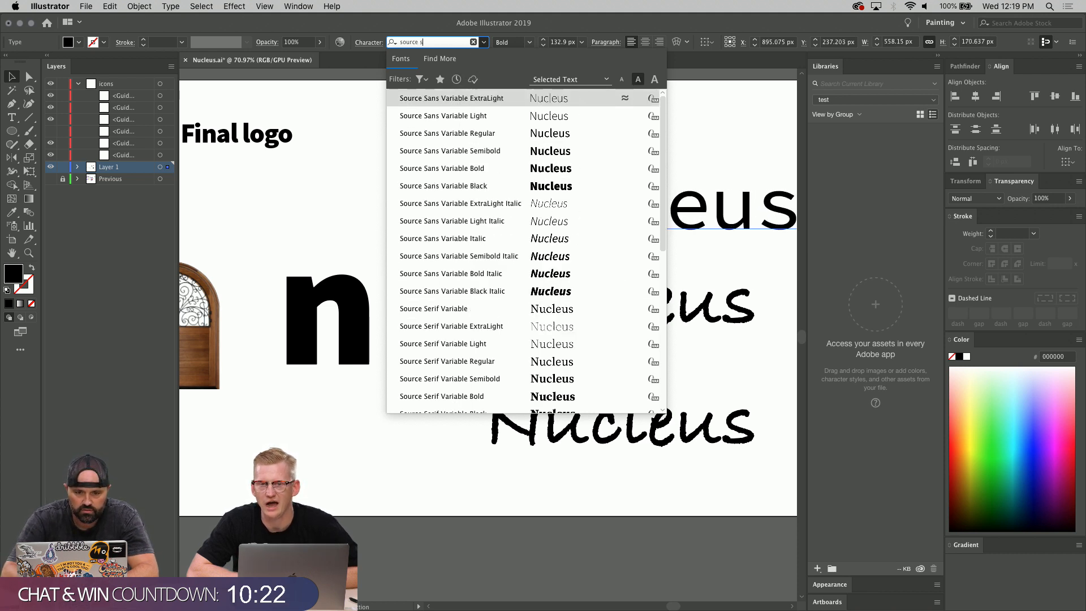
text(ans)
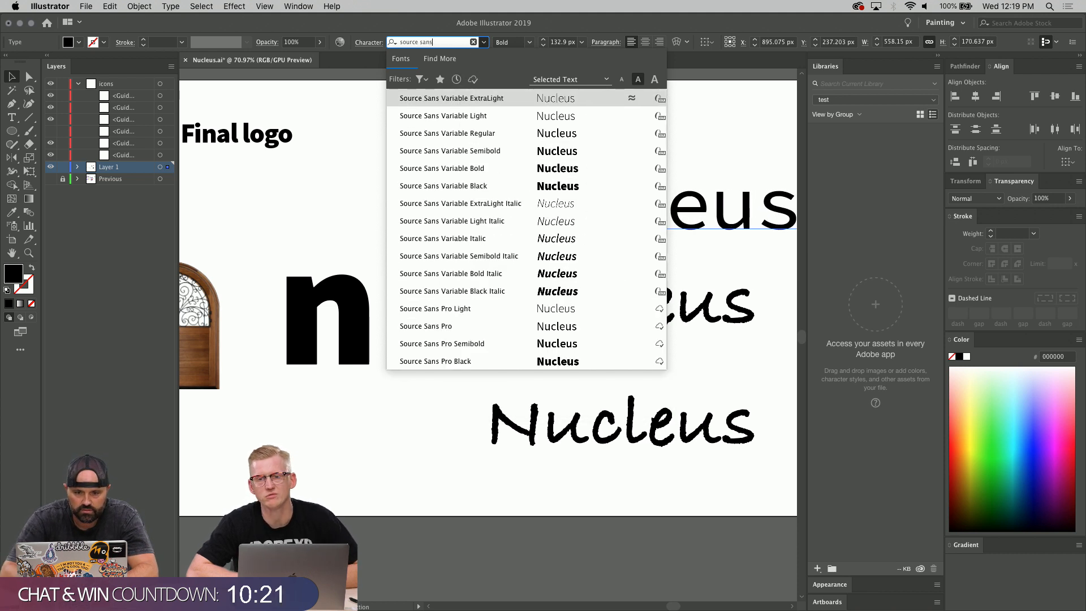
click(494, 183)
scroll(514, 220, down, 2)
scroll(514, 221, right, 2)
click(532, 375)
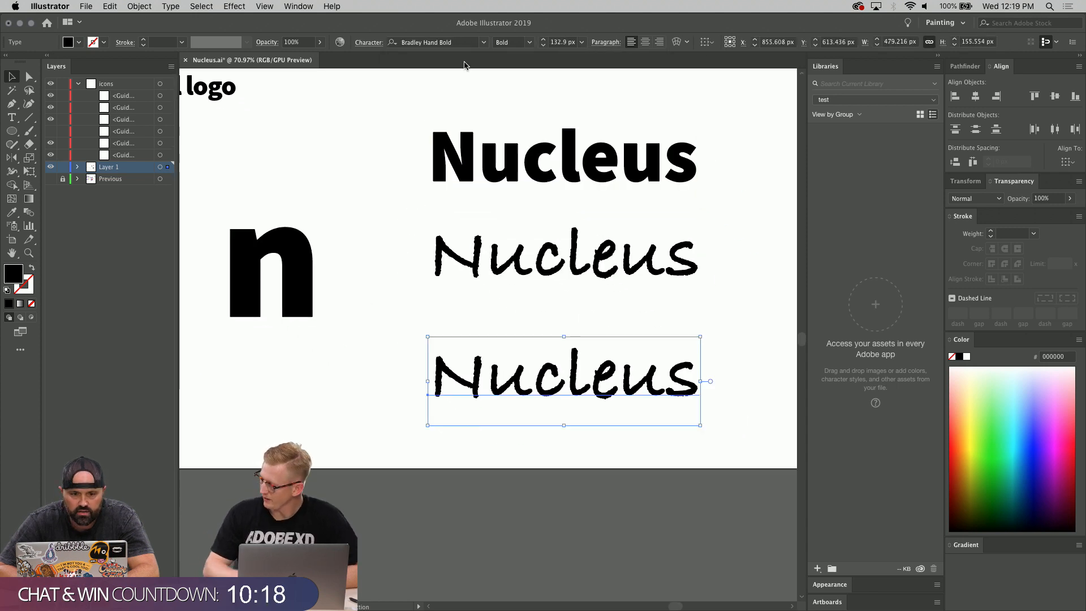
click(484, 42)
scroll(473, 169, up, 15)
scroll(475, 172, down, 5)
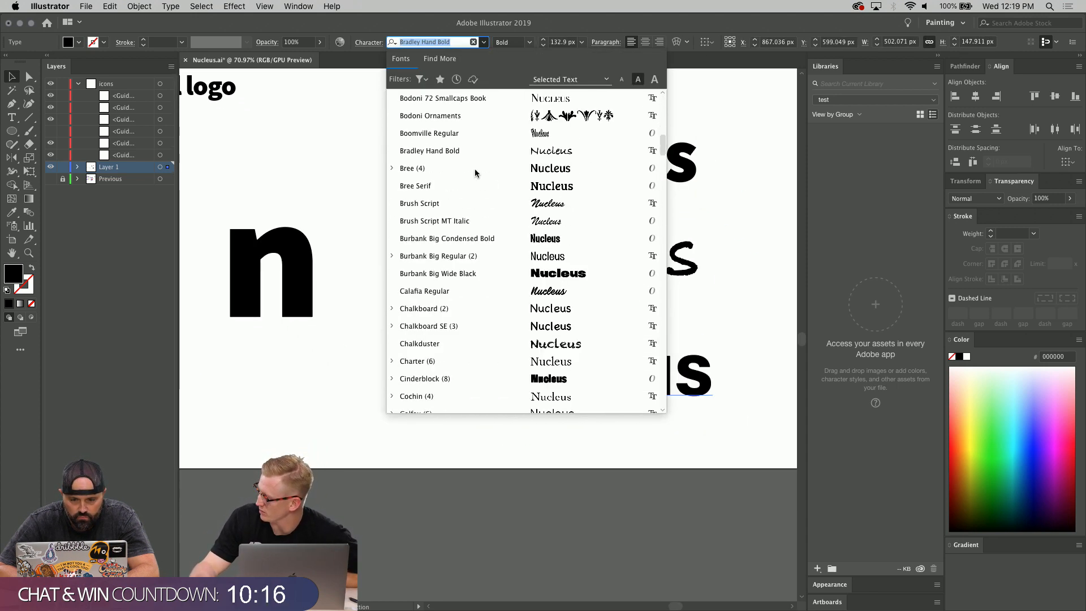
scroll(477, 172, down, 2)
click(731, 299)
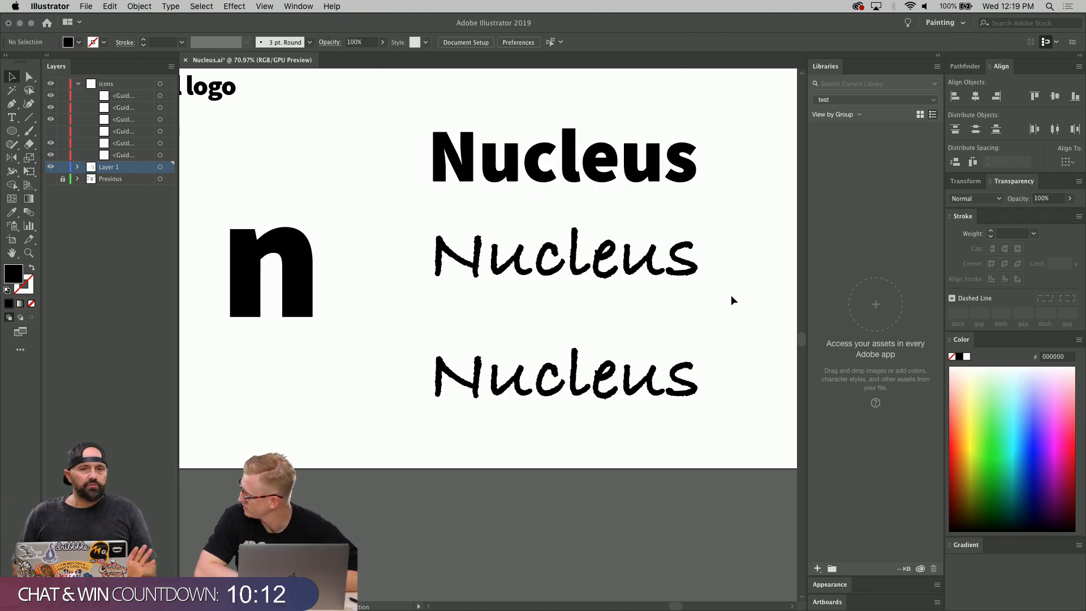
- Set the font of the bottom Nucleus copy to Cheee Variable
click(607, 398)
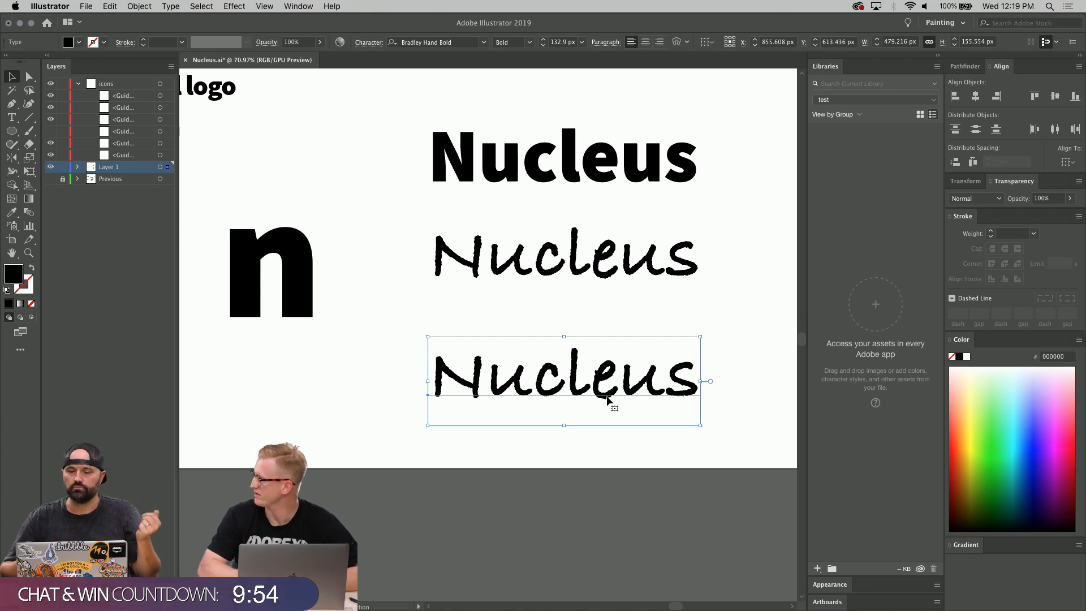
click(484, 43)
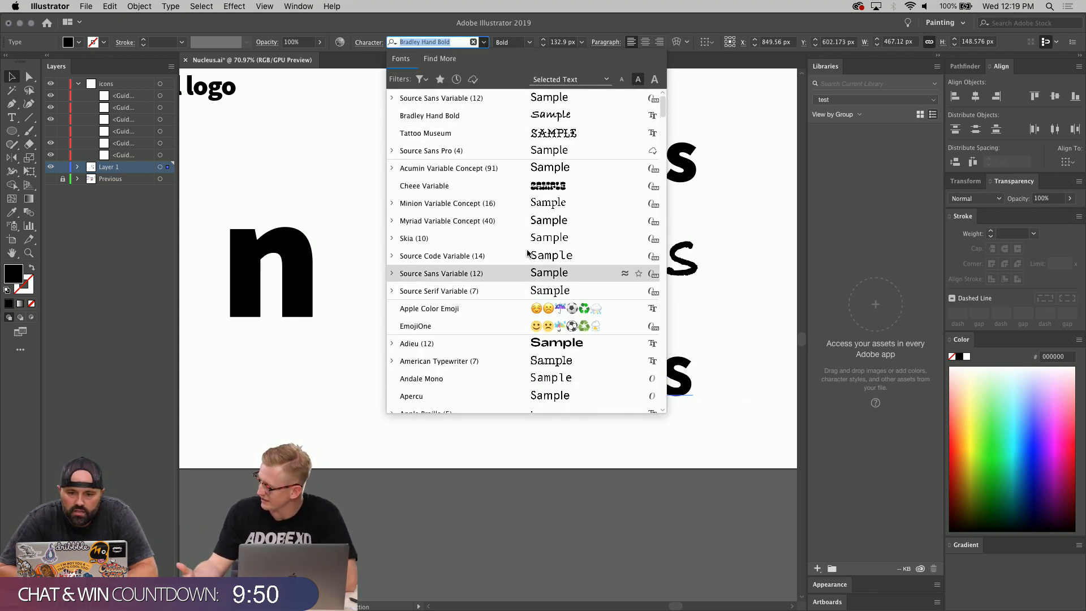
click(543, 185)
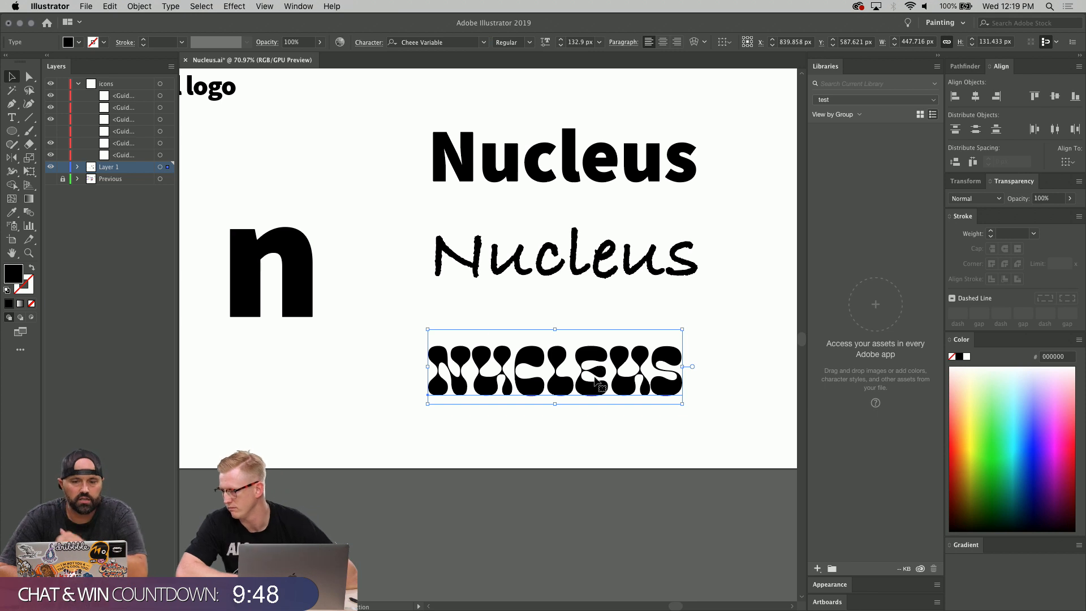
- Examine the variable font weight setting of the top Nucleus text
scroll(566, 283, right, 2)
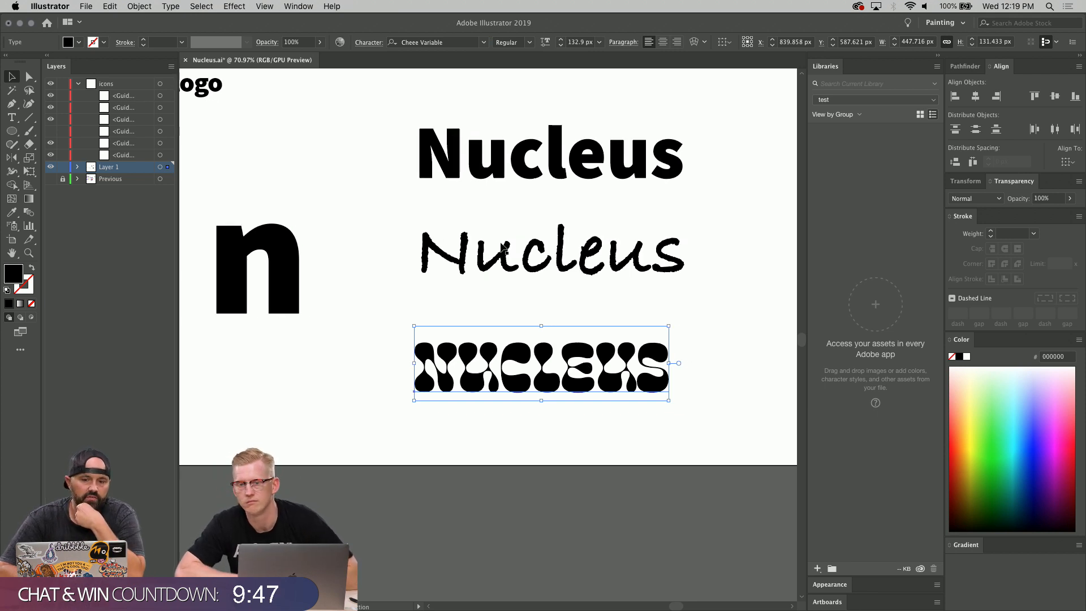
click(525, 175)
click(545, 43)
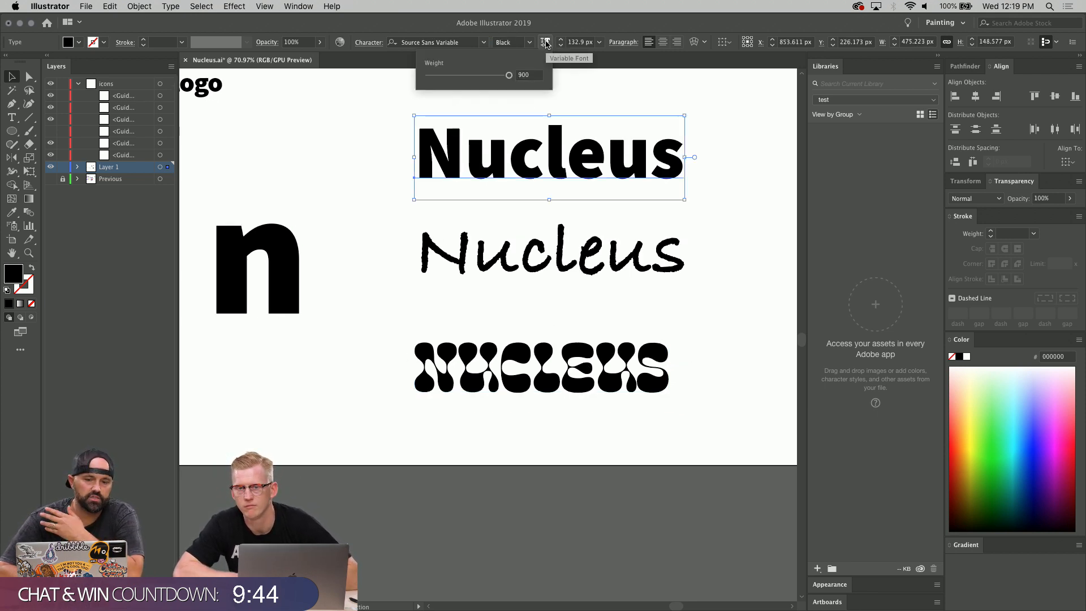
click(598, 377)
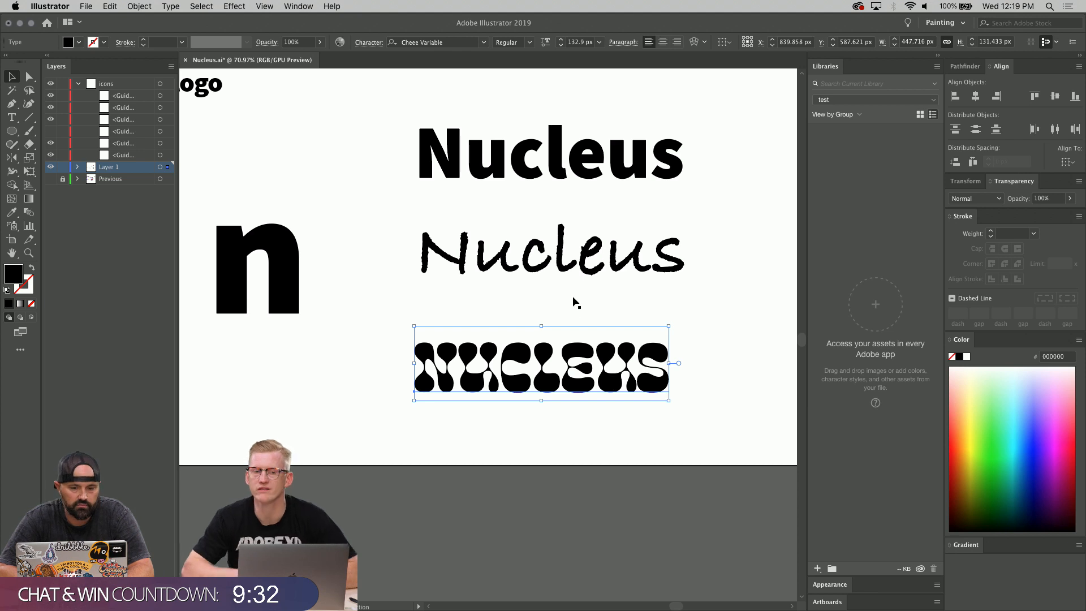
click(555, 152)
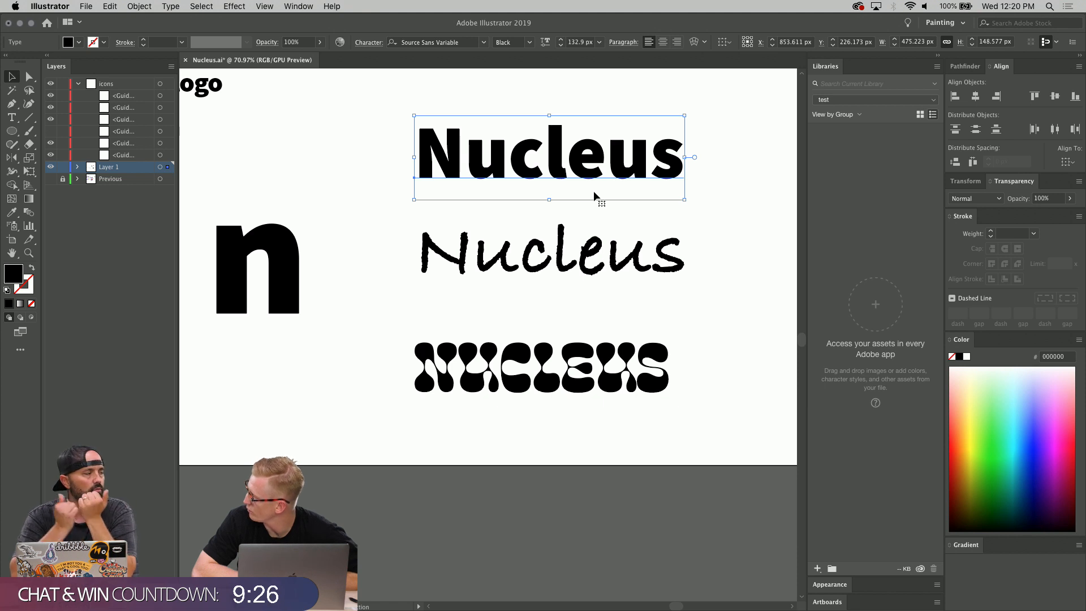
- Set the bottom Nucleus text's variable font axes to yeast 740, gravity 730 and temperature 870
click(546, 386)
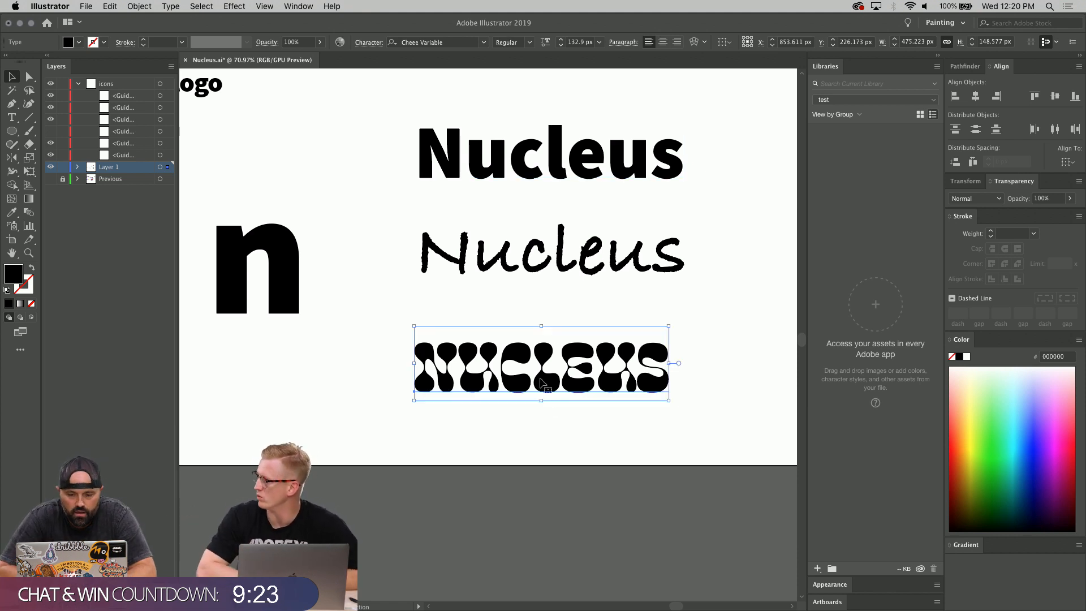
click(545, 42)
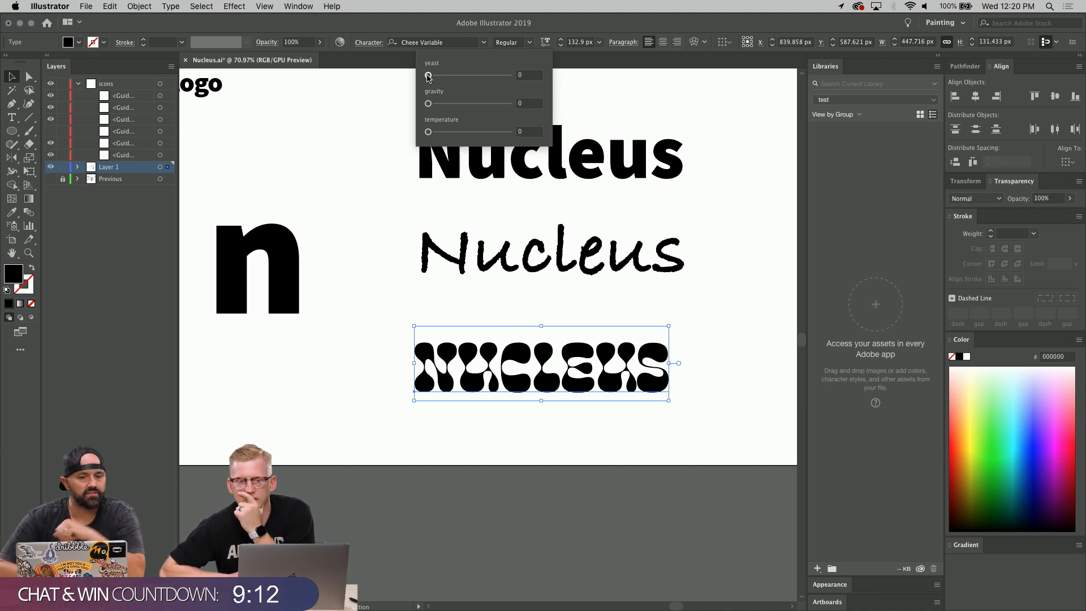
drag(428, 78, 481, 94)
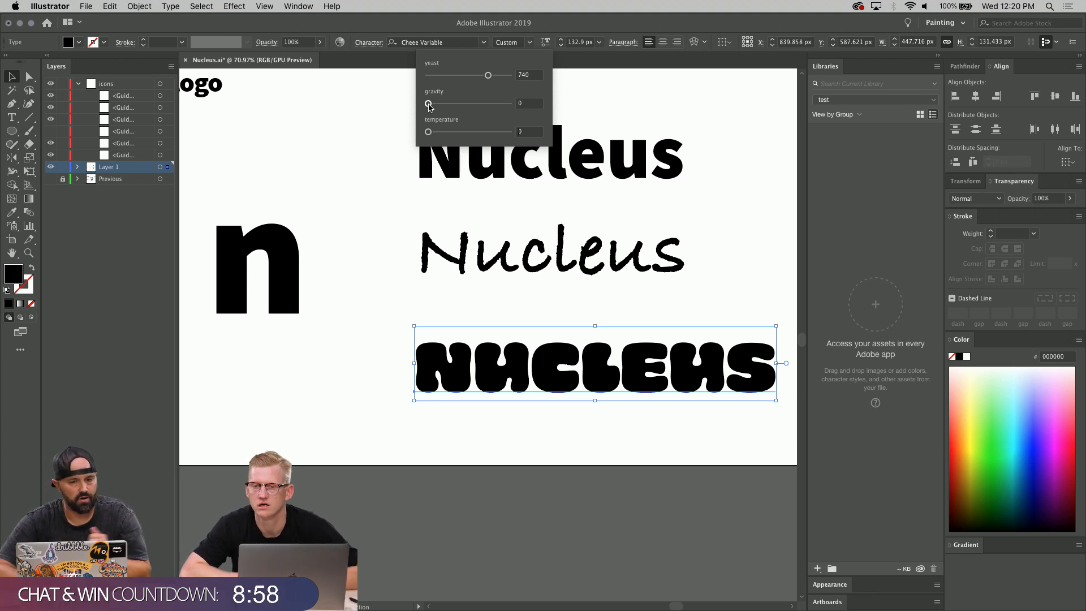
drag(429, 105, 488, 105)
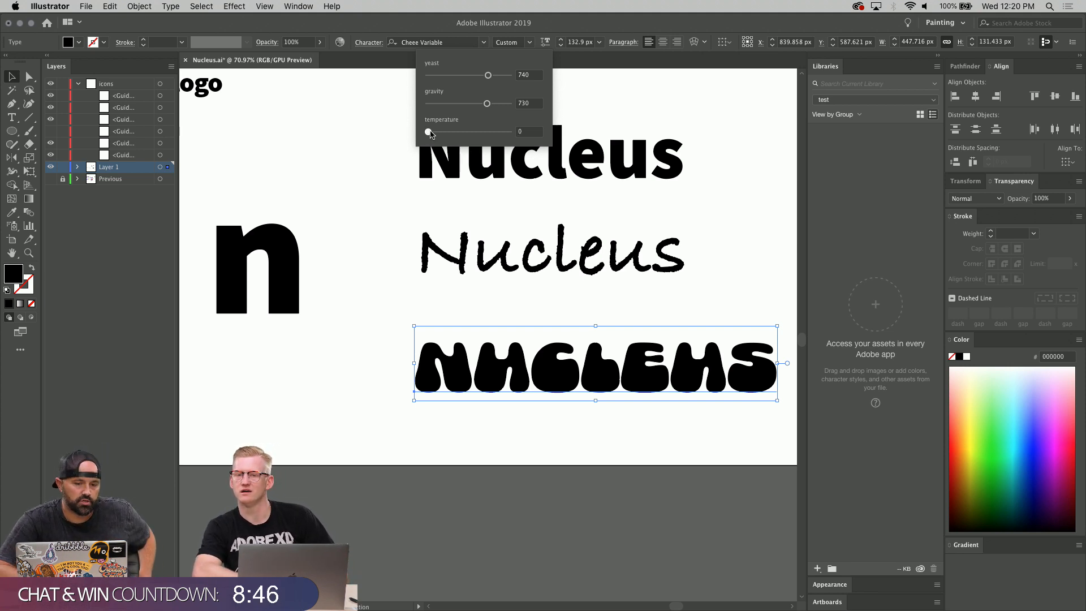
drag(430, 134, 501, 138)
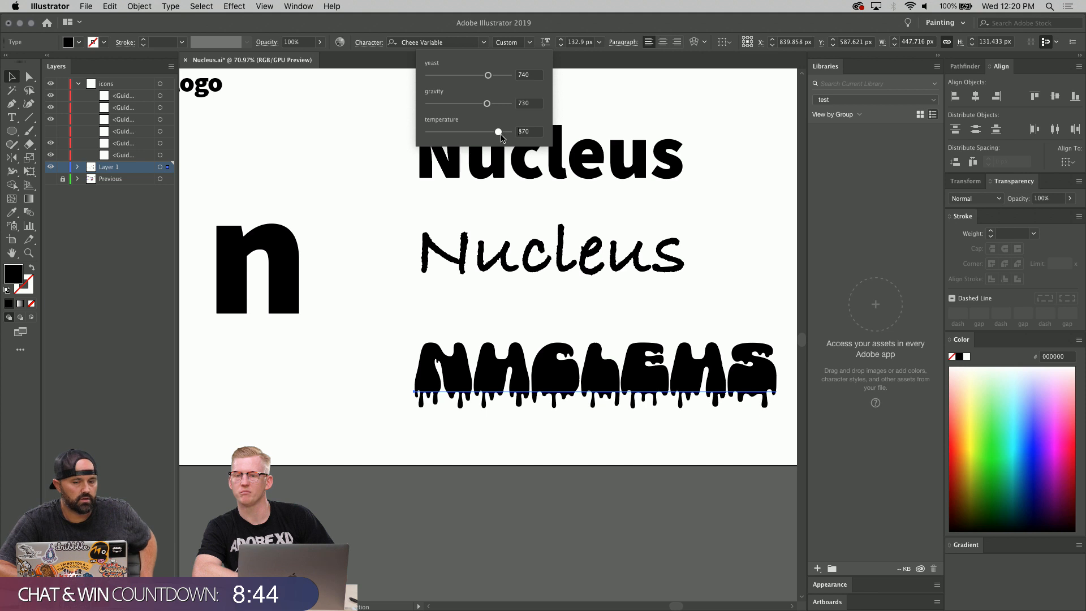
scroll(729, 257, right, 3)
scroll(728, 258, down, 2)
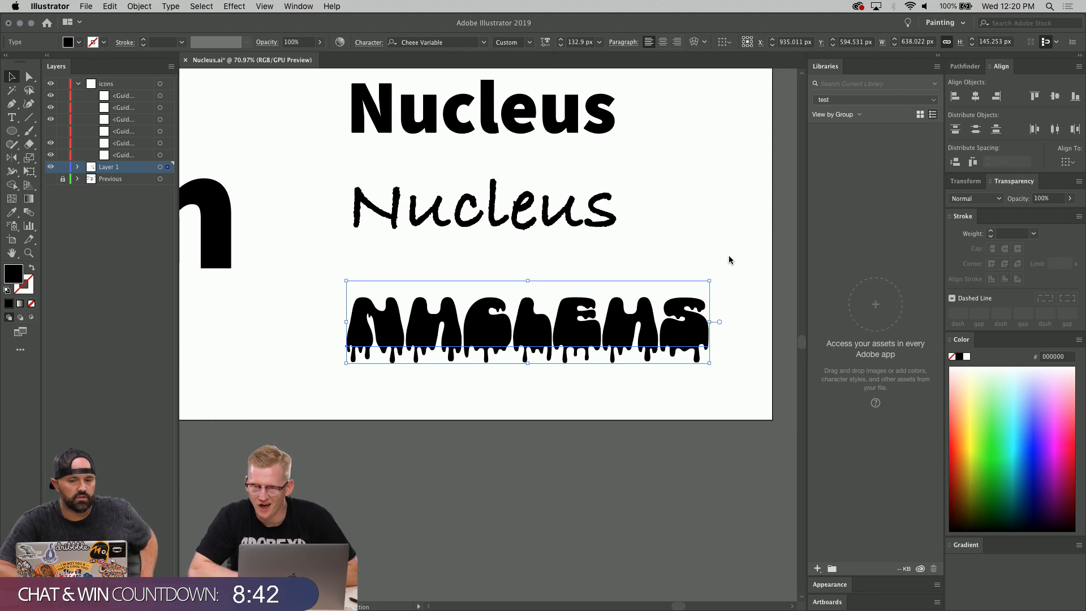
- Move the dripping Nucleus text up about 32 px, closer to the handwritten version
click(729, 259)
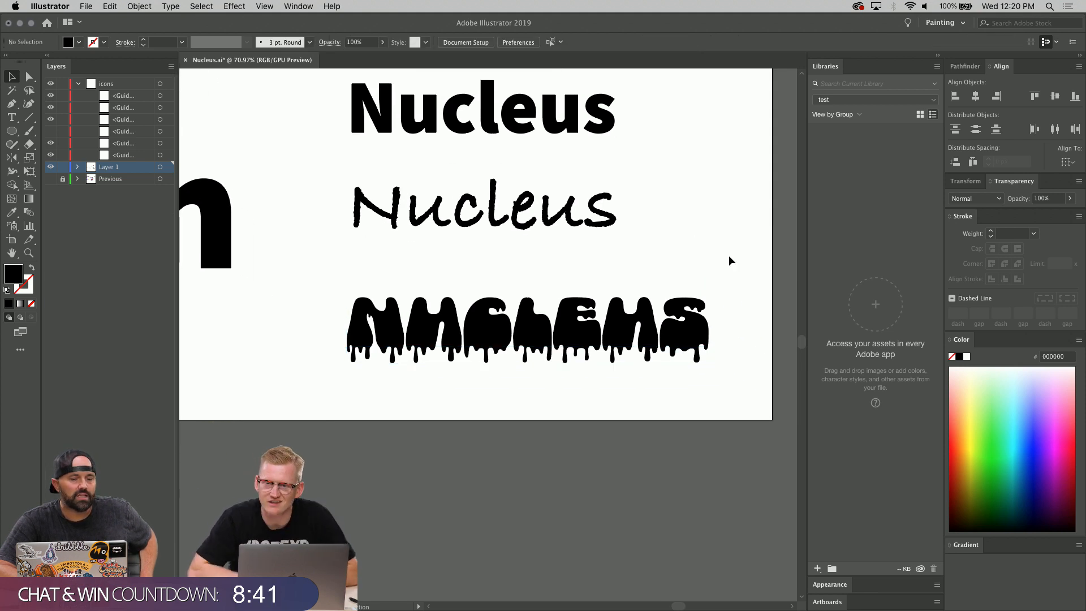
click(707, 329)
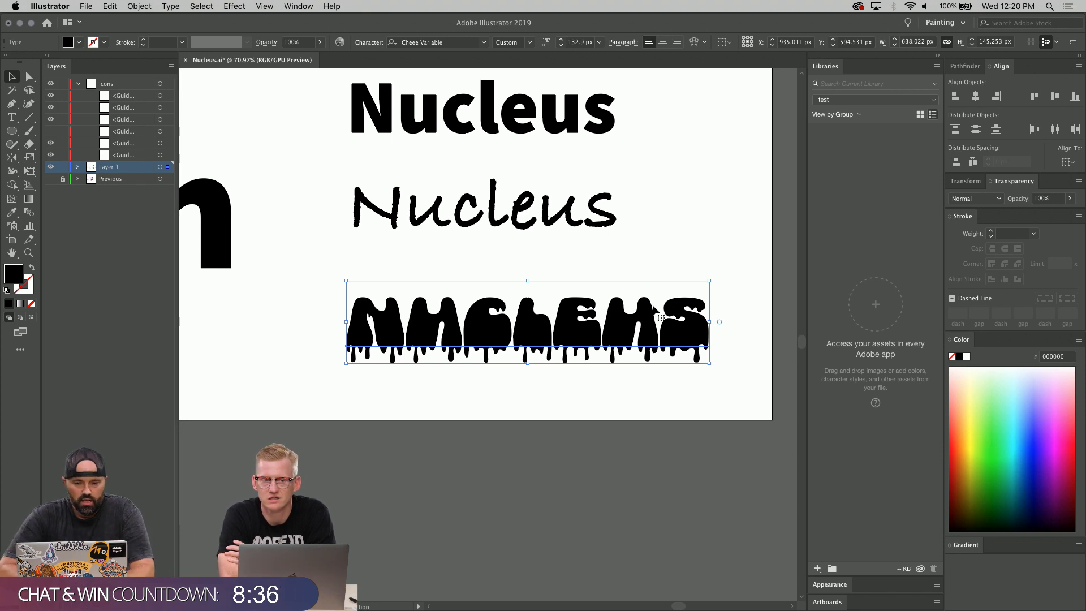
click(736, 339)
scroll(736, 339, up, 2)
scroll(735, 340, left, 1)
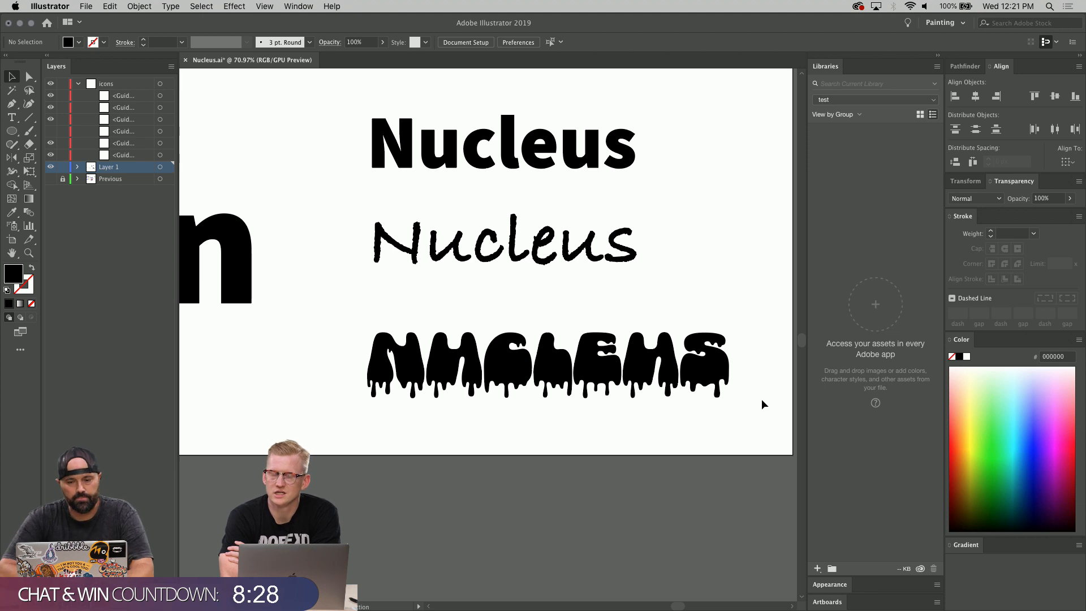
click(696, 362)
double_click(695, 362)
key(Escape)
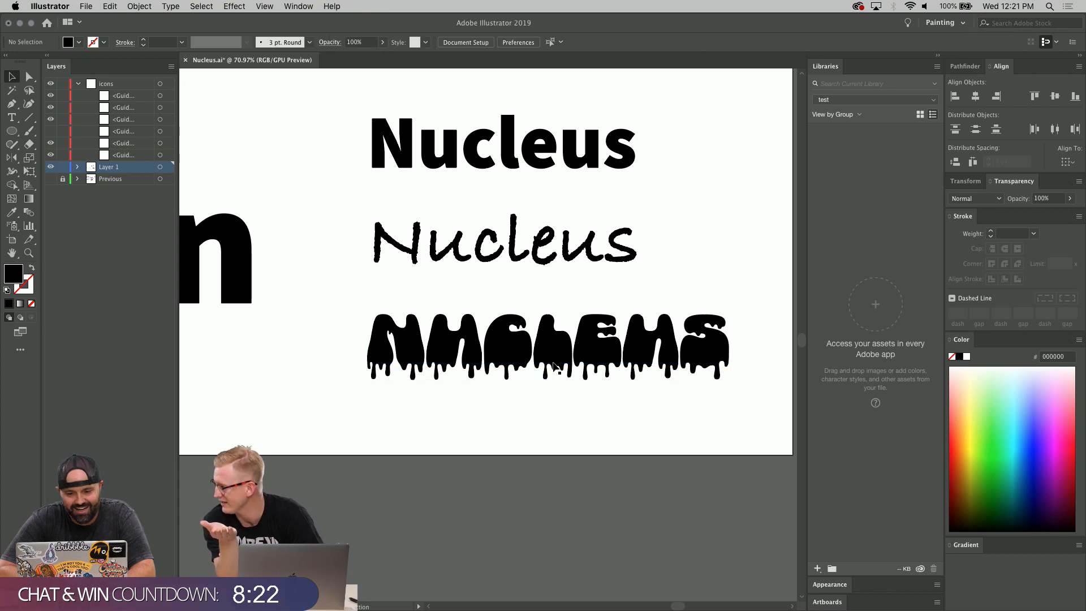
click(541, 415)
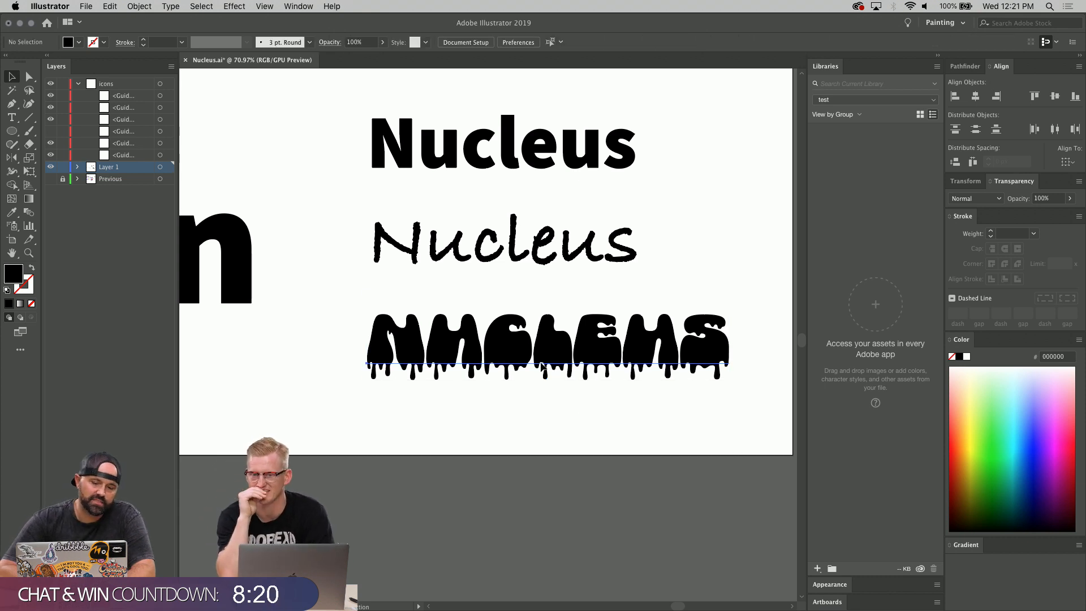
click(536, 356)
click(537, 421)
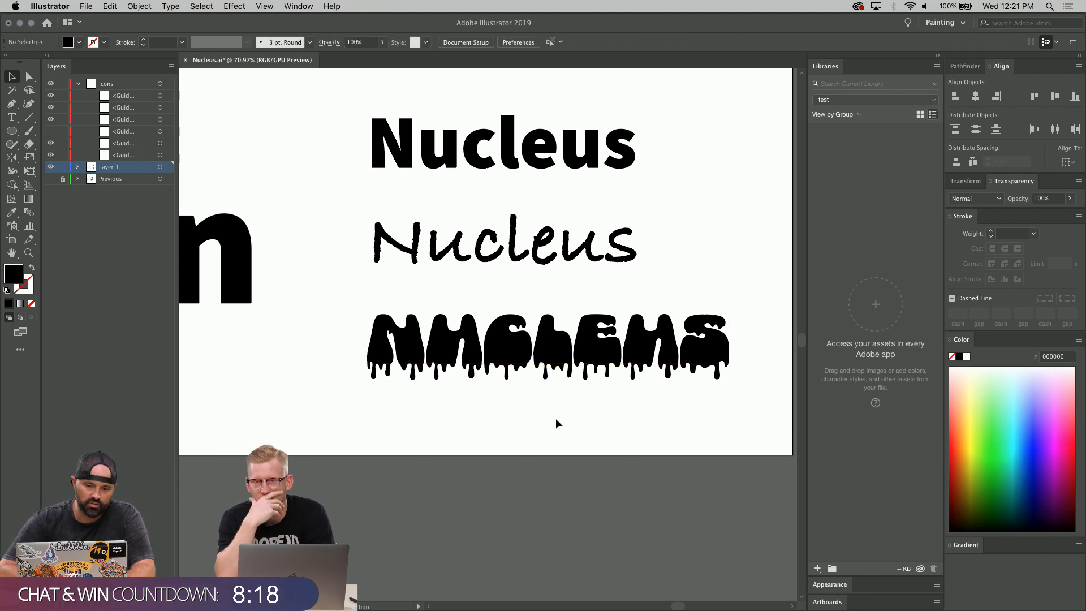
scroll(543, 418, right, 1)
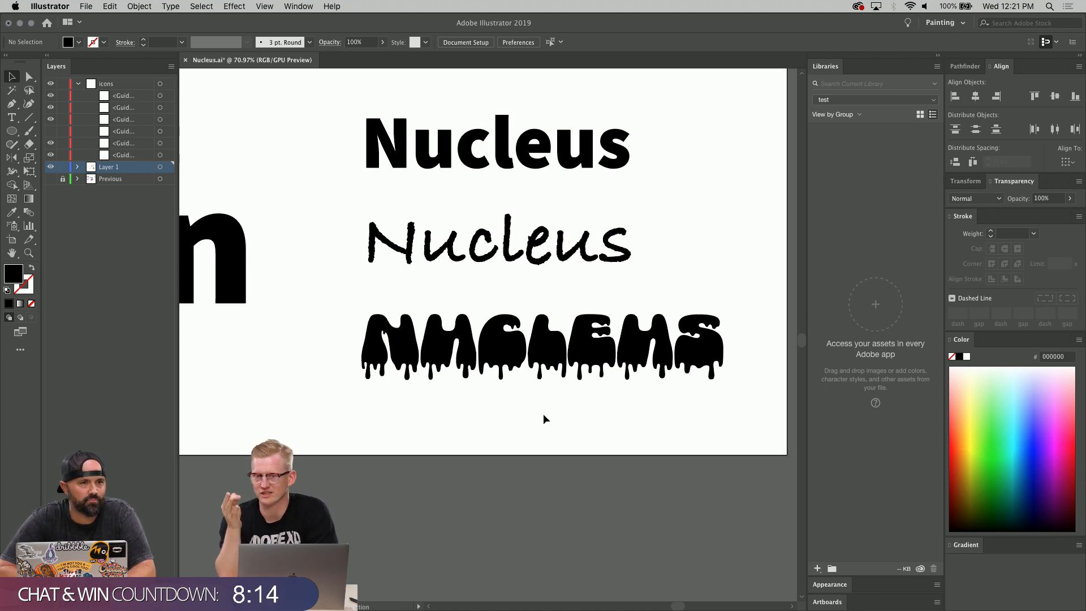
click(538, 375)
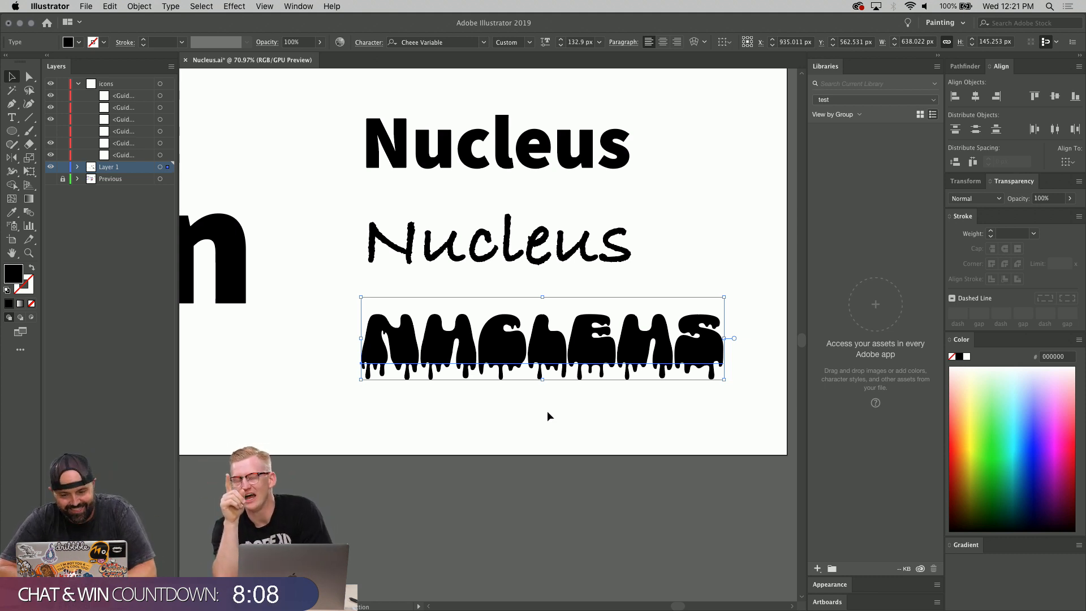
- Delete the handwritten and dripping Nucleus versions and move the remaining bold Nucleus text down to about the artboard's vertical middle
click(522, 280)
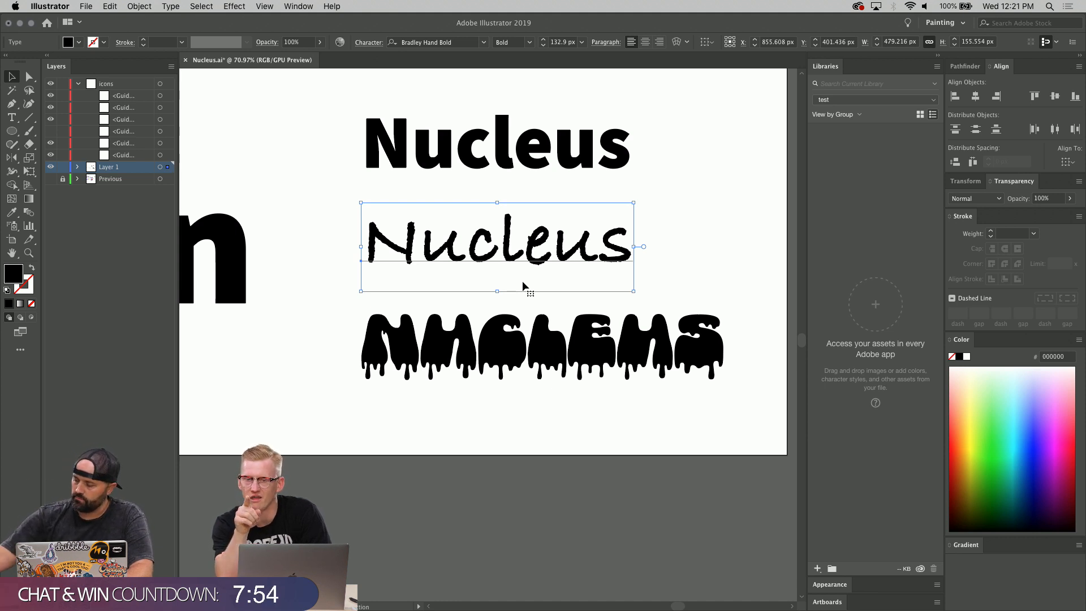
scroll(522, 280, left, 5)
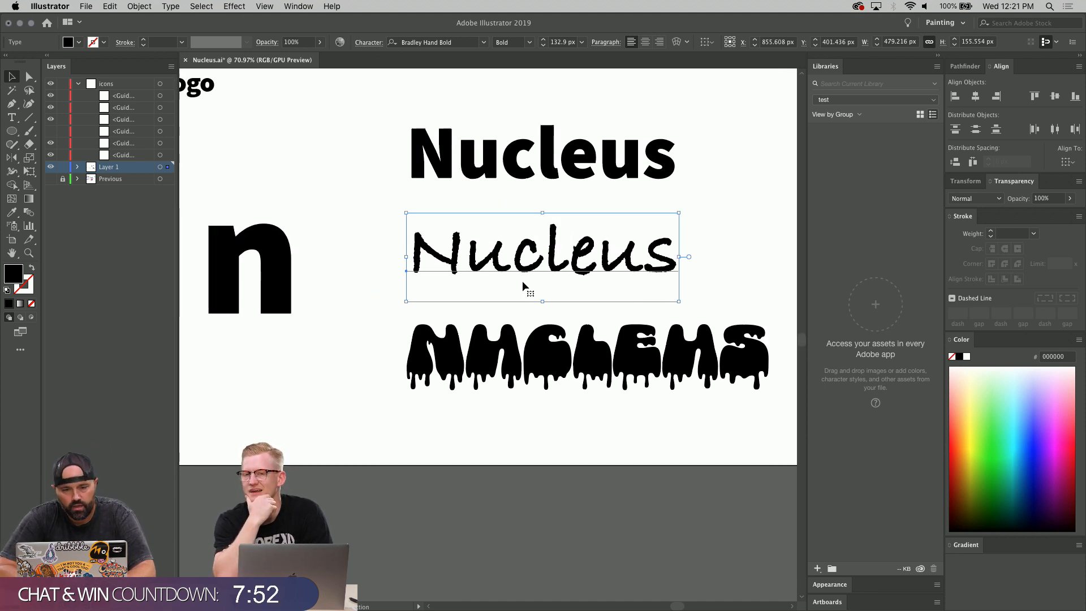
scroll(572, 393, down, 3)
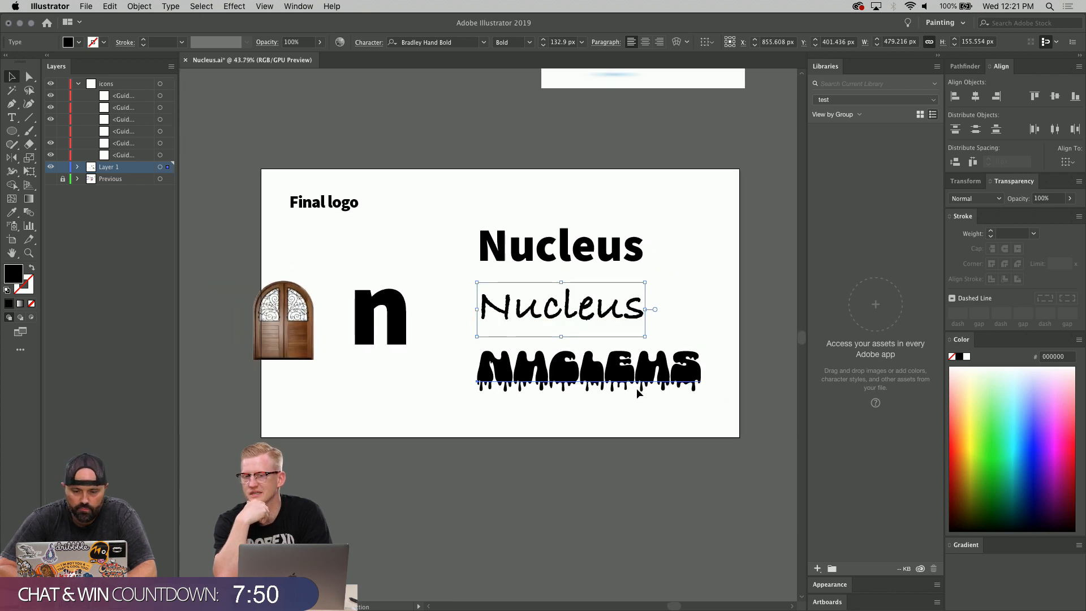
mouse_move(595, 367)
mouse_down()
mouse_move(531, 337)
mouse_move(595, 368)
mouse_up()
drag(653, 393, 545, 297)
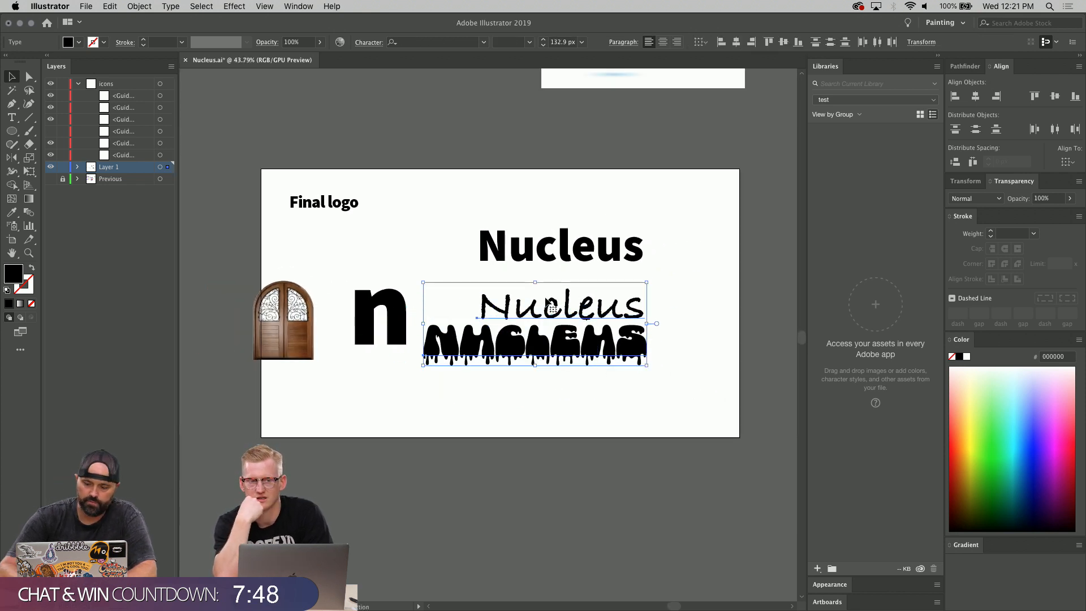
key(Delete)
drag(571, 256, 588, 312)
- Move the door image fully onto the artboard, directly beside the letter n
scroll(588, 312, up, 5)
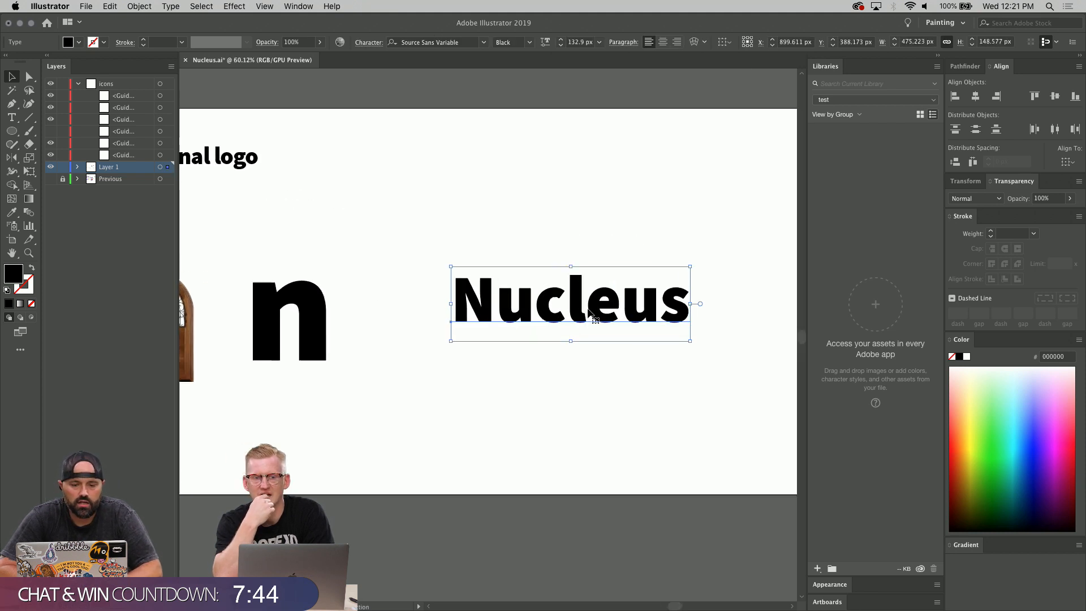
scroll(493, 356, left, 3)
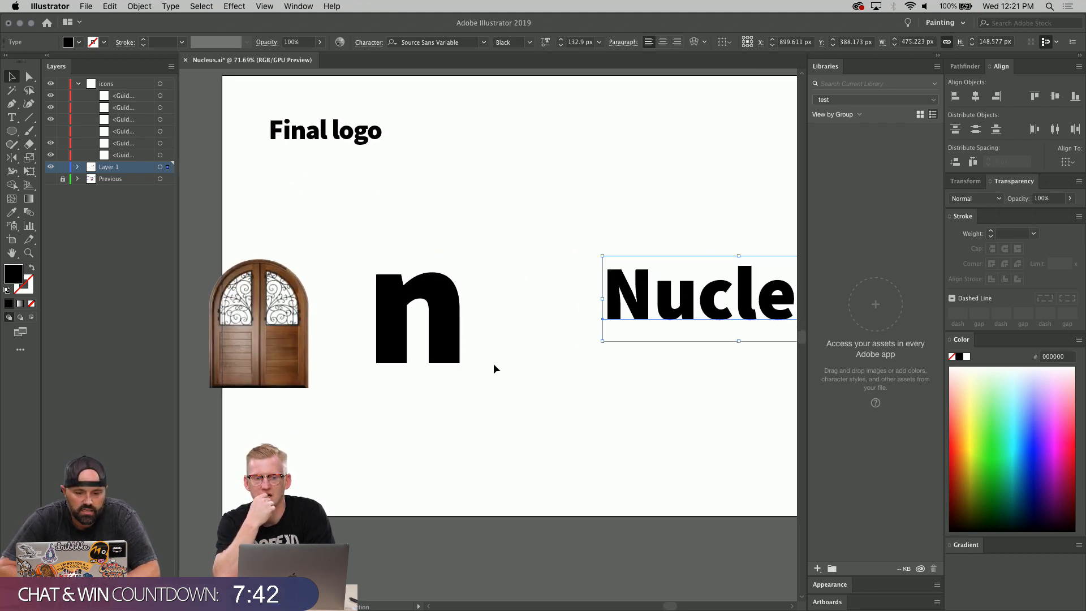
click(440, 366)
click(297, 377)
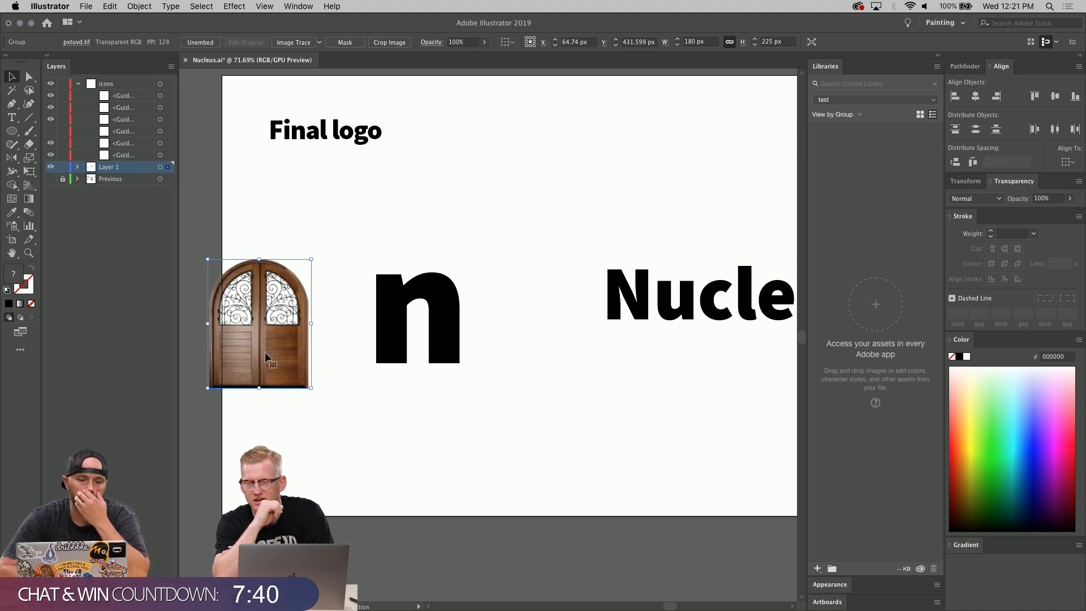
drag(265, 351, 317, 356)
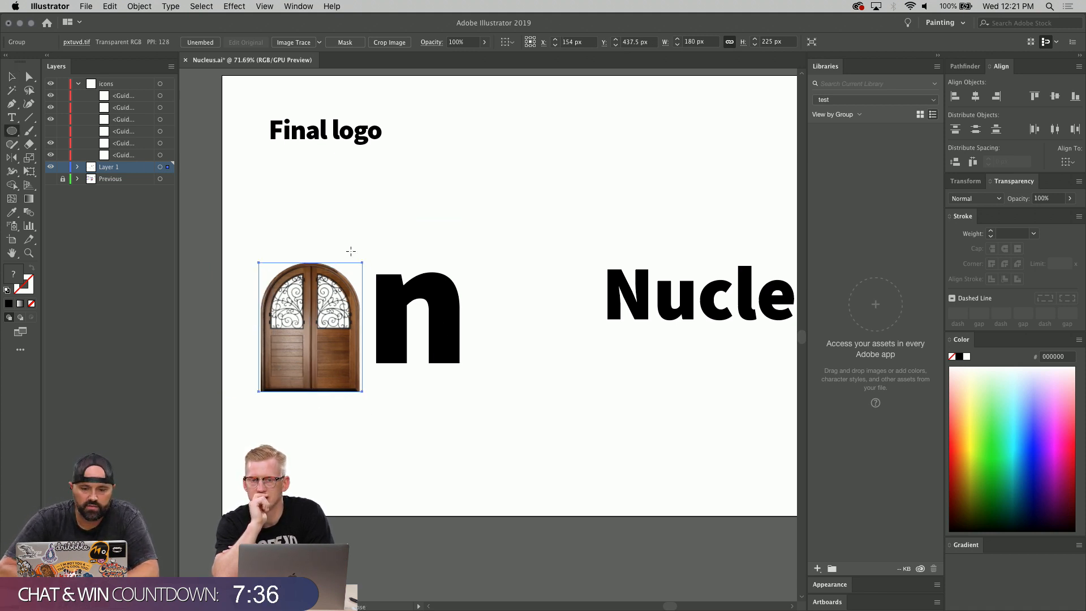
- Draw a circle about 258 px wide with no fill and a 1 px black stroke, positioned overlapping the right half of the n
drag(347, 241, 495, 388)
click(12, 78)
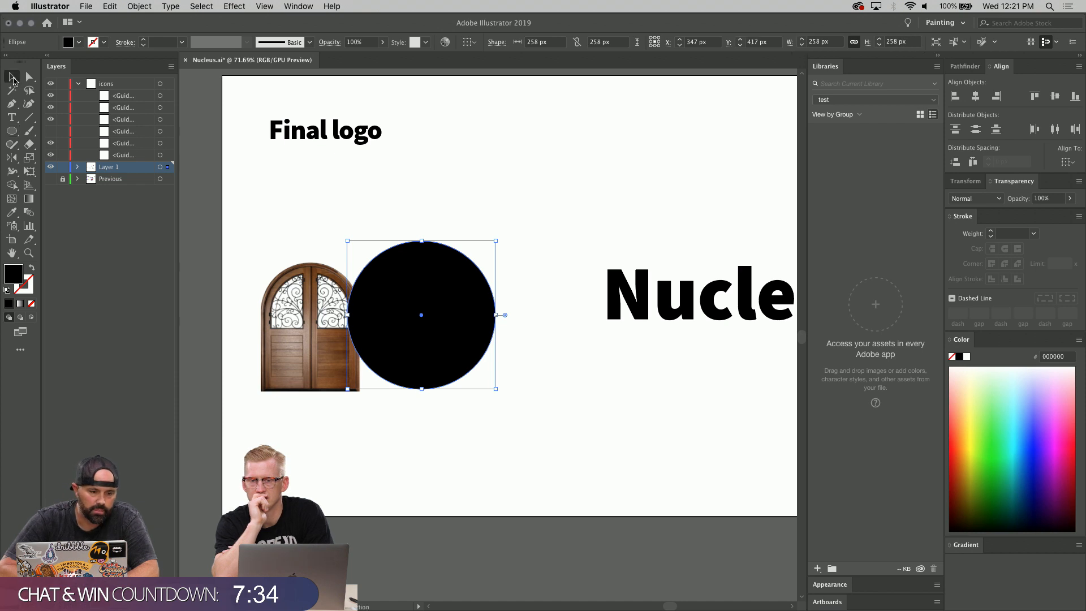
click(32, 267)
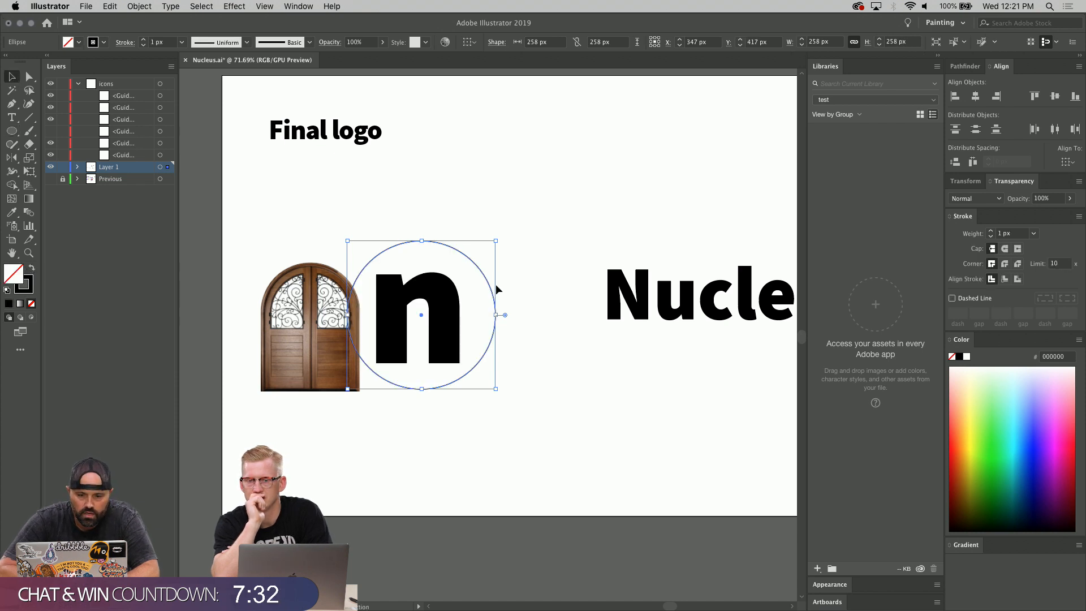
drag(484, 273, 545, 280)
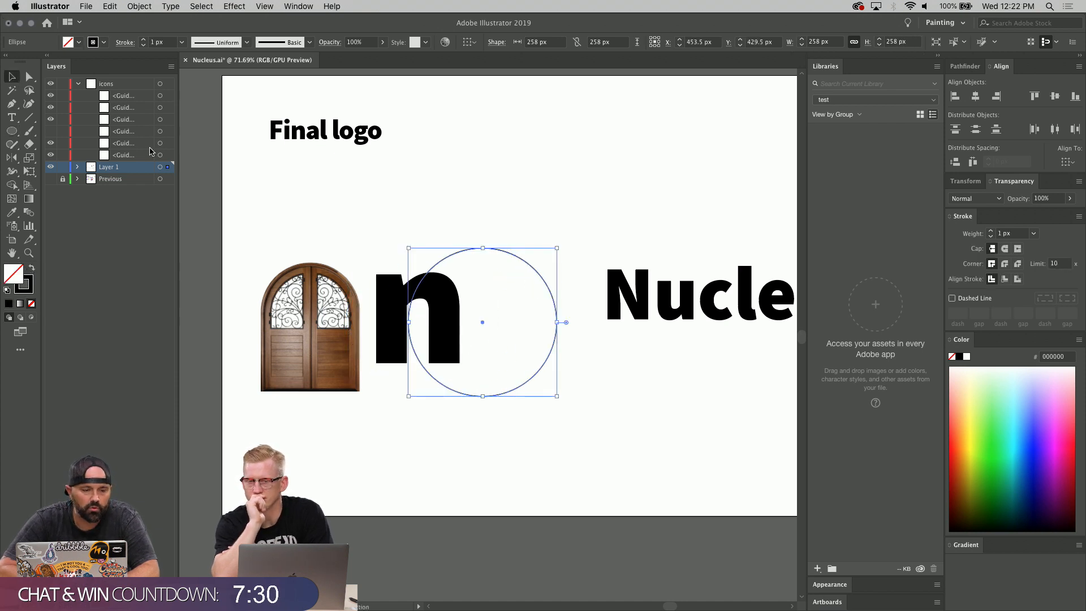
- Draw a small circle about 54 px wide inside the large circle and give it a black fill without a stroke
key(l)
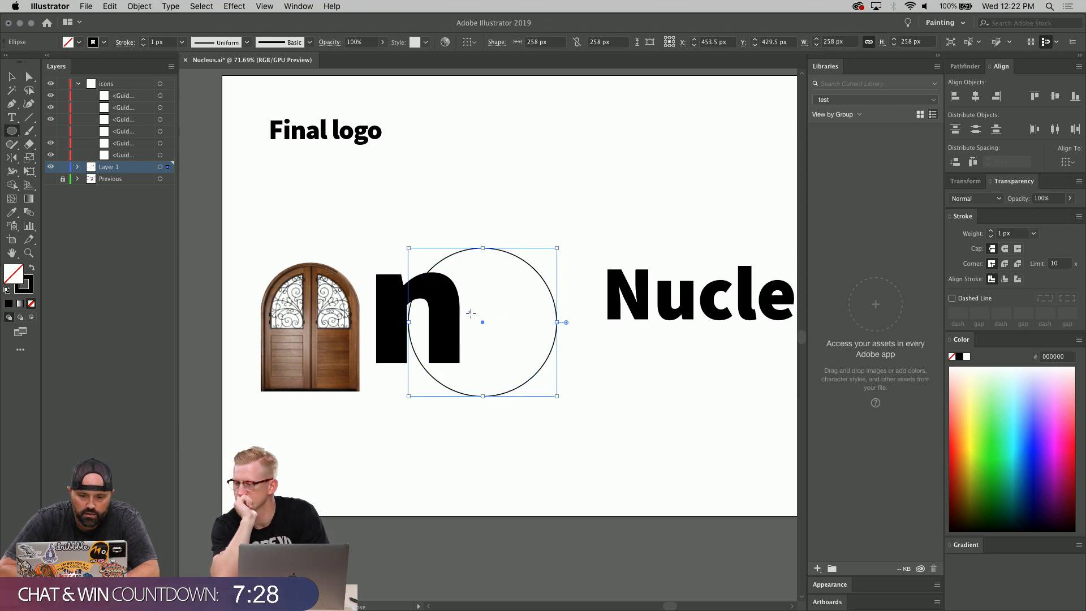
drag(470, 313, 500, 343)
key(v)
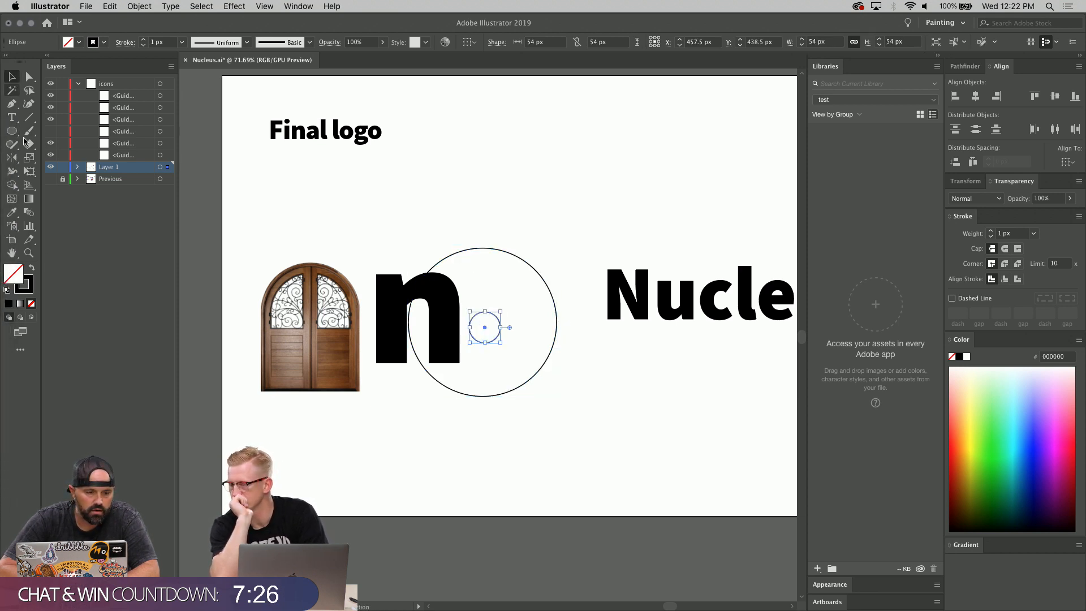
click(32, 269)
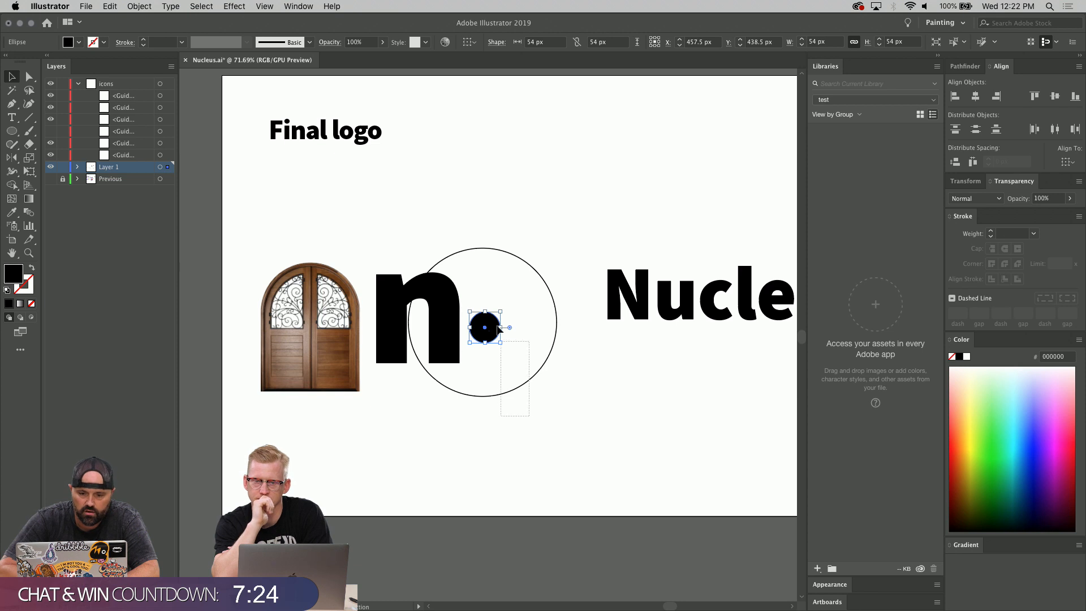
- Align the small black circle and the large outlined circle on their horizontal and vertical centers
key(super+a)
click(975, 96)
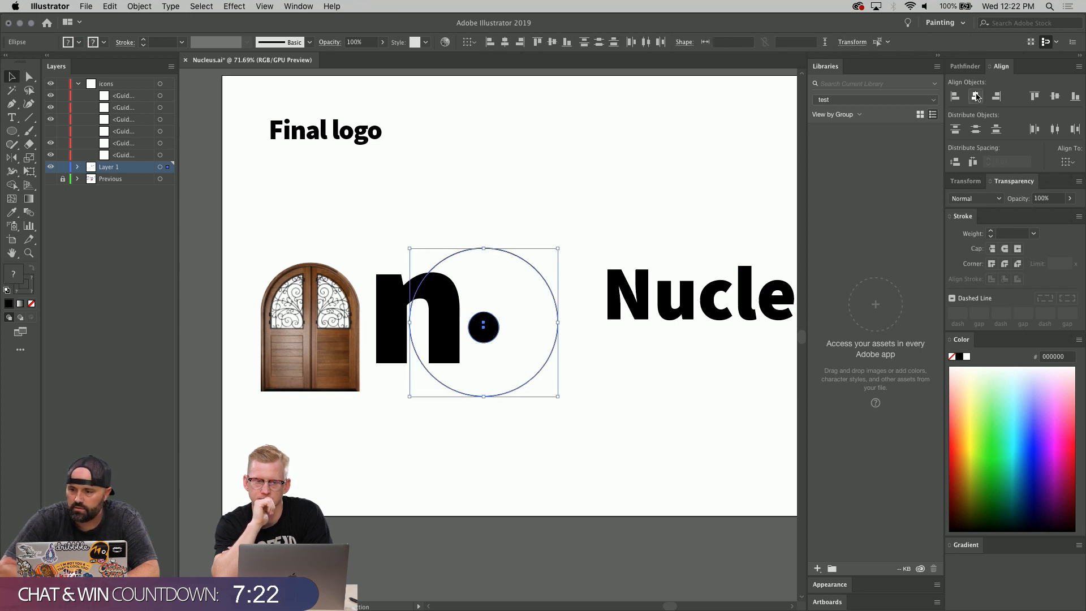
click(1054, 96)
- Move the letter n out of the circles to a spot beneath the start of the Nucleus wordmark
click(500, 364)
drag(395, 329, 626, 441)
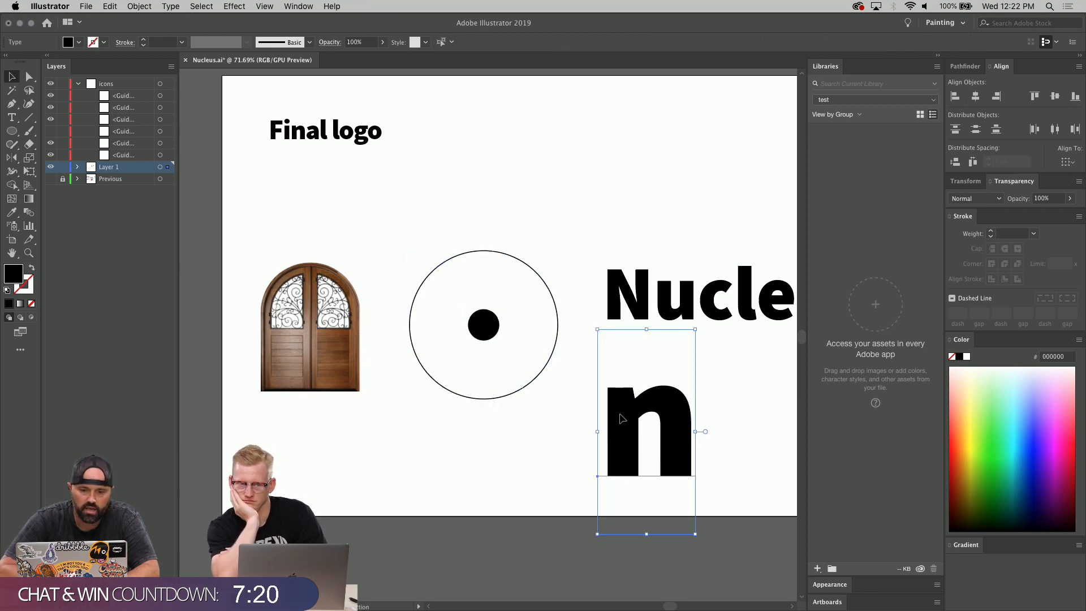
scroll(623, 419, right, 3)
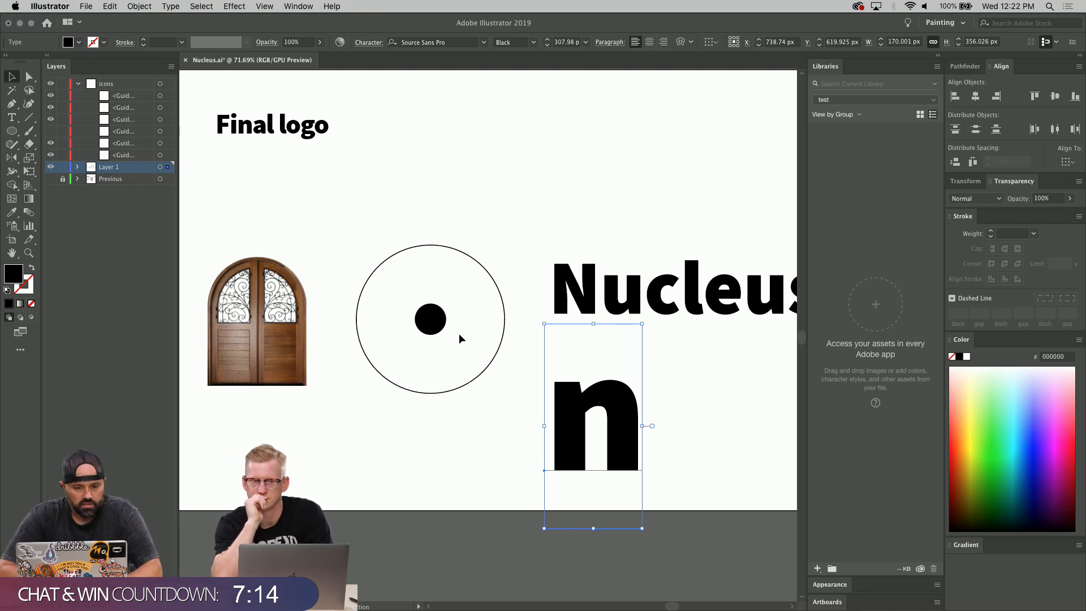
- Move the n beside the circles, and place the door image inside the large circle, scaled to 192 by 240 px
click(430, 319)
click(449, 425)
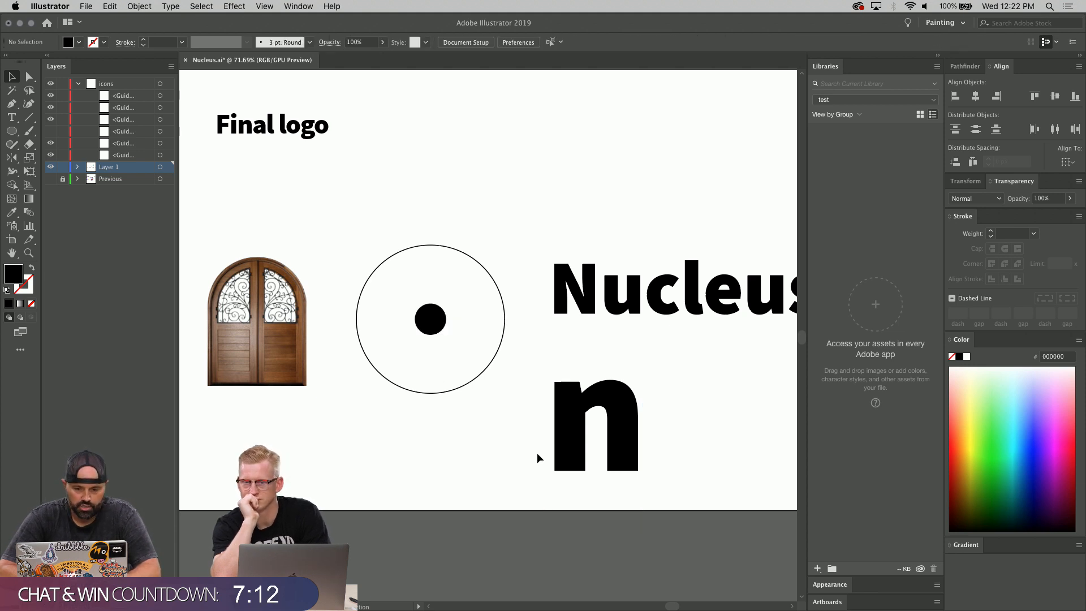
drag(630, 463, 468, 353)
key(super+z)
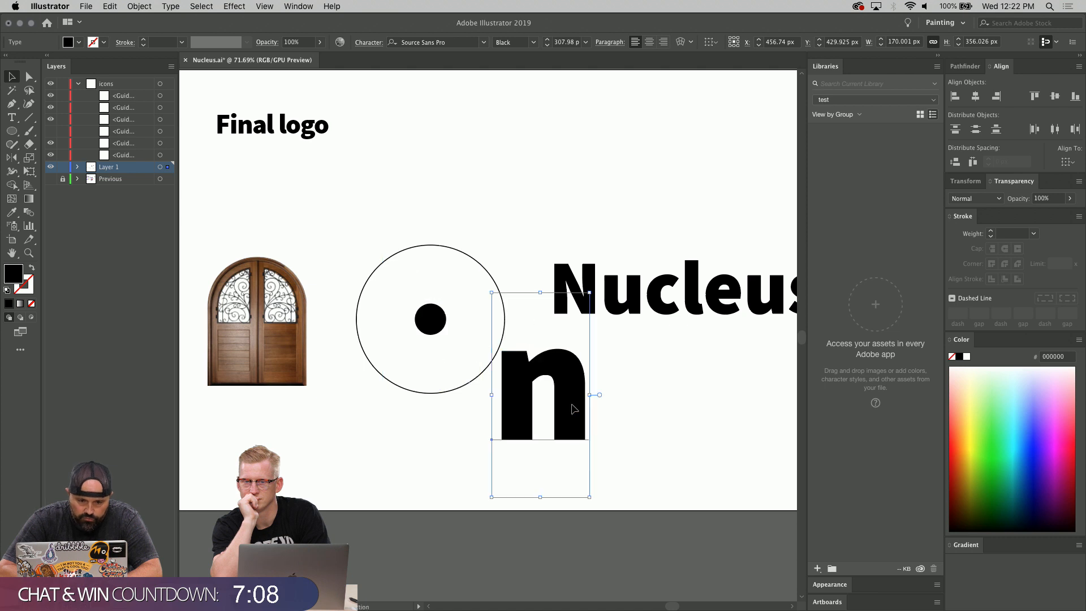
key(super+z)
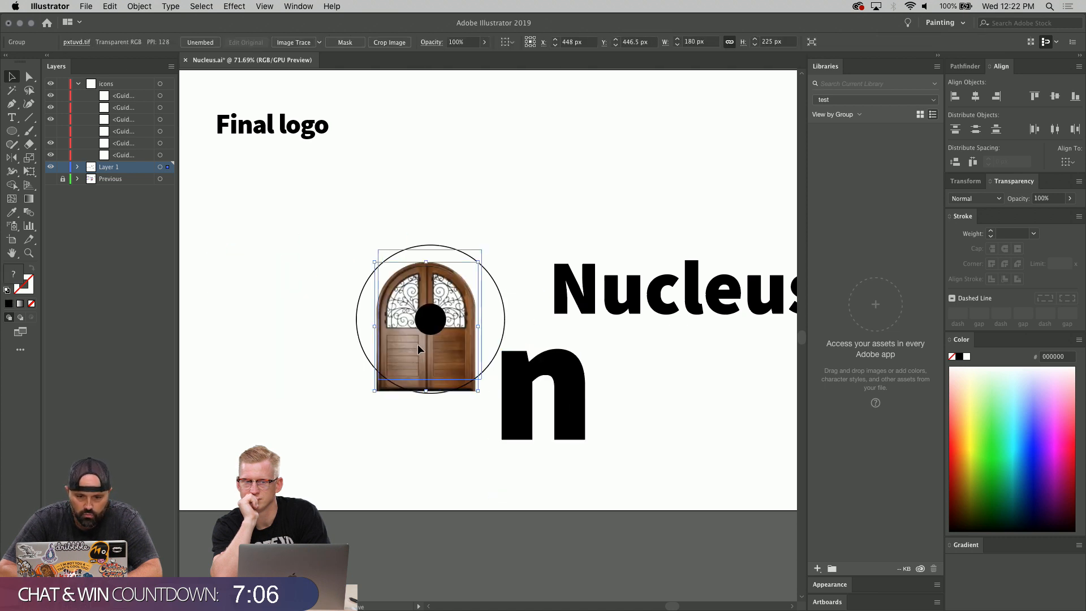
drag(430, 250, 429, 241)
drag(442, 347, 445, 354)
click(447, 445)
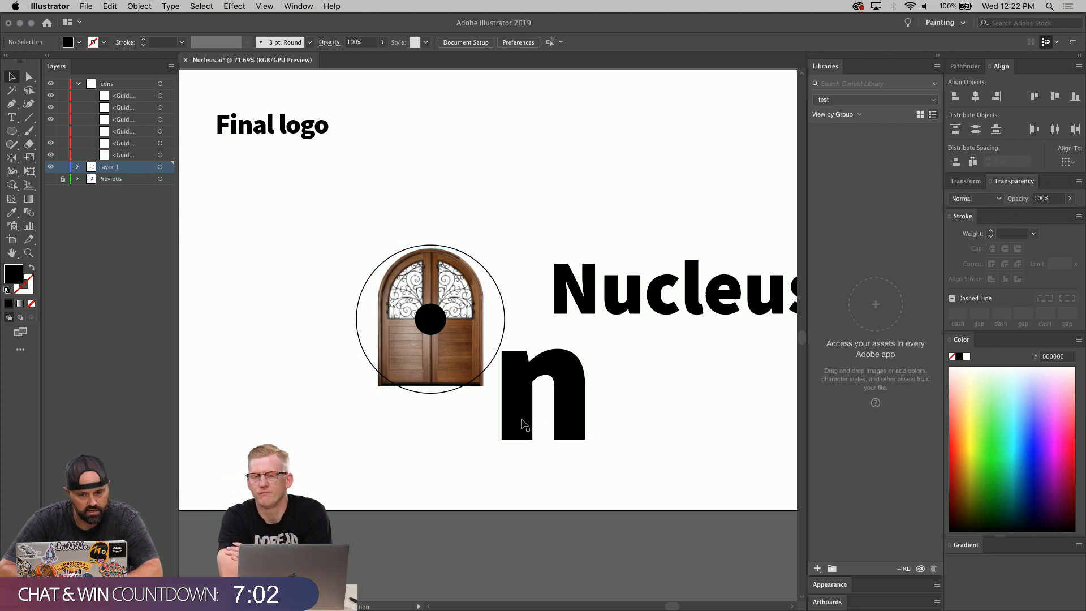
- Move the letter n over the door image, enlarge it slightly and set its font weight to Regular
drag(529, 430, 407, 352)
drag(469, 325, 482, 323)
click(531, 42)
click(520, 66)
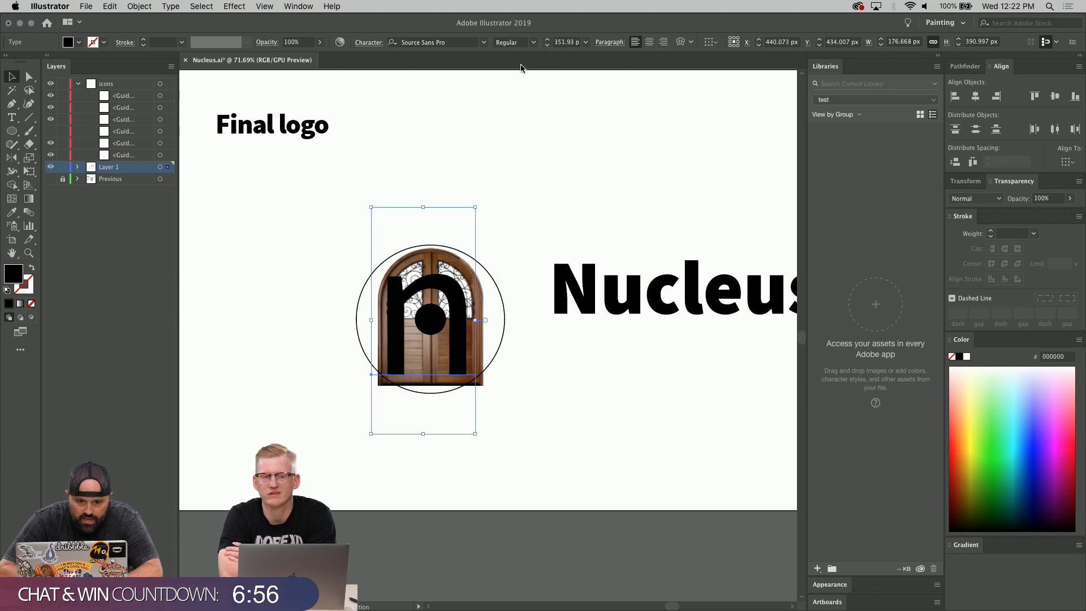
- Change the n to the Semibold weight and enlarge its text frame to about 224 px wide so the letter covers the door
click(534, 42)
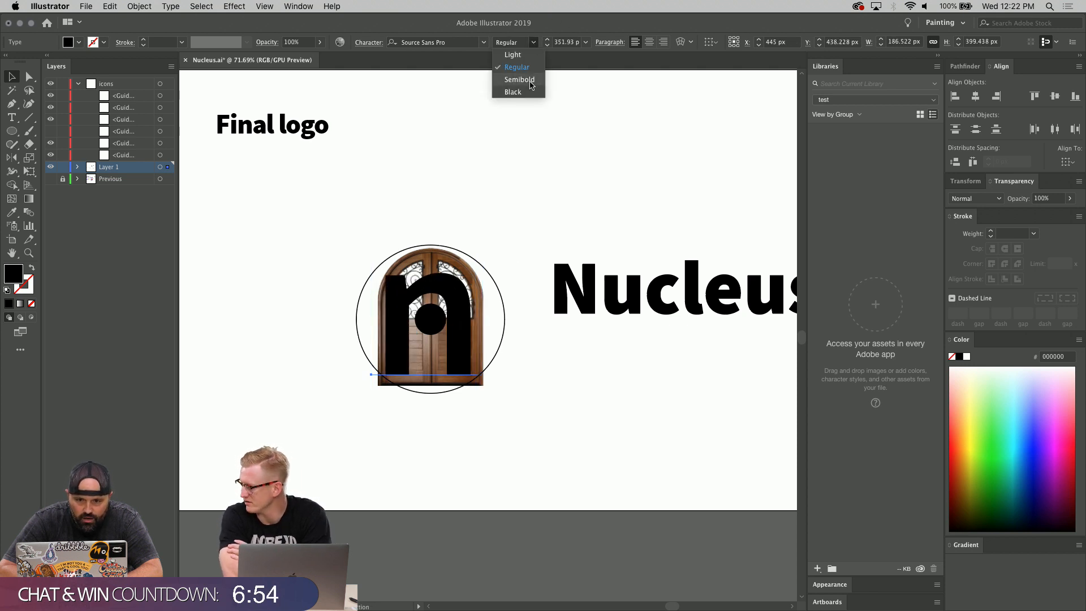
click(521, 77)
drag(478, 323, 487, 325)
drag(371, 318, 363, 321)
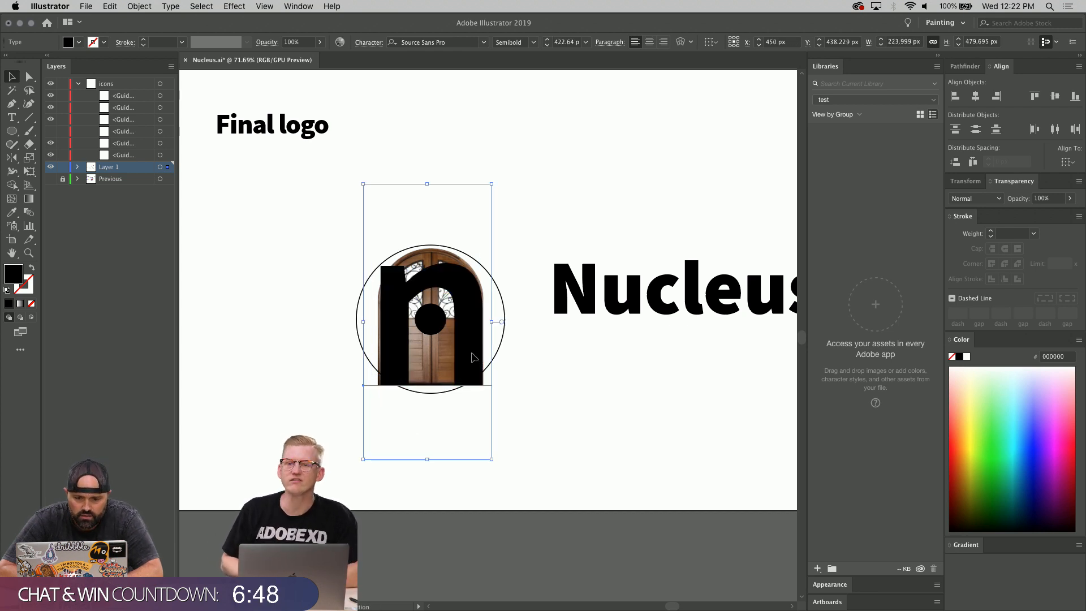
drag(471, 355, 473, 351)
- Draw a rectangle about 156 by 226 px over the n and the door
click(562, 412)
key(super+equal)
key(super+equal)
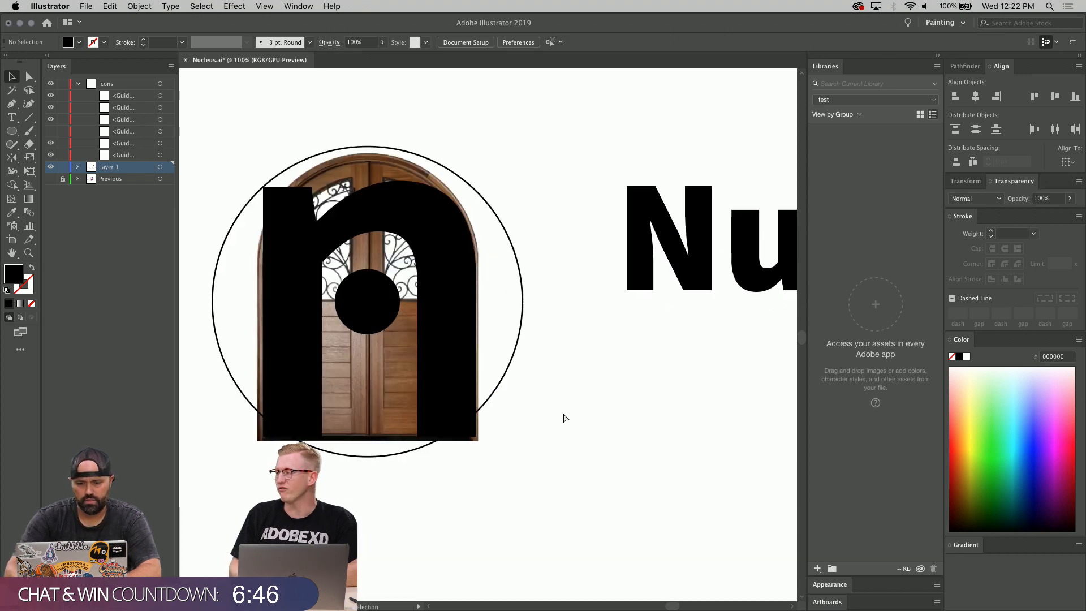
key(super+0)
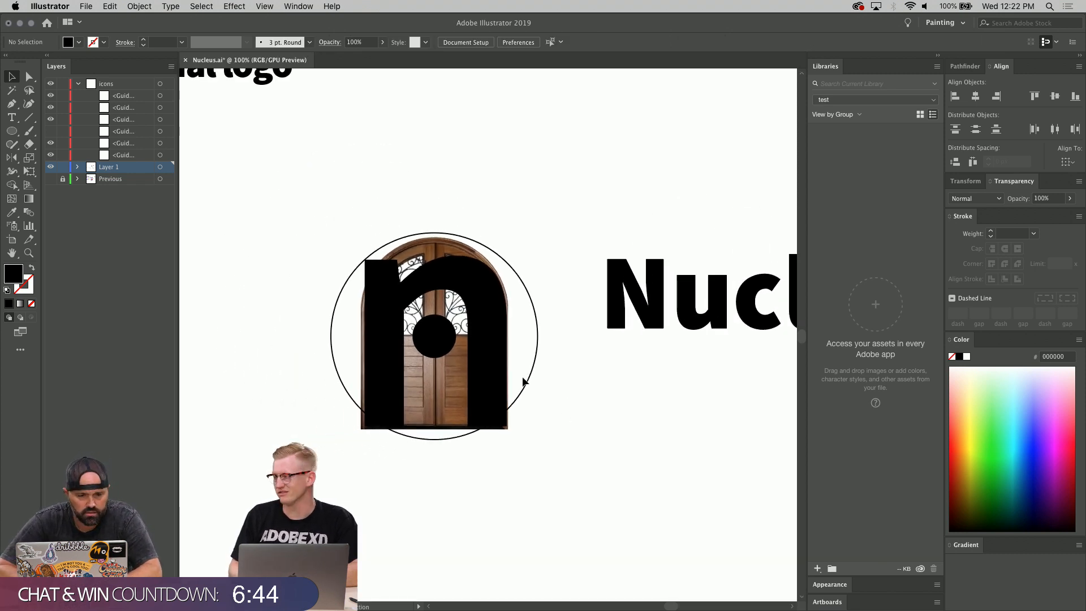
scroll(522, 377, down, 1)
click(491, 384)
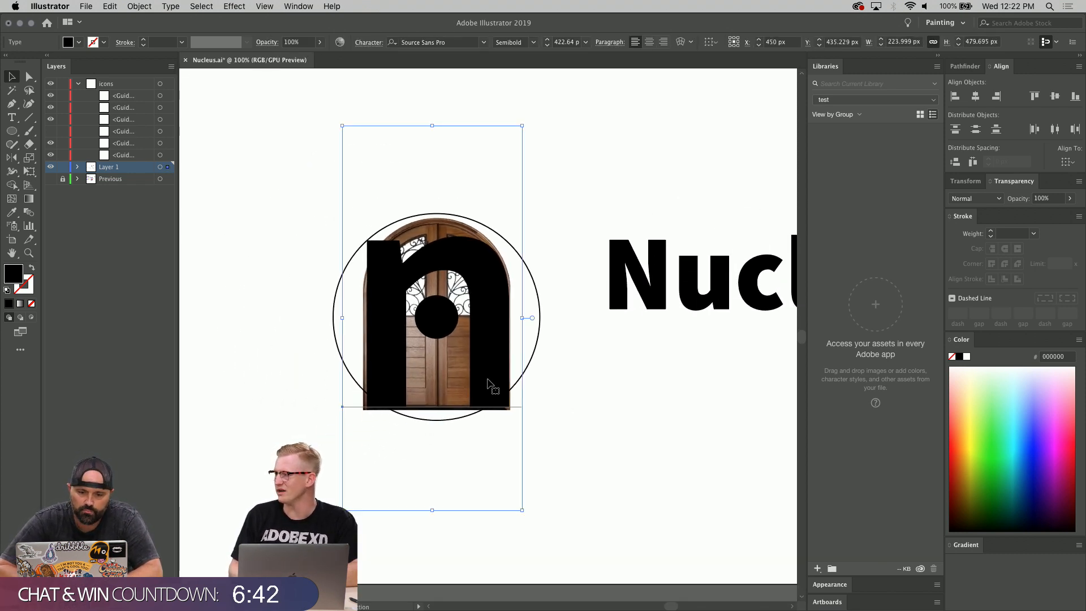
click(566, 438)
click(13, 132)
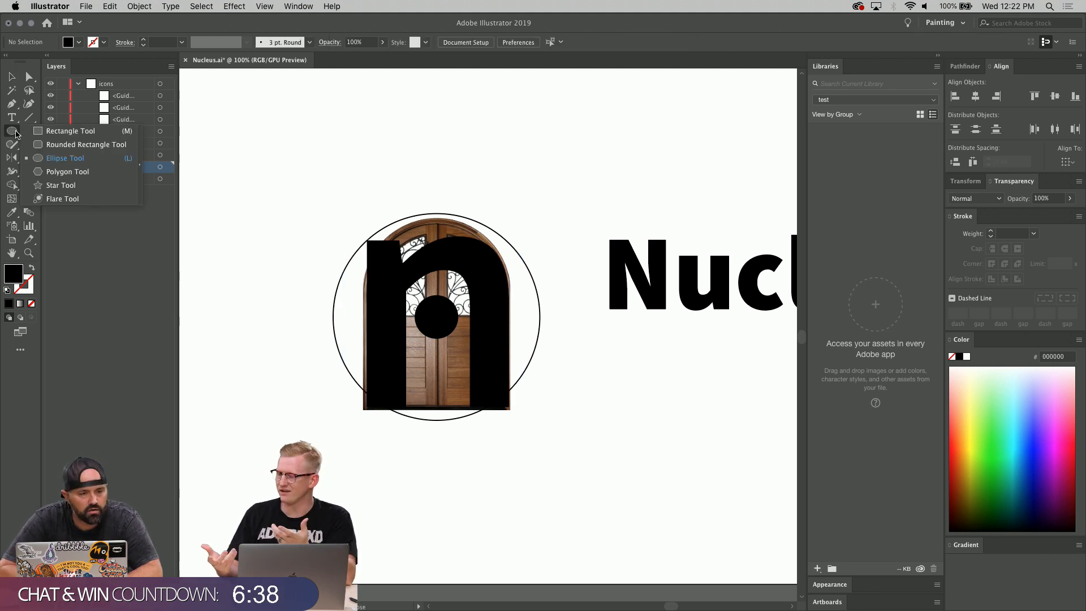
click(68, 130)
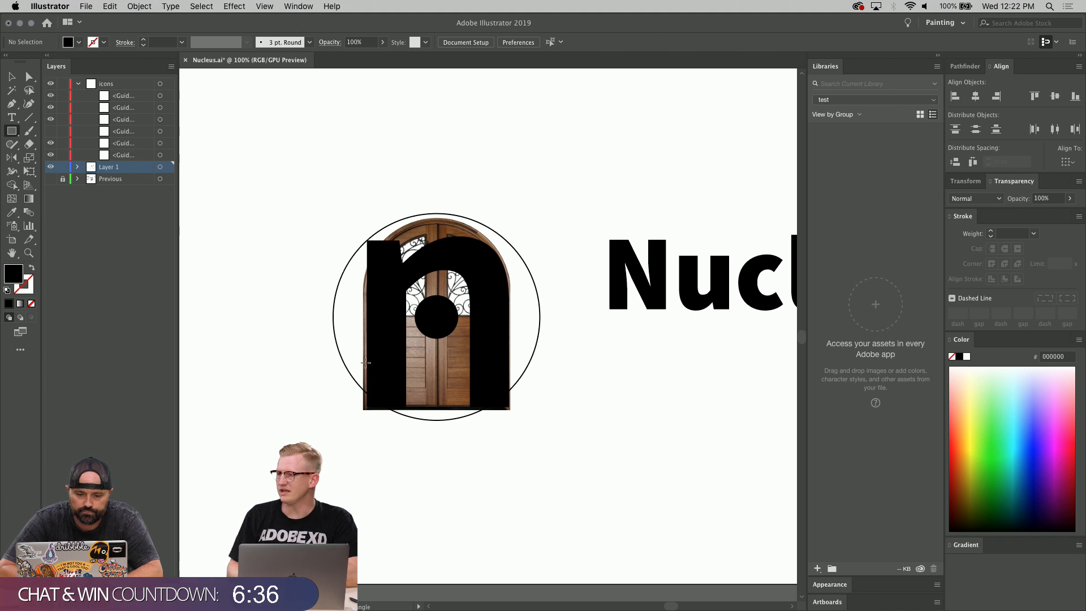
drag(372, 408, 499, 228)
- Swap the rectangle's fill and stroke so it has no fill, and set its black stroke weight to 20 px
key(a)
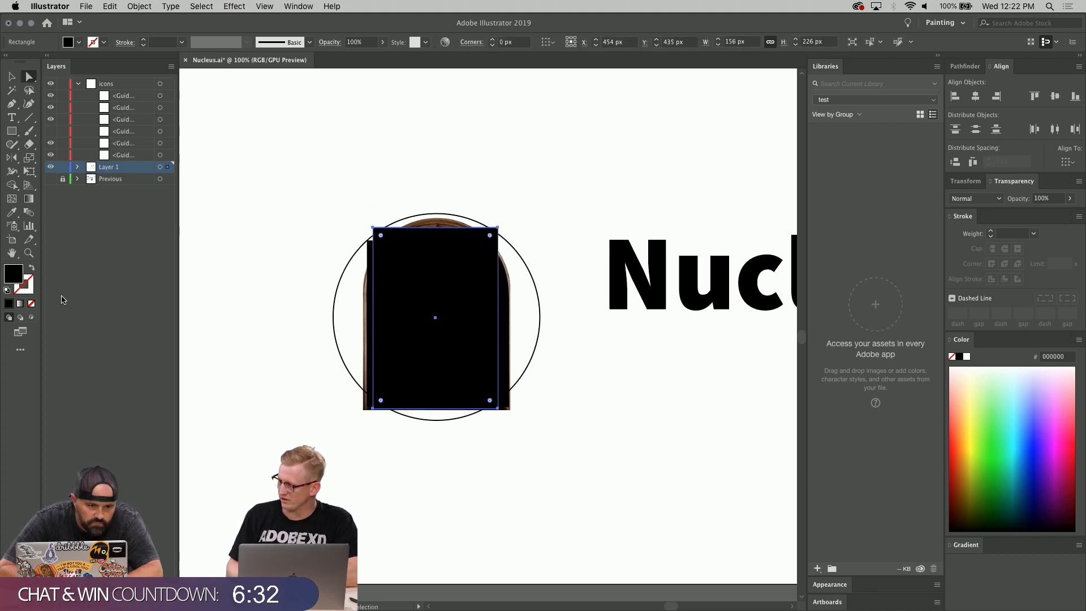
click(31, 266)
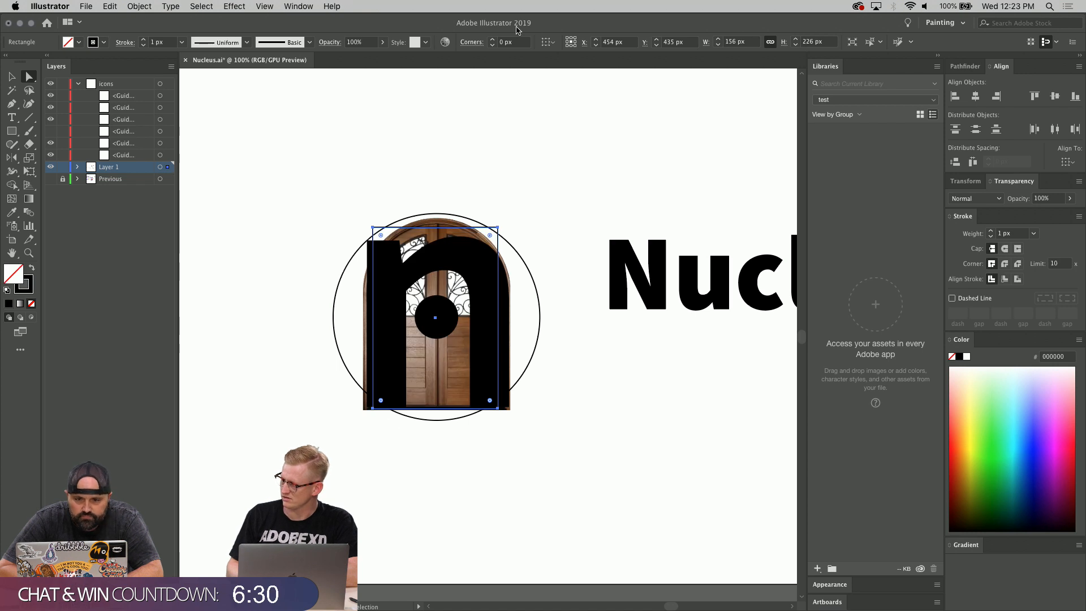
shift+click(991, 231)
shift+click(990, 230)
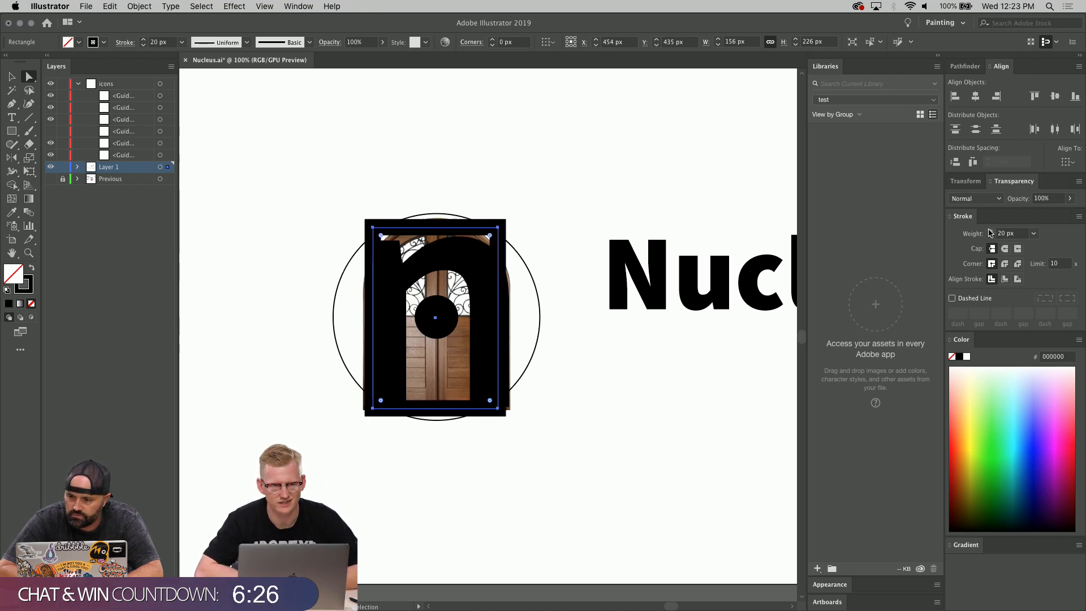
click(498, 228)
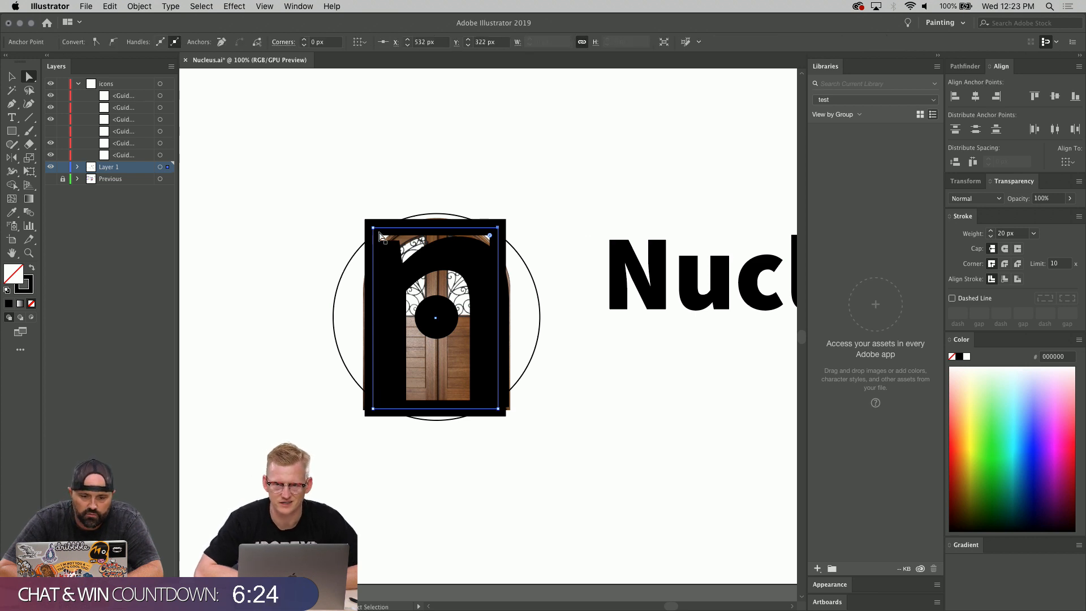
click(562, 319)
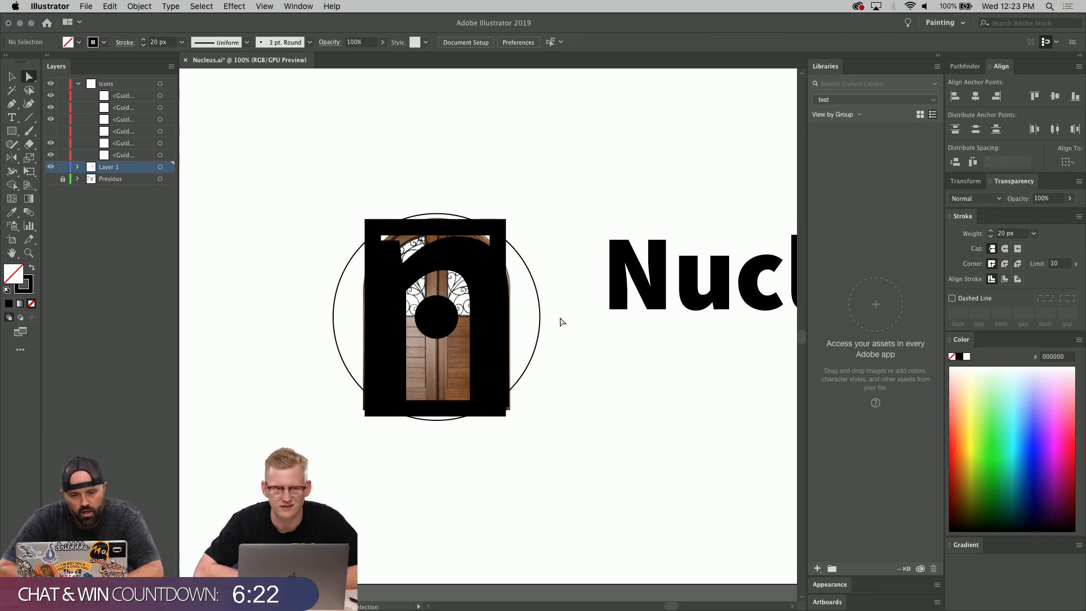
- Set the opacity of the letter n to 60%
click(486, 358)
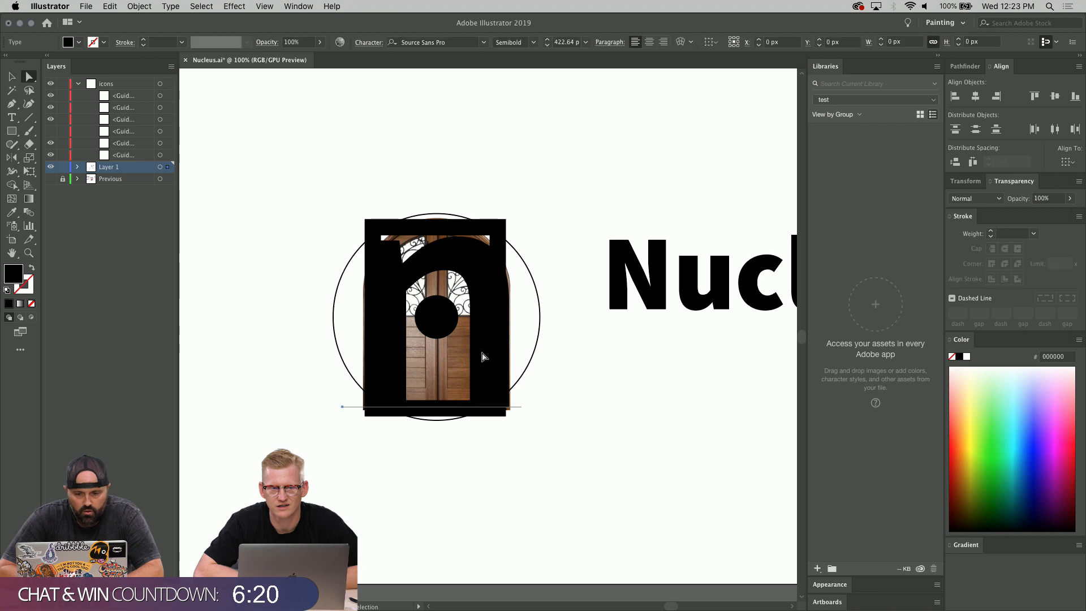
double_click(1046, 199)
text(60)
key(Return)
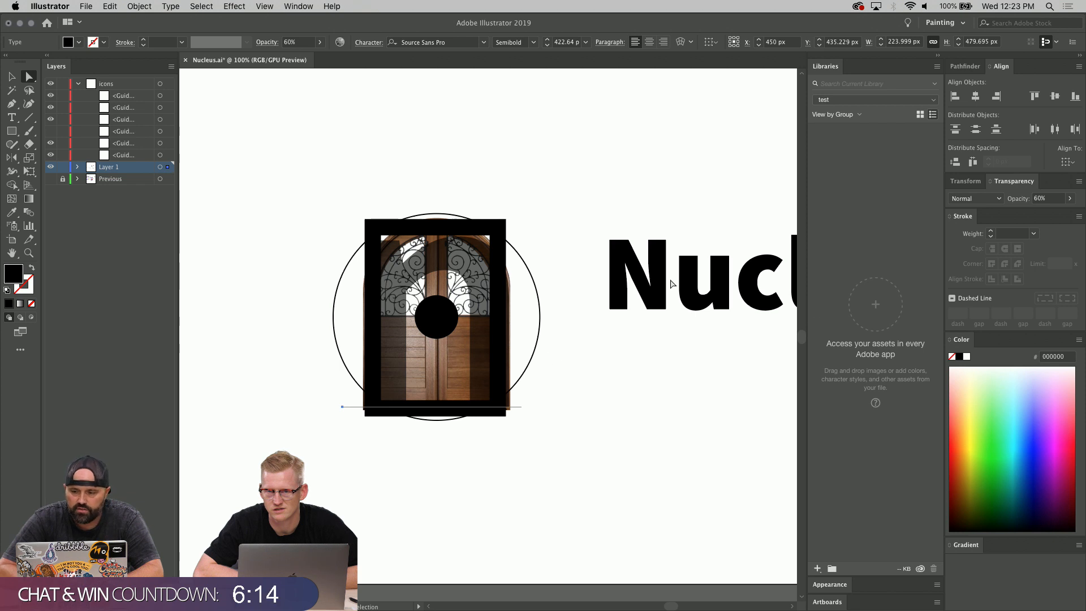
click(1050, 197)
click(541, 419)
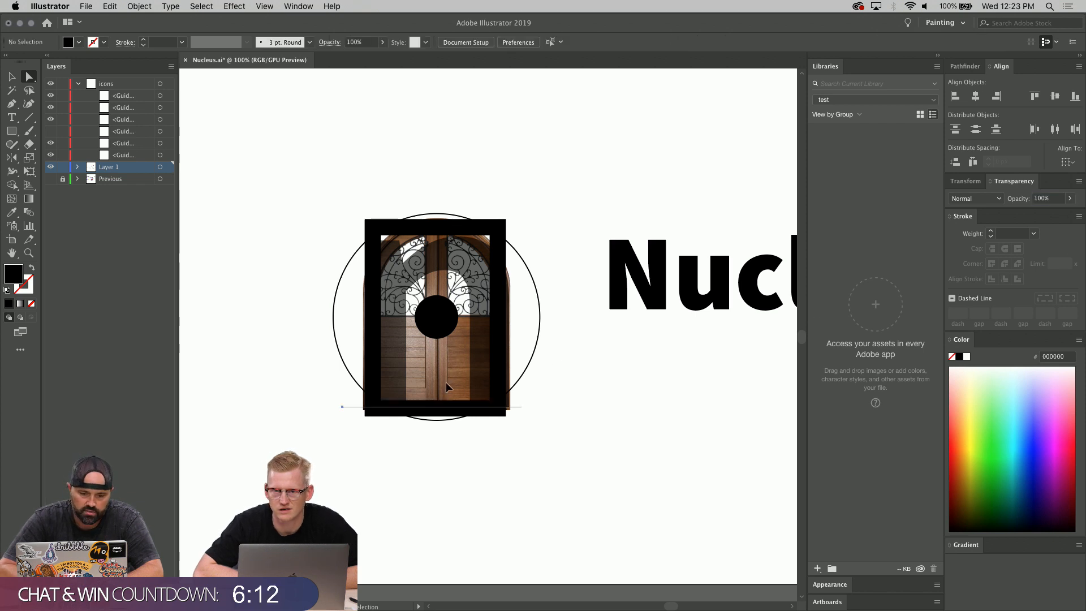
click(446, 384)
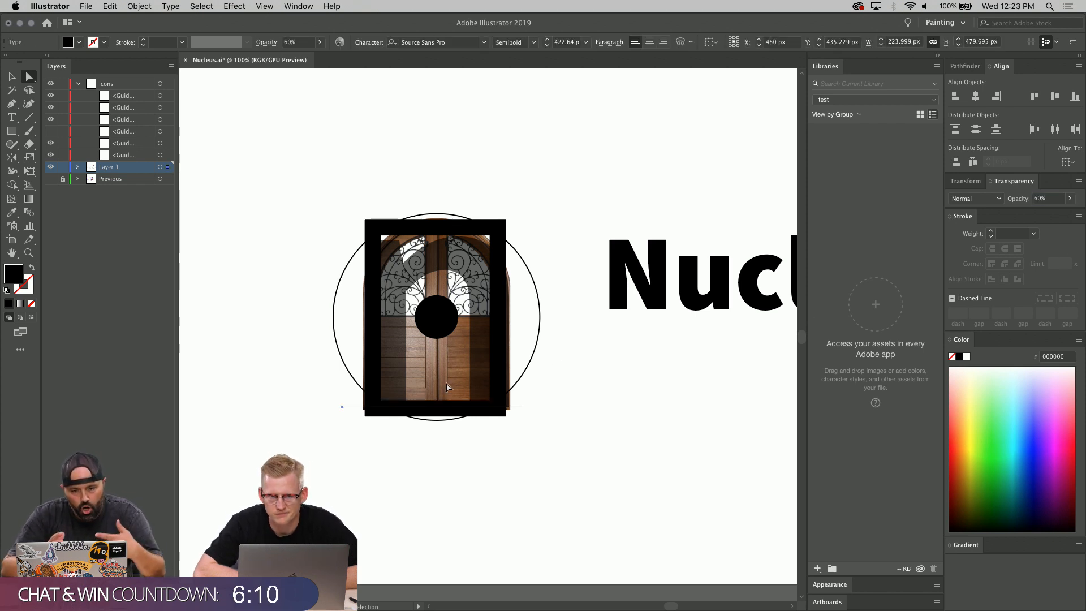
drag(572, 469, 382, 376)
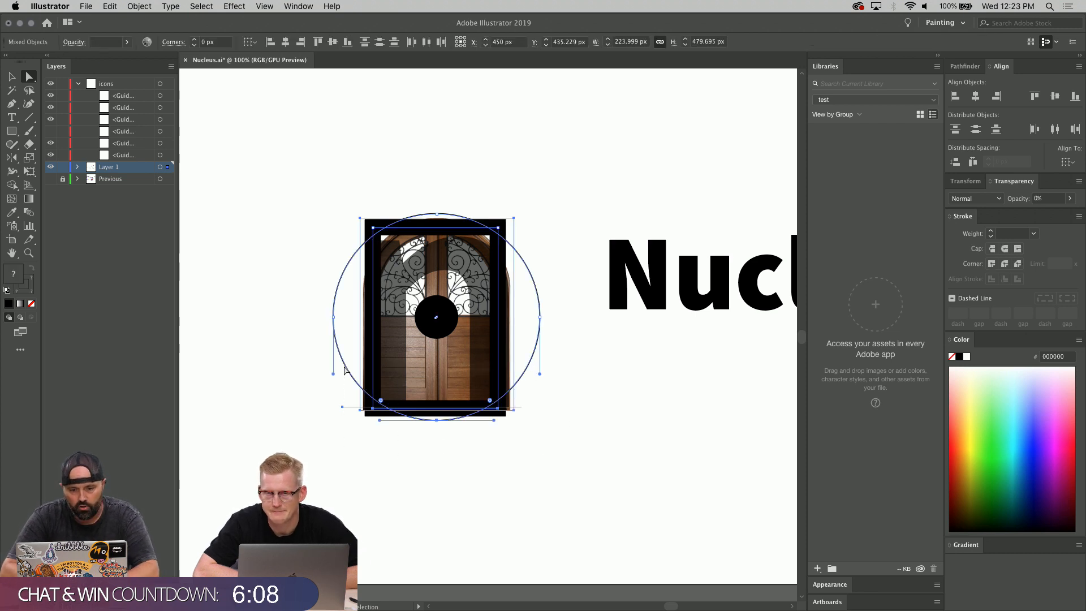
click(1045, 200)
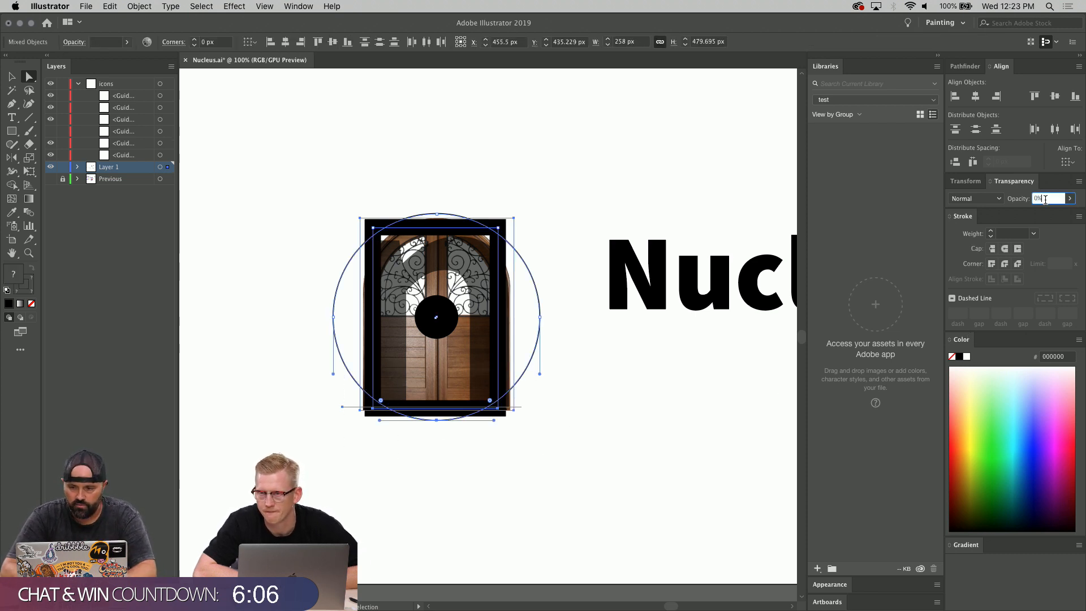
click(573, 490)
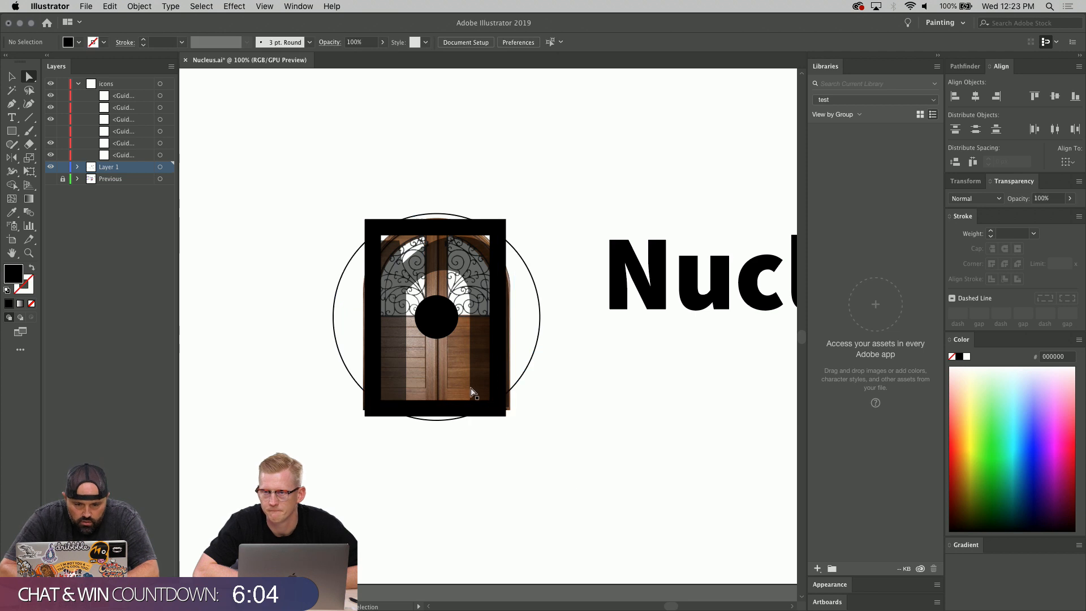
mouse_move(454, 376)
mouse_down()
mouse_move(501, 394)
mouse_move(464, 382)
mouse_up()
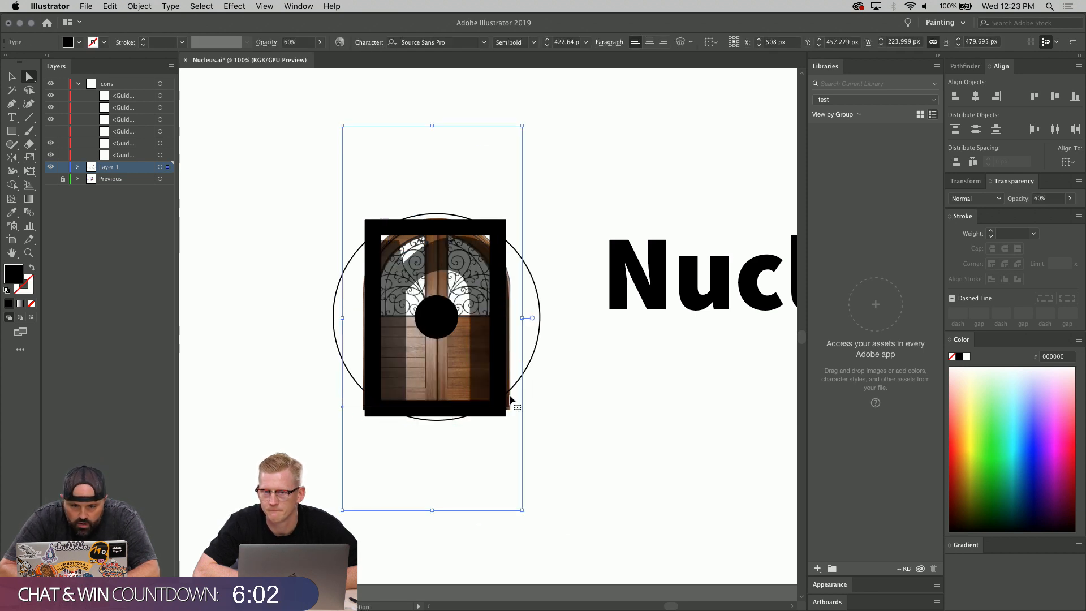
- Lower the opacity of the large outlined circle so its stroke is faded
click(485, 234)
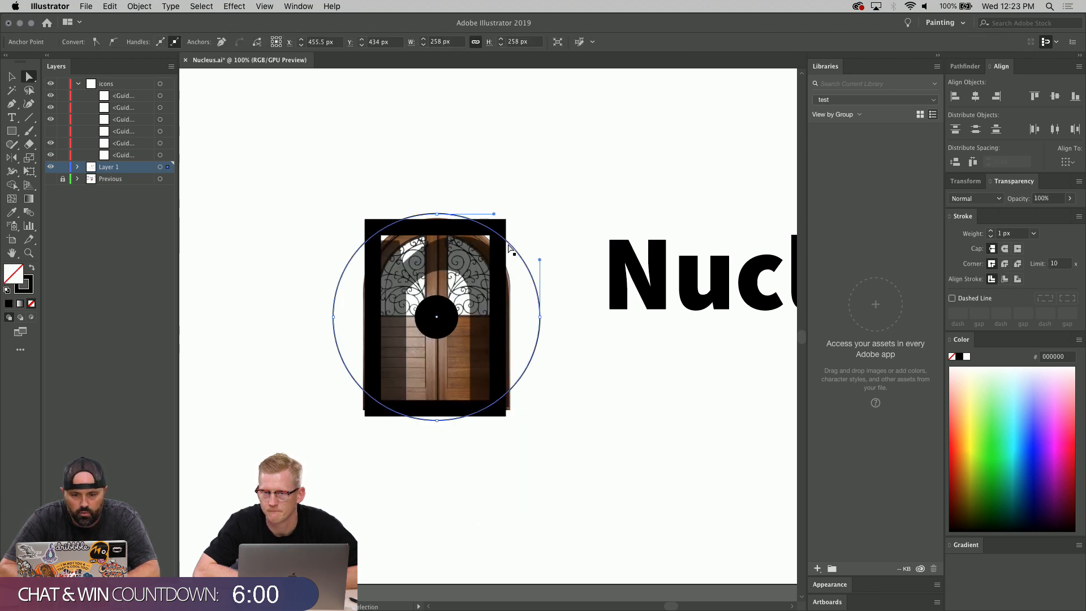
click(1039, 198)
text(30)
key(Return)
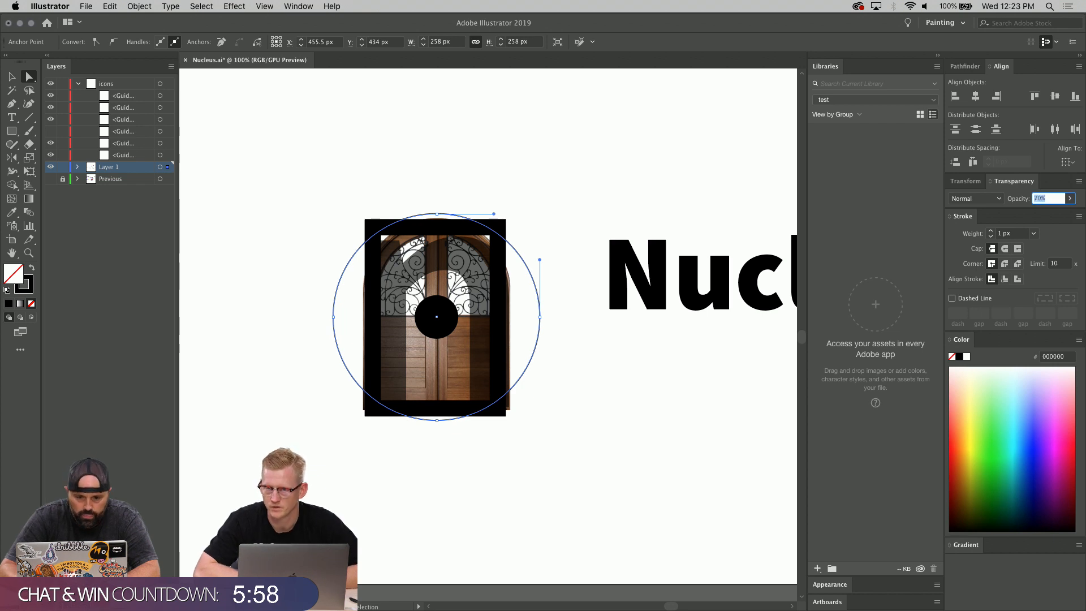
click(444, 436)
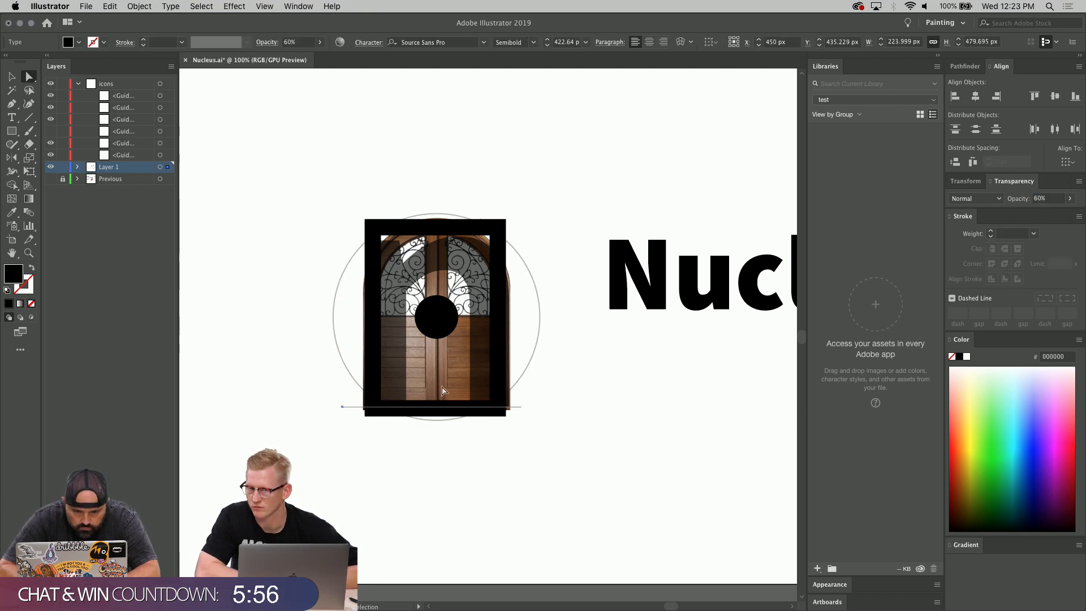
click(469, 488)
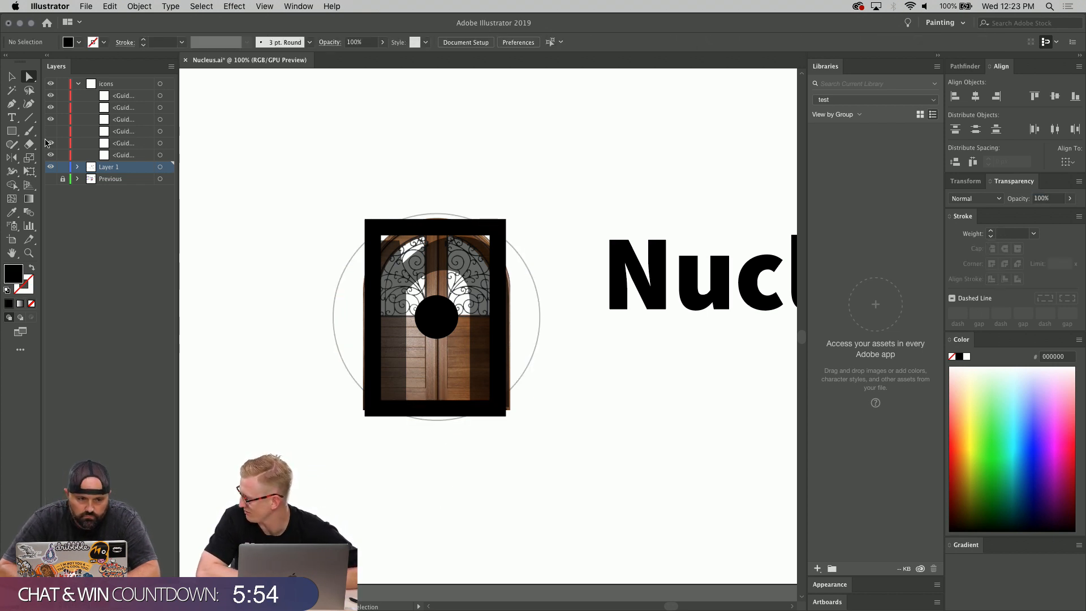
- Cut the semi-transparent n from over the door and select the door image behind it
key(v)
drag(441, 366, 525, 418)
key(super+z)
key(Delete)
drag(465, 386, 568, 473)
key(super+z)
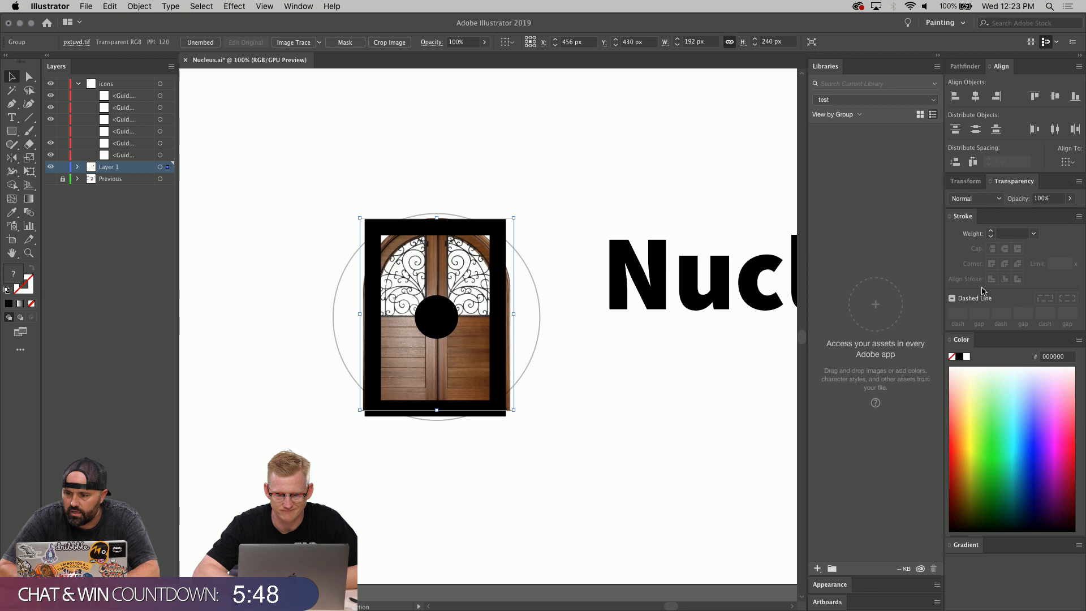
- Set the door image's opacity to 30% and paste the n back in front at its original position
click(1047, 198)
text(30)
key(Return)
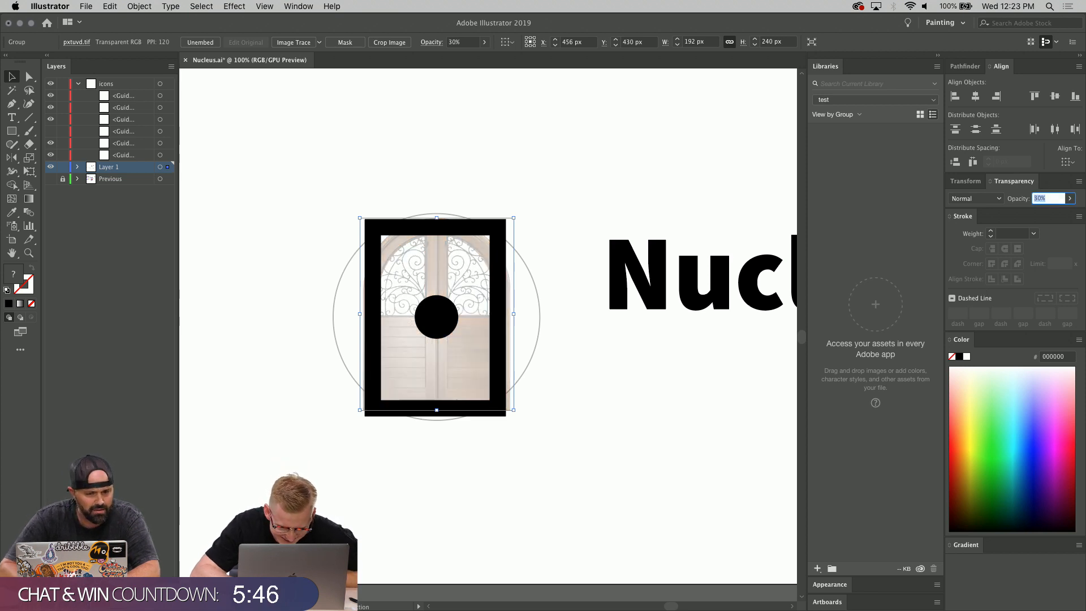
click(608, 349)
key(super+f)
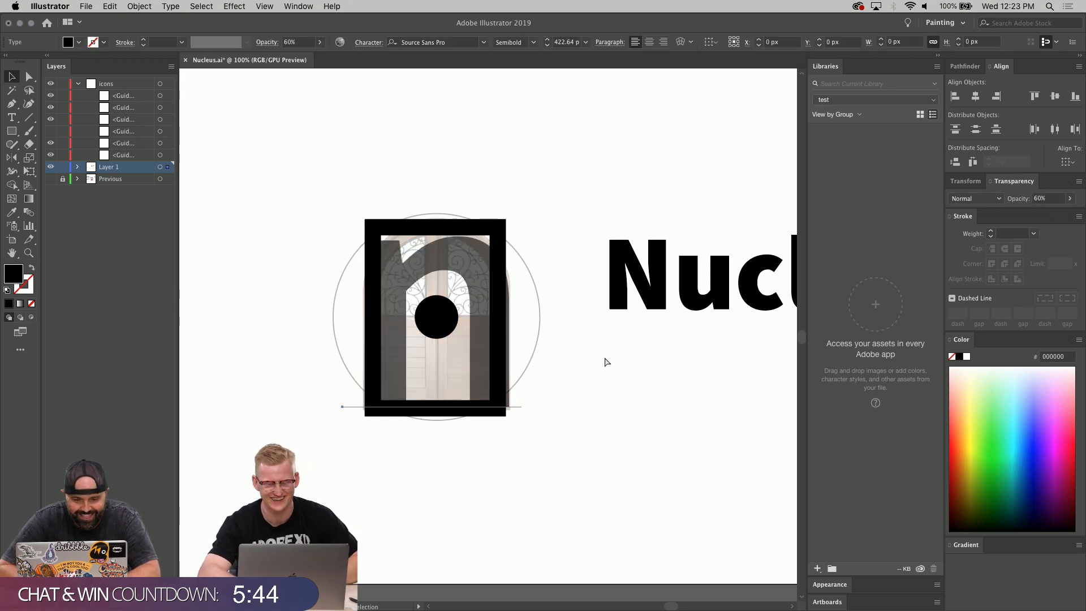
click(578, 422)
- Move the semi-transparent n off the door to the empty area below the wordmark
click(503, 237)
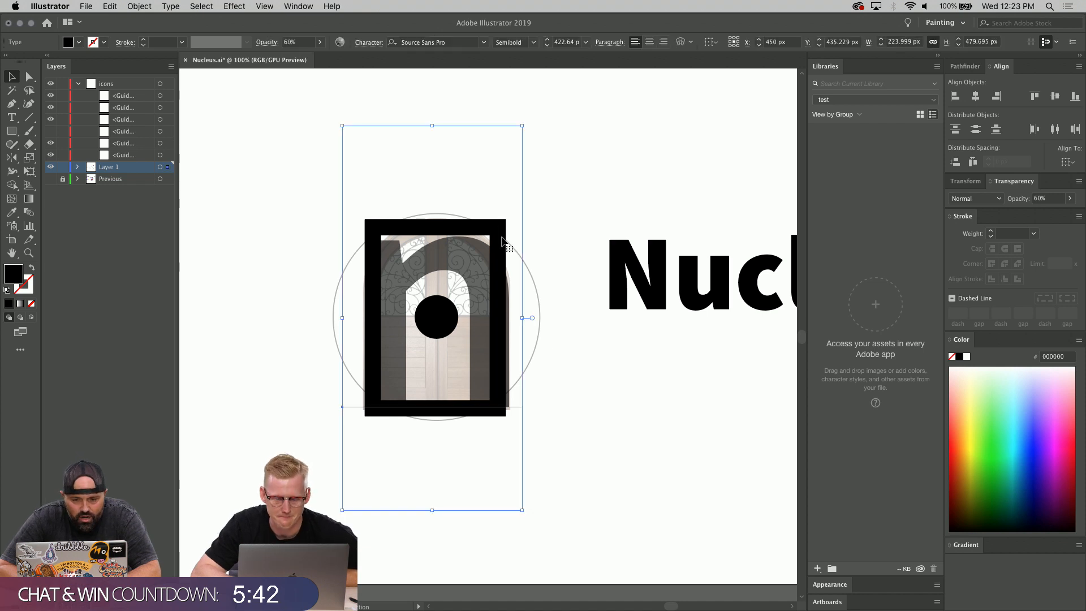
key(super+z)
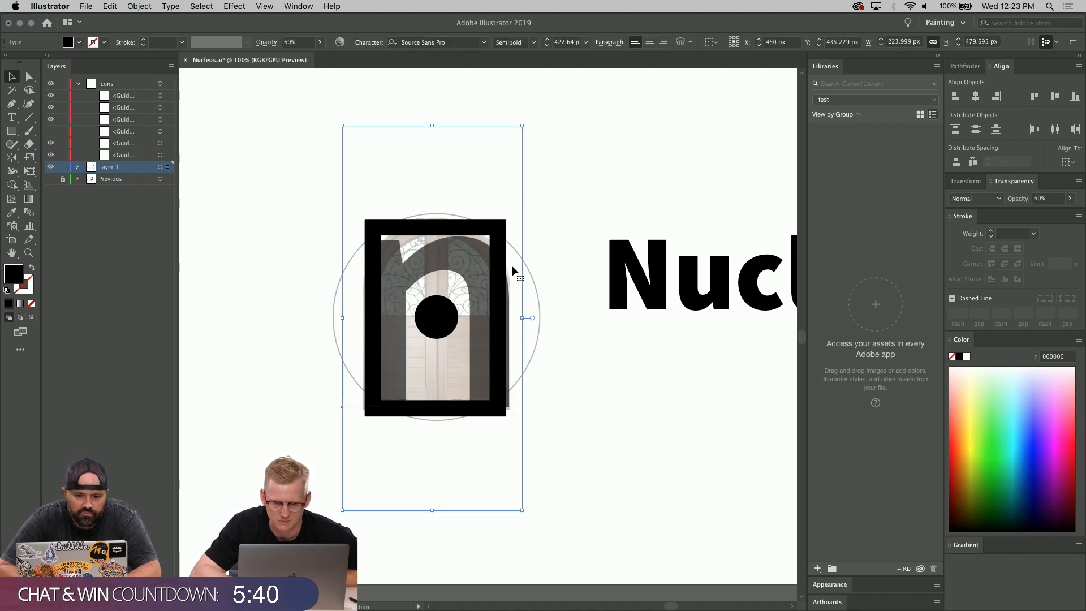
click(26, 77)
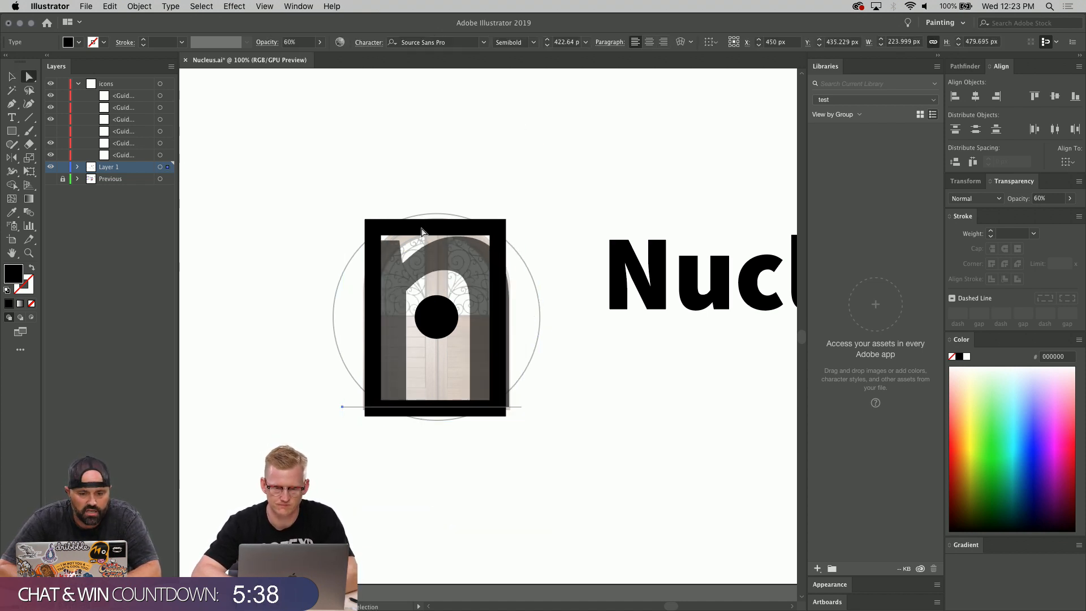
drag(427, 228, 635, 384)
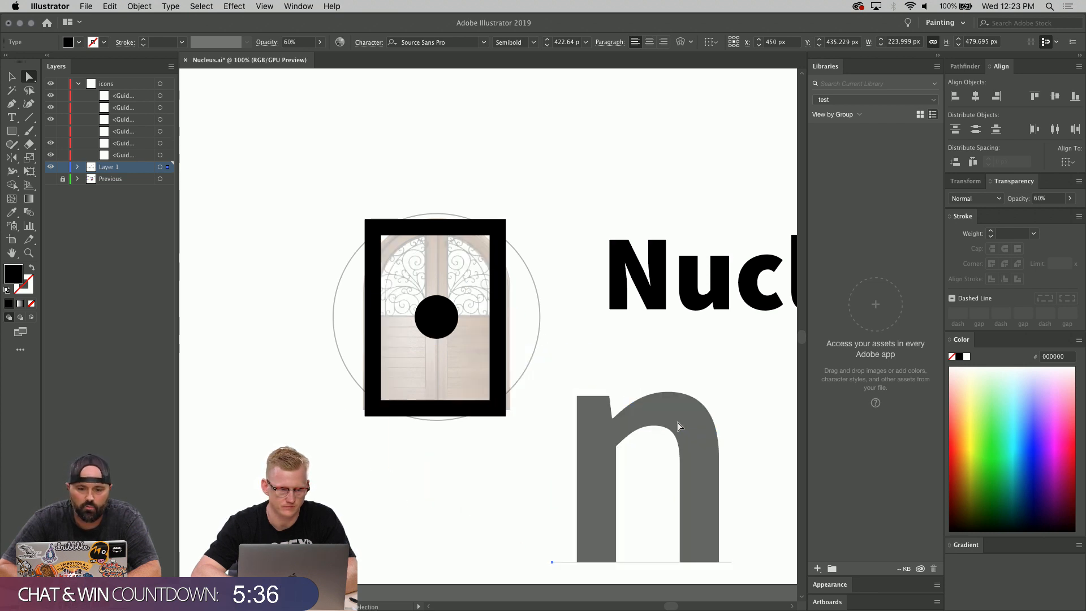
click(497, 237)
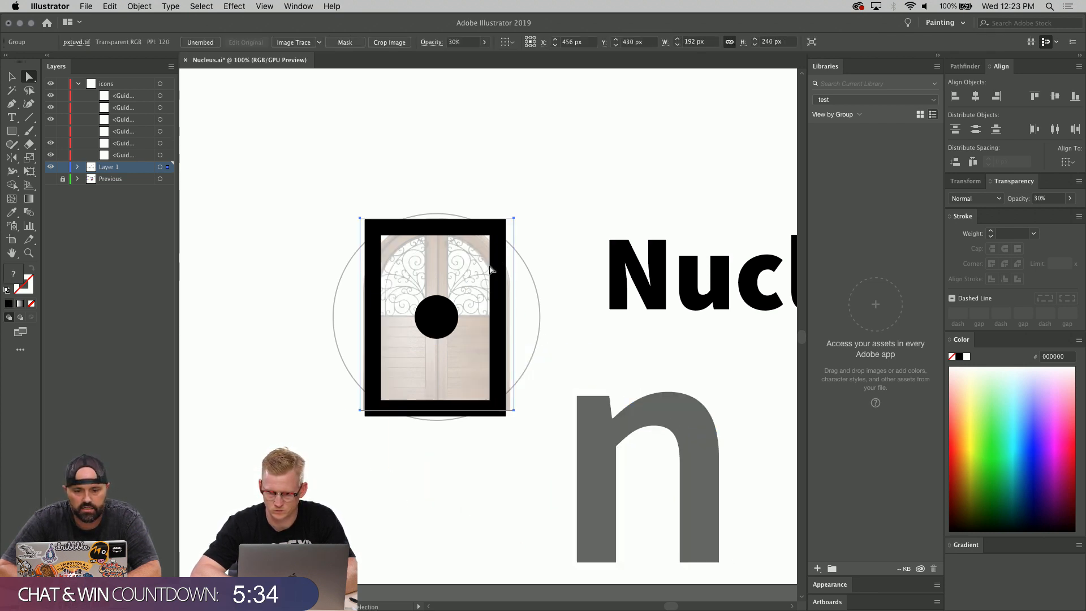
drag(502, 256, 325, 256)
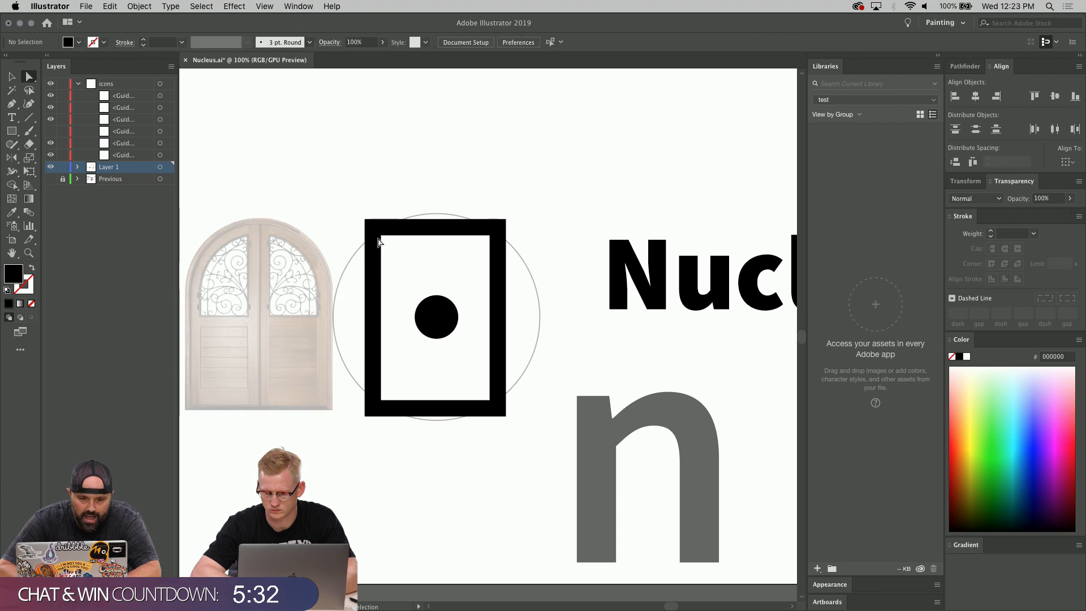
key(super+z)
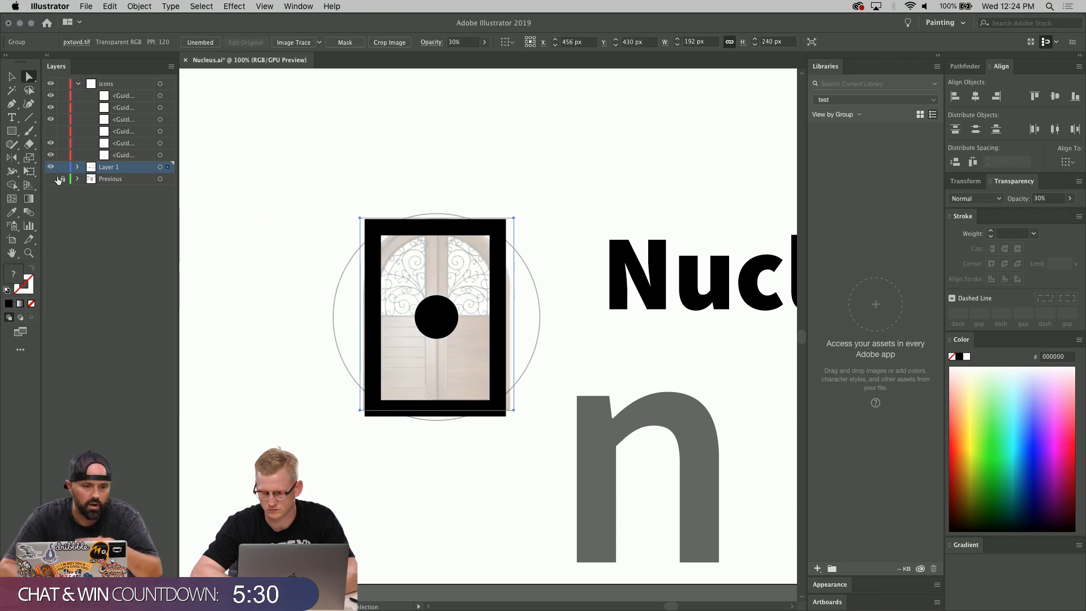
- Send the faded door image backward below the other artwork in Layer 1 and lock it in place
click(77, 167)
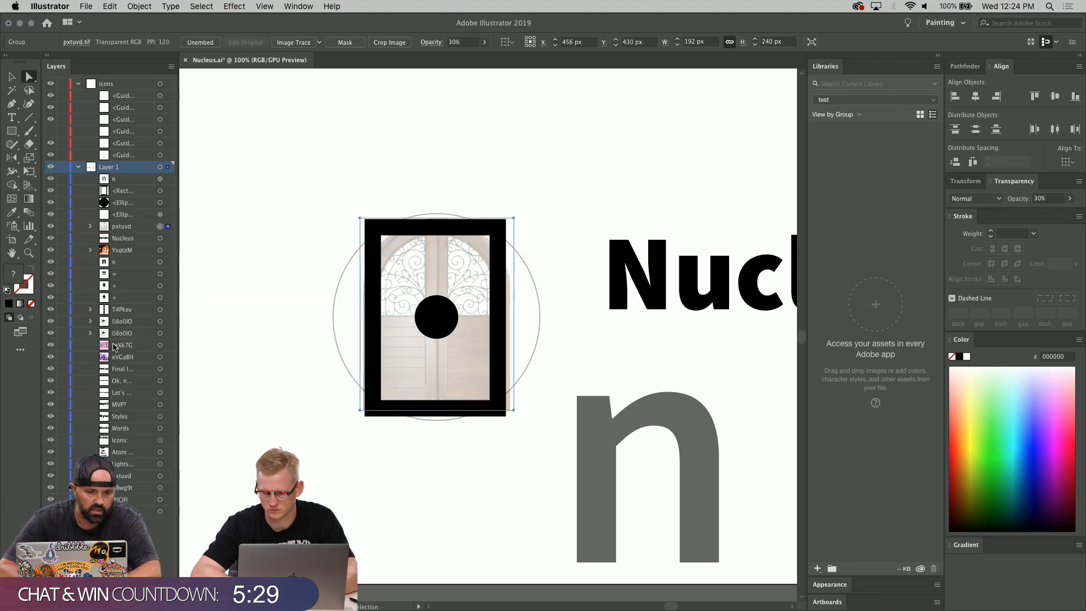
click(318, 376)
click(409, 373)
key(super+[)
key(super+[)
key(super+[)
key(super+[)
key(super+[)
key(super+[)
key(super+[)
key(super+[)
key(super+[)
key(super+[)
key(super+[)
key(super+[)
key(super+[)
key(super+[)
key(super+[)
key(super+[)
key(super+[)
key(super+[)
key(super+[)
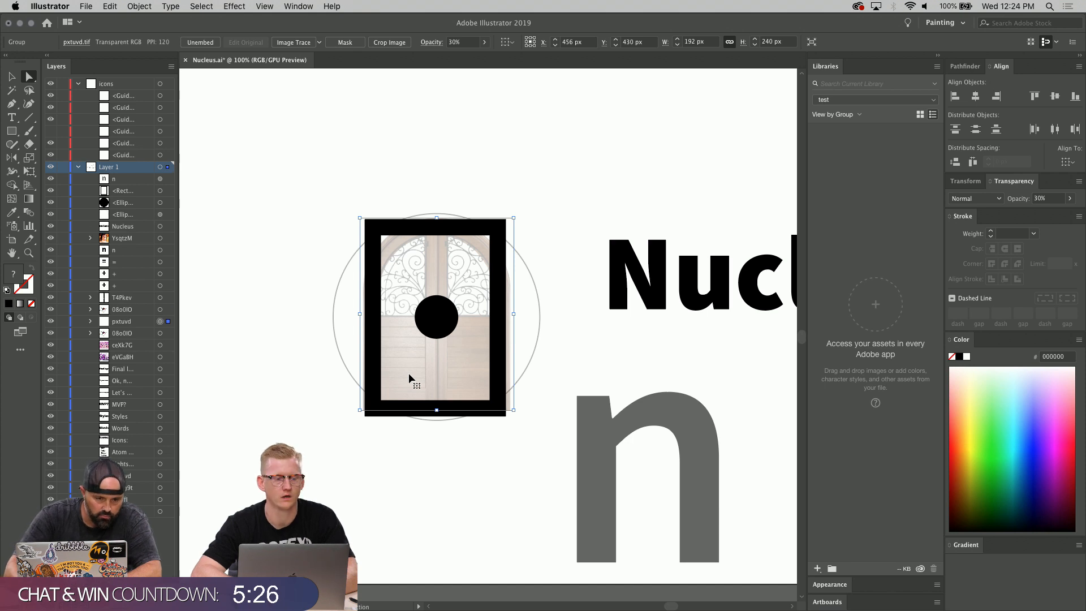
key(super+[)
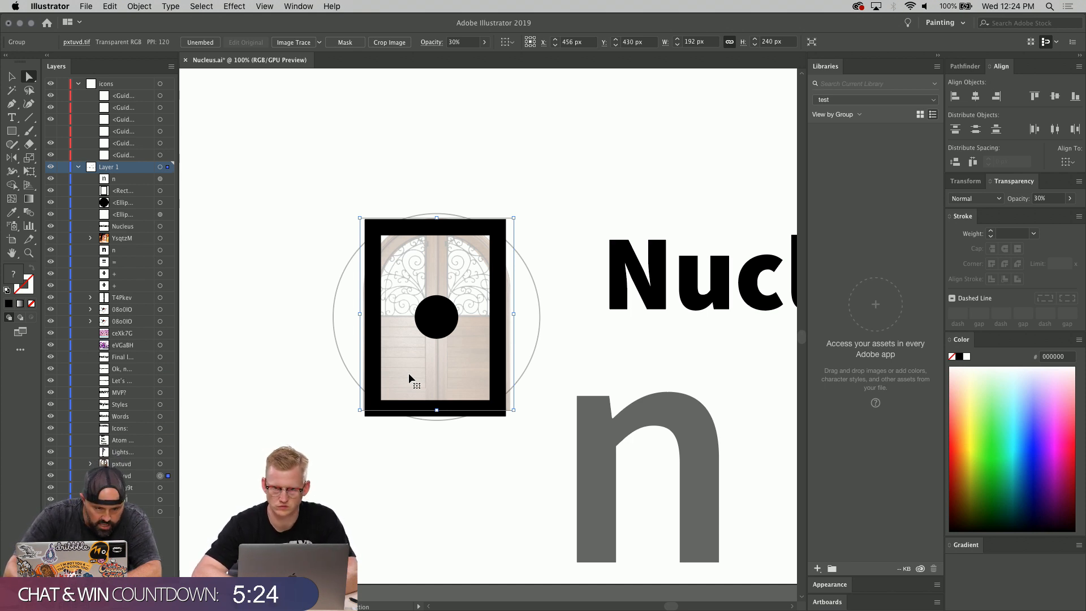
click(63, 475)
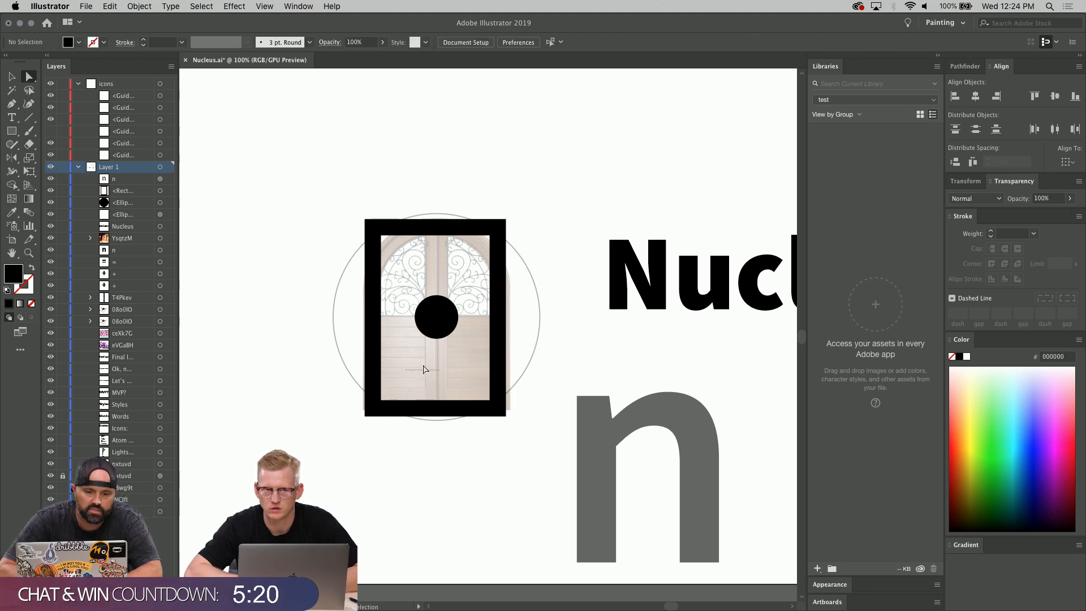
- Round the two upper corners of the black rectangle to 78 px so it forms an arch over the door
click(371, 226)
shift+click(498, 228)
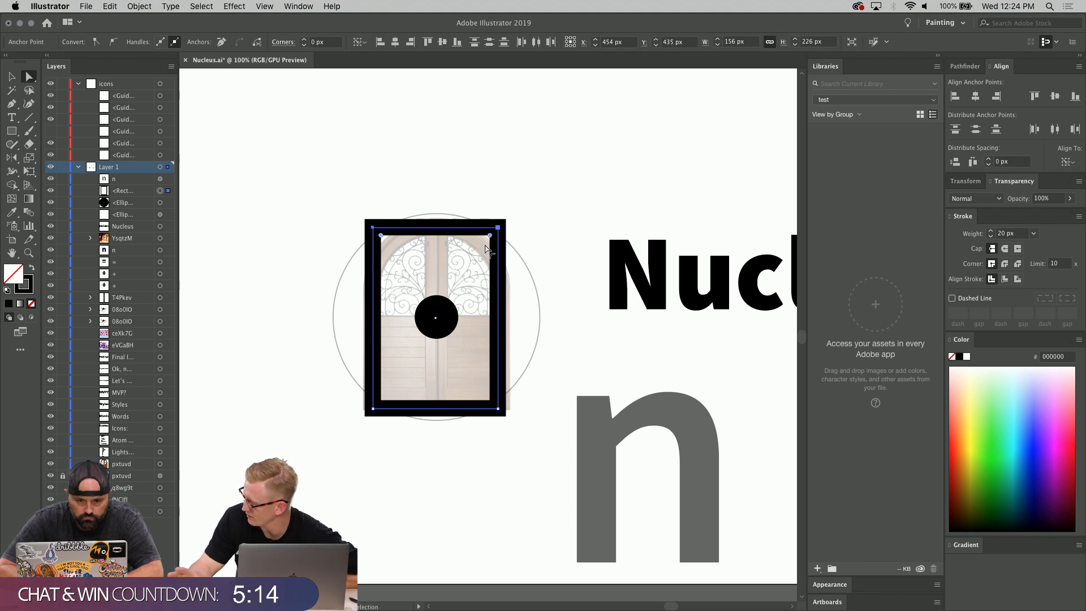
drag(489, 241, 418, 405)
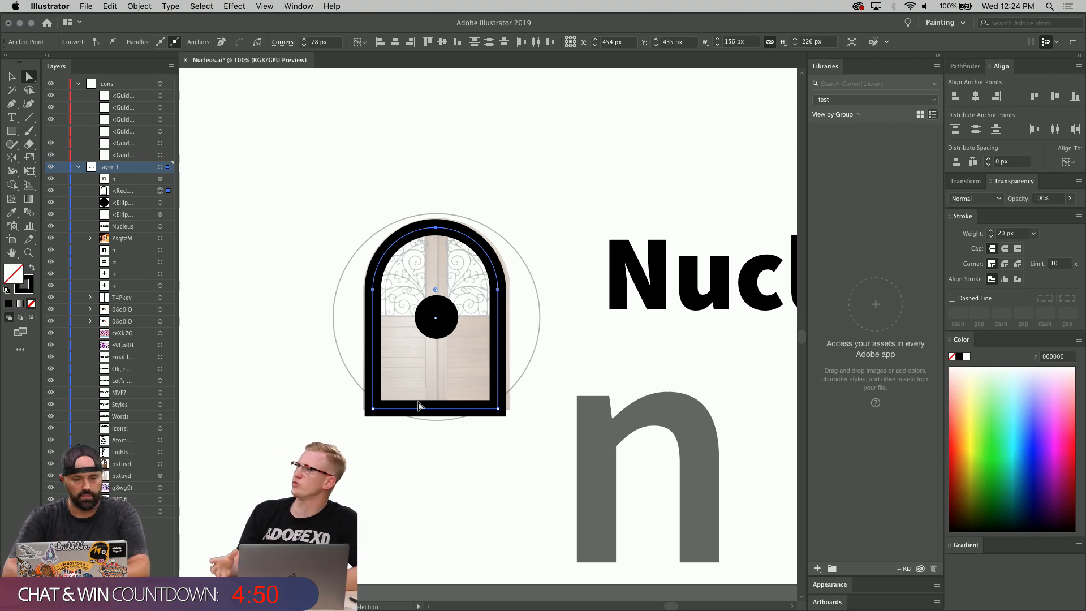
- Delete the bottom segment of the arched frame to leave an open-bottomed arch
click(447, 385)
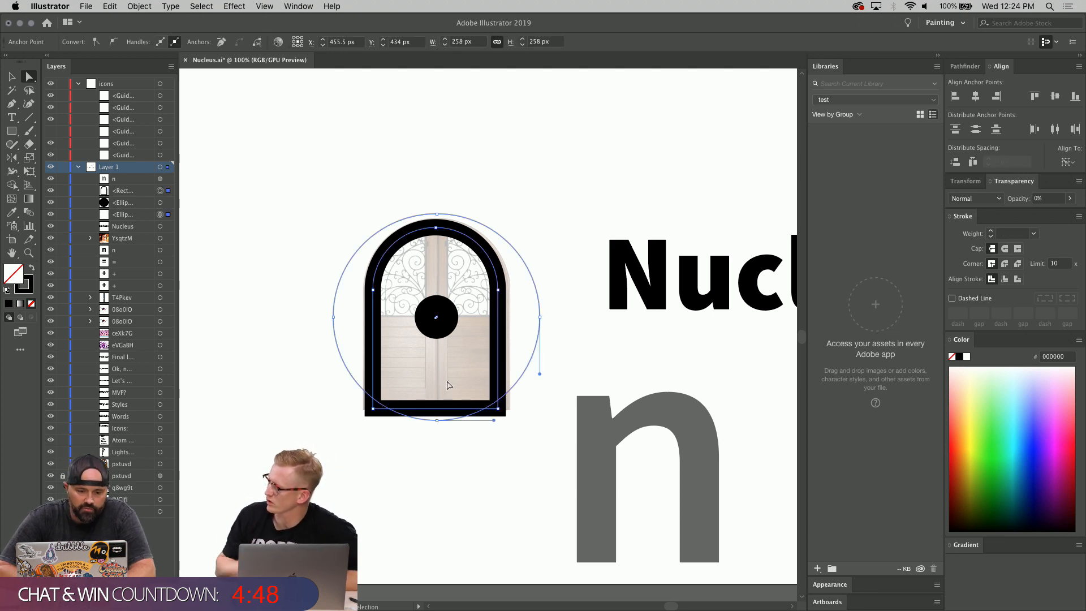
click(444, 473)
click(457, 412)
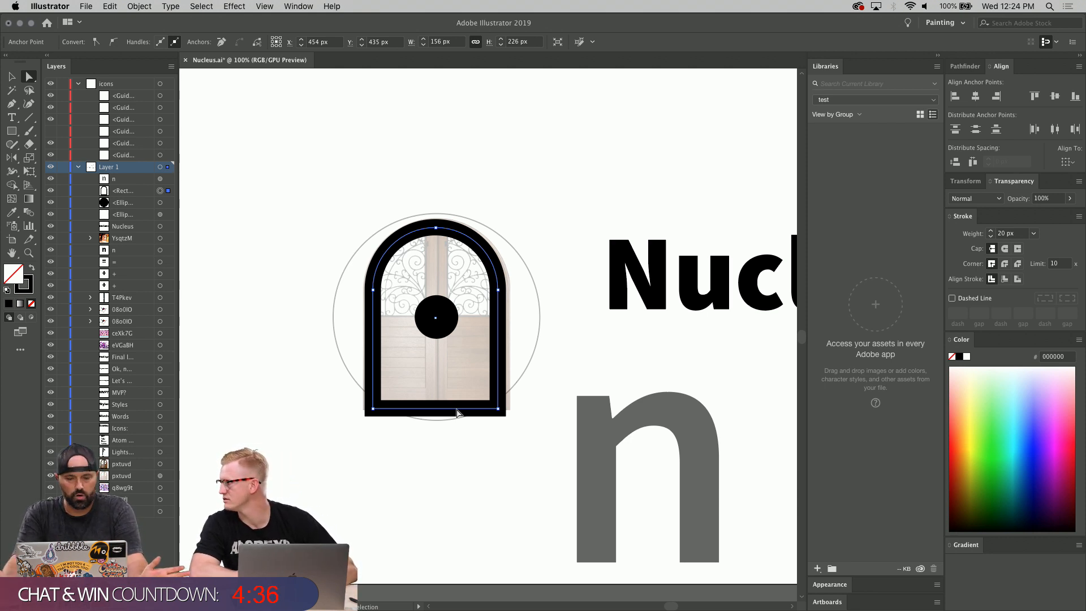
key(Delete)
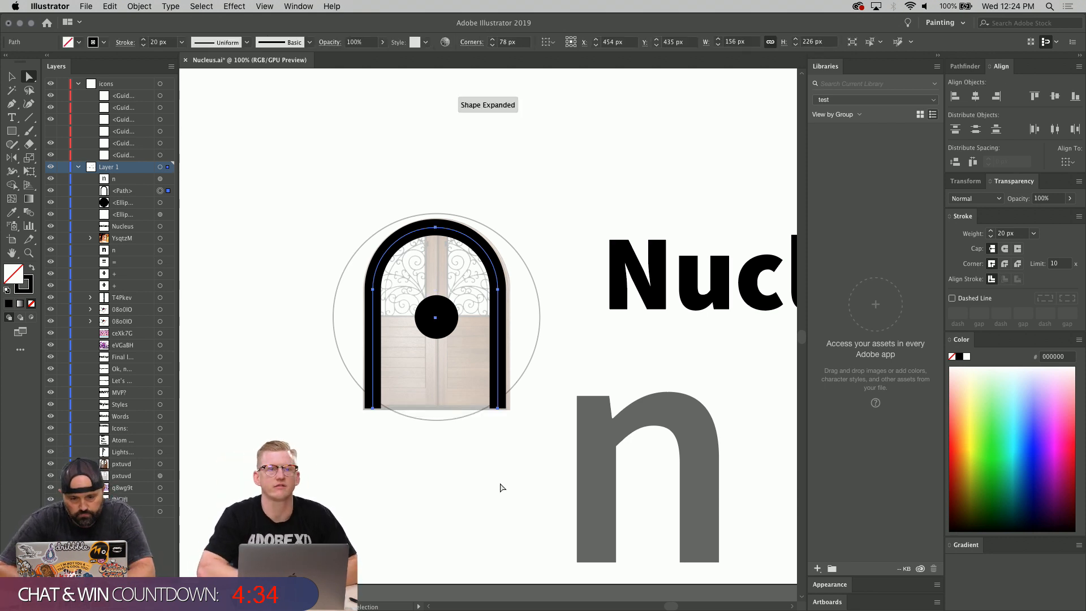
click(503, 489)
- Enlarge the thin outlined circle around the door to about 353 px in diameter
scroll(466, 474, right, 2)
scroll(466, 474, up, 1)
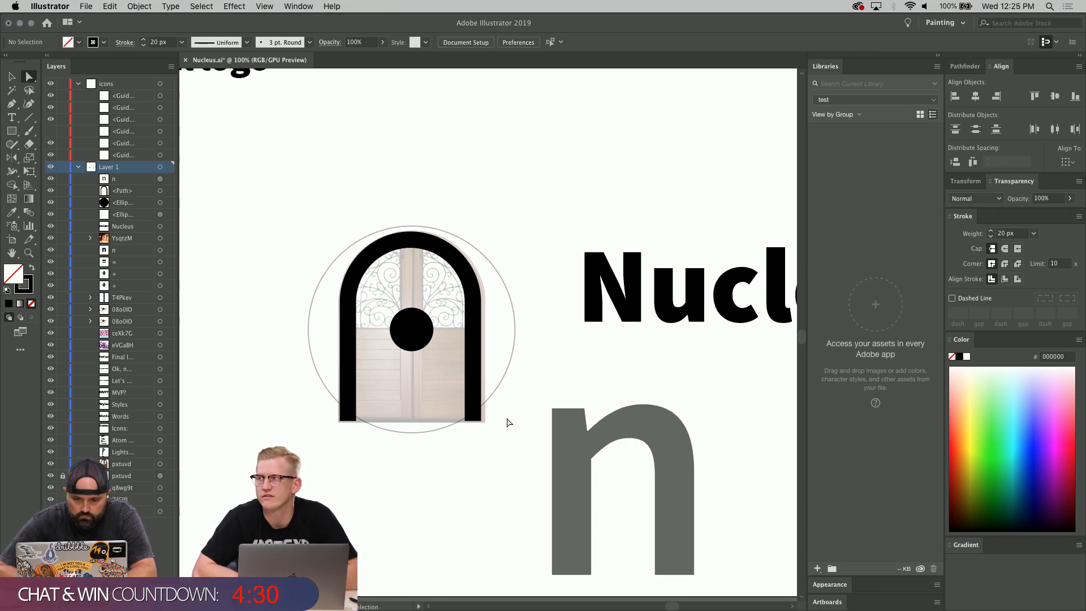
click(511, 375)
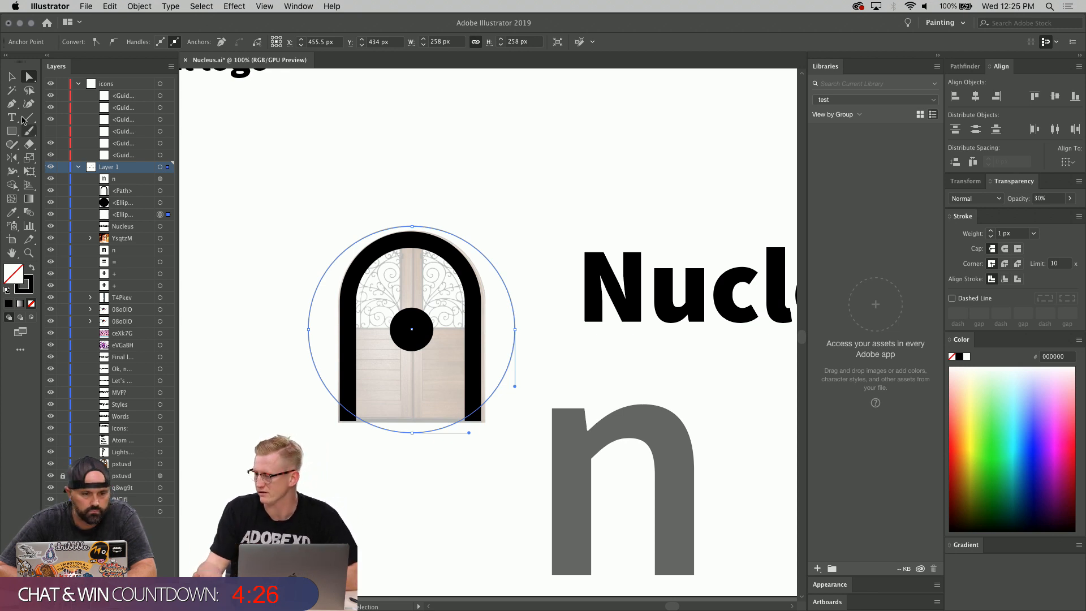
click(12, 78)
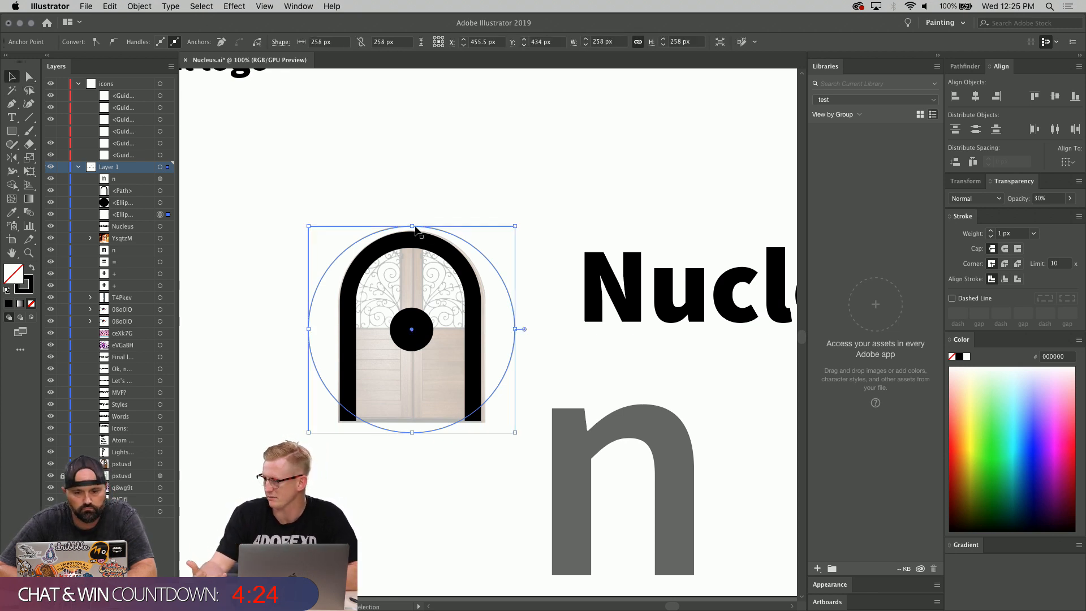
drag(412, 225, 413, 179)
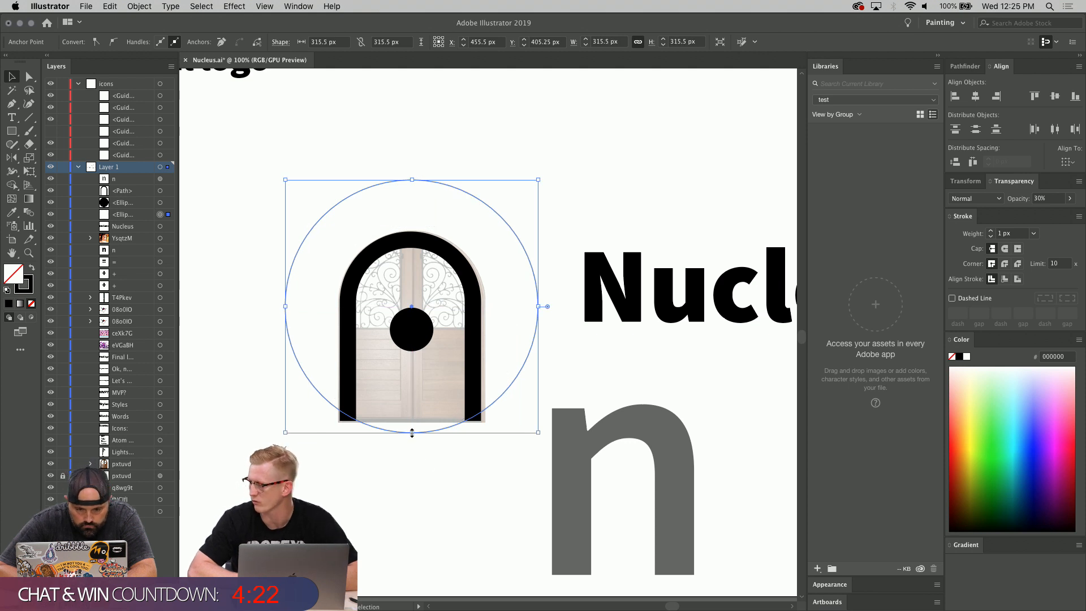
drag(411, 433, 411, 466)
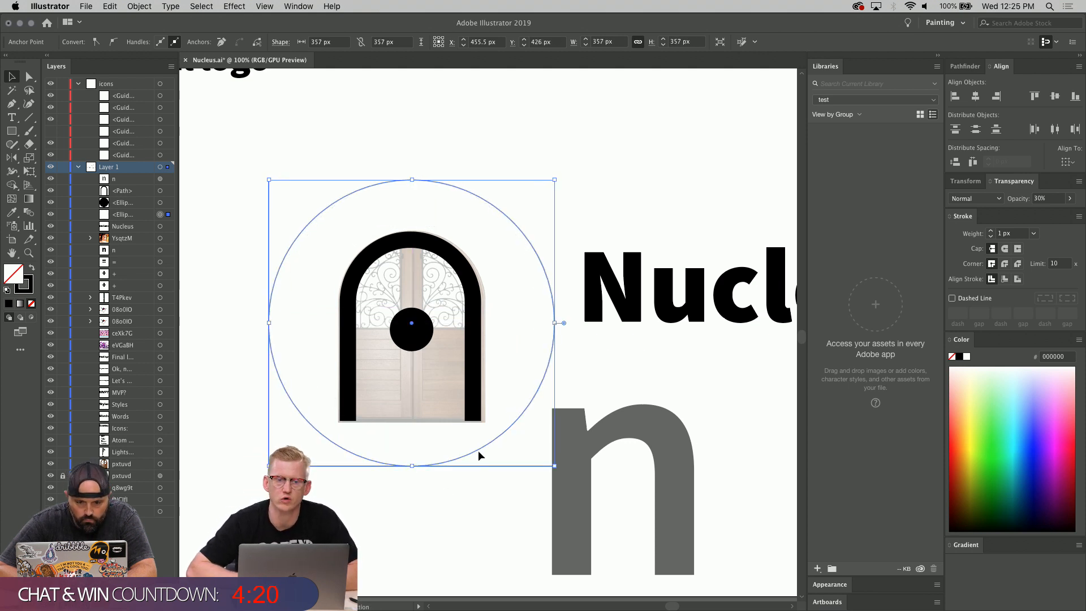
drag(409, 177, 412, 182)
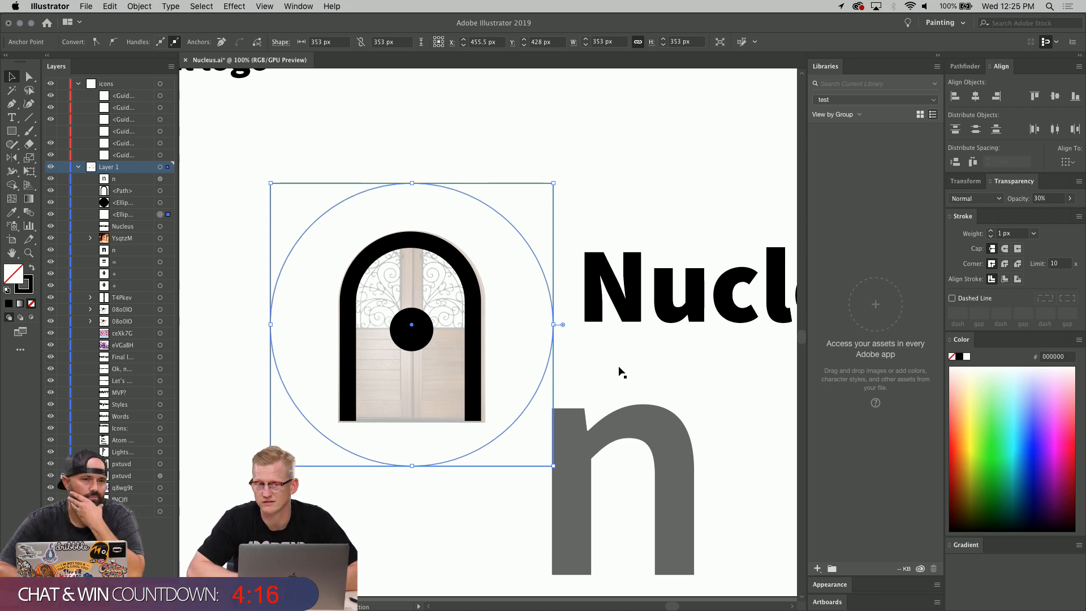
- Swap the large circle's fill and stroke so it has a solid black fill and no stroke
click(32, 271)
click(320, 471)
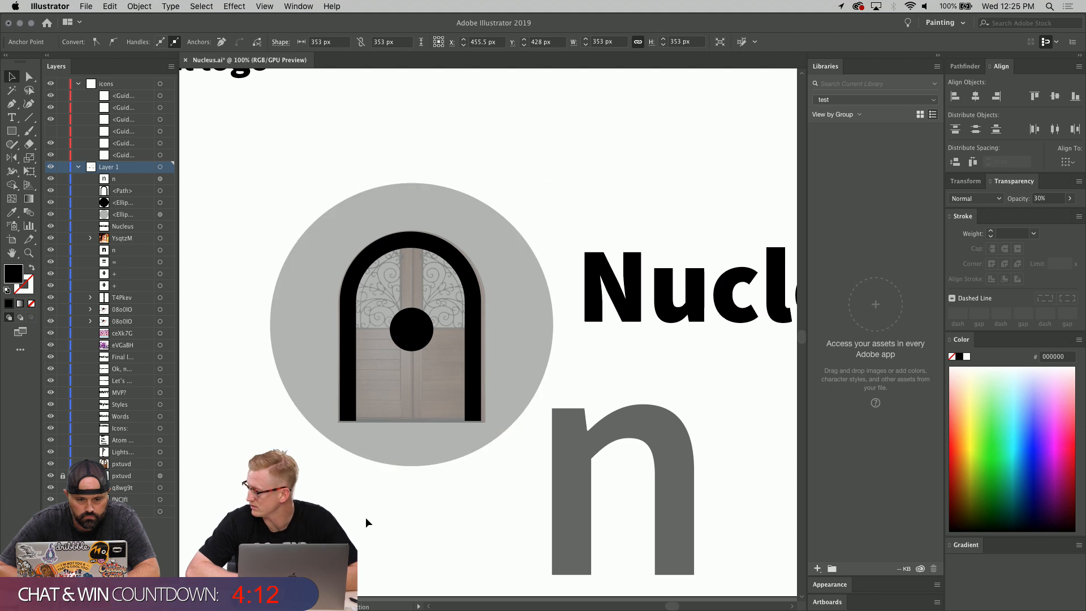
click(288, 351)
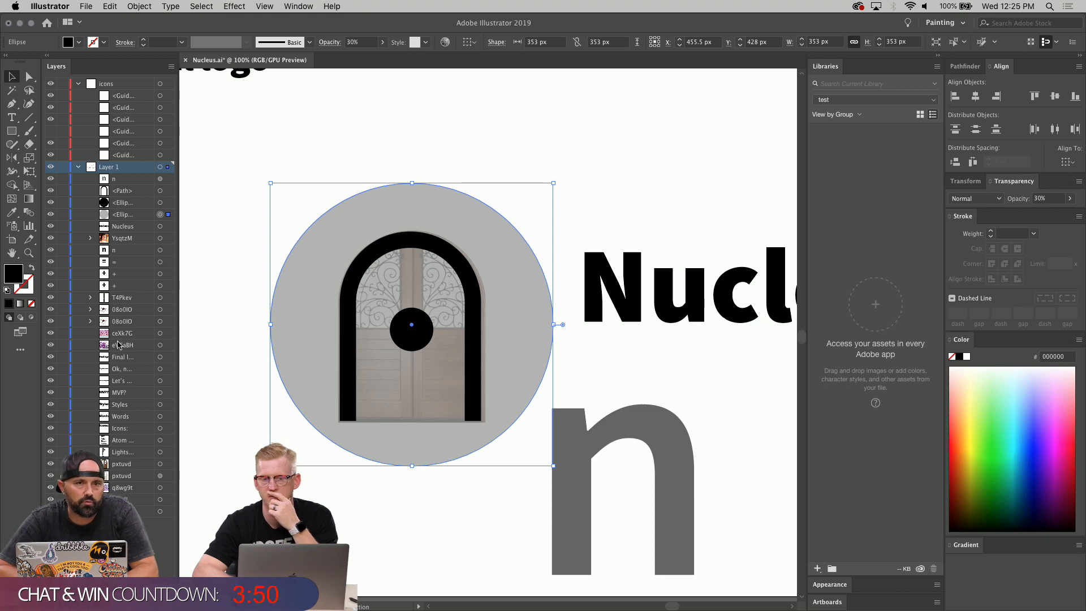
click(422, 515)
click(414, 443)
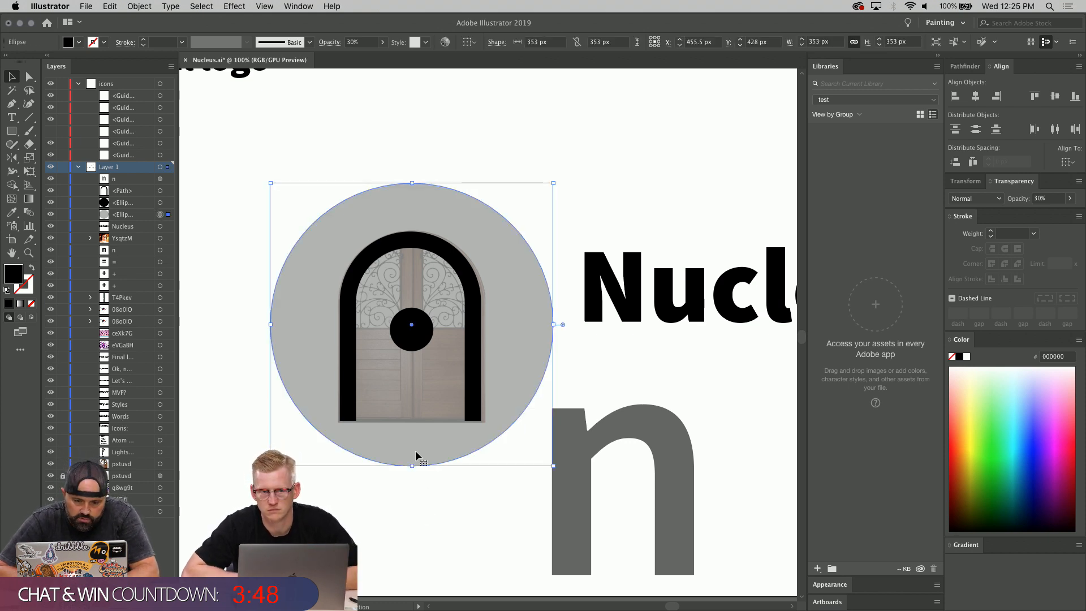
click(420, 514)
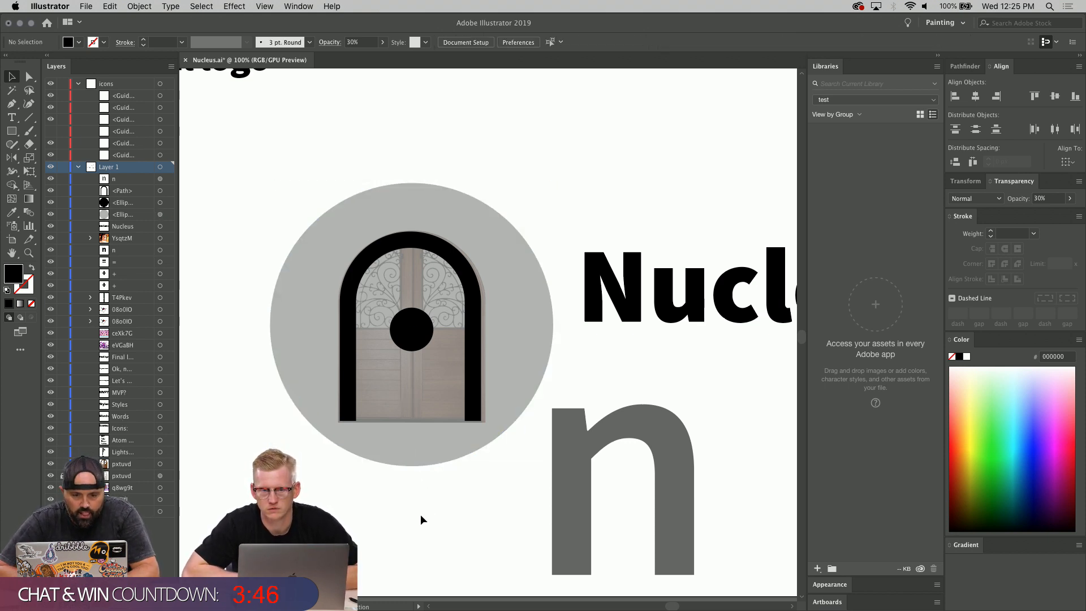
- Increase the arch's stroke weight to 30 px
click(475, 327)
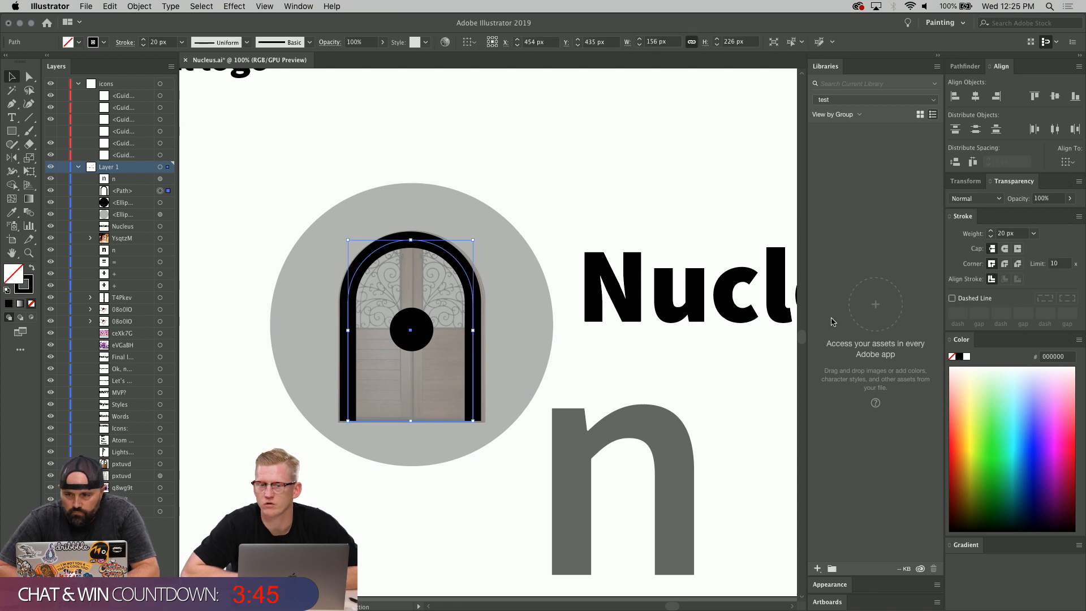
click(991, 233)
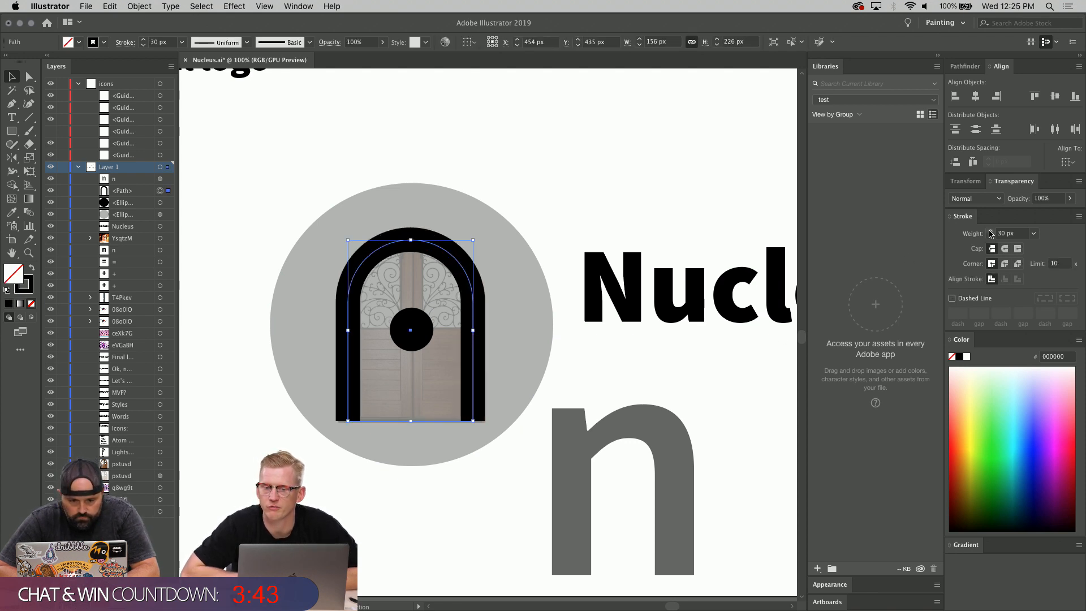
click(485, 470)
click(435, 445)
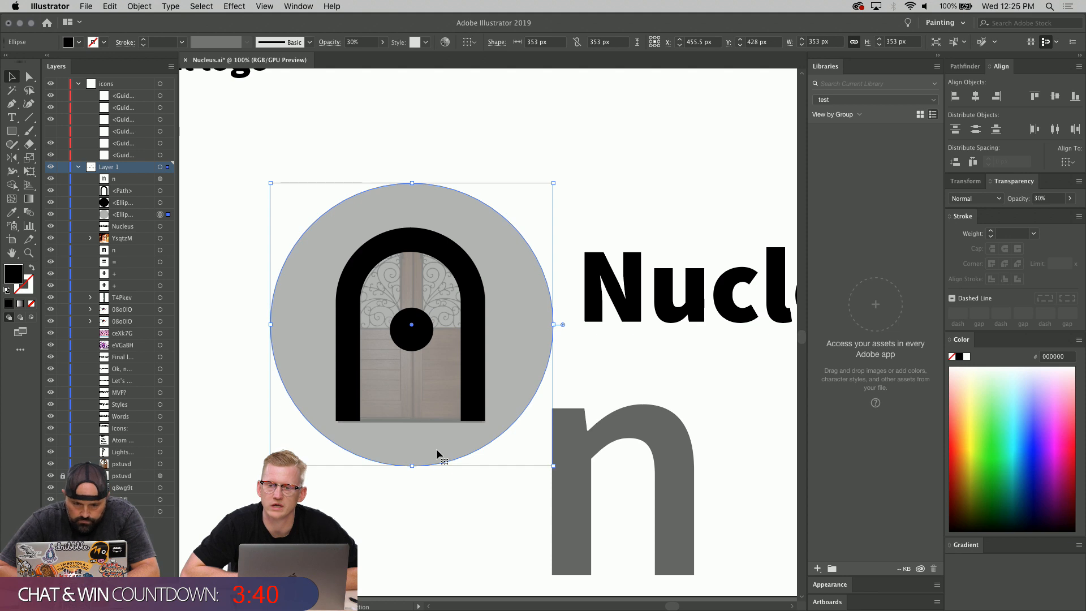
click(451, 529)
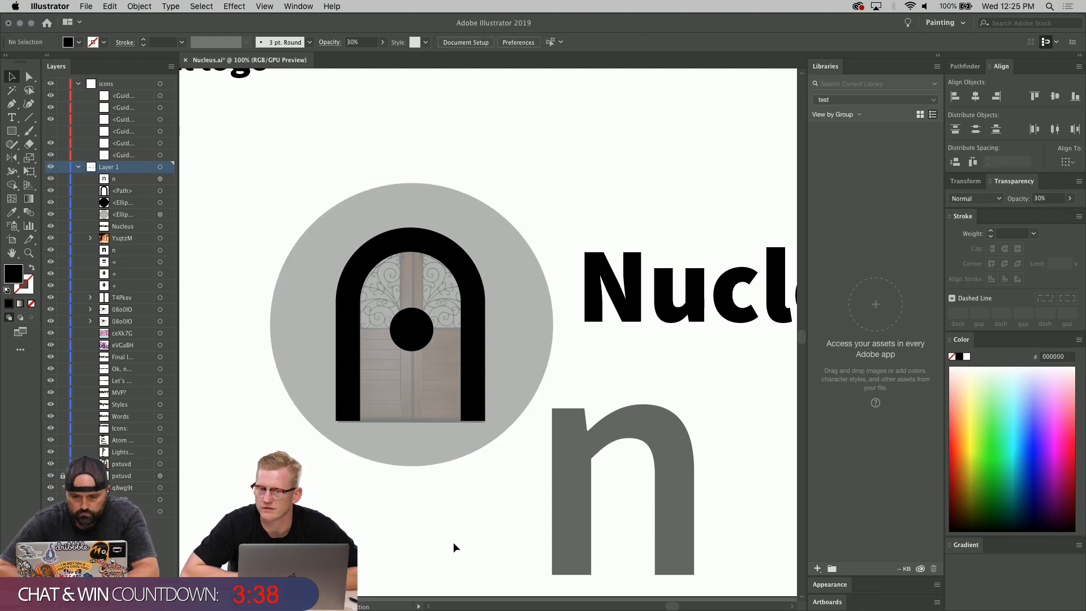
- Overlay the semi-transparent n on the arch to compare their shapes, and delete the n
click(573, 534)
drag(578, 530, 365, 373)
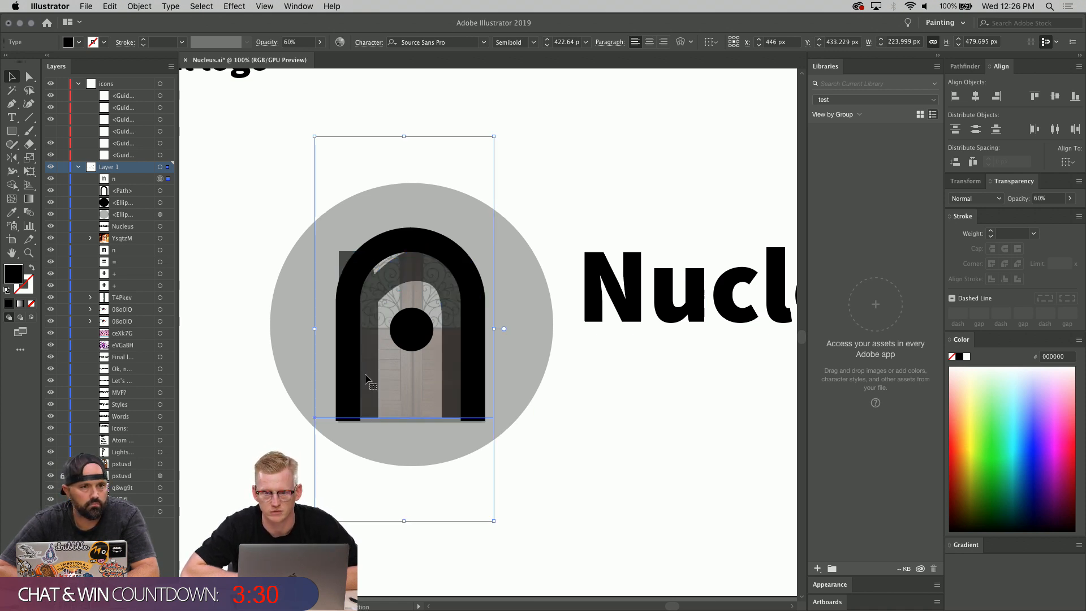
drag(365, 378, 368, 356)
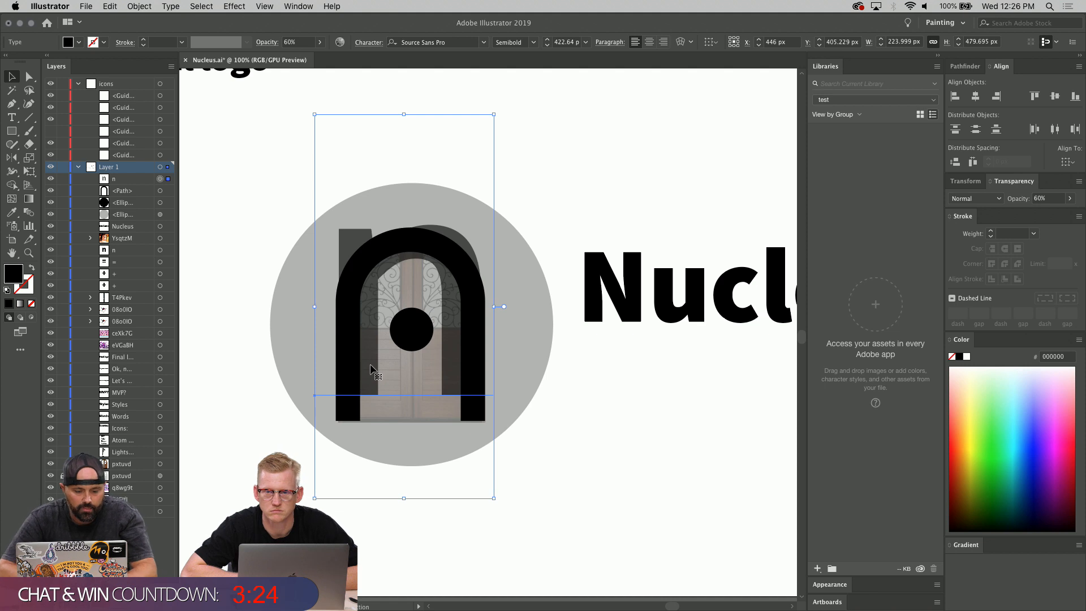
key(Delete)
click(415, 341)
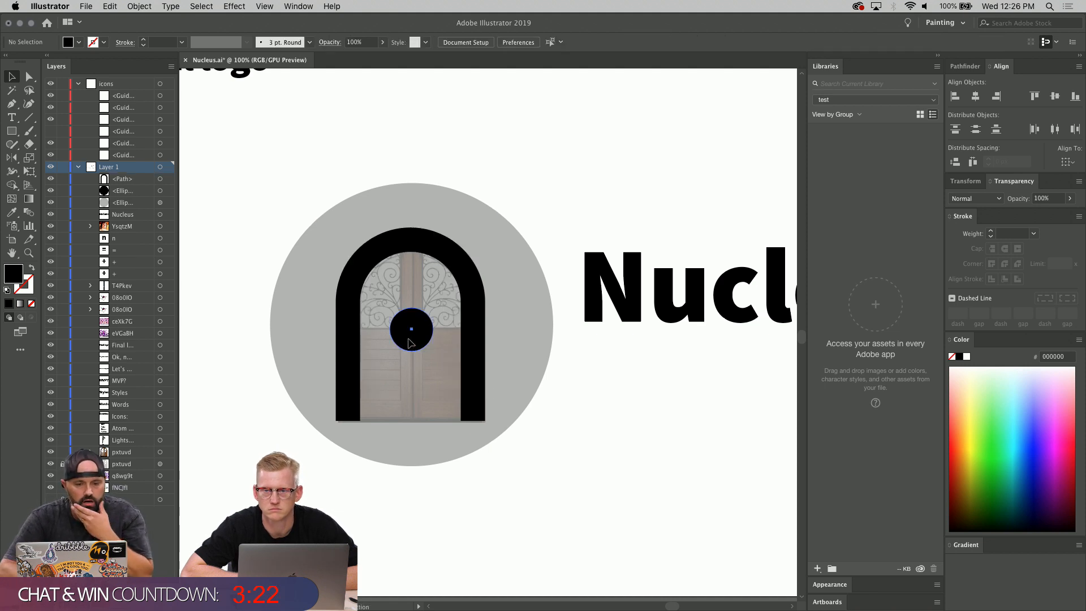
drag(417, 343, 438, 357)
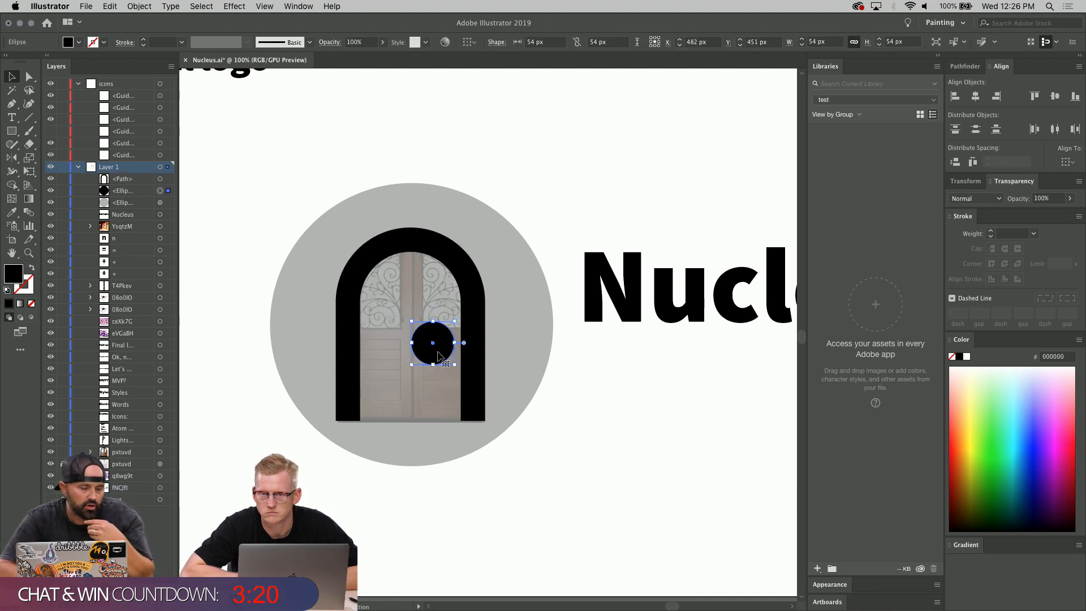
key(super+z)
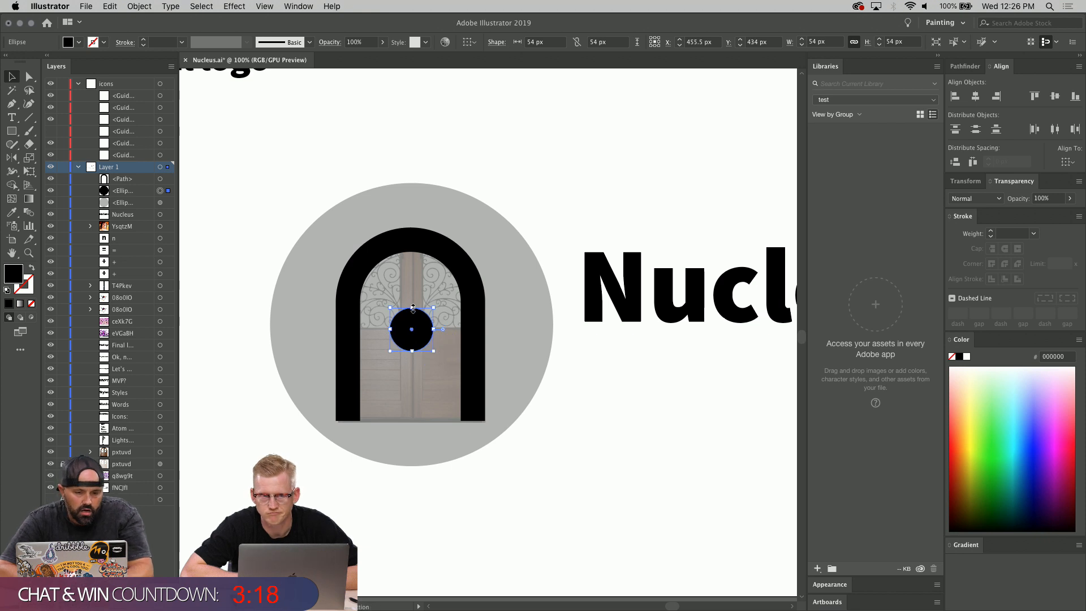
- Shrink the nucleus circle to 51 px in diameter and shift it slightly to X 452.5 px, Y 434.5 px
drag(413, 309, 418, 337)
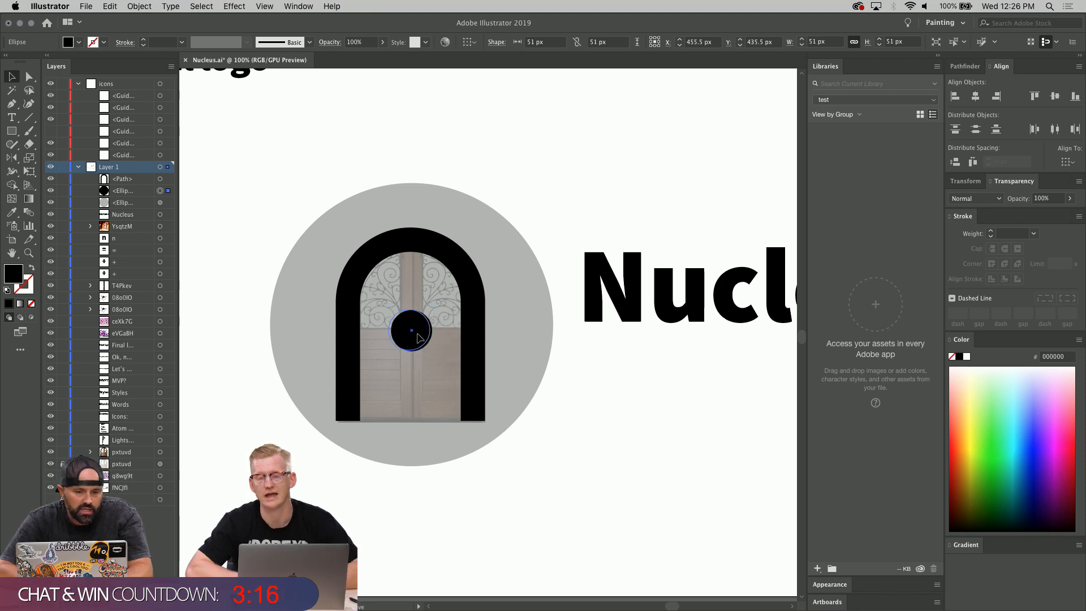
key(super)
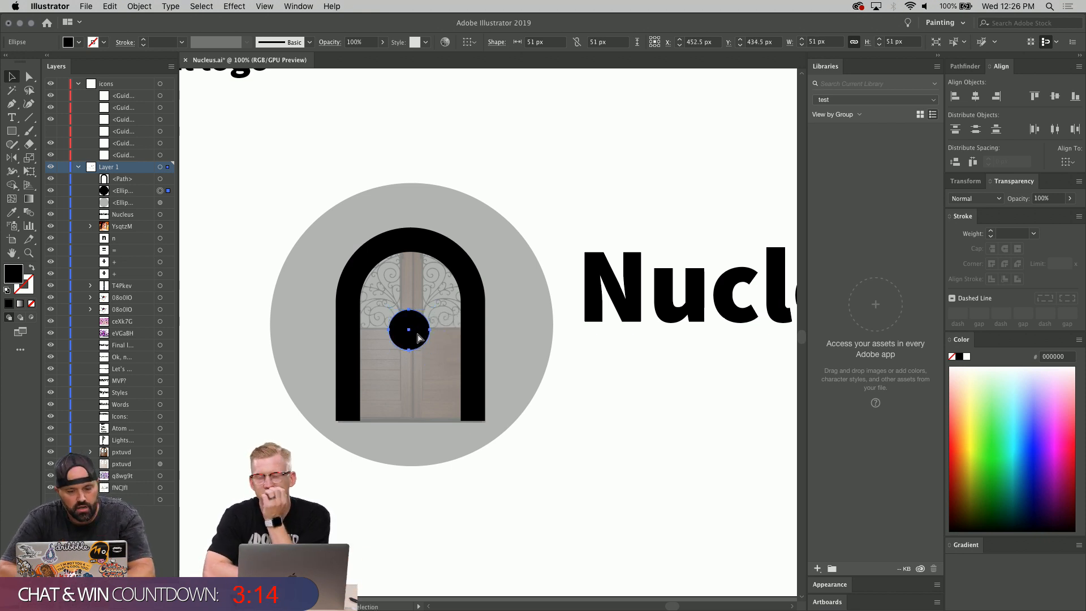
- Paste the semi-transparent n in front and raise the arch's two bottom anchor points to its baseline, making the path 196 px high
key(super+f)
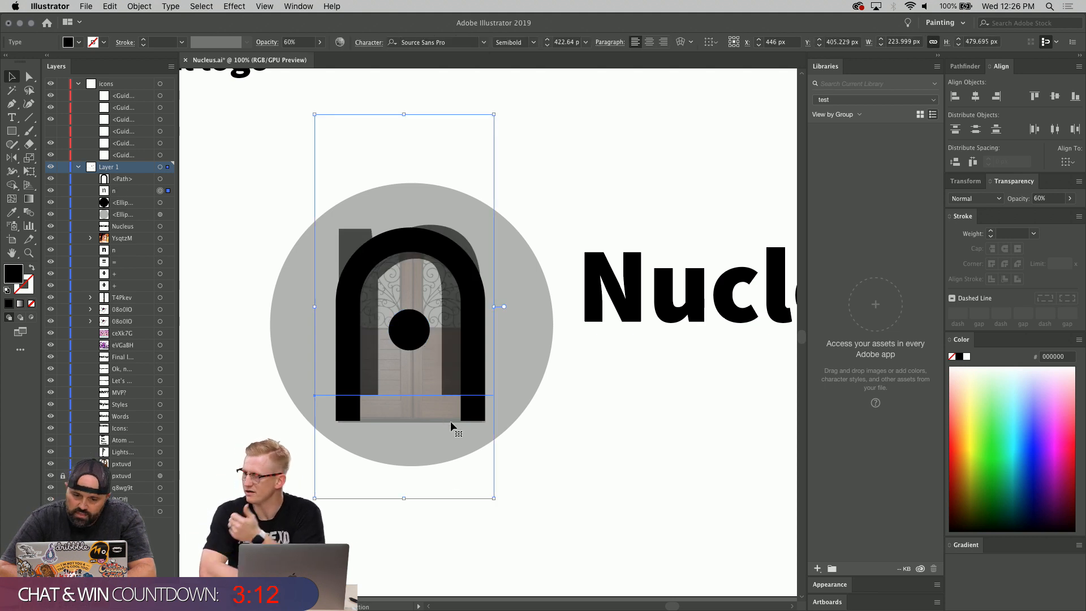
click(29, 76)
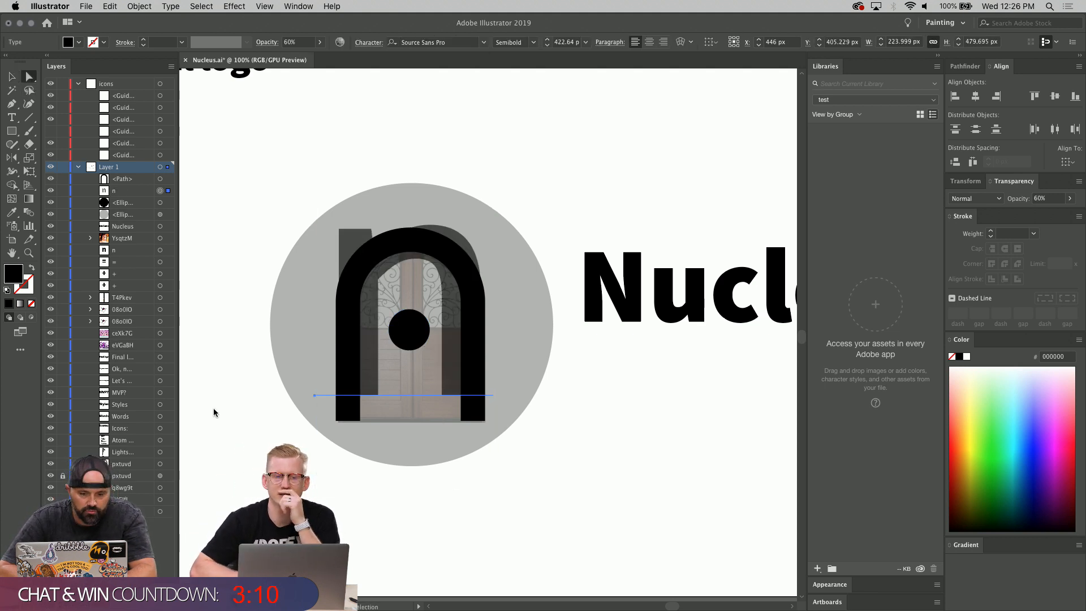
click(475, 424)
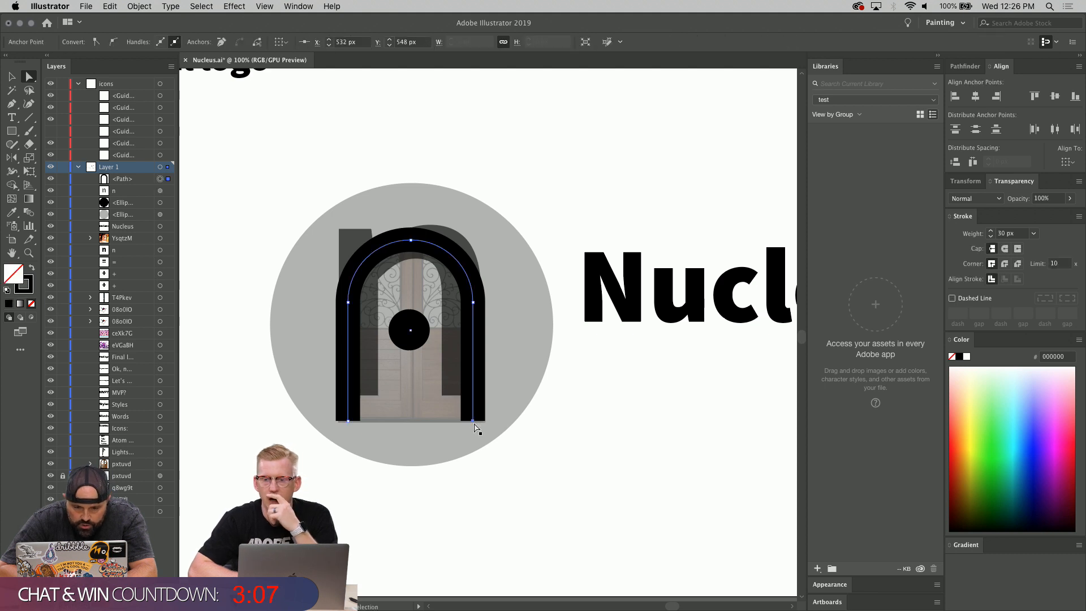
shift+click(348, 422)
key(shift+Up)
key(shift+Up)
key(shift+Up)
key(shift+Up)
key(shift+Up)
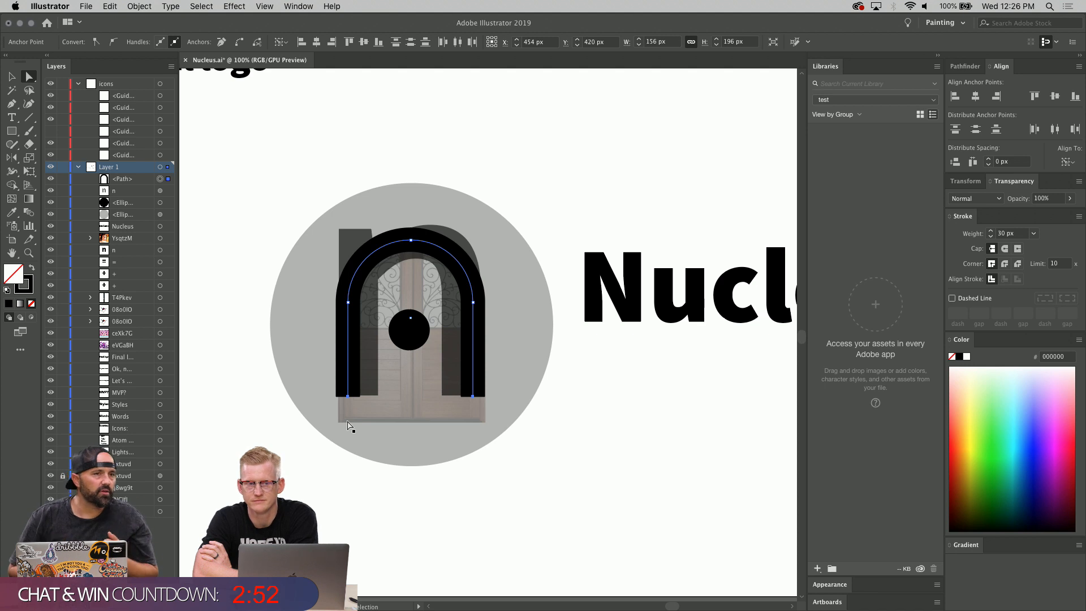
- Move the semi-transparent n off the arch to the empty area below the Nucleus wordmark
click(690, 322)
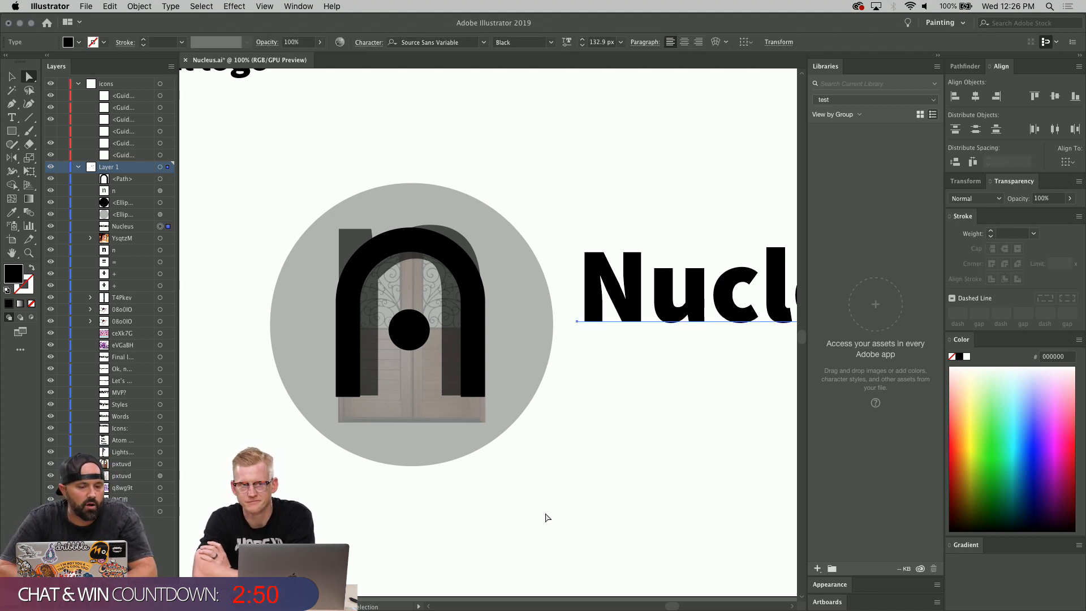
click(480, 371)
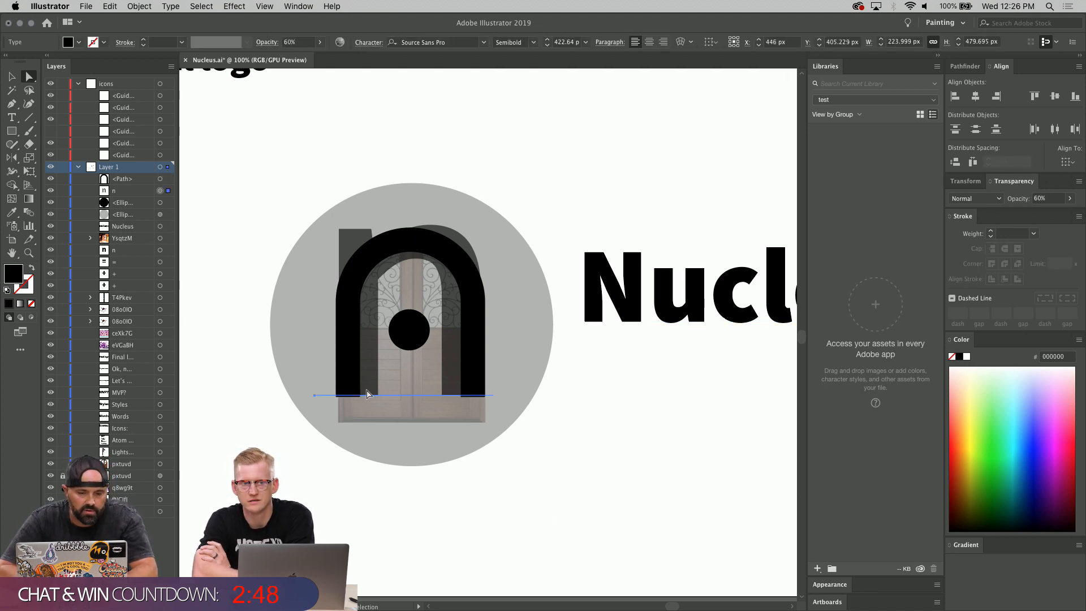
drag(480, 372, 611, 471)
drag(592, 414, 603, 521)
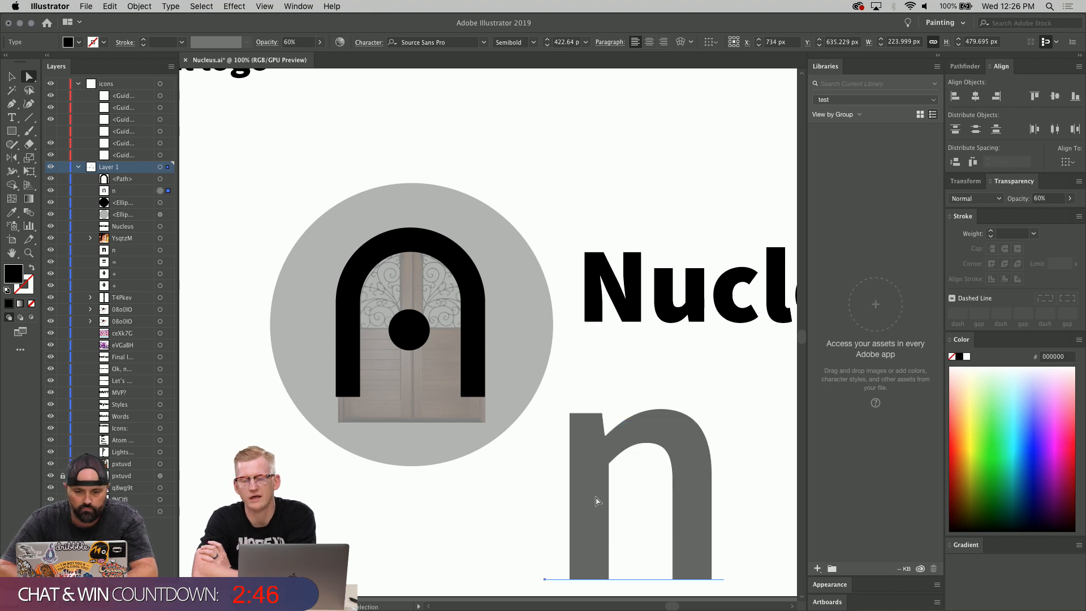
- Hide the locked door photo behind the arch
click(518, 360)
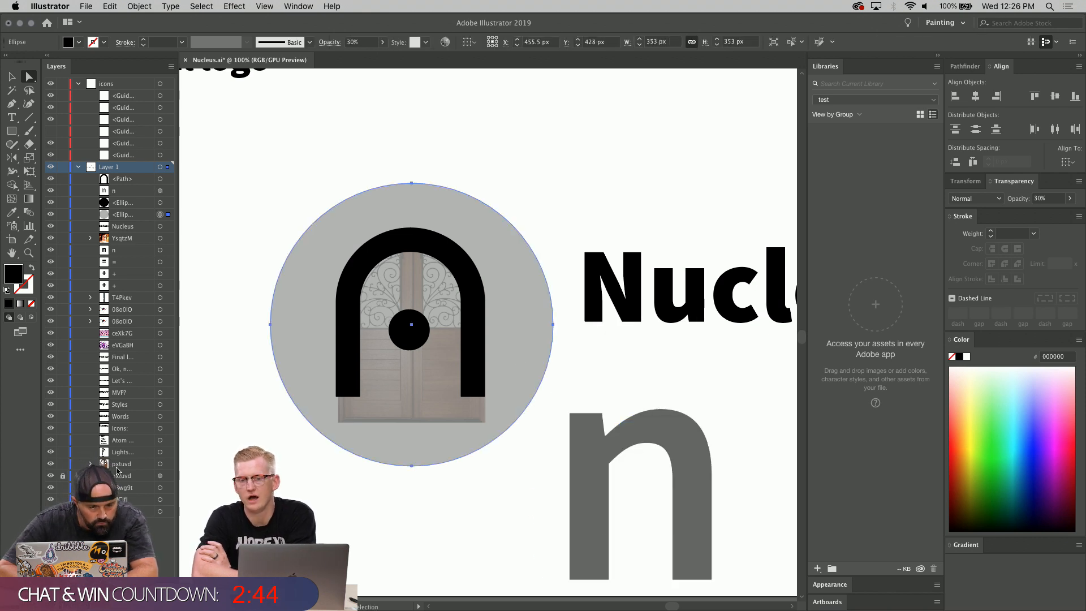
click(63, 476)
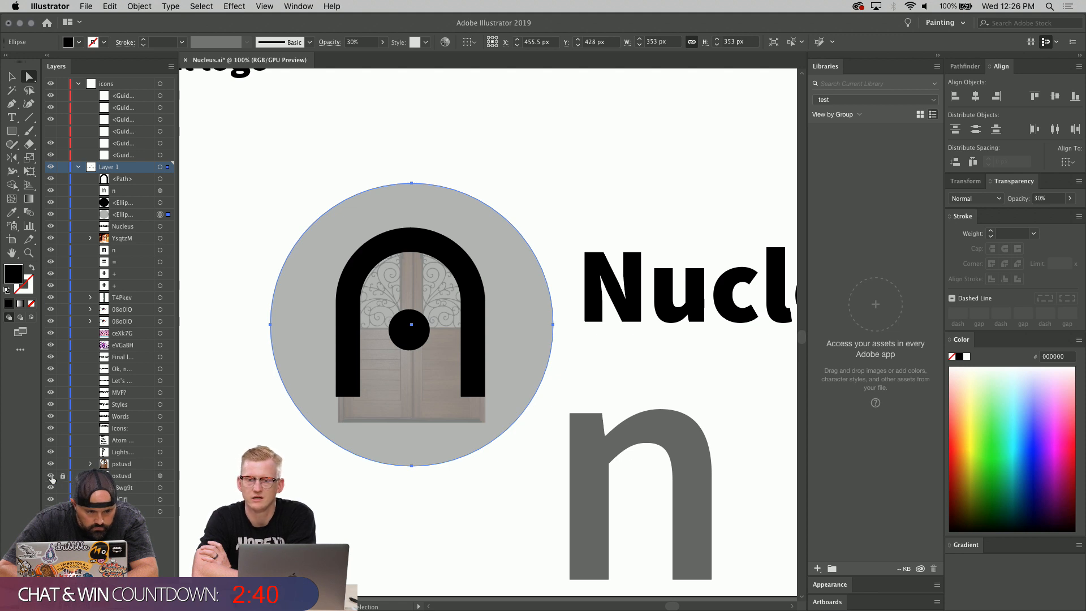
click(50, 476)
scroll(388, 444, right, 3)
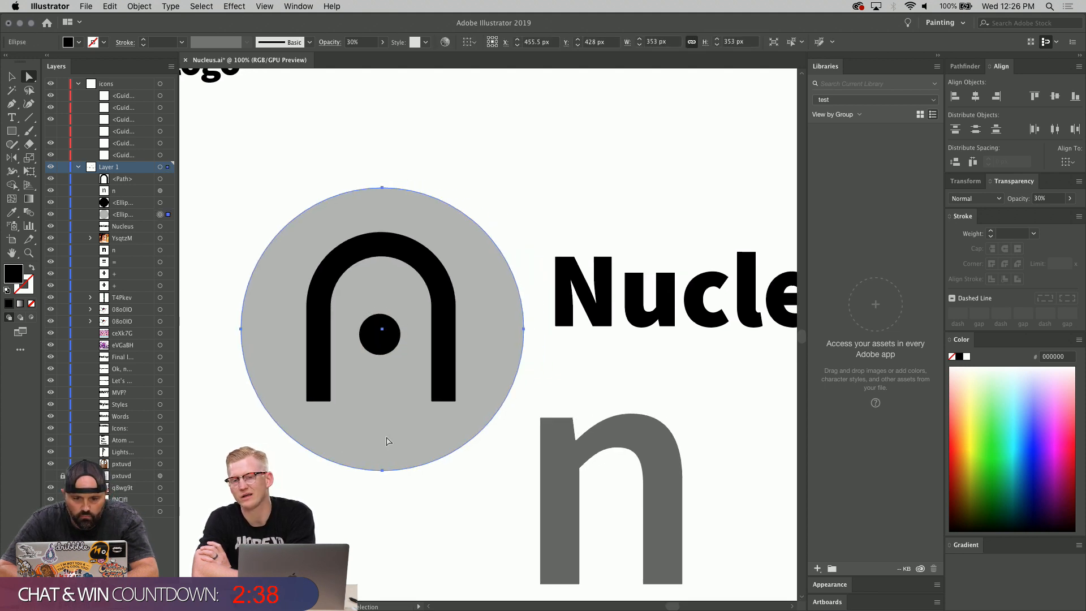
- Shift the large grey disc down to Y 432.5 px so it sits better around the arch, and deselect it
drag(389, 433, 413, 432)
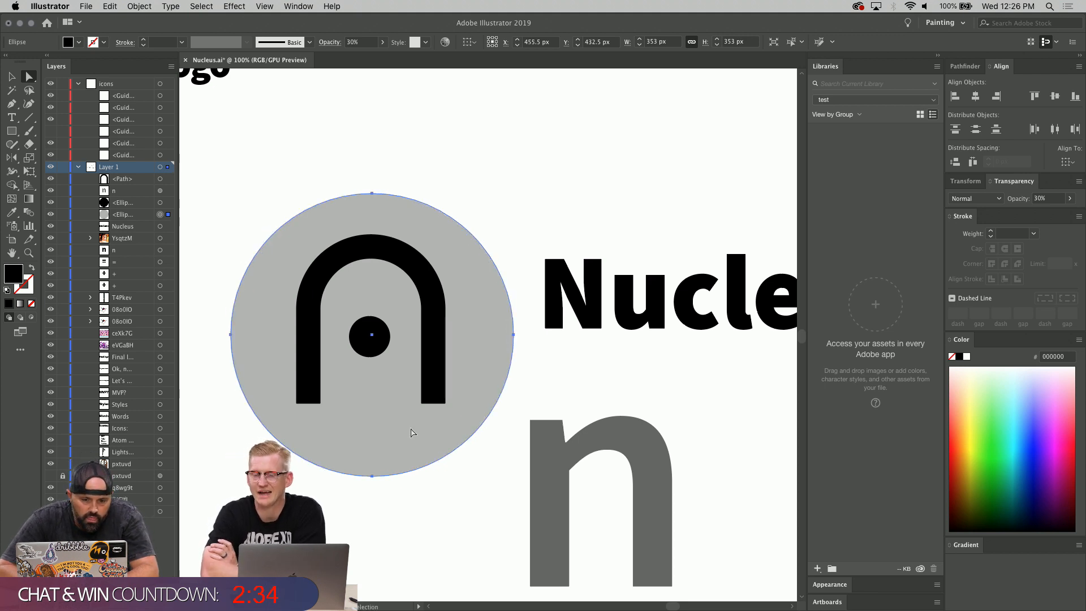
key(v)
click(430, 160)
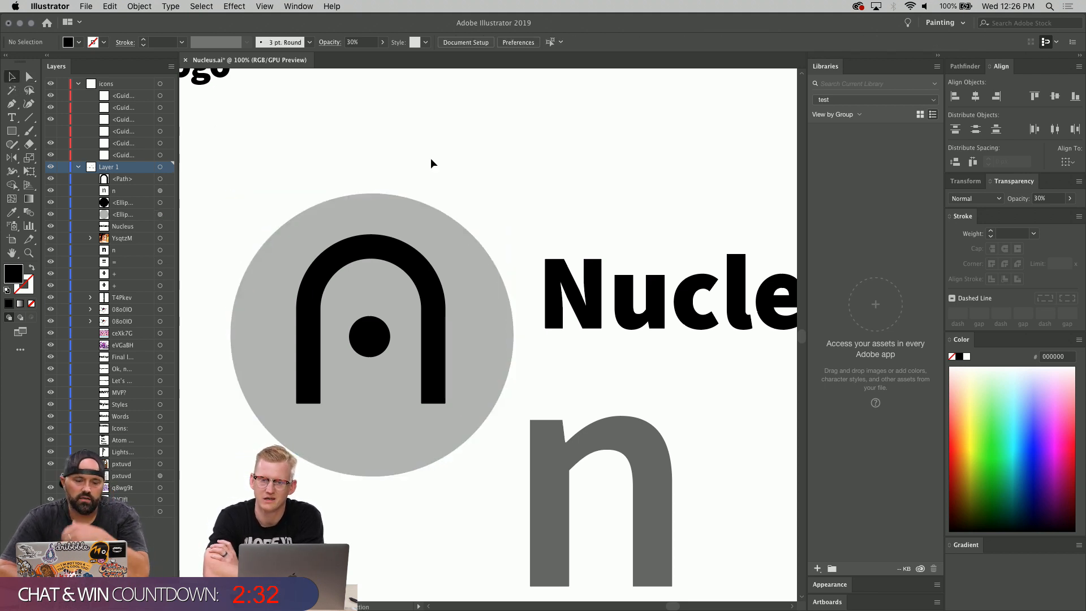
- Select the semi-transparent n below the wordmark
scroll(431, 163, down, 2)
click(594, 410)
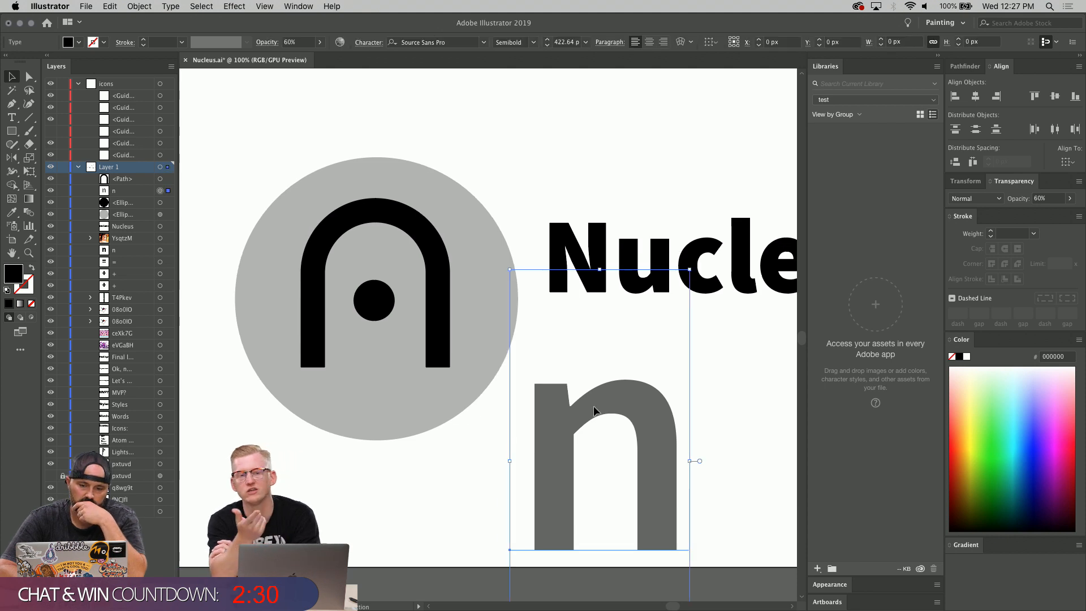
- Move the semi-transparent letter n below the Nucleus wordmark, off the lower edge of the artboard
key(super+minus)
scroll(593, 405, up, 1)
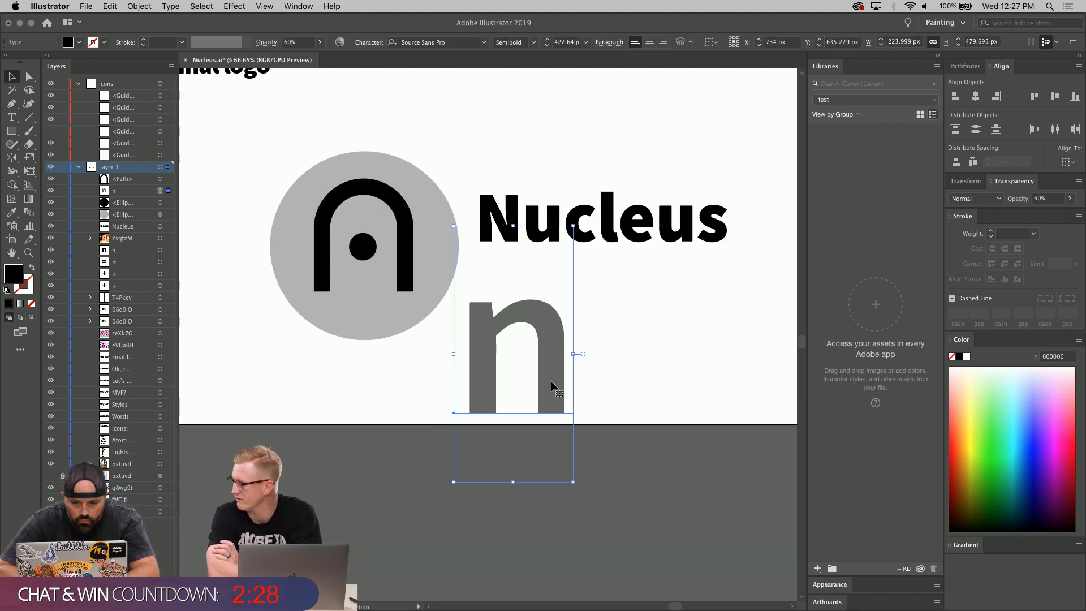
drag(552, 382, 640, 522)
- Send the gray circle of the logo mark backward through the stacking order, far below the arch and the dot
scroll(485, 341, up, 3)
scroll(485, 342, left, 2)
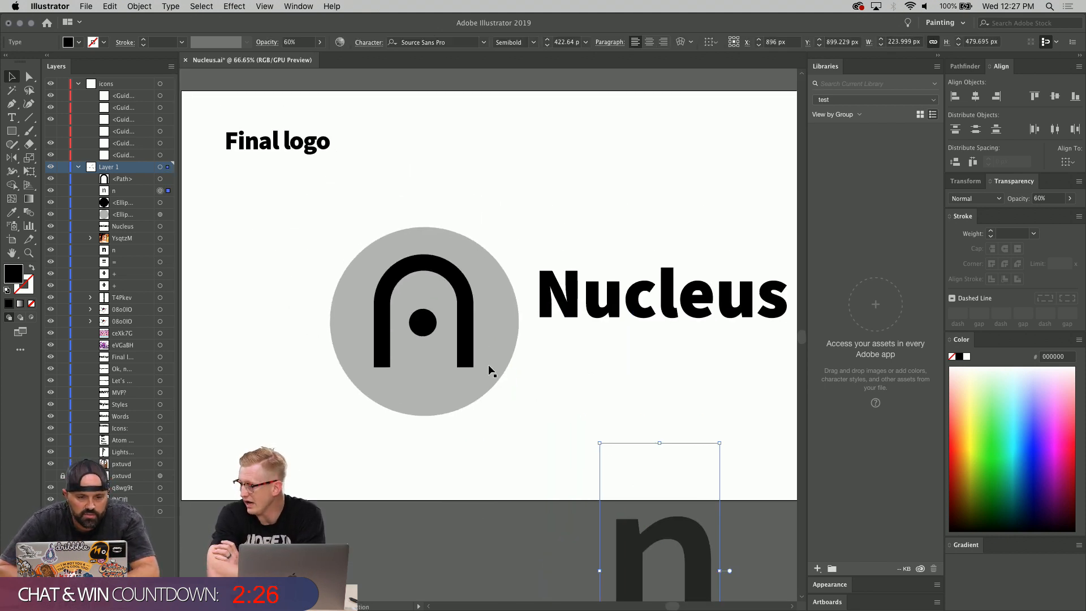
click(470, 358)
key(super+shift+b)
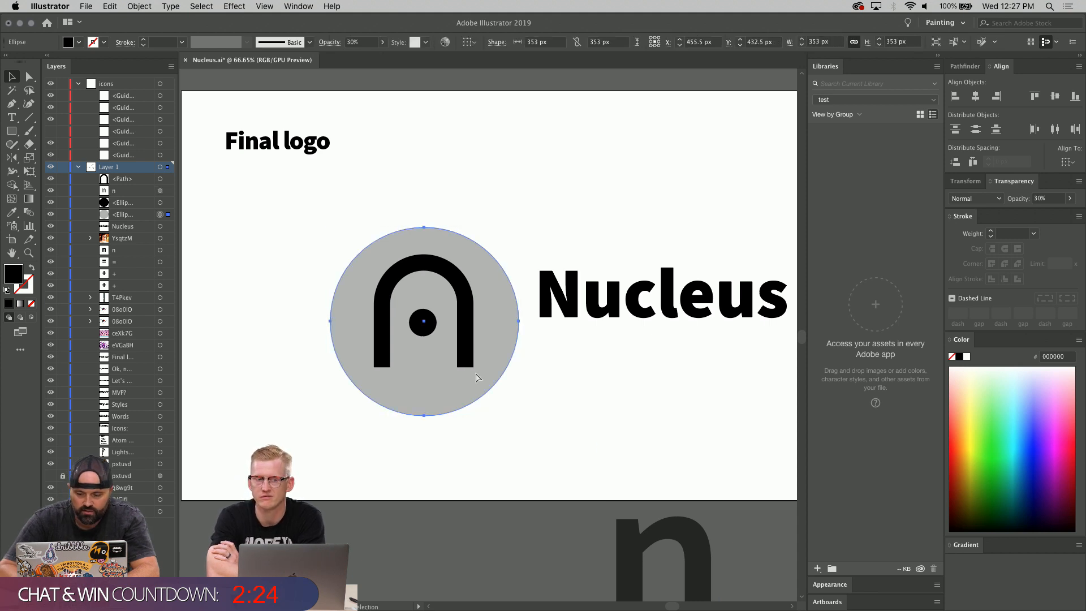
key(super+bracketleft)
key(super+bracketleft)
key(super+bracketleft)
key(super+bracketleft)
key(super+bracketleft)
key(super+bracketleft)
key(super+bracketleft)
key(super+bracketleft)
key(super+bracketleft)
key(super+bracketleft)
key(super+bracketleft)
key(super+bracketleft)
key(super+bracketleft)
key(super+bracketleft)
key(super+bracketleft)
key(super+bracketleft)
key(super+bracketleft)
key(super+bracketleft)
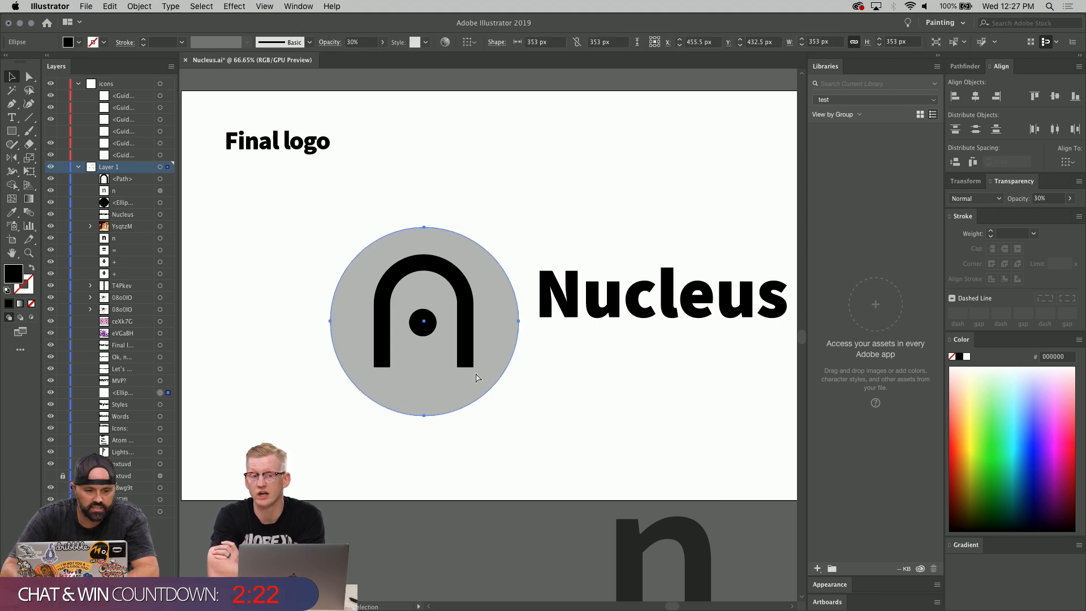
key(super+shift+b)
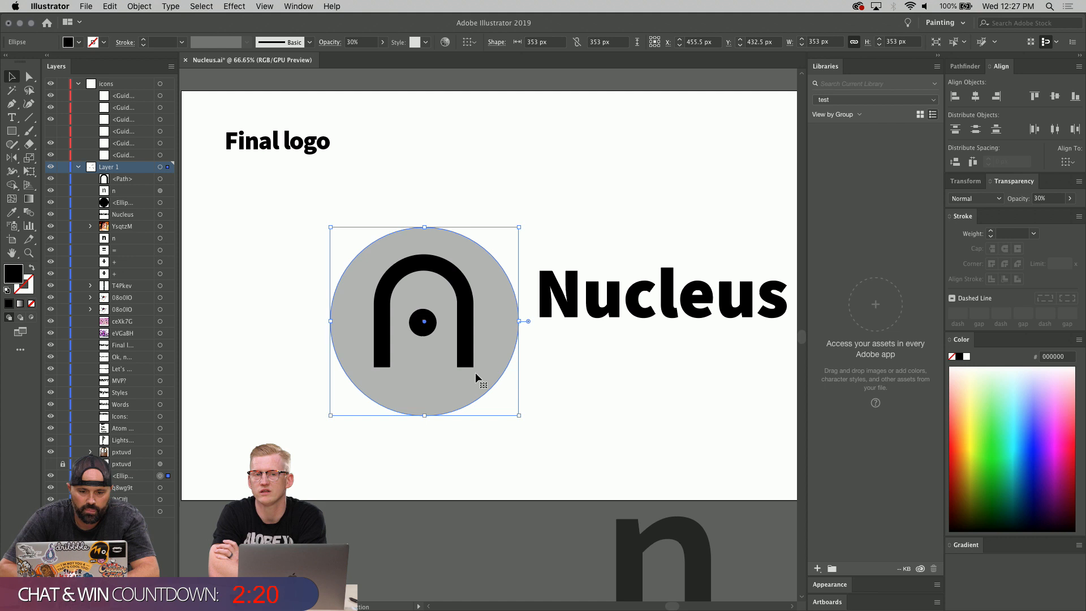
- Shift the gray circle 10 px to the left and align it with the black dot on their horizontal and vertical centers
click(495, 439)
click(447, 399)
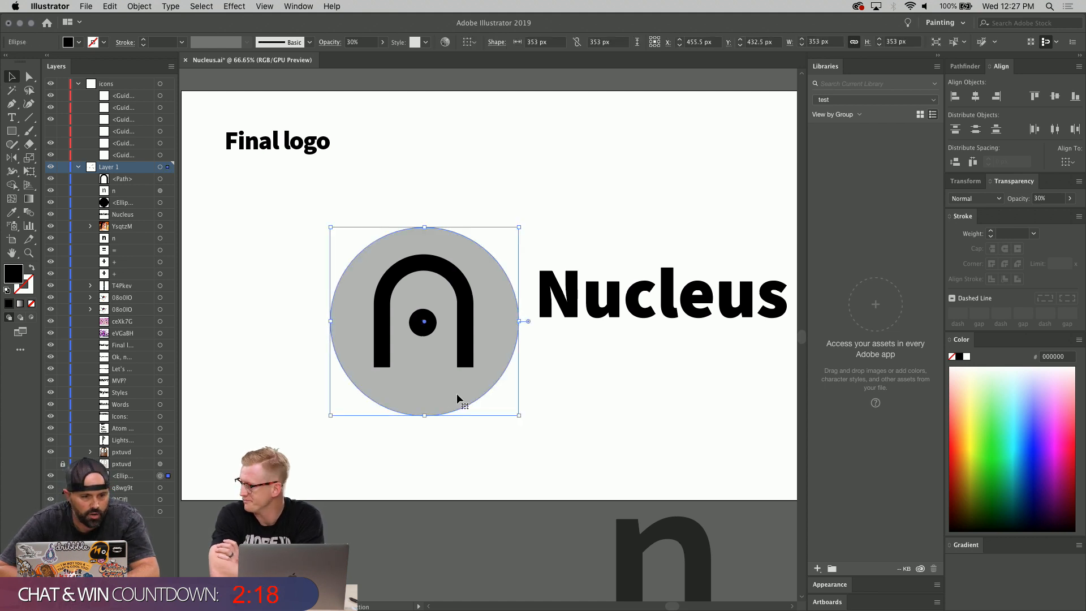
drag(458, 397, 453, 397)
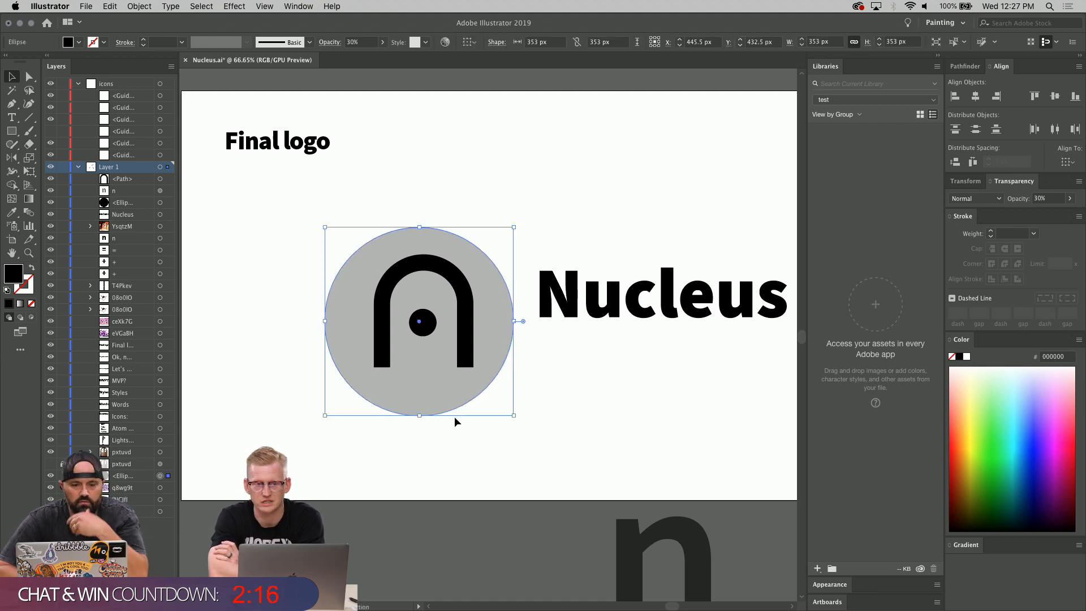
shift+click(431, 334)
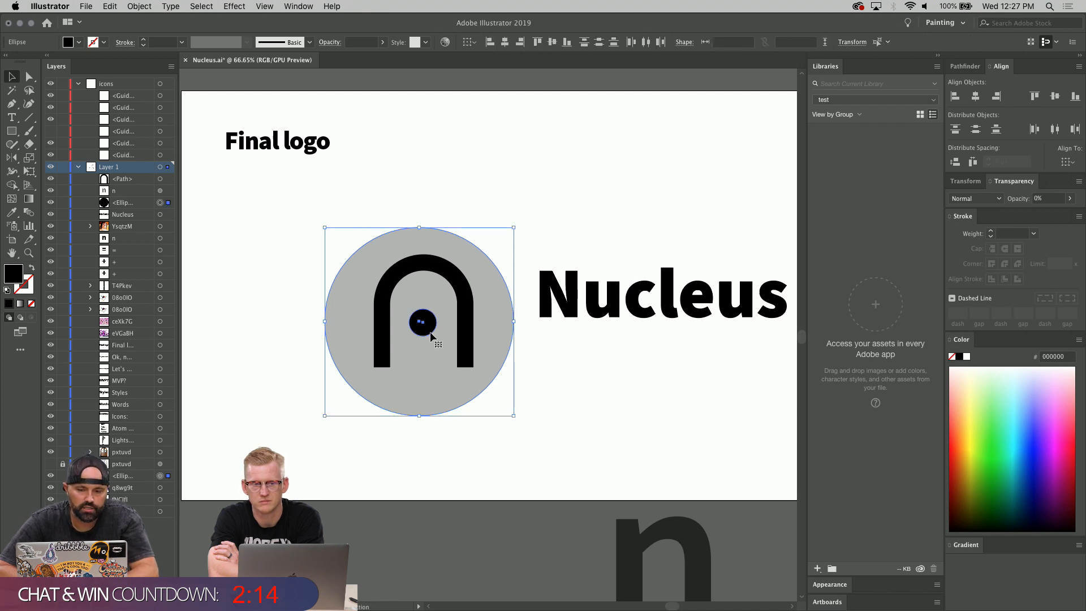
click(976, 100)
click(1055, 96)
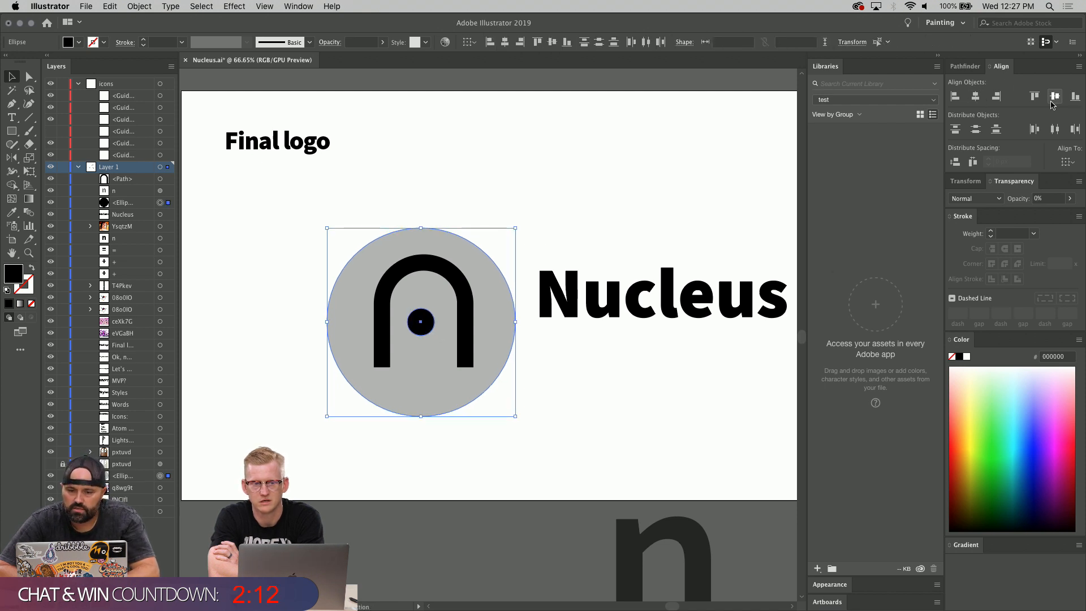
click(628, 396)
- Group the gray circle with the black dot, leaving the arch out of the group
click(470, 361)
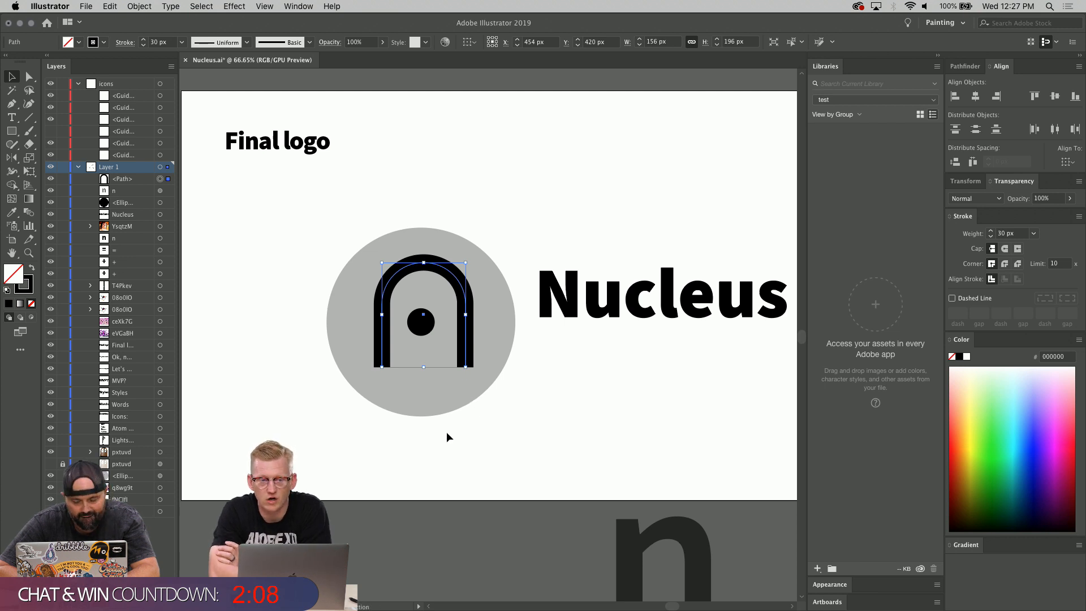
drag(443, 435, 419, 321)
key(super+g)
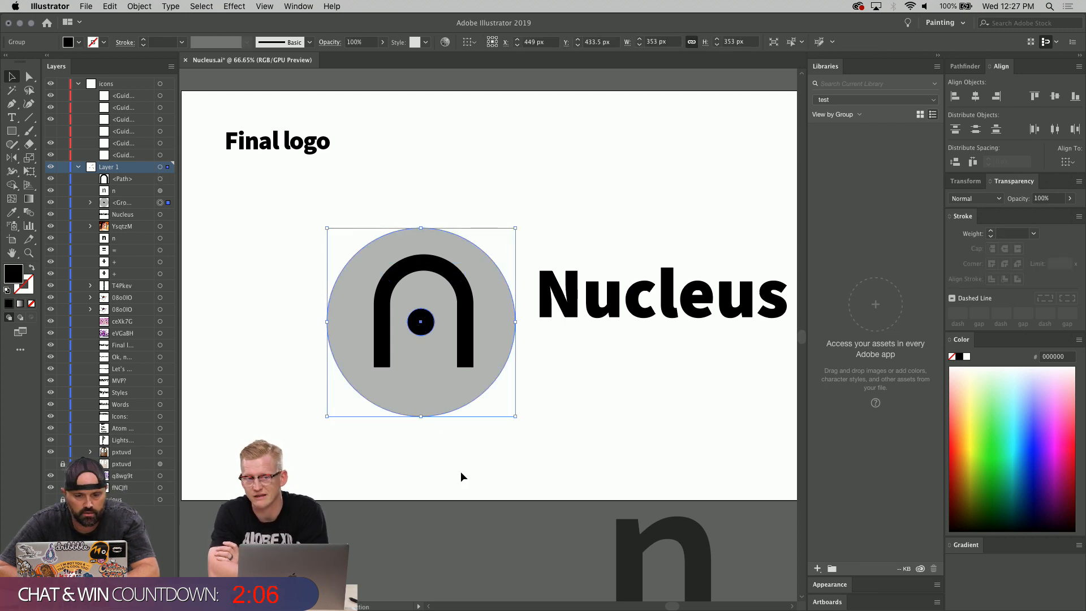
click(461, 472)
- Align the arch and the circle-and-dot group on their horizontal and vertical centers
click(474, 359)
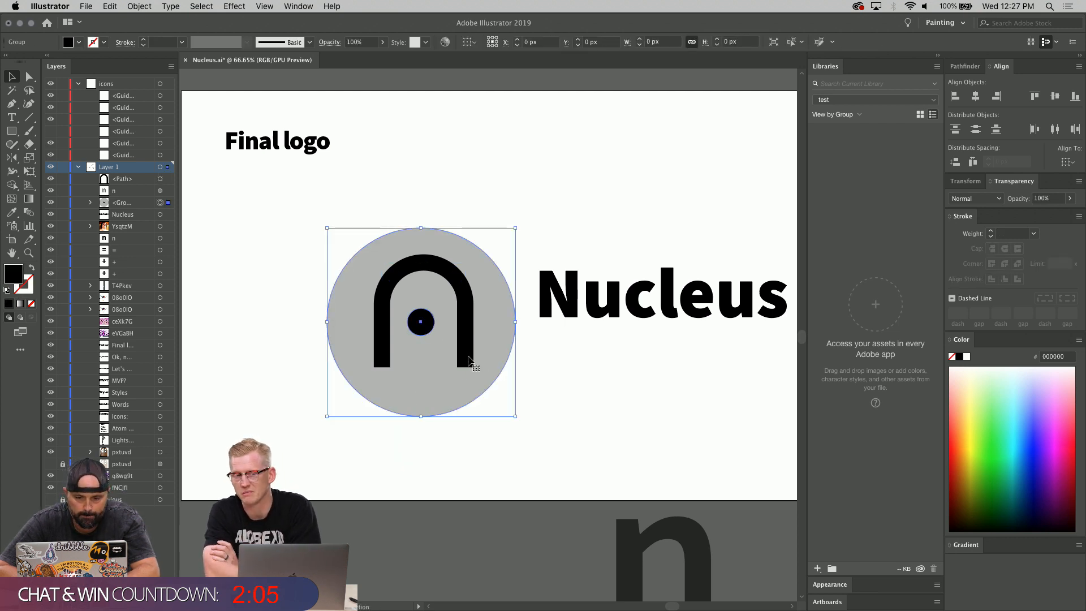
click(464, 290)
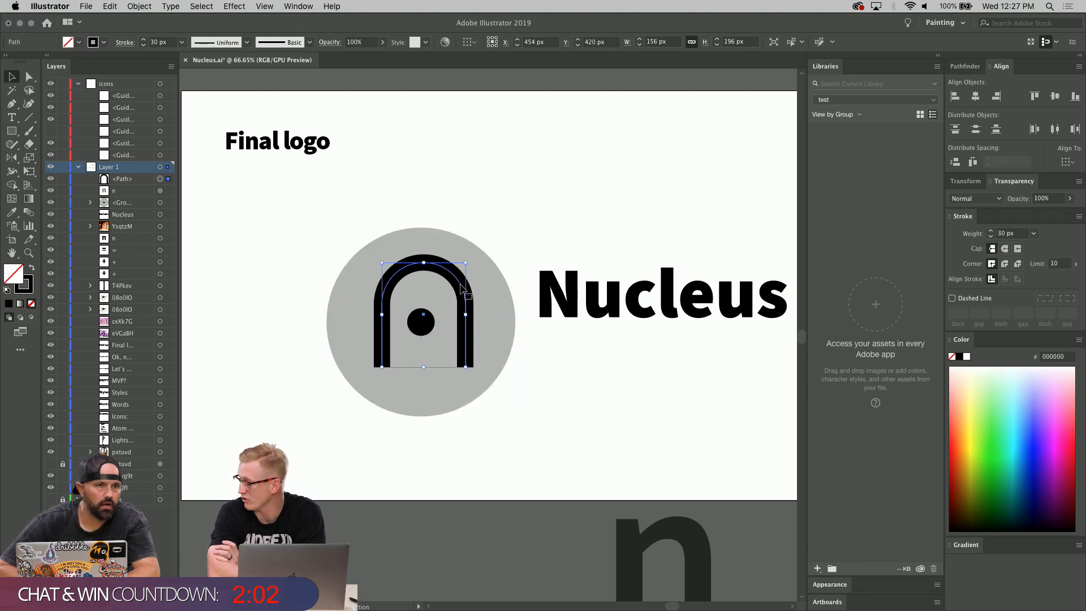
shift+click(402, 396)
click(975, 96)
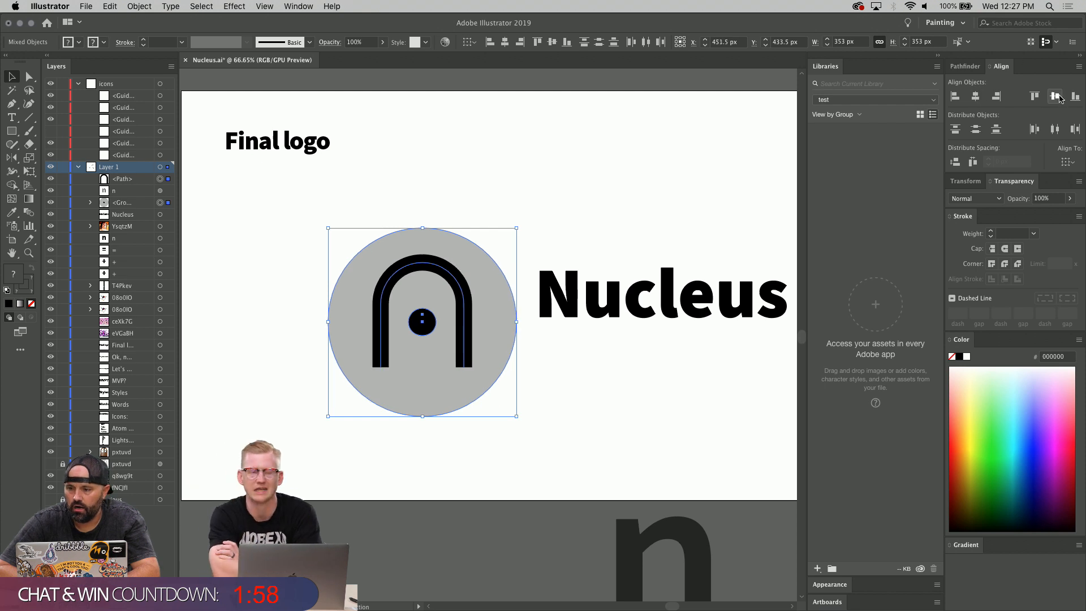
click(1055, 97)
click(592, 388)
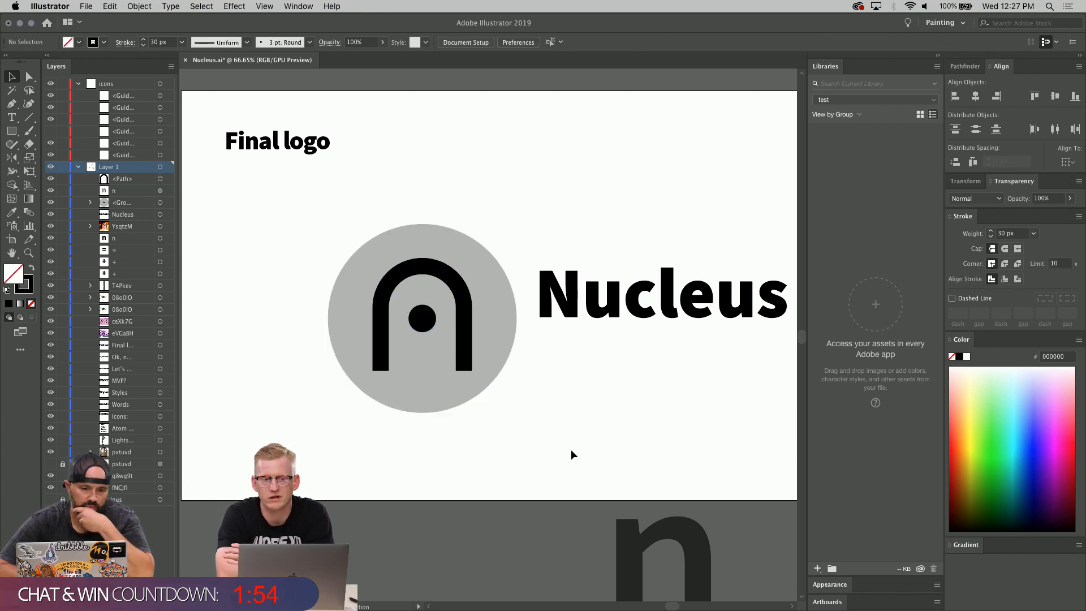
- Draw a 30 px stroked circle about 192 px wide over the arch and nudge it upward to 428 px
scroll(571, 455, up, 5)
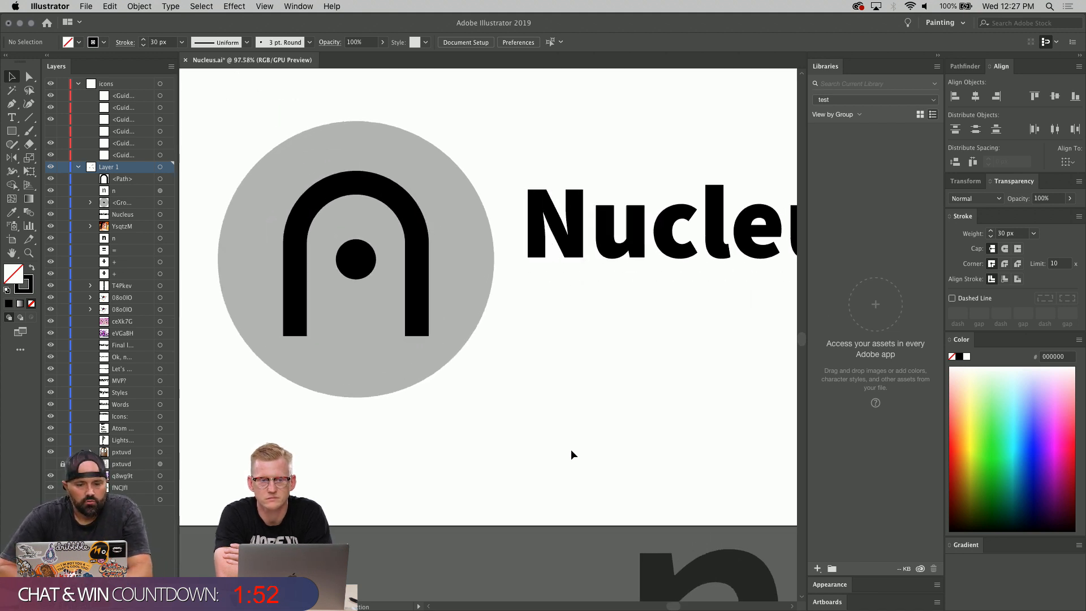
scroll(561, 430, up, 2)
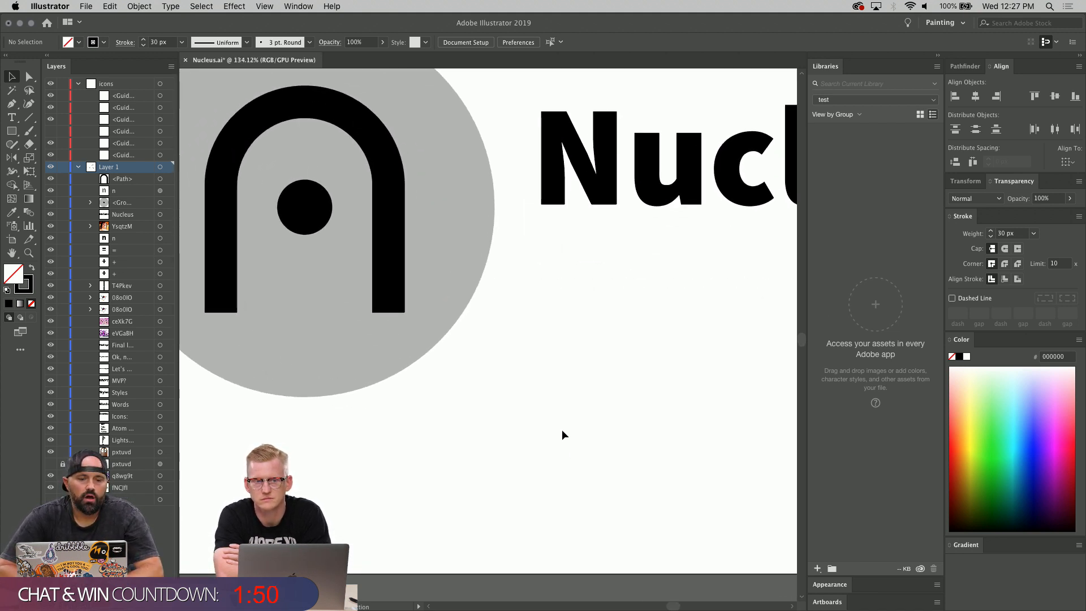
scroll(562, 429, down, 3)
scroll(562, 429, up, 2)
scroll(562, 429, left, 2)
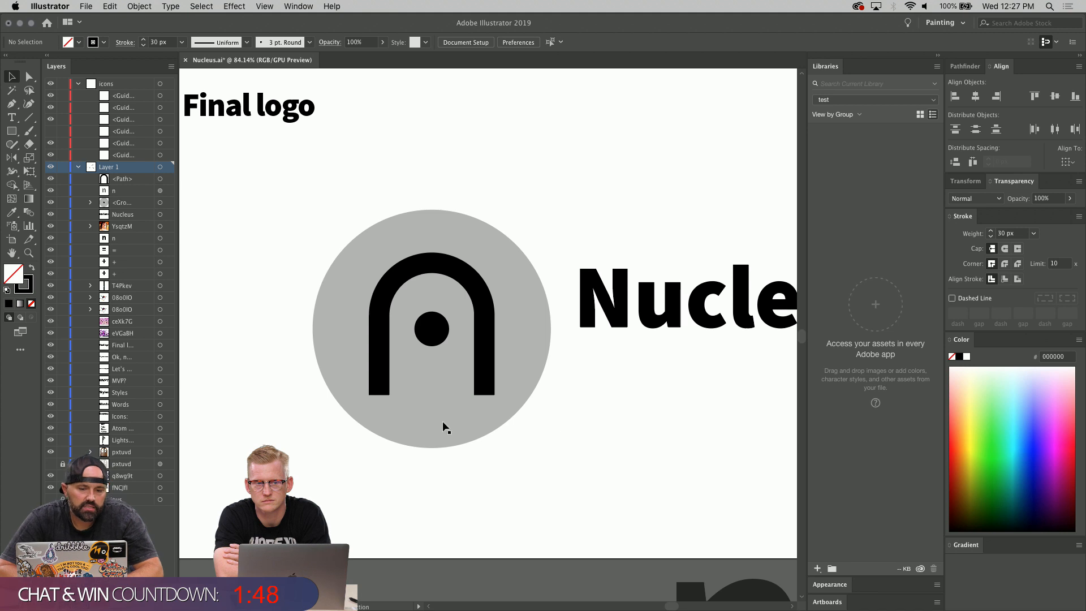
drag(12, 130, 60, 158)
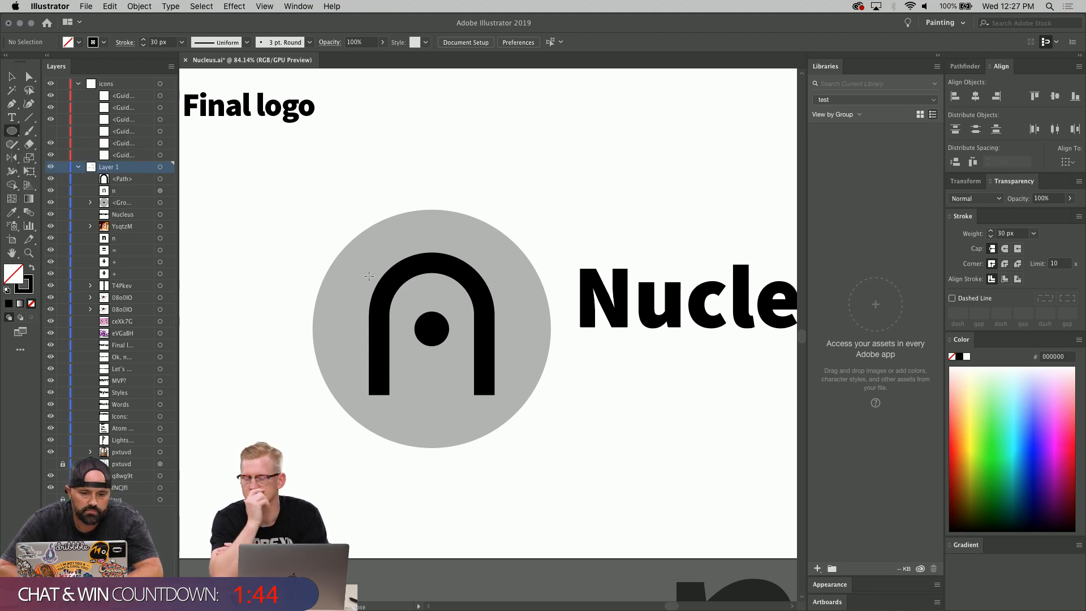
drag(369, 276, 496, 378)
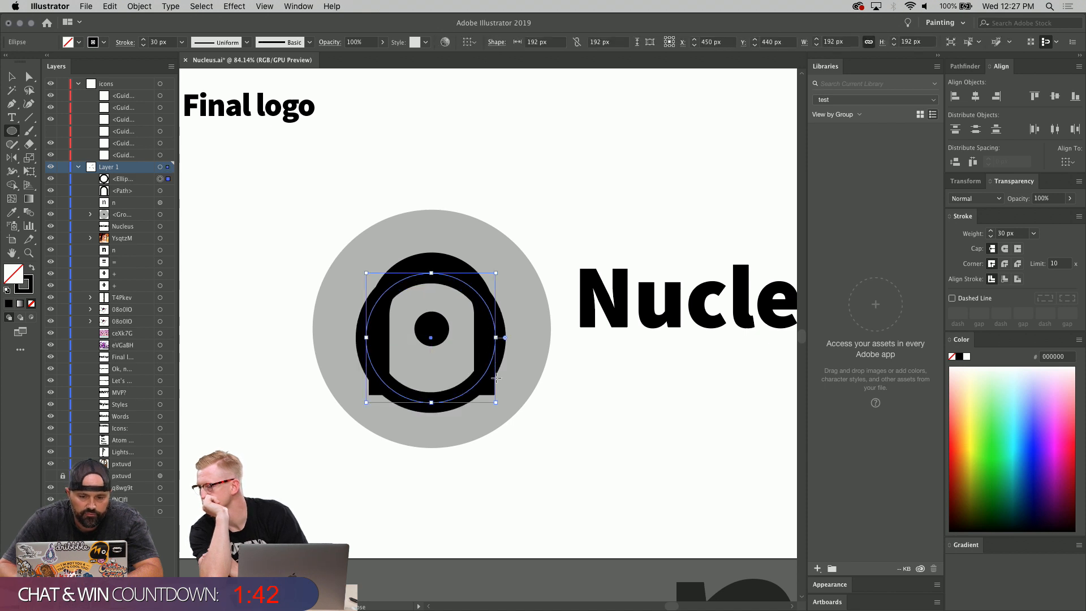
key(shift+Up)
key(shift+Up)
key(shift+Down)
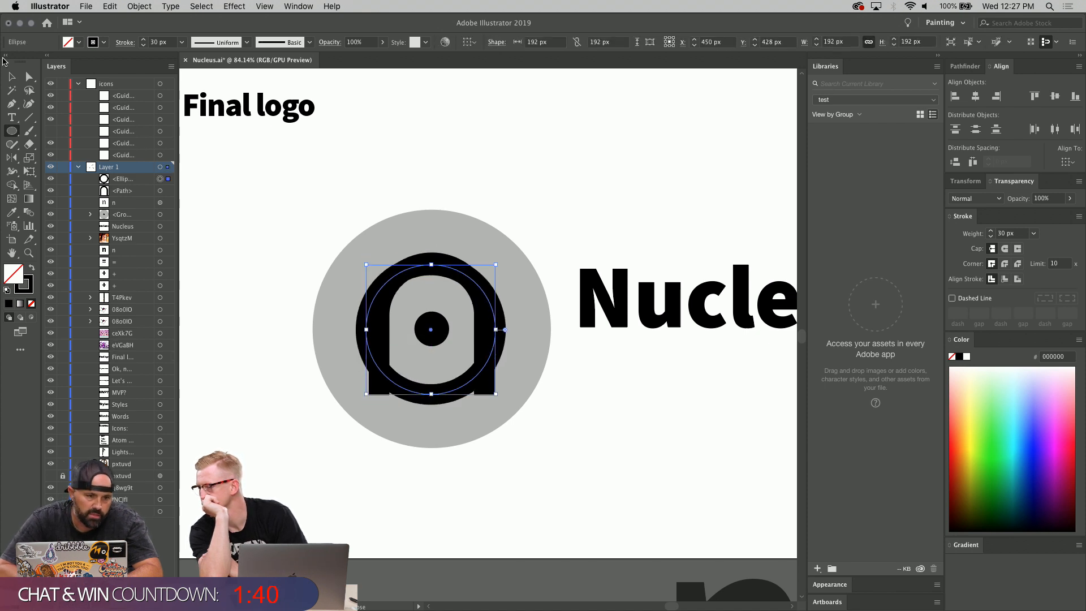
- Scale the stroked circle proportionally to about 186 px so it roughly fits the arch's outline
key(v)
drag(431, 394, 435, 385)
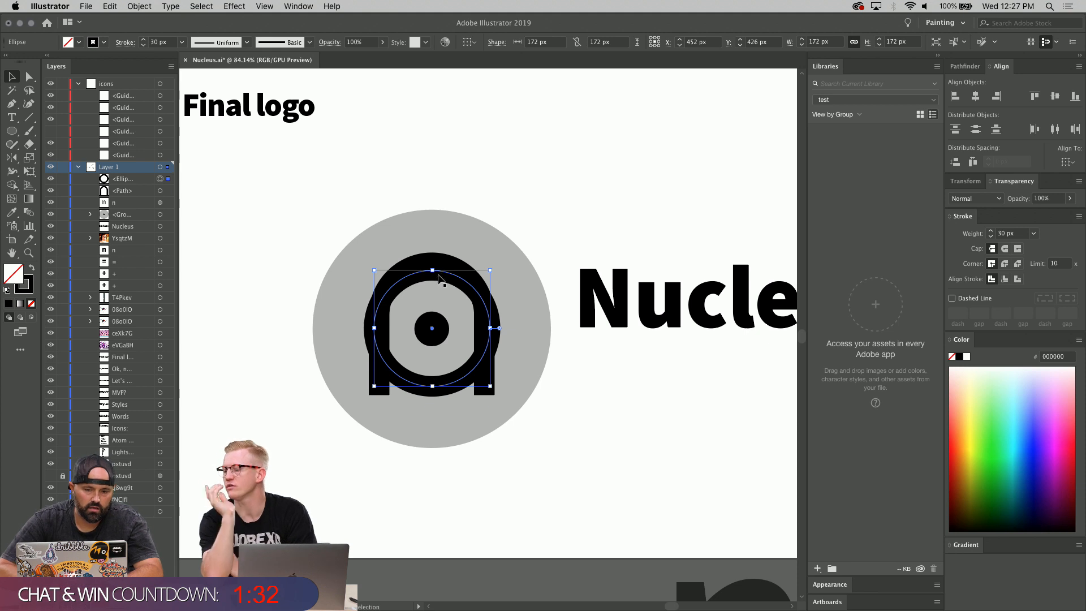
drag(435, 272, 434, 261)
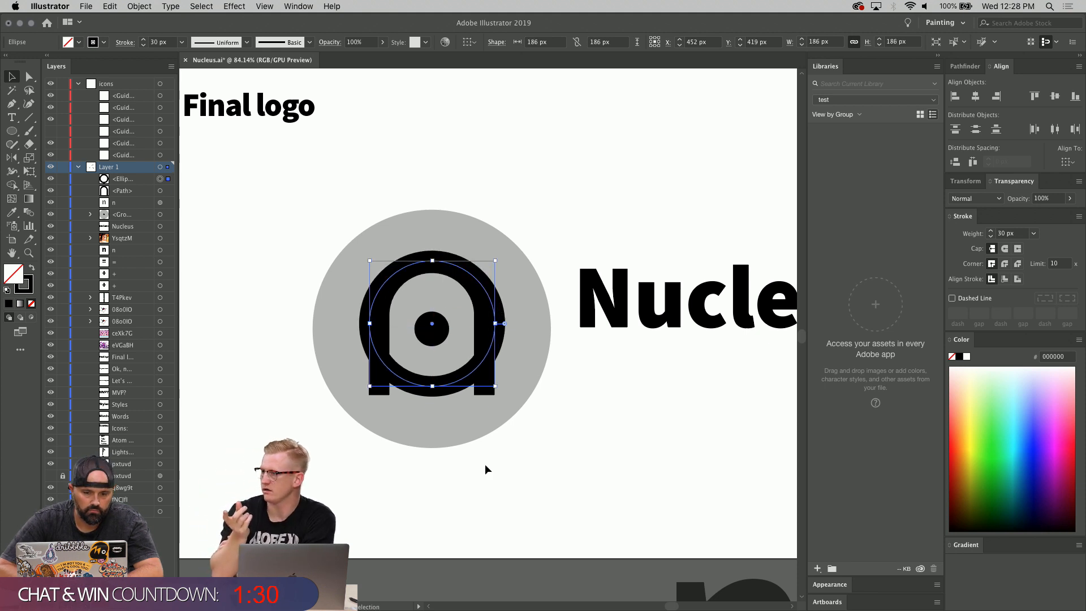
- Align the stroked circle with the circle-and-dot group on their horizontal and vertical centers
shift+click(465, 438)
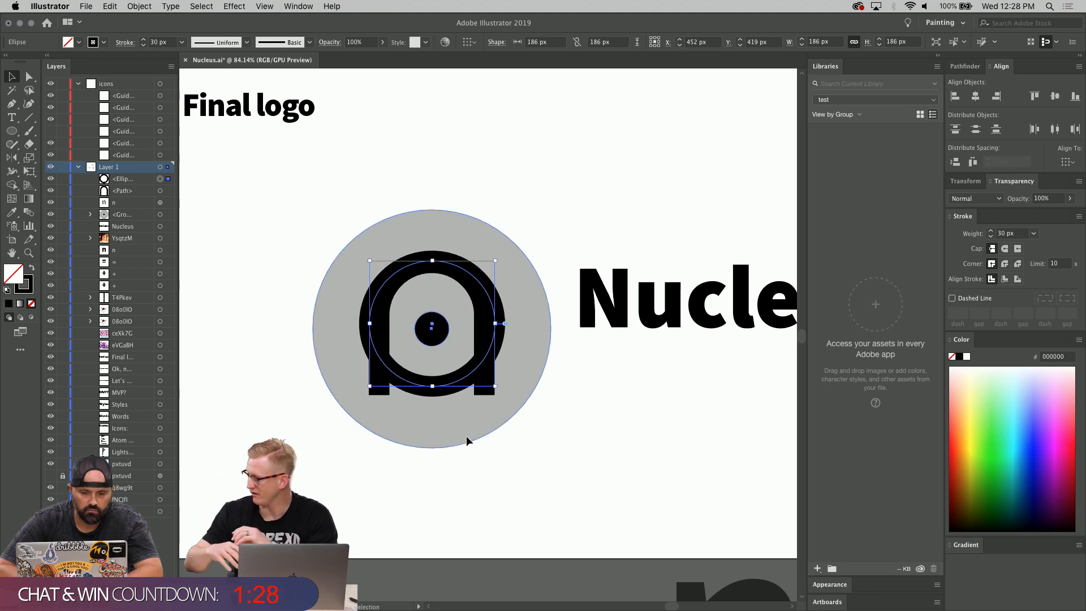
click(977, 101)
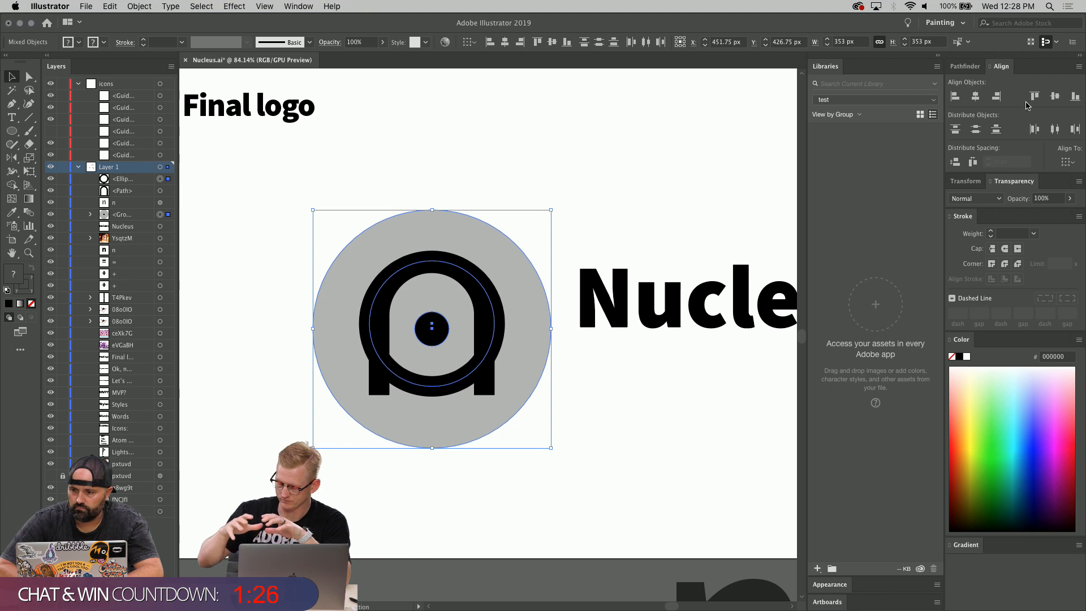
click(1055, 97)
click(709, 352)
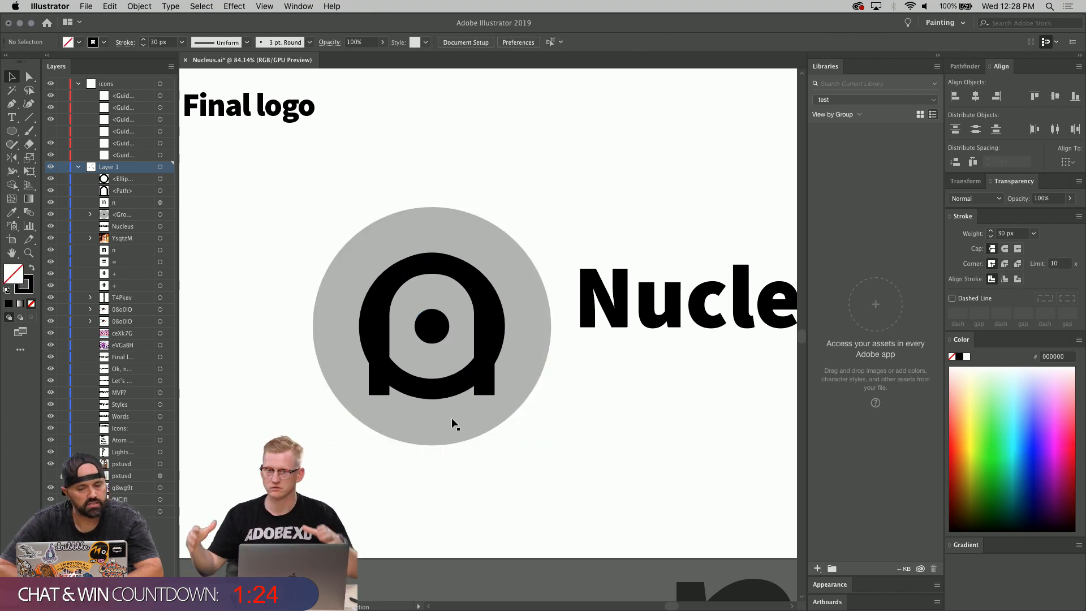
- Delete the stroked circle drawn over the arch
click(440, 391)
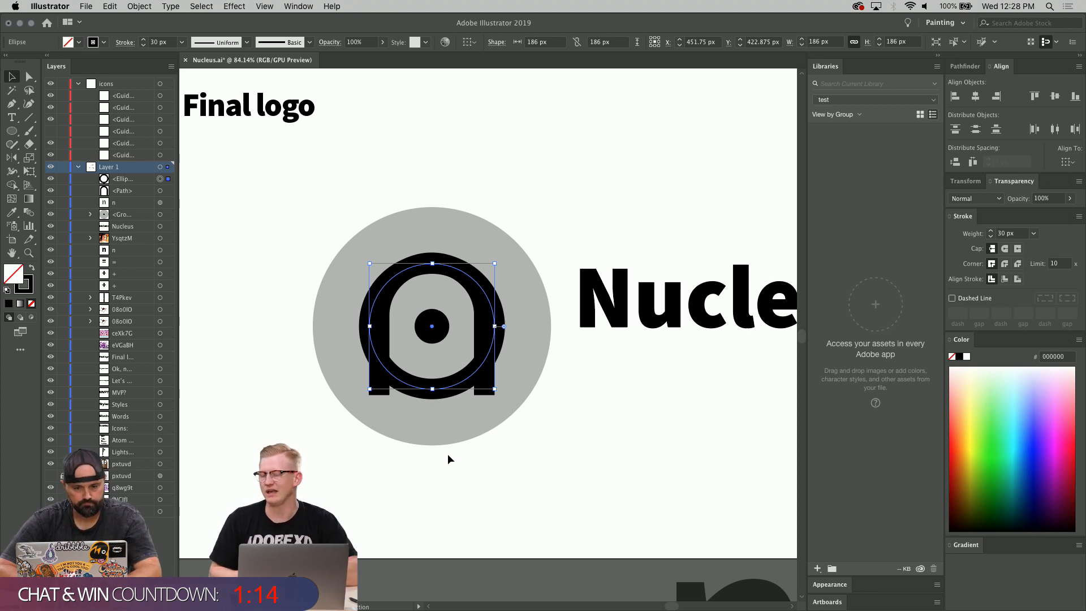
key(BackSpace)
- Inspect the transform values of the arch's lower-left end anchor point, and select the whole arch path to check its dimensions
click(478, 365)
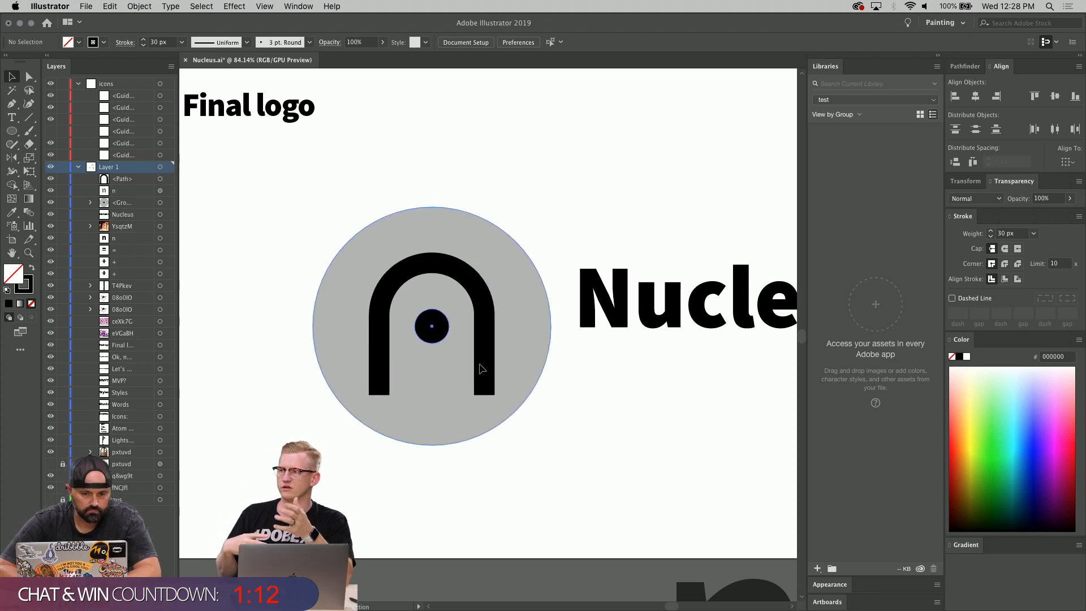
click(30, 76)
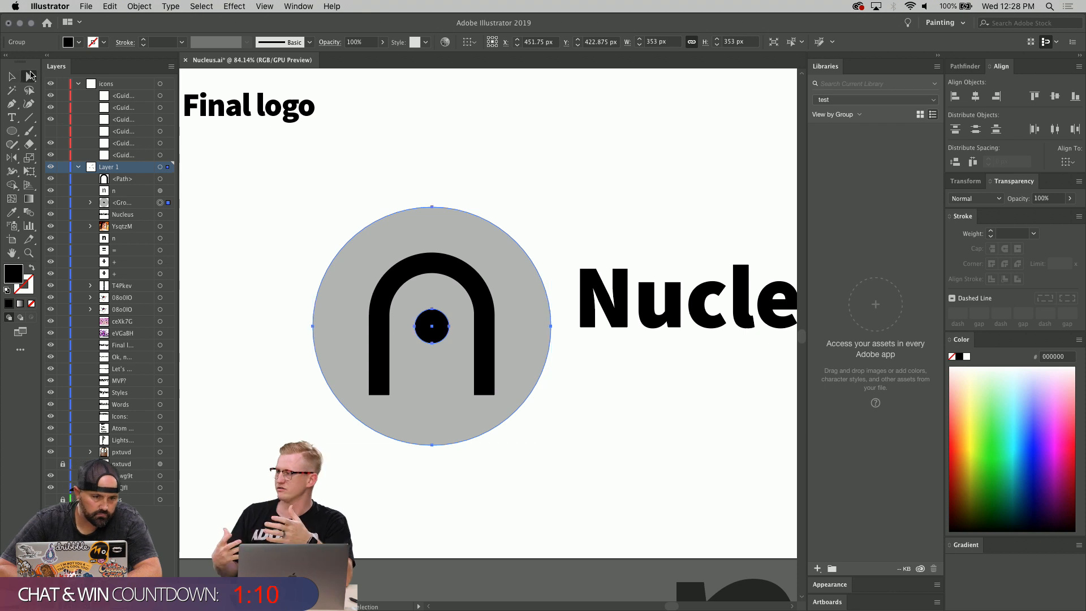
click(380, 371)
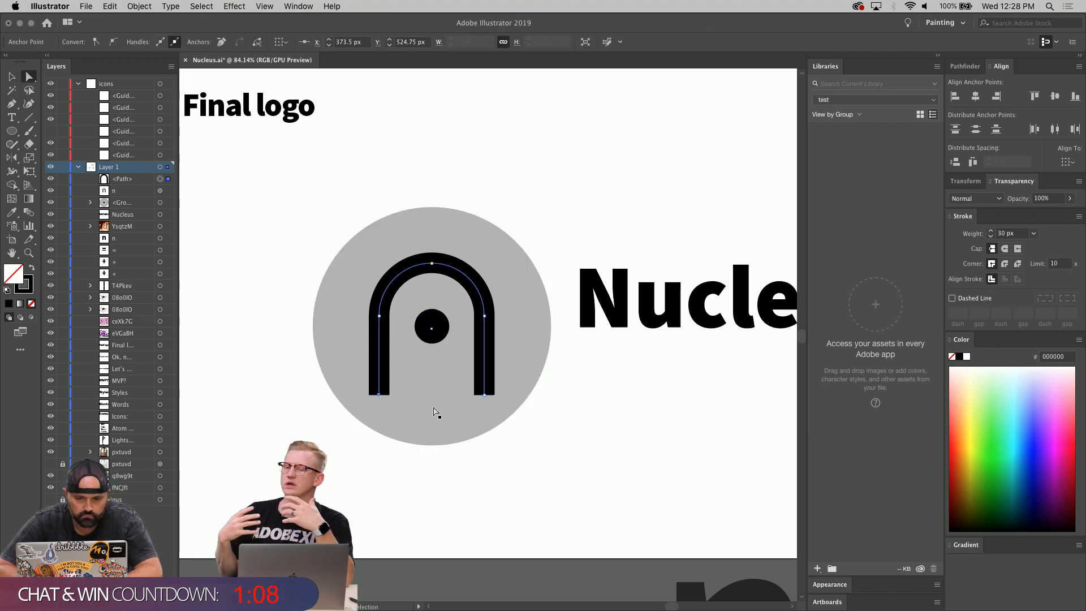
click(966, 181)
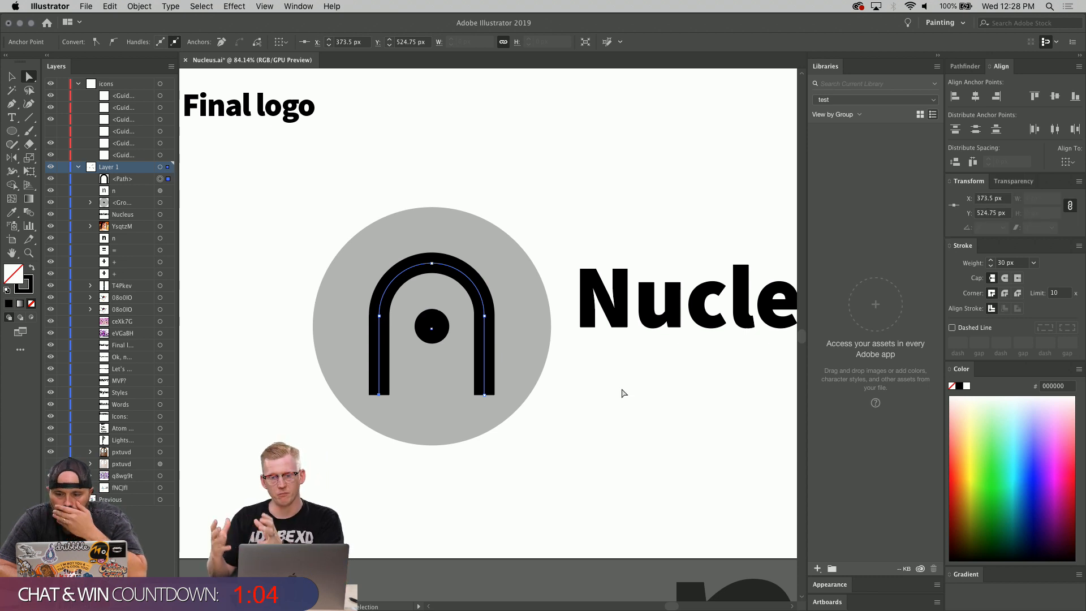
scroll(622, 393, down, 1)
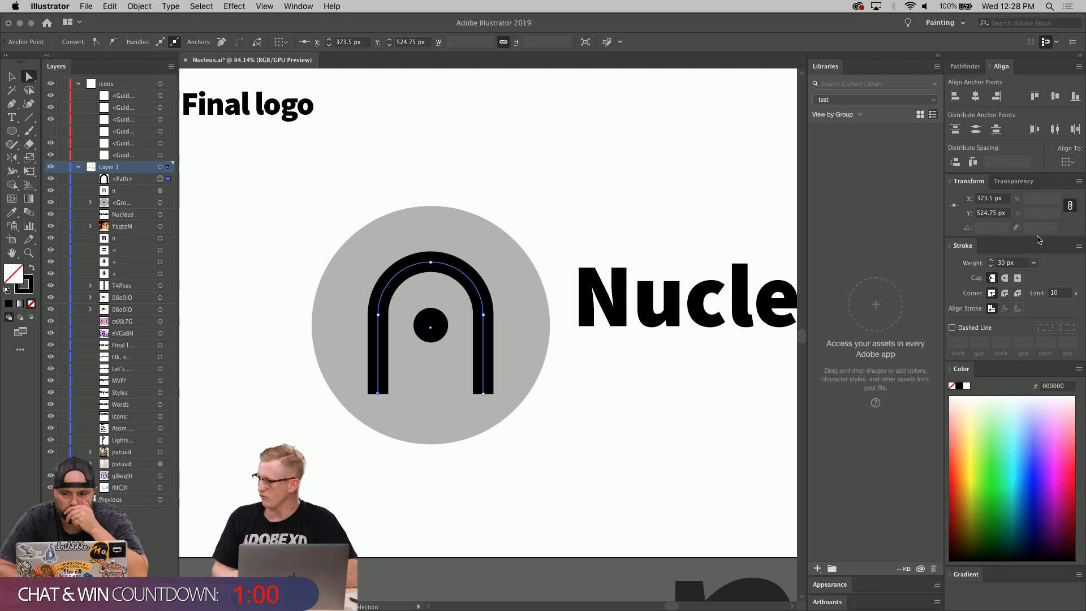
click(679, 384)
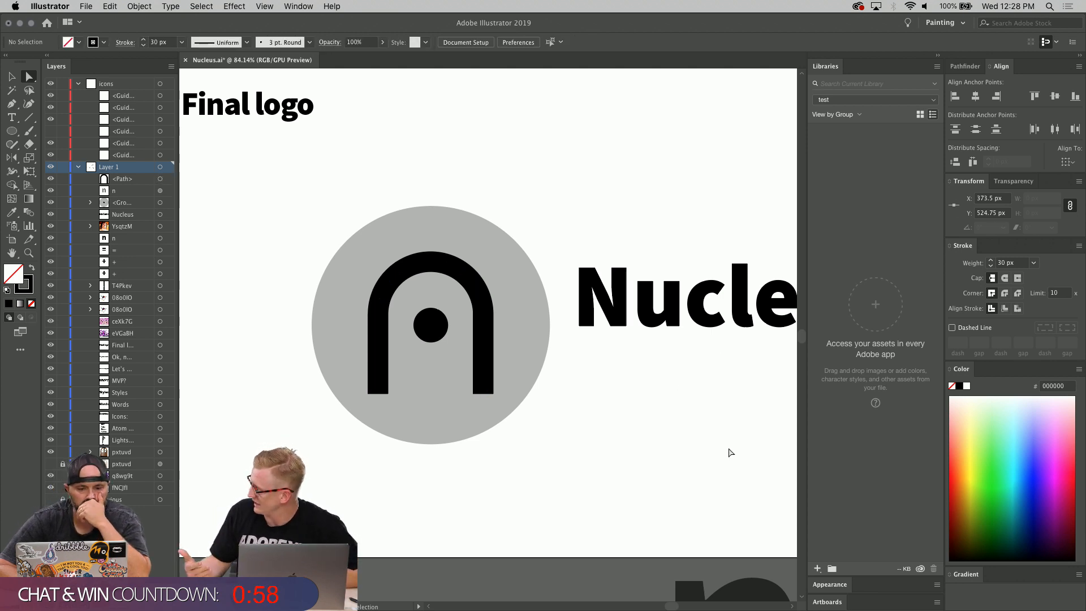
click(11, 81)
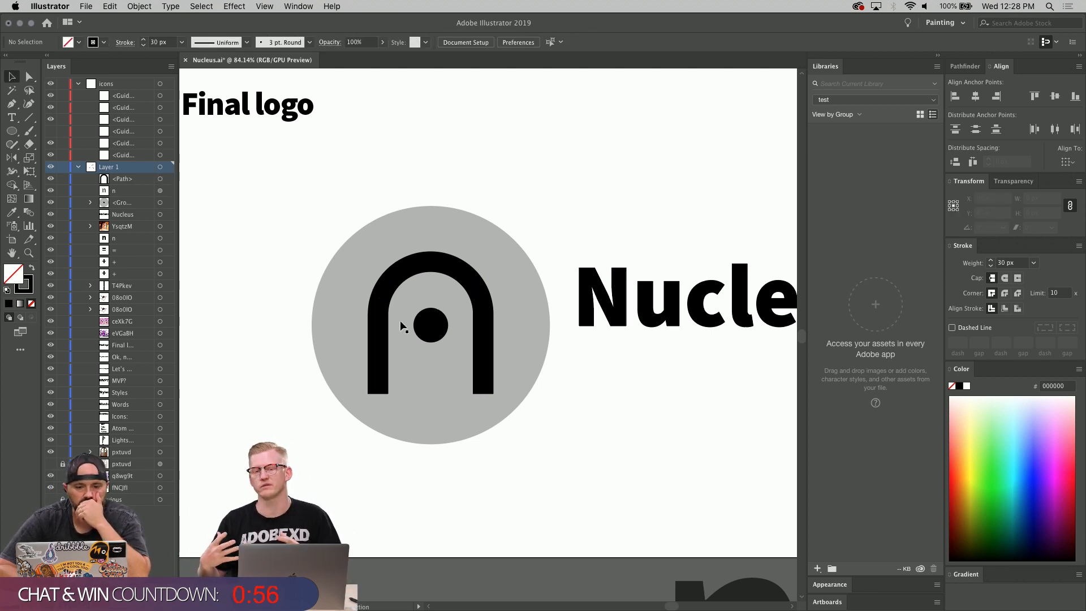
click(482, 364)
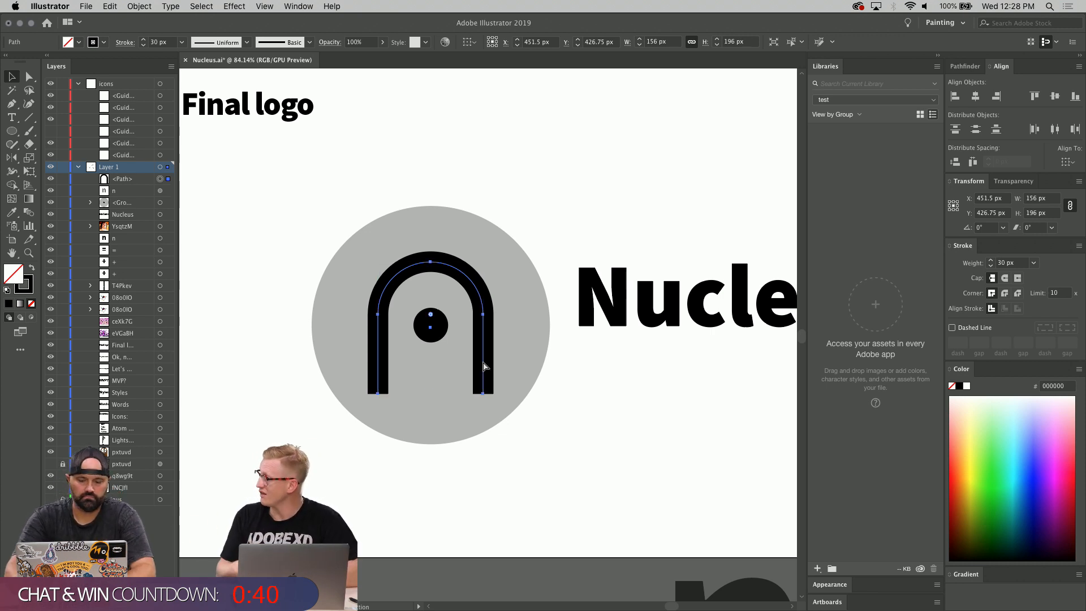
- Group the arch, dot and gray circle of the final logo mark into one object
key(super+minus)
key(super+minus)
key(super+minus)
scroll(484, 366, right, 3)
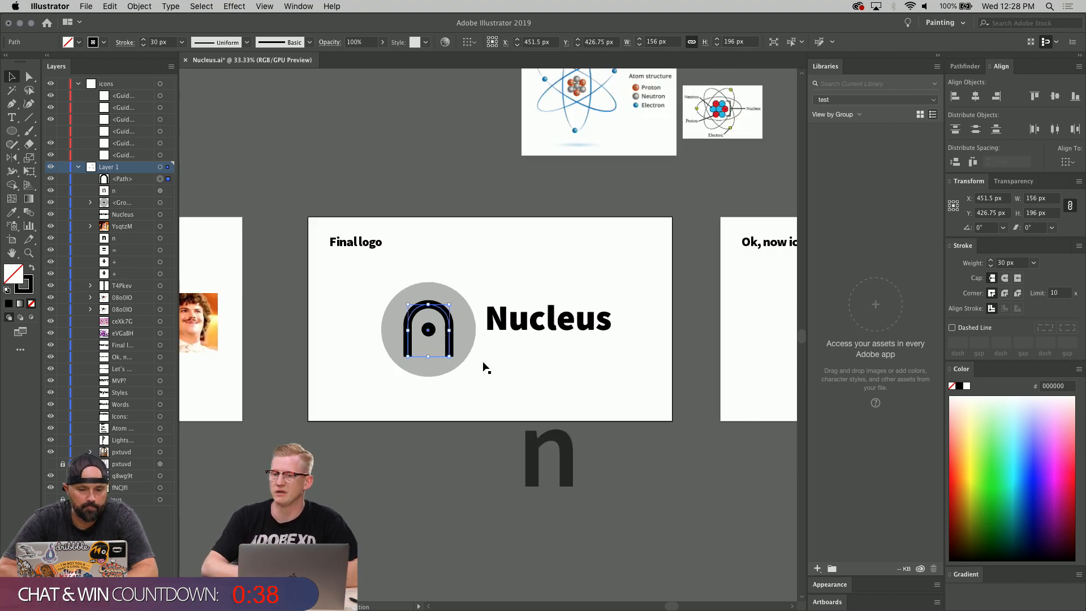
click(458, 382)
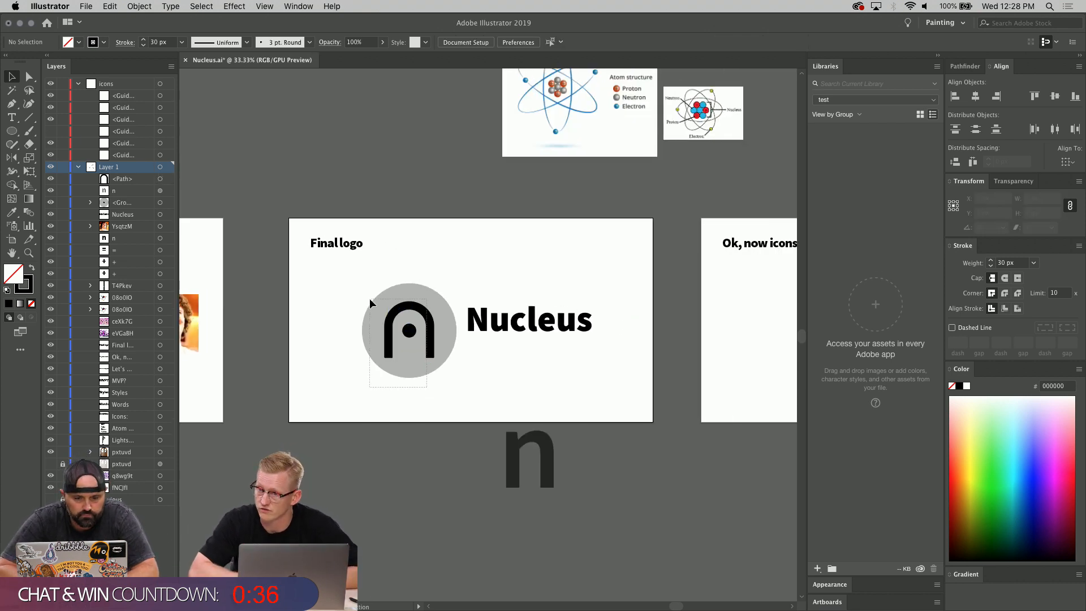
drag(369, 297, 369, 298)
key(super+g)
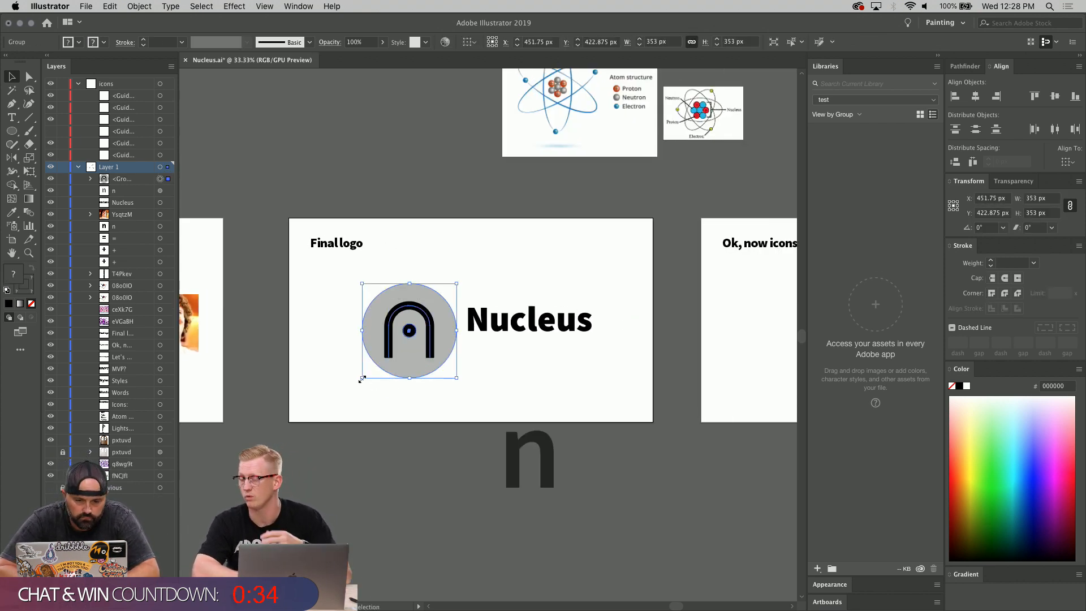
- Try scaling the grouped logo mark down proportionally to about half its size, and undo the scaling
drag(362, 379, 407, 332)
click(436, 389)
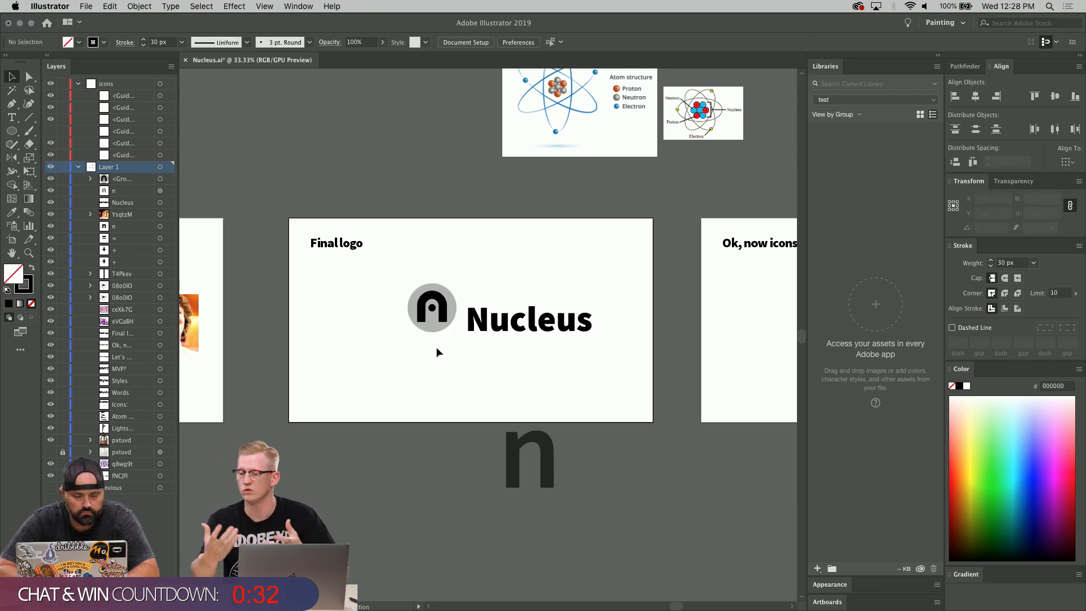
key(super+z)
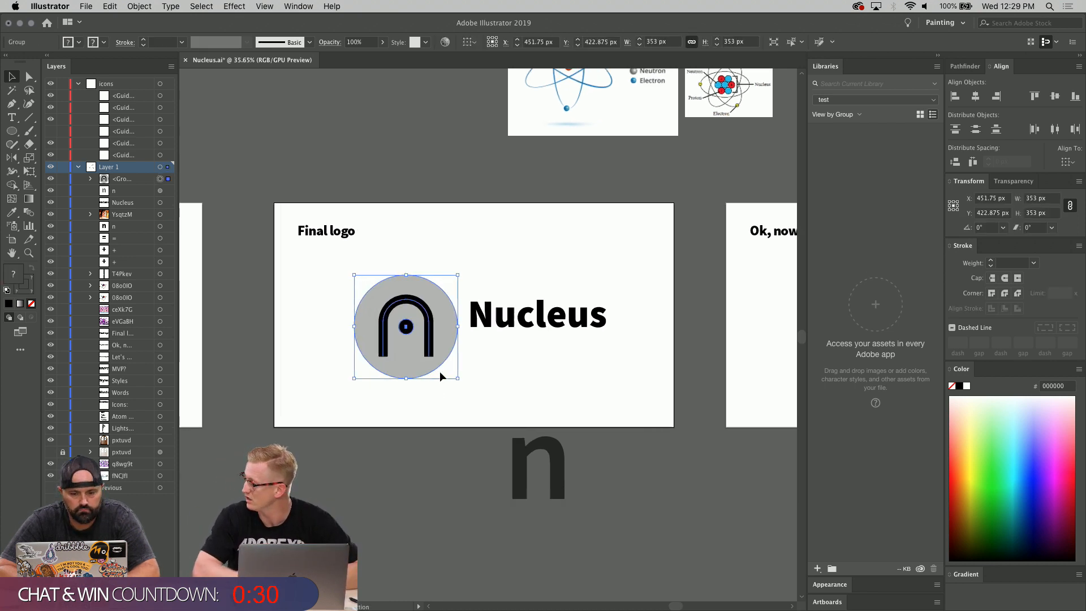
- Check the measurement units in the preferences without changing them, and reselect the grouped logo mark
scroll(439, 371, up, 5)
click(56, 5)
mouse_move(101, 38)
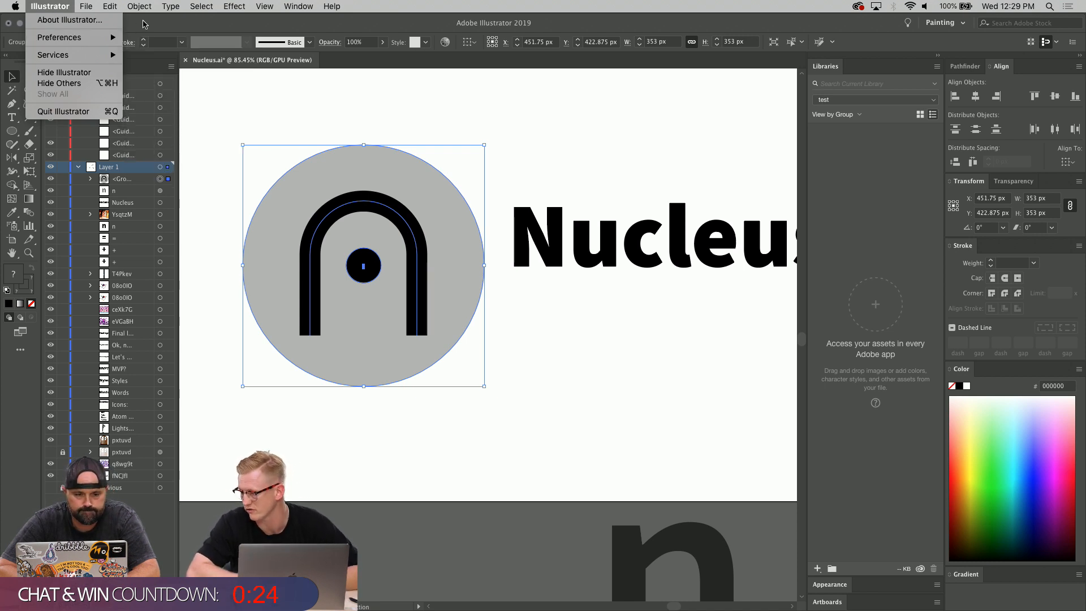
click(141, 64)
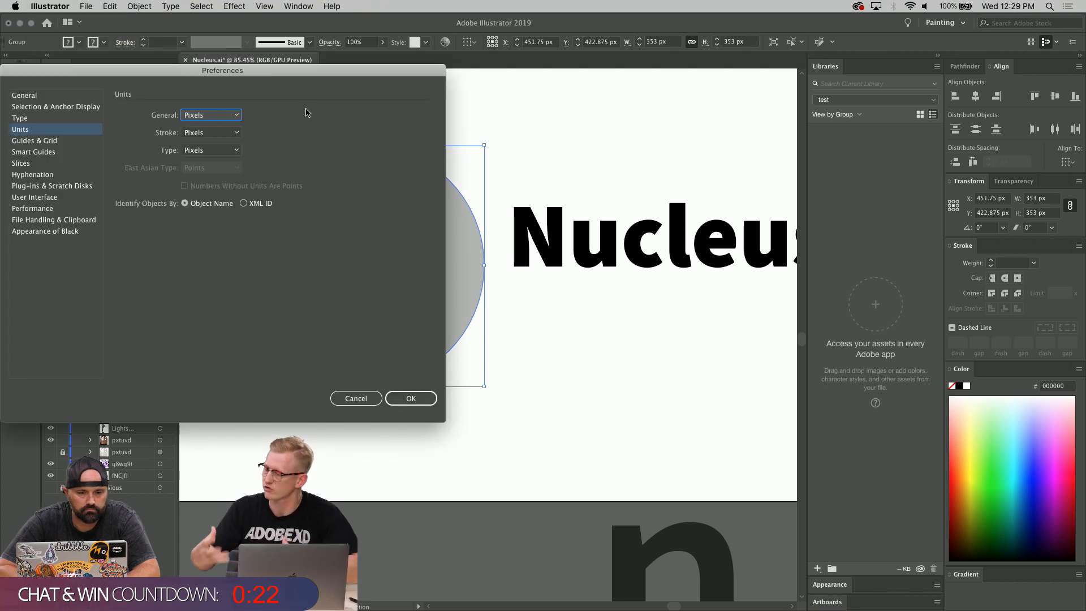
click(369, 397)
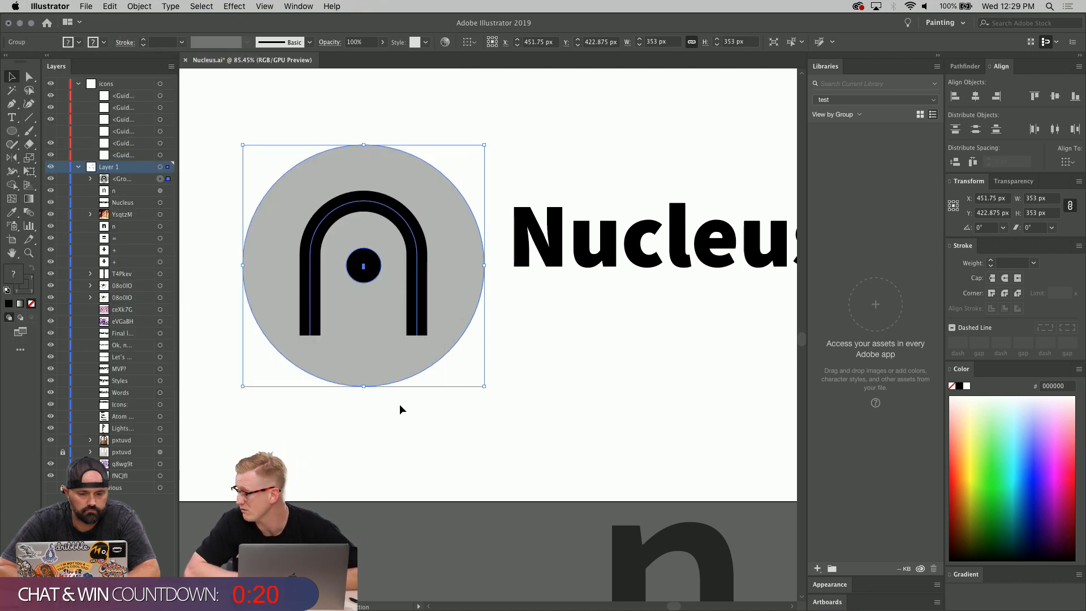
click(405, 428)
scroll(405, 436, down, 2)
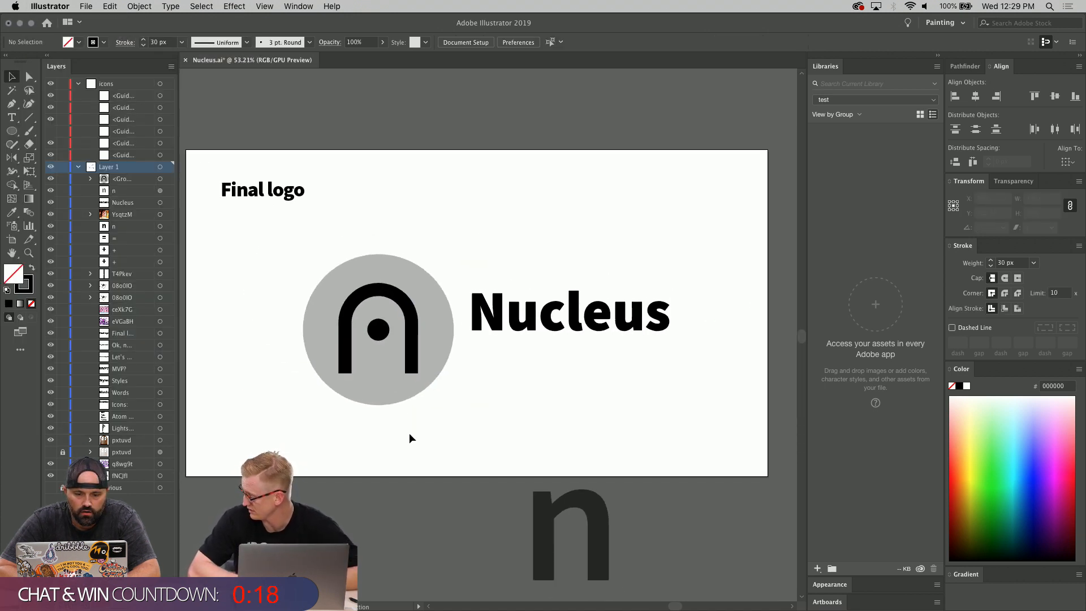
click(384, 402)
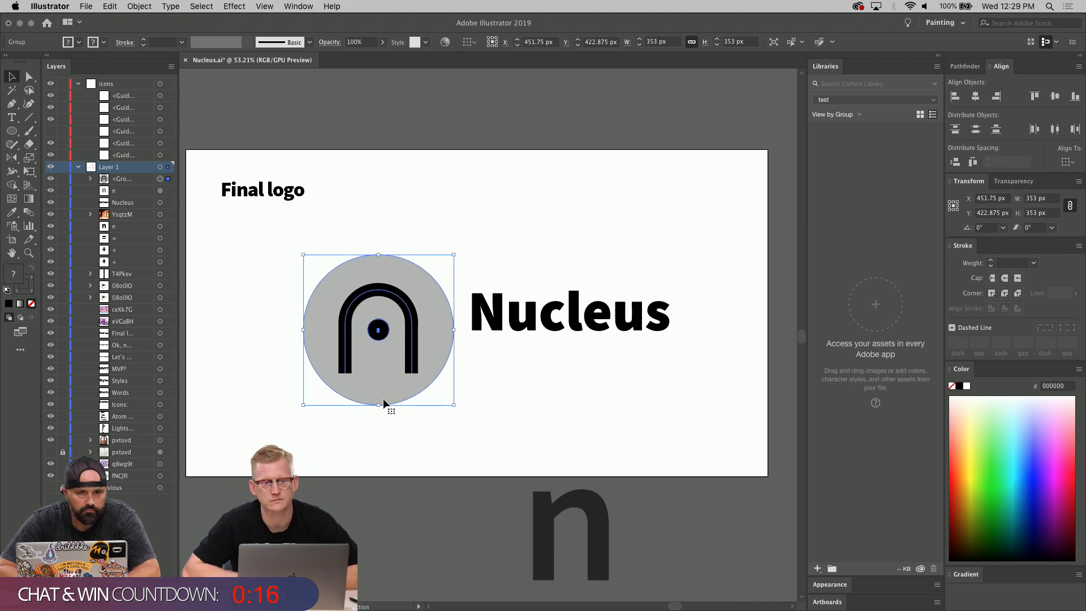
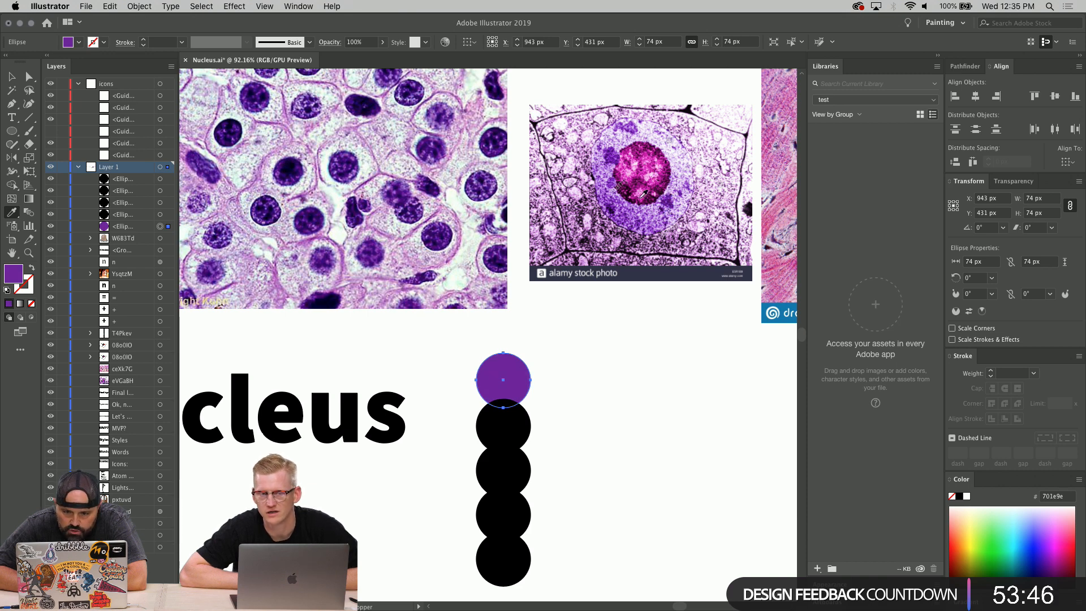
- Try light purple b06bdd and dark violet 280071, sampled from the cell photos, as the top circle's fill
click(618, 210)
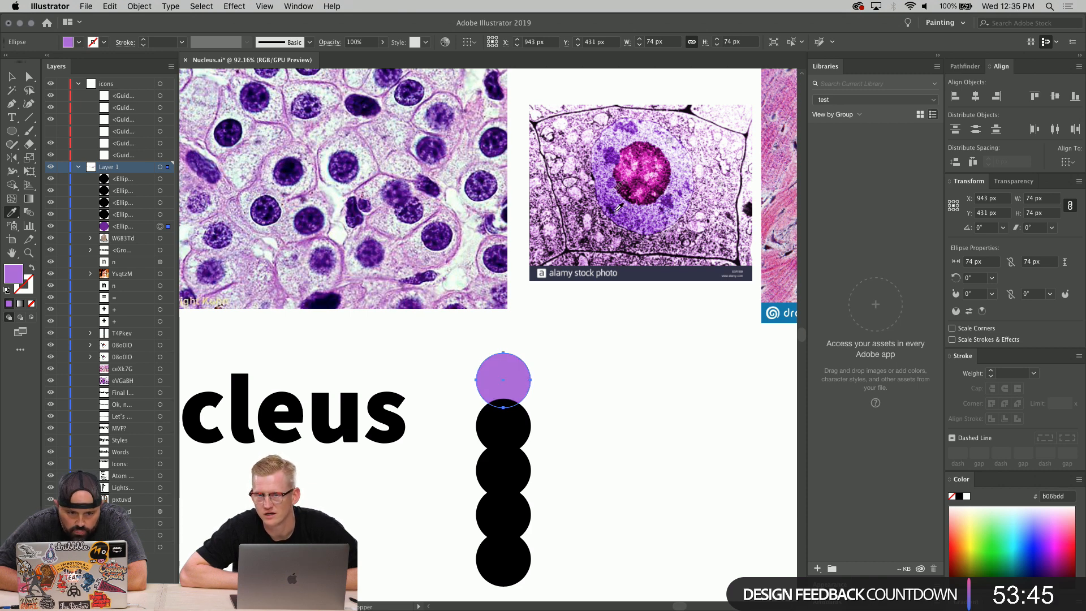
click(432, 232)
click(434, 234)
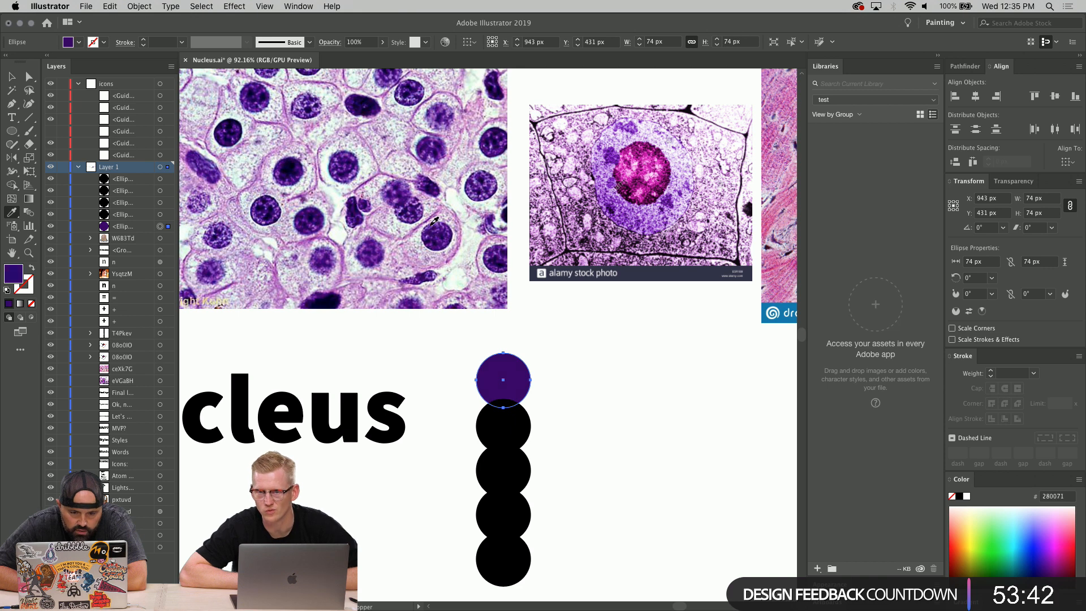
click(437, 233)
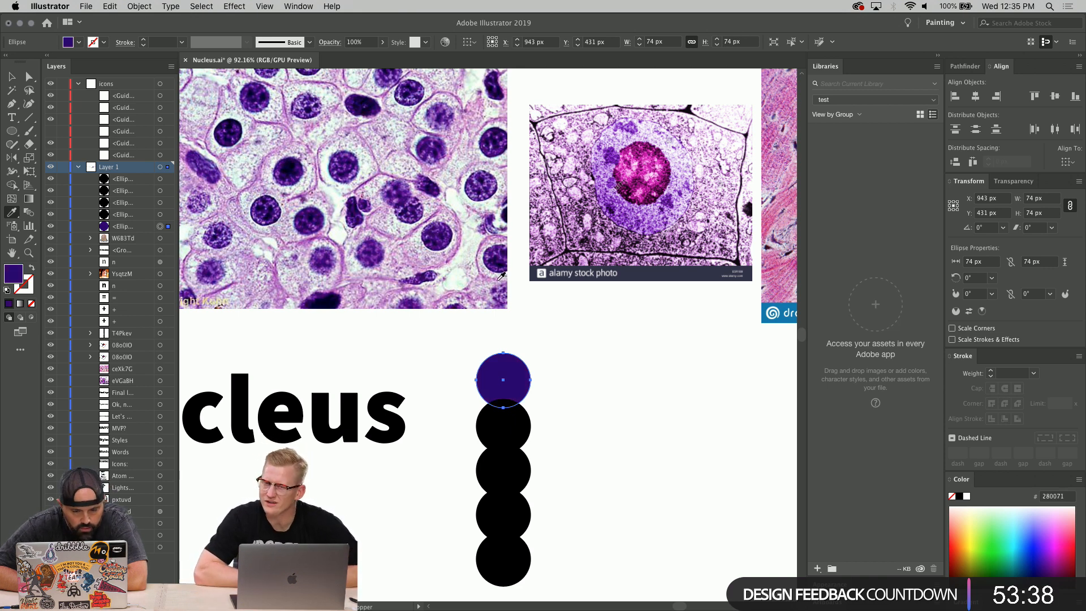
- Try several pink, magenta and plum fills for the top circle, sampled from the magenta nucleus in the single-cell photo
click(643, 188)
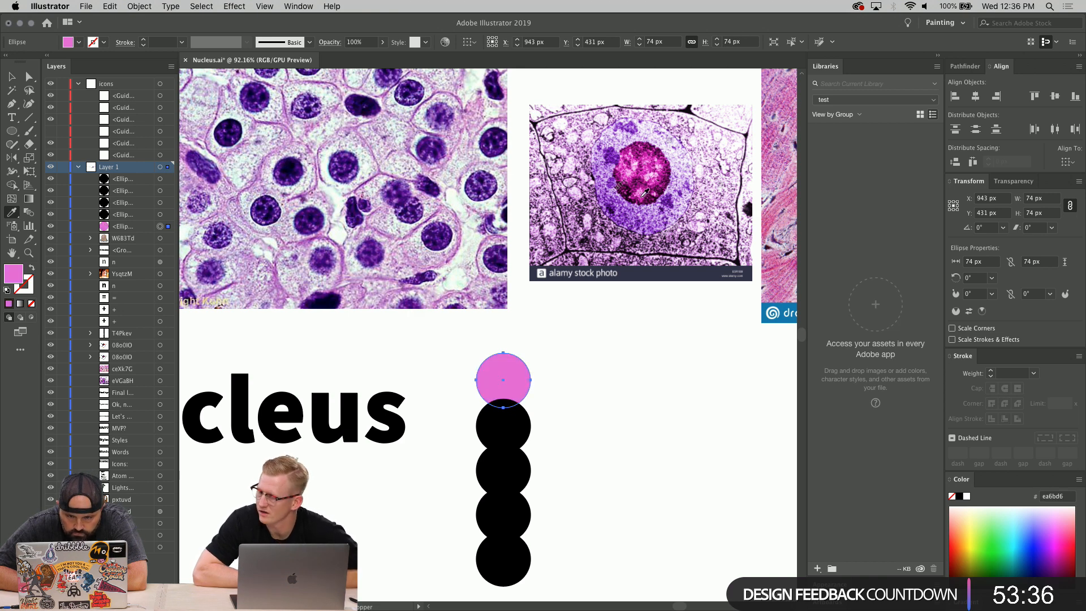
click(640, 195)
click(629, 176)
click(632, 171)
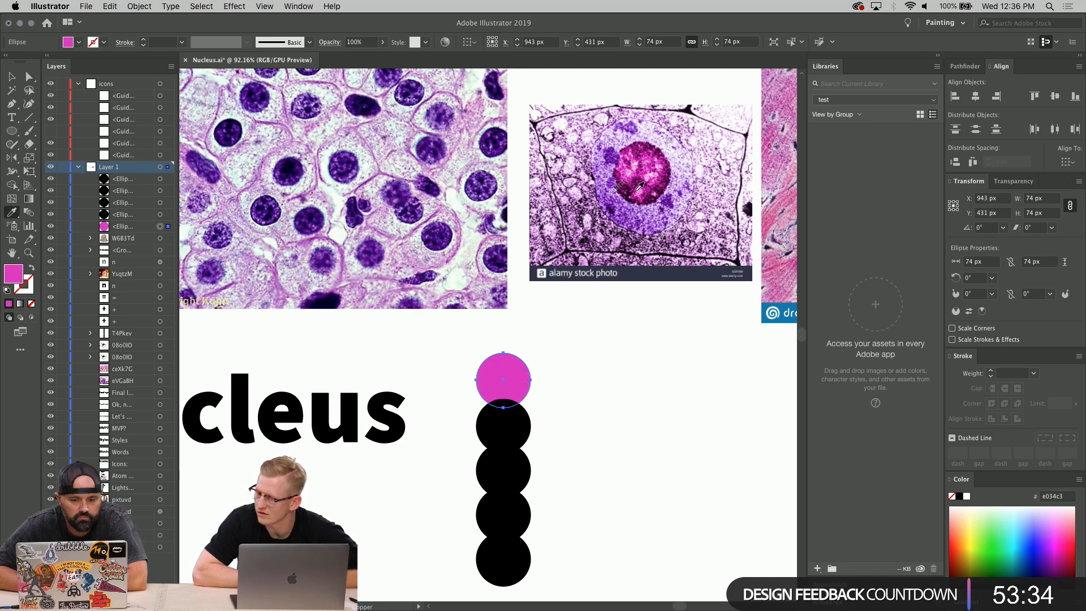
click(641, 202)
click(651, 194)
click(648, 188)
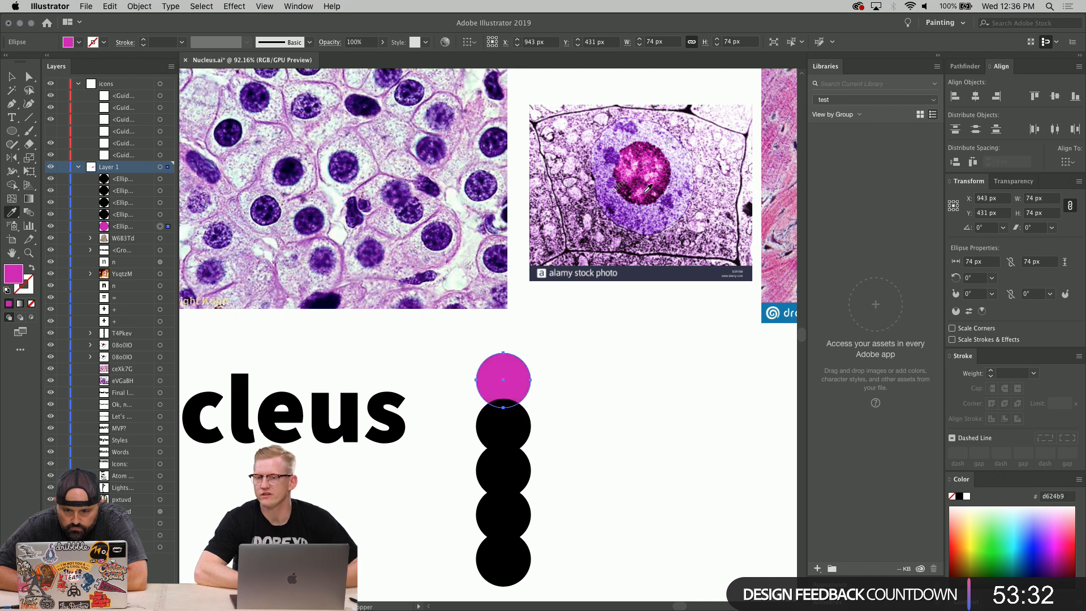
click(645, 173)
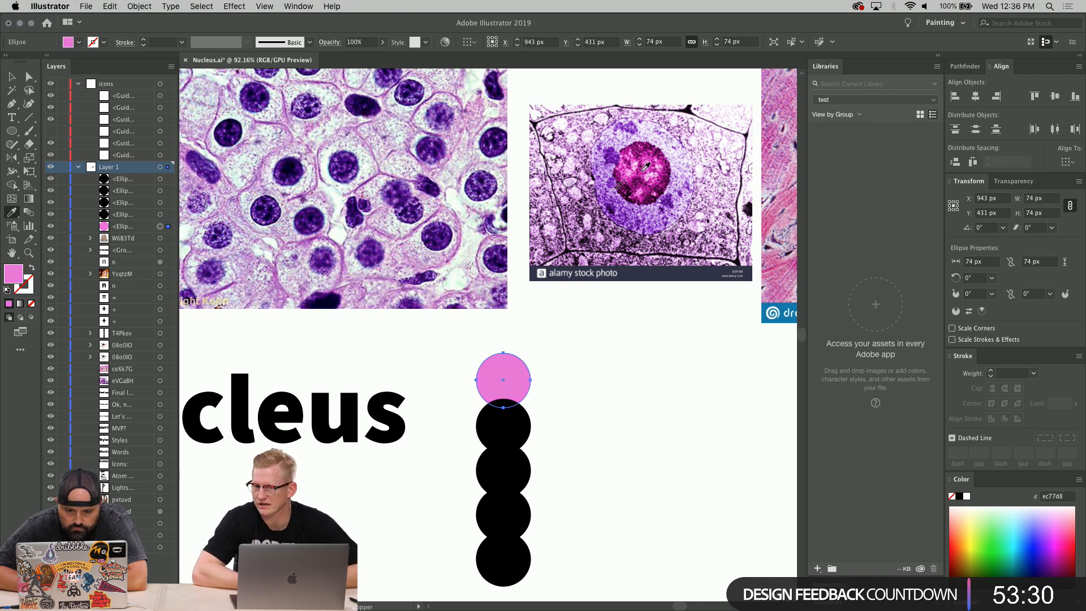
click(645, 168)
click(643, 175)
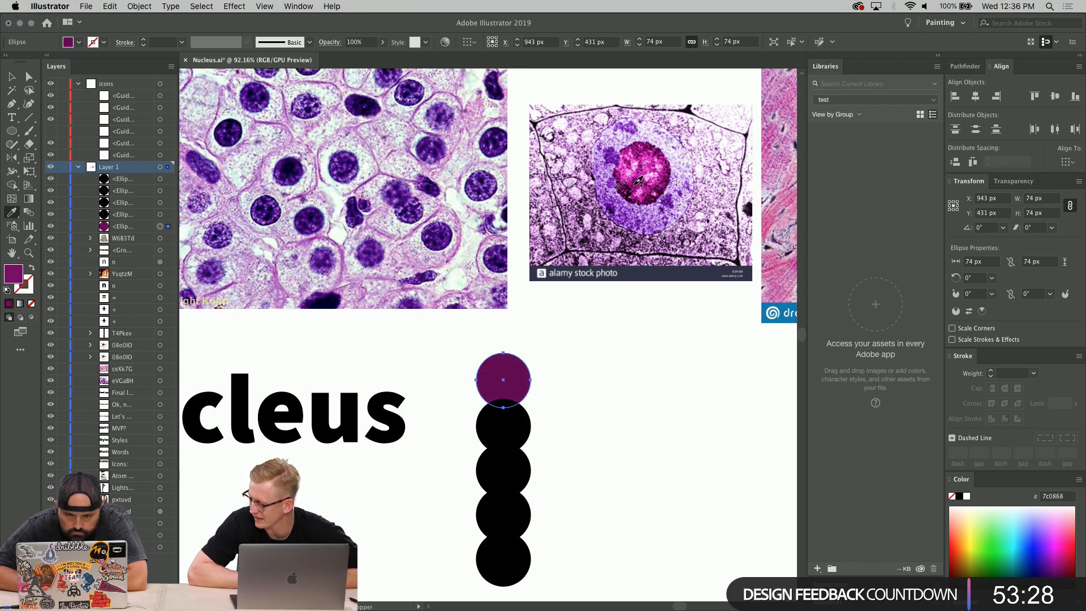
click(641, 180)
click(642, 174)
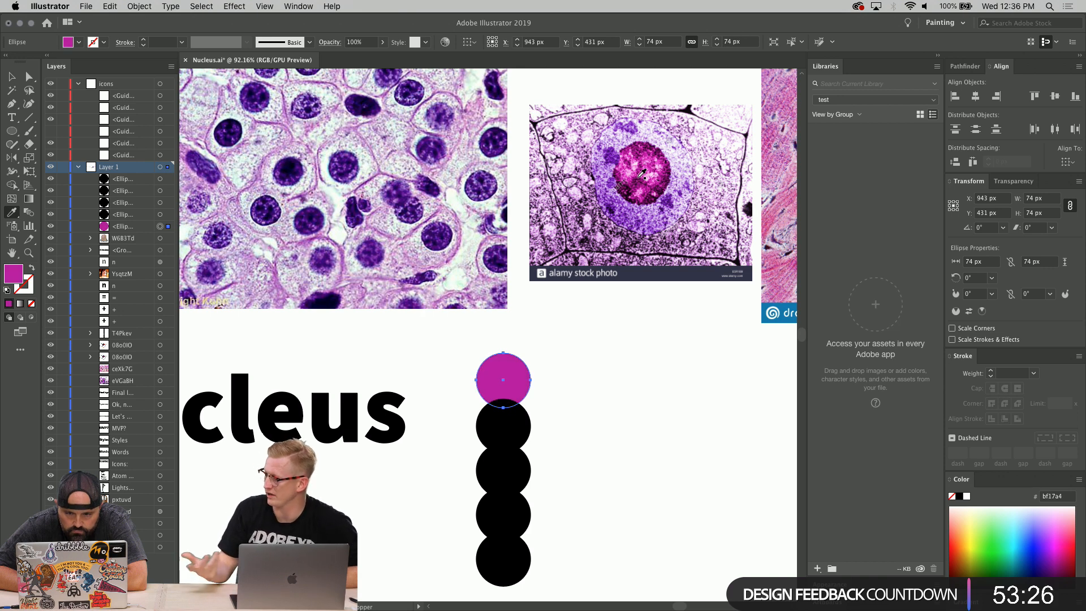
click(642, 175)
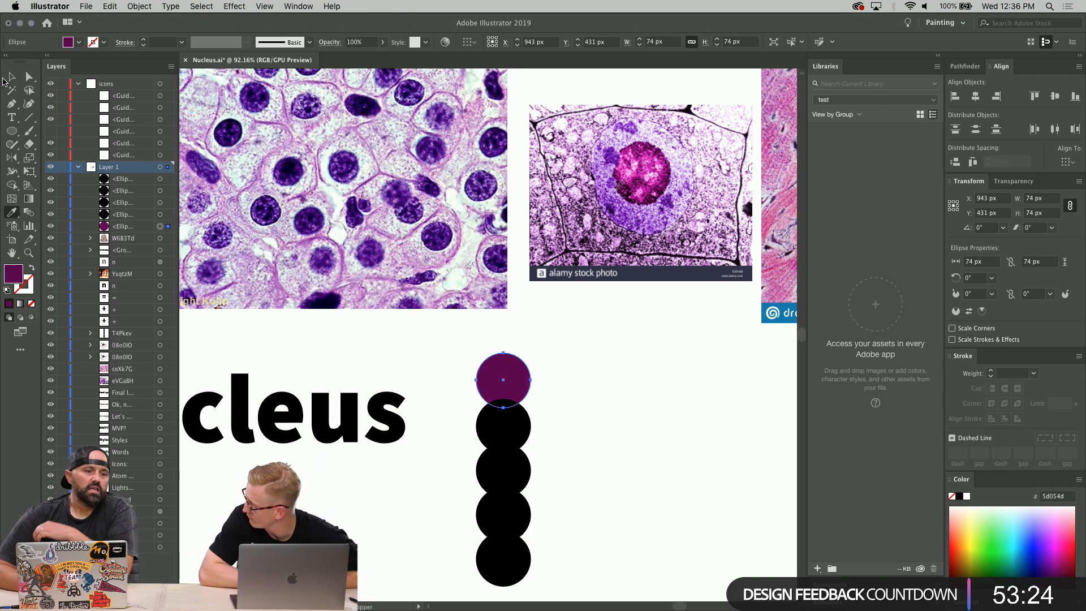
click(12, 78)
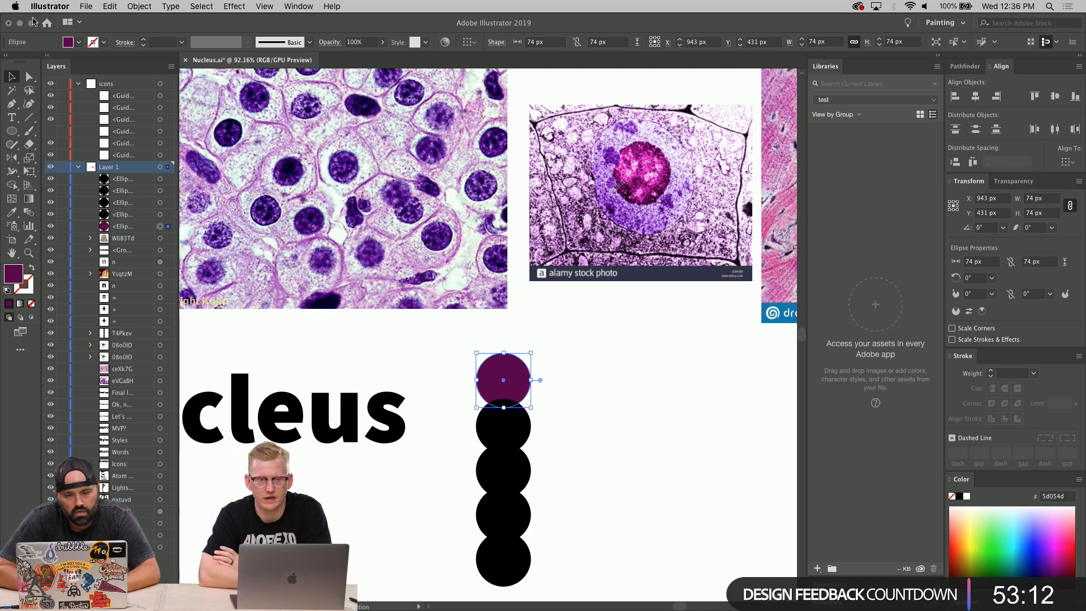
- Fill the top circle with purple 6b1f9f, sampled from the area around the nucleus in the single-cell photo
key(i)
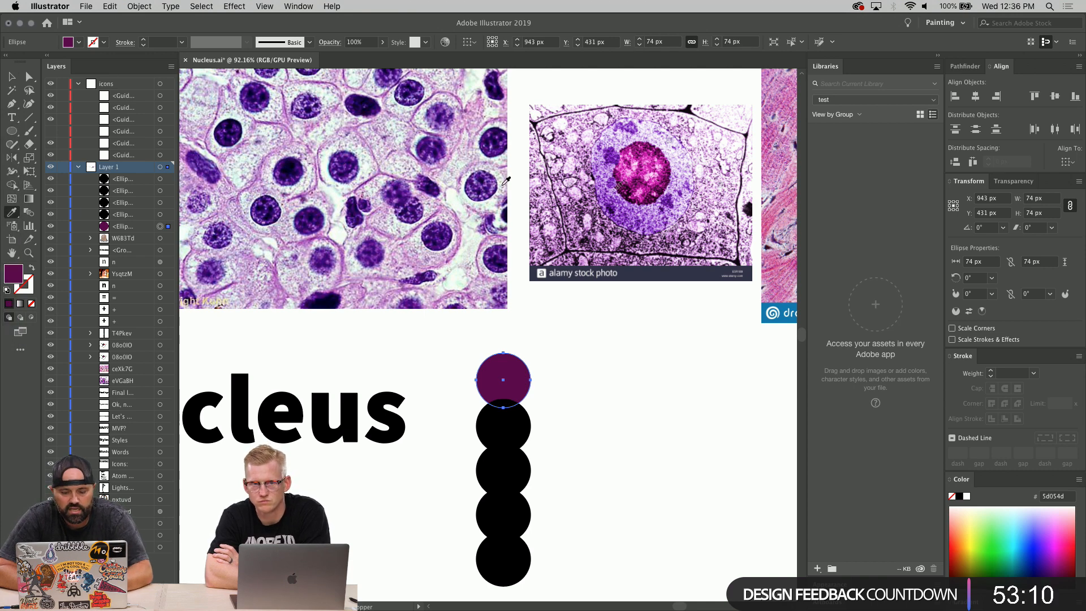
click(669, 195)
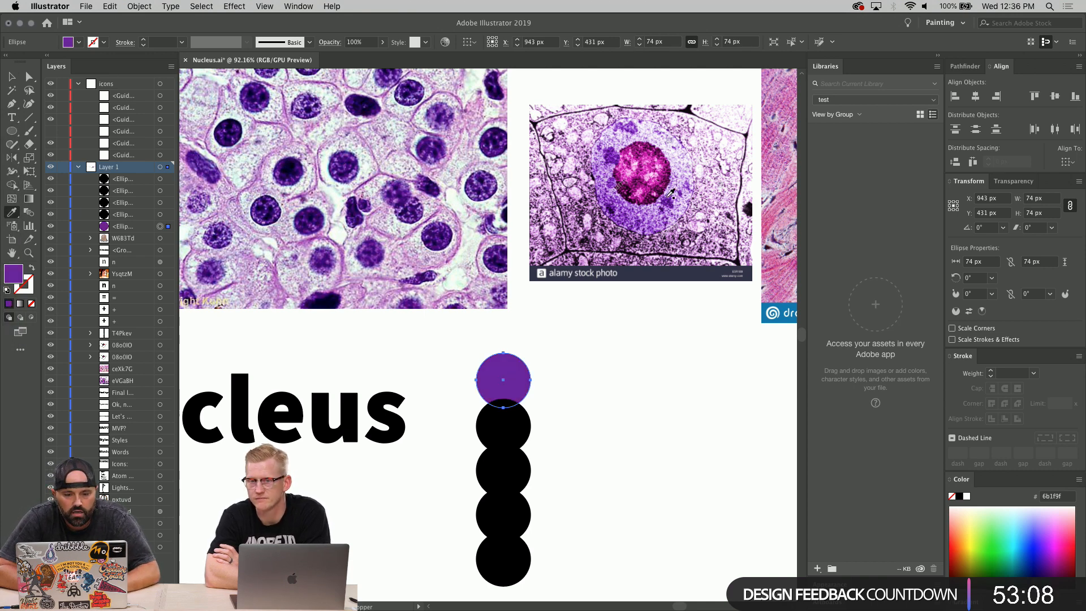
click(13, 75)
- Fill the second circle with pink d73877, sampled from the pink tissue photo
scroll(548, 413, right, 3)
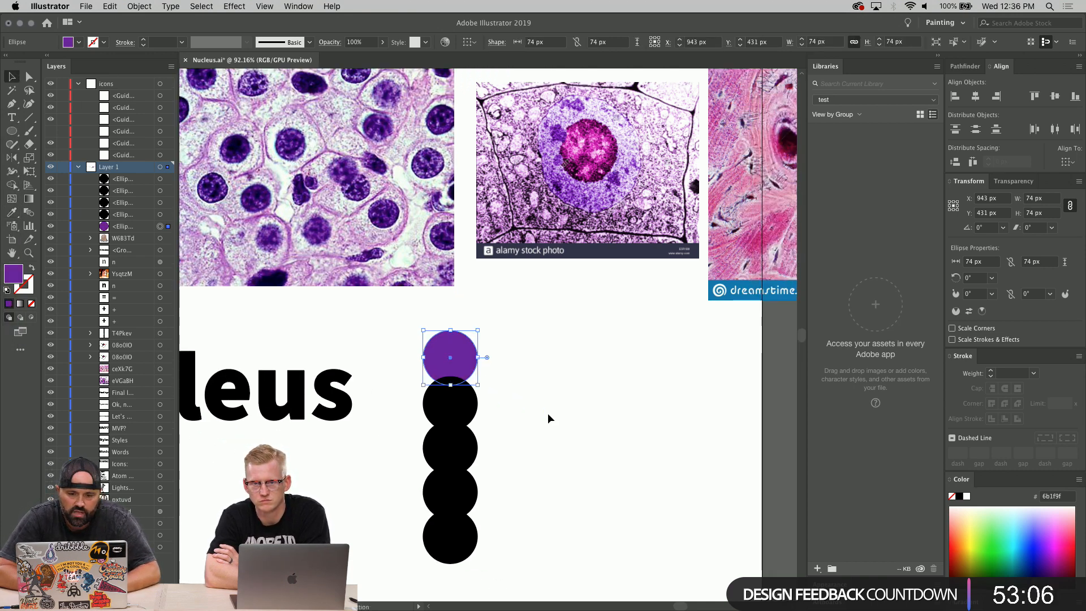
click(441, 405)
scroll(543, 416, right, 3)
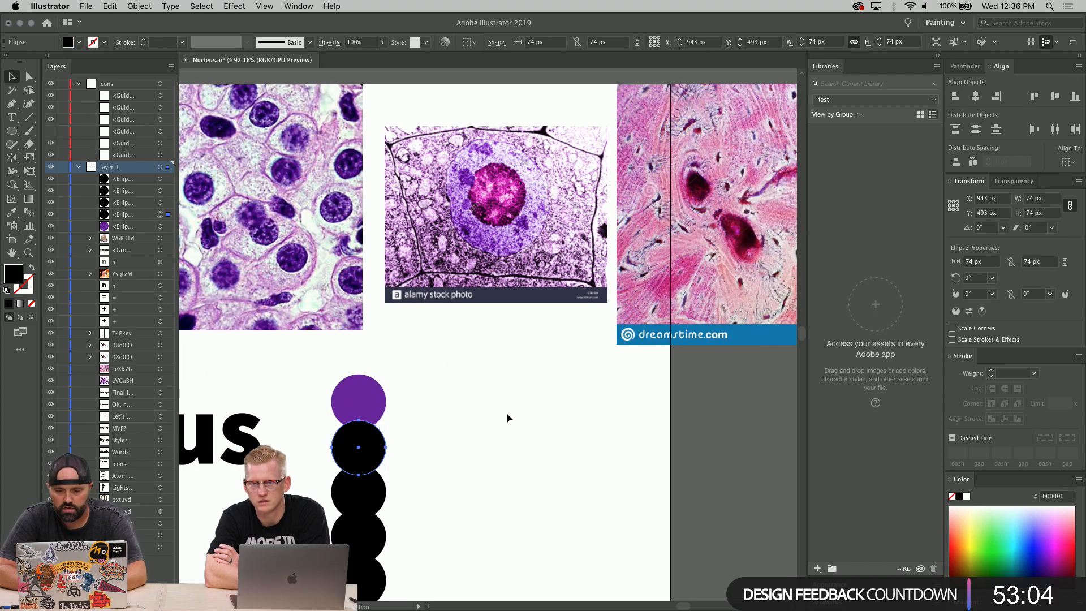
key(i)
click(693, 259)
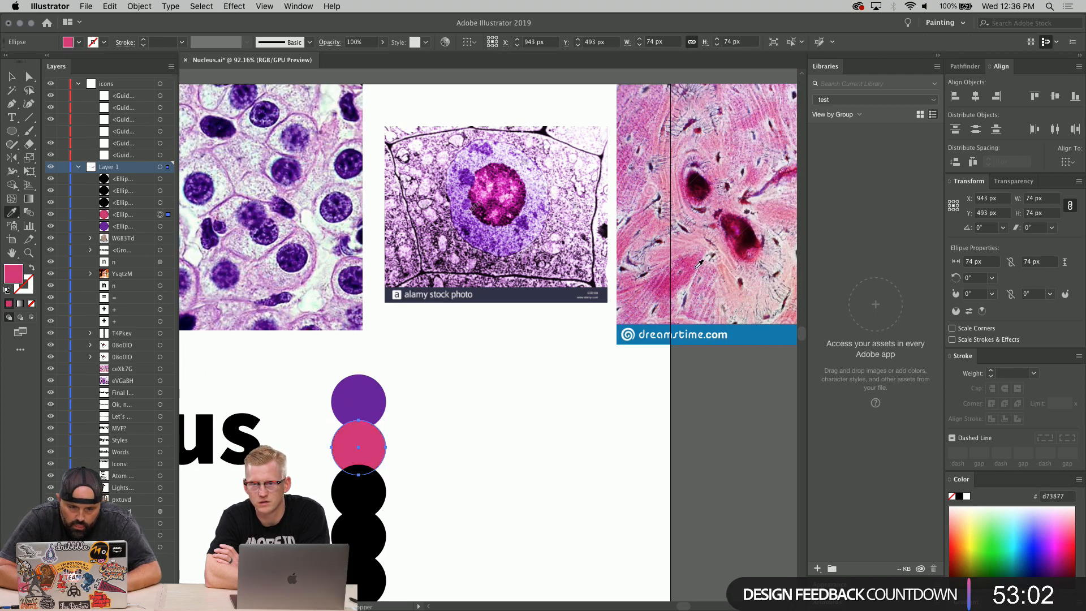
scroll(699, 265, down, 2)
scroll(699, 264, left, 1)
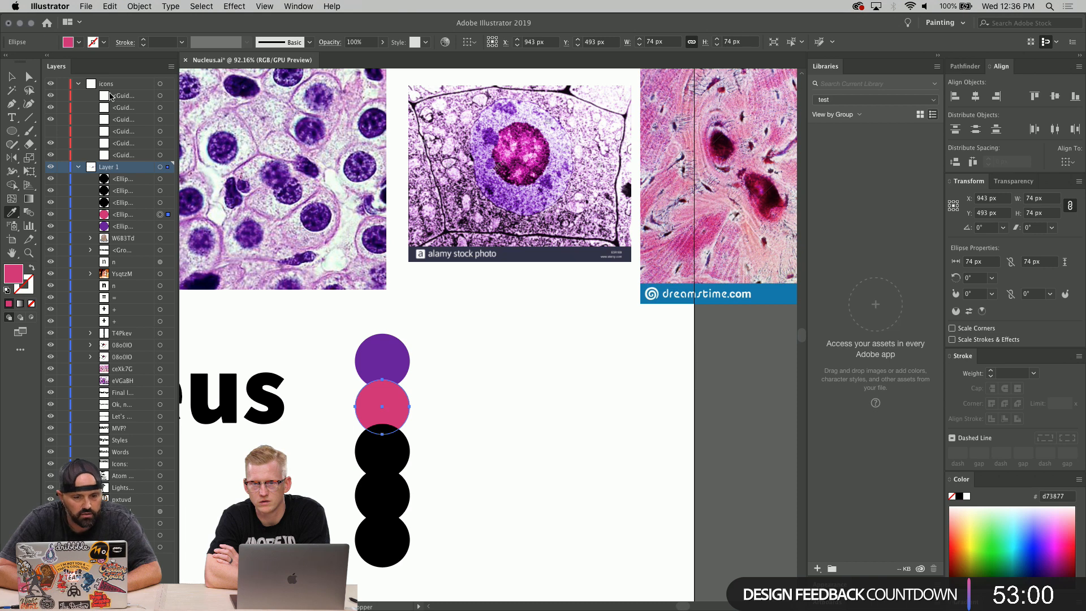
click(12, 89)
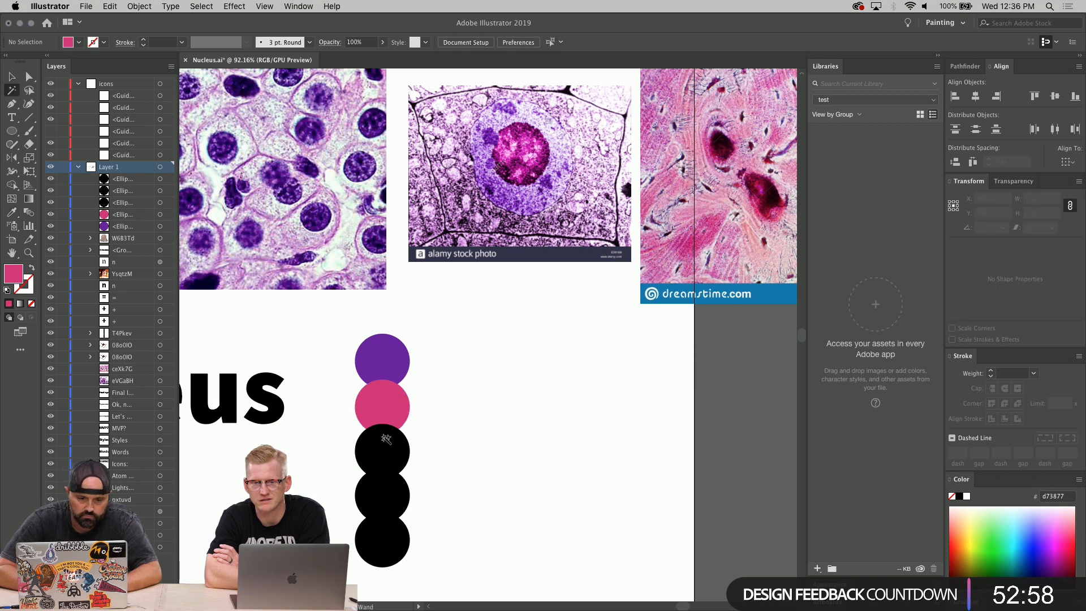
click(383, 453)
click(13, 77)
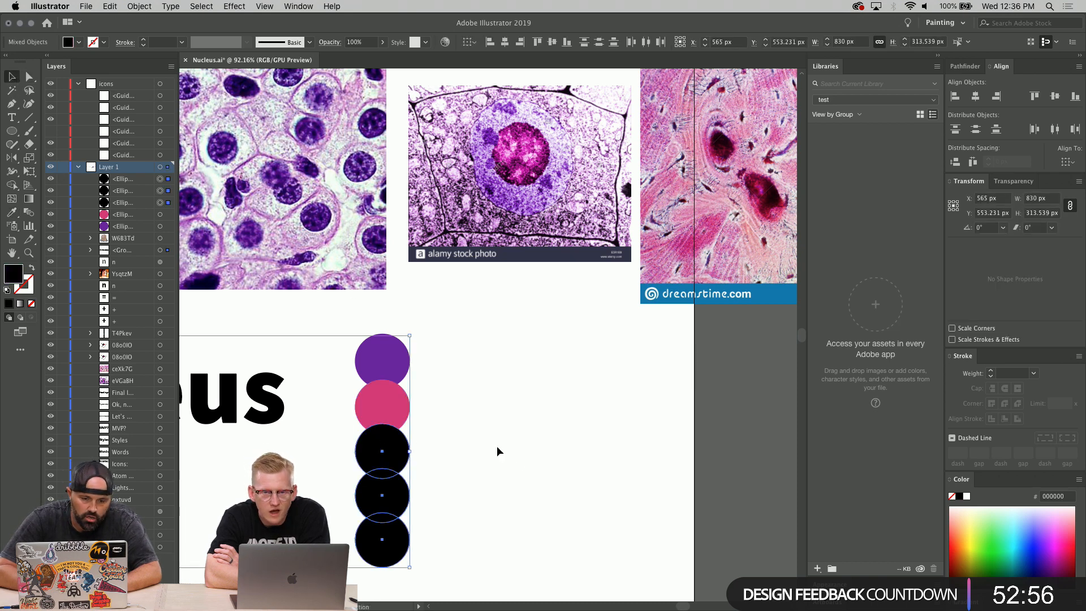
click(496, 445)
- Fill the third circle with near-black 180a19, sampled from the dark spot at the single-cell photo's right edge, and deselect it
click(403, 454)
key(i)
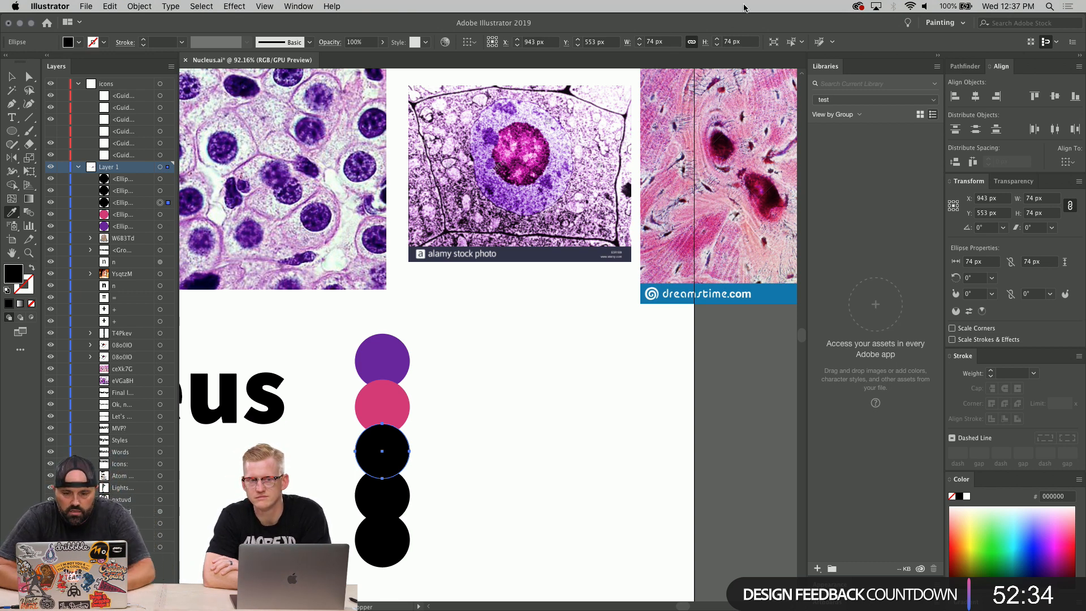
click(628, 193)
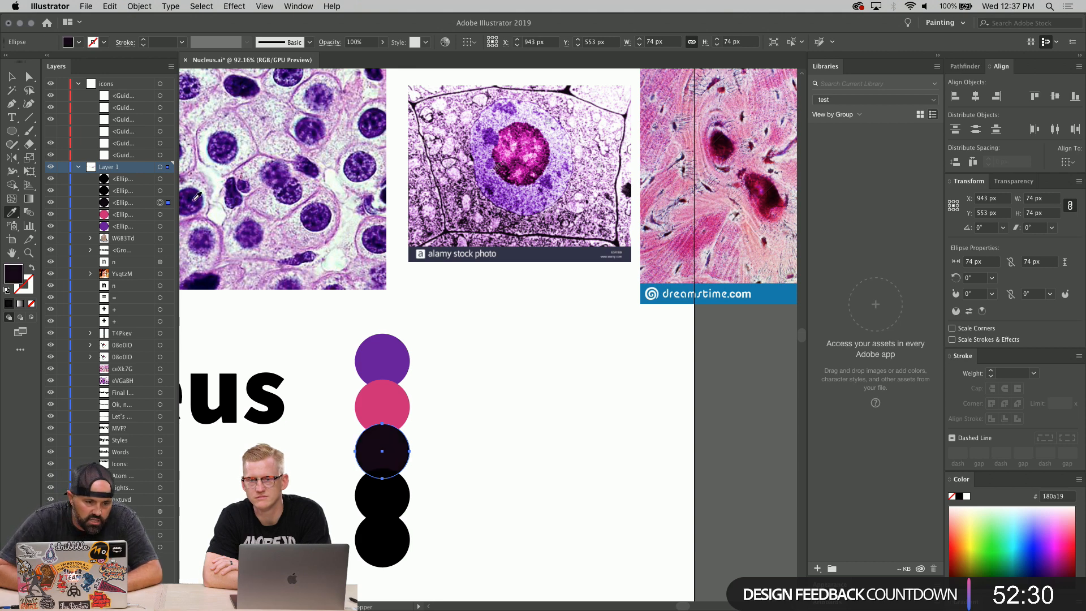
key(v)
click(511, 445)
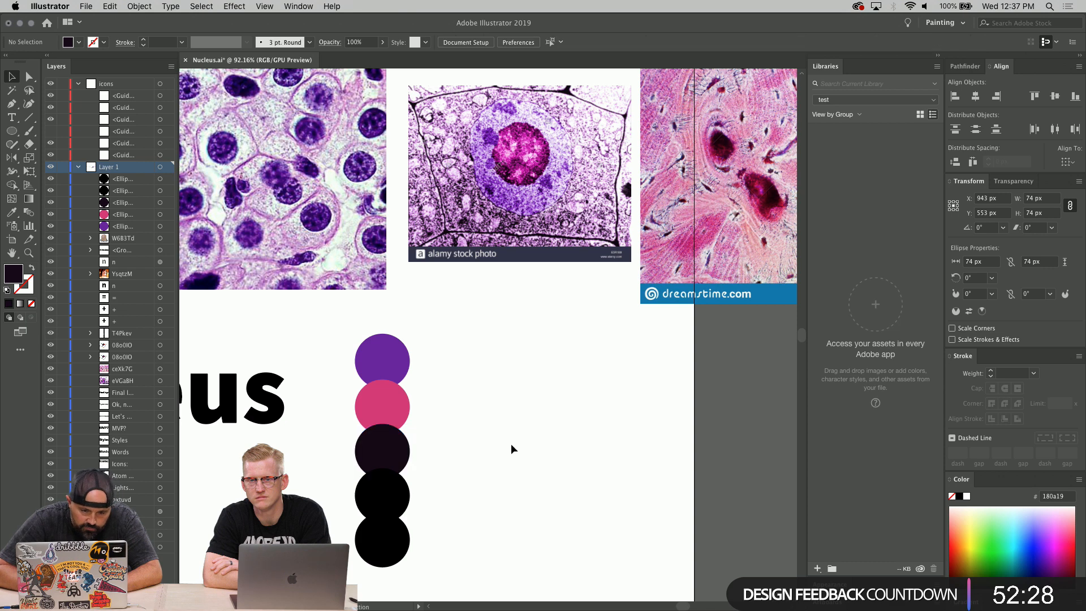
- Refill the third palette circle with dark plum 322331, sampled from the dark spot at the single-cell photo's edge
scroll(511, 445, down, 2)
scroll(511, 445, left, 1)
click(414, 448)
scroll(492, 480, left, 3)
scroll(492, 479, up, 1)
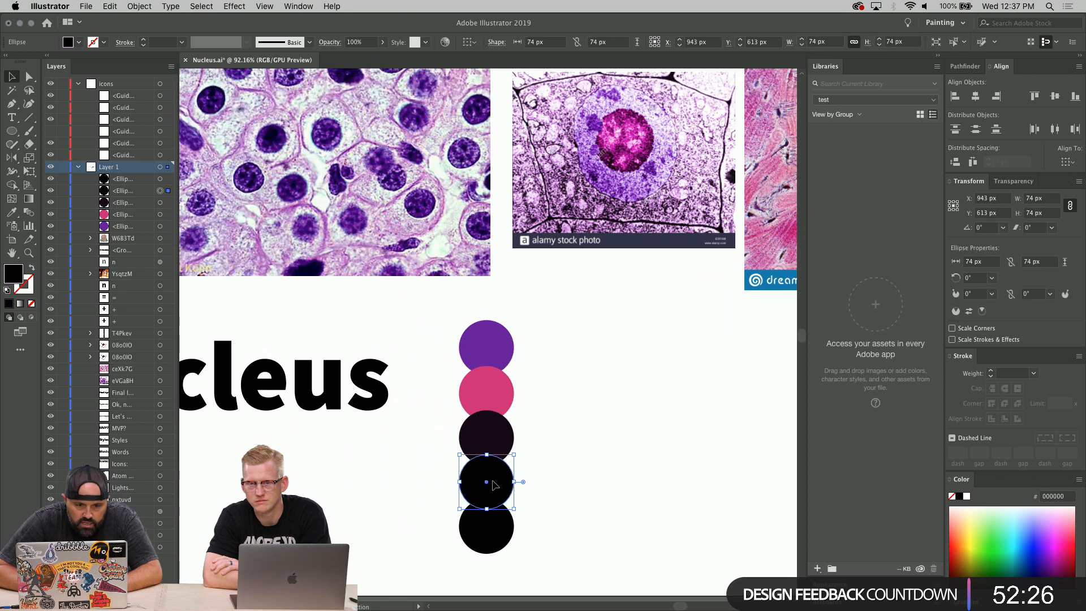
click(501, 447)
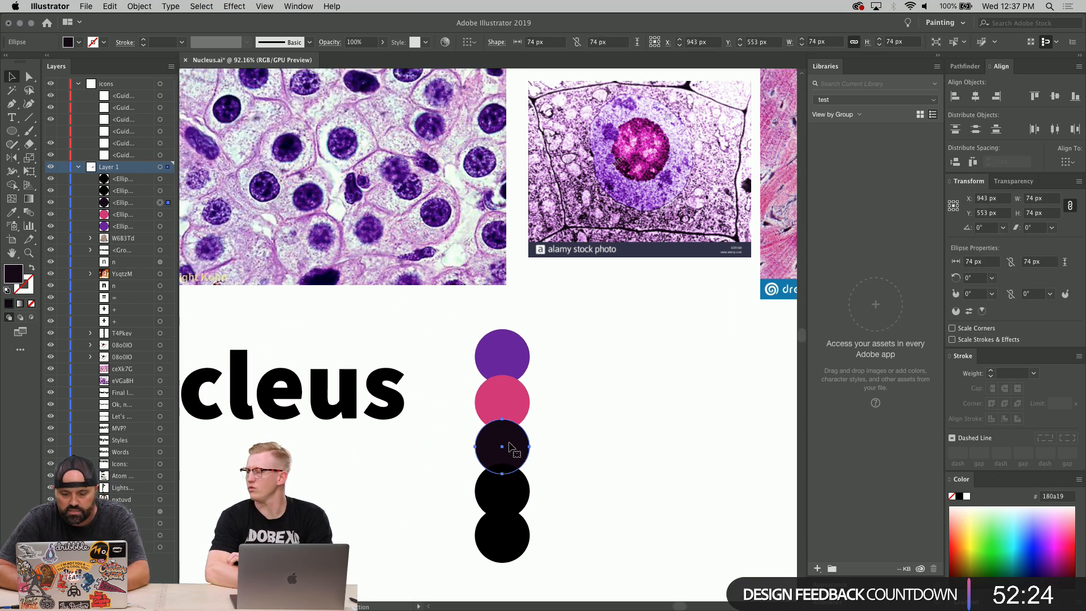
key(i)
click(744, 155)
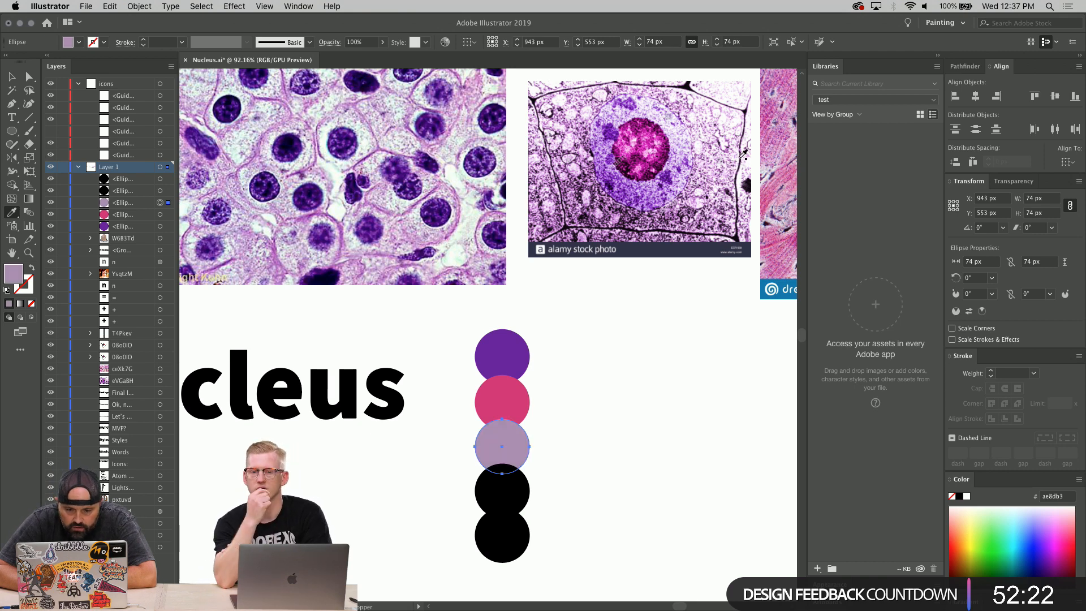
click(749, 178)
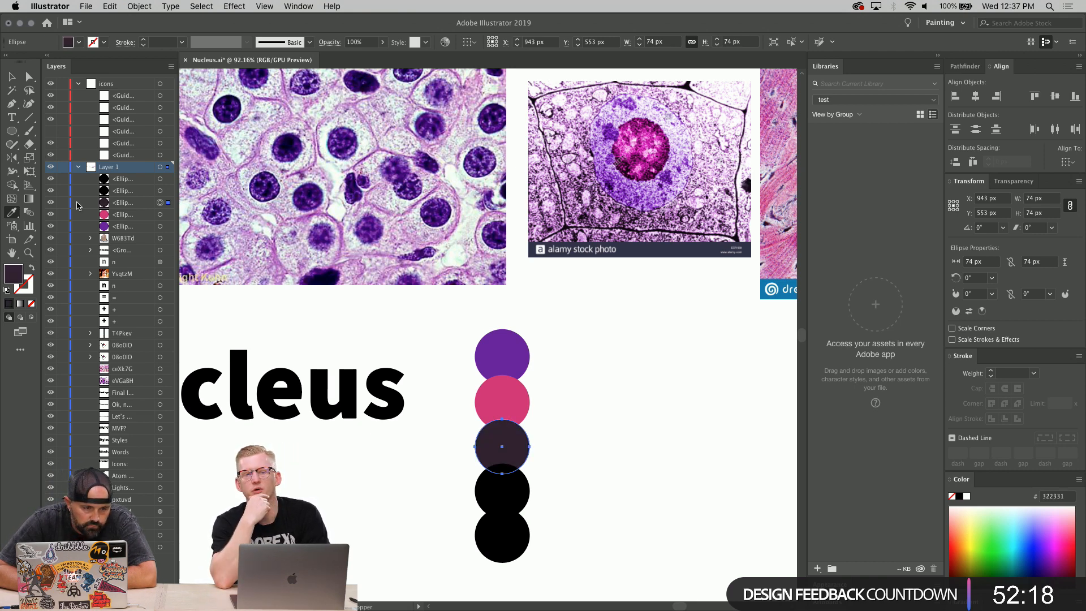
- Darken the third circle's fill to 261b26 with the color picker and deselect the circle
double_click(15, 274)
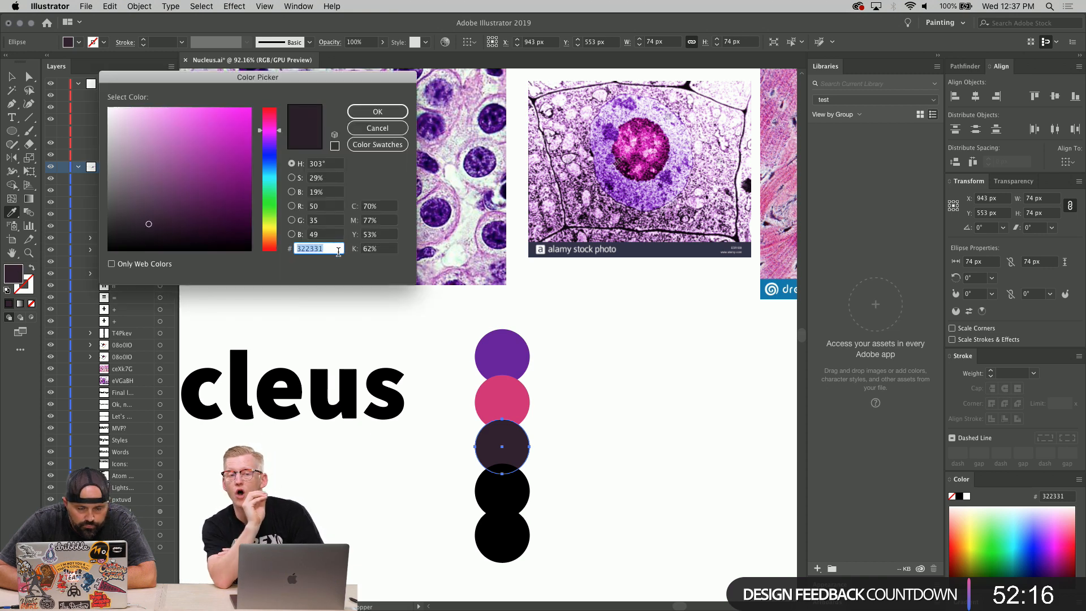
click(318, 249)
key(shift+Right)
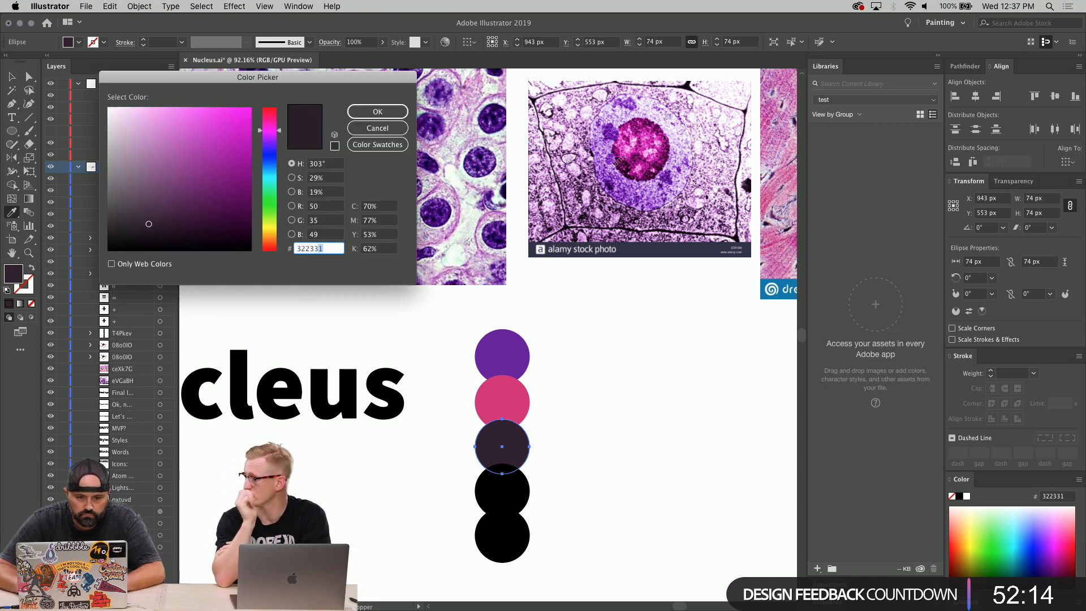
click(150, 230)
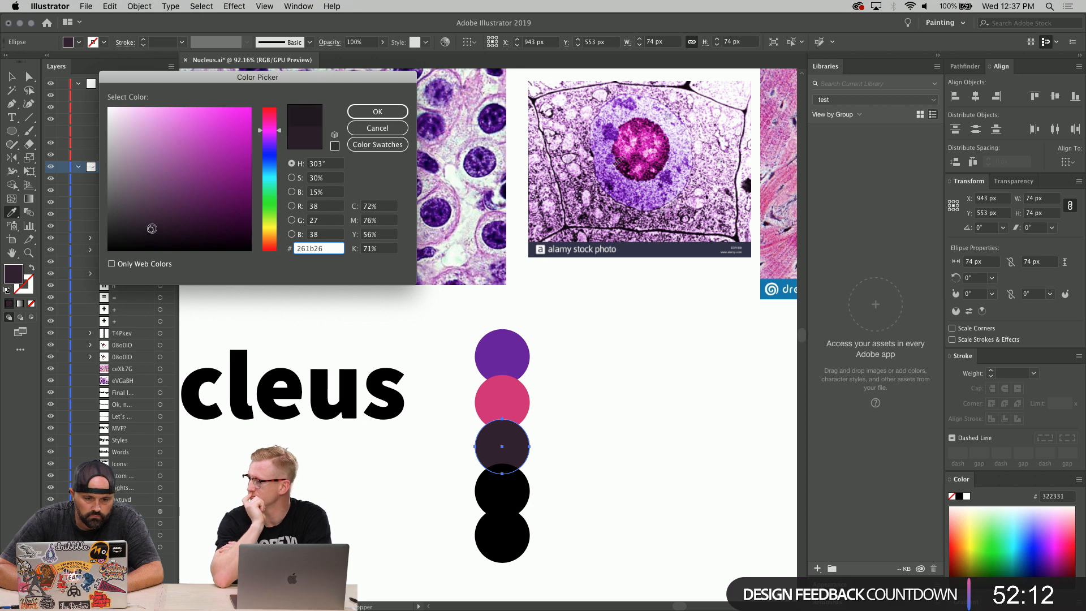
key(Return)
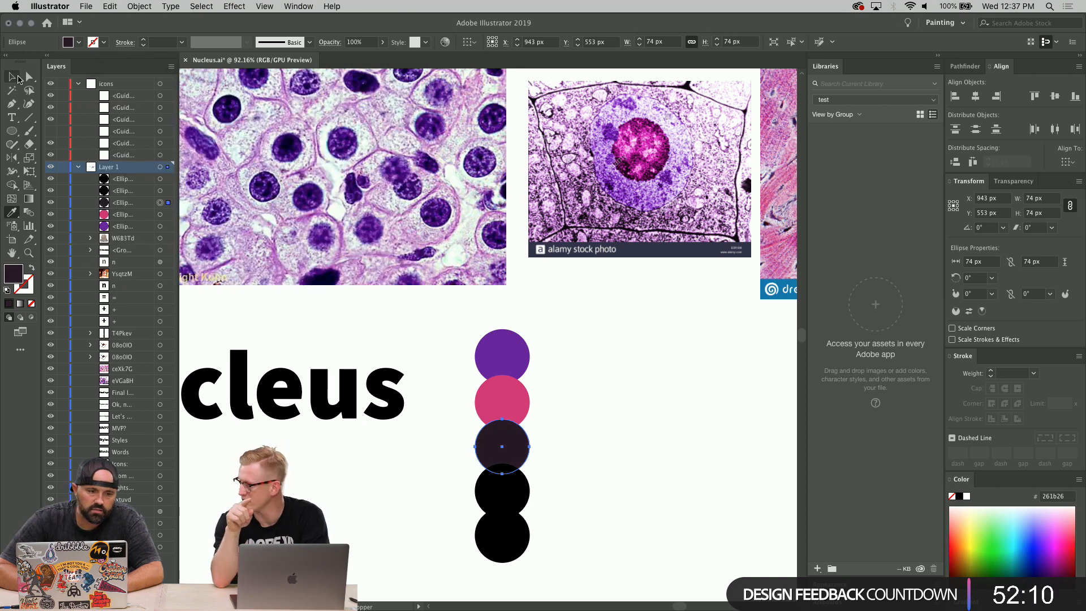
key(v)
click(626, 477)
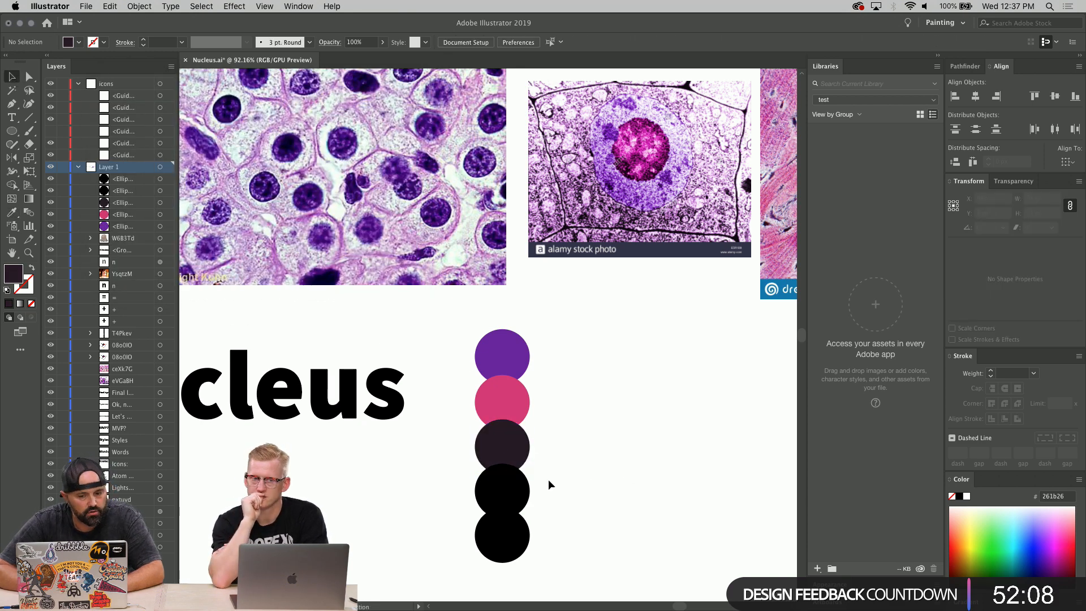
- Fill the fourth circle with white ffffff, sampled from the blank artboard, and deselect it
click(523, 453)
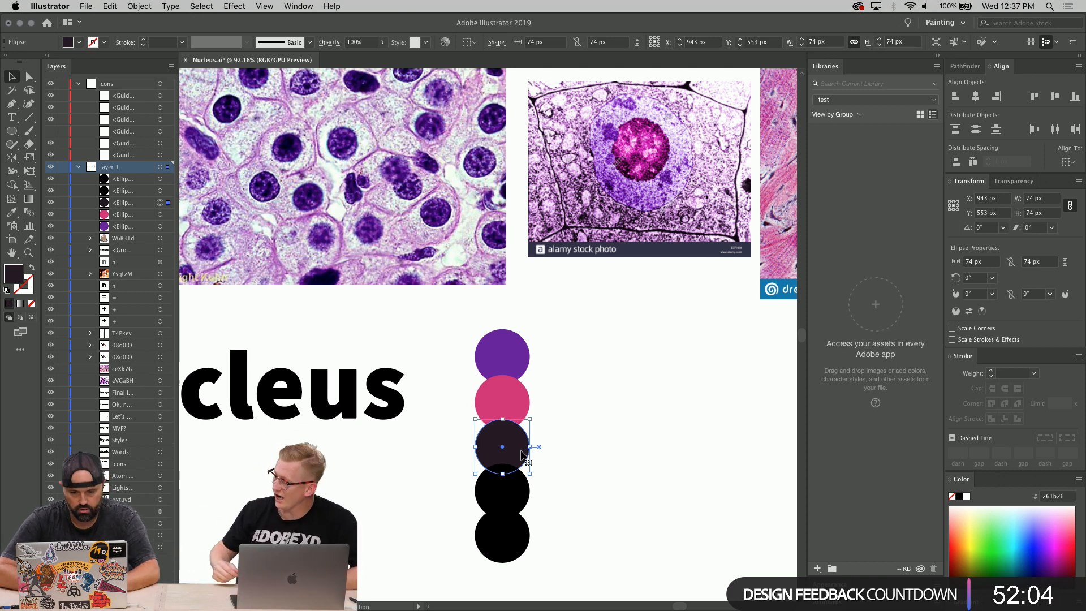
click(509, 495)
scroll(599, 511, down, 3)
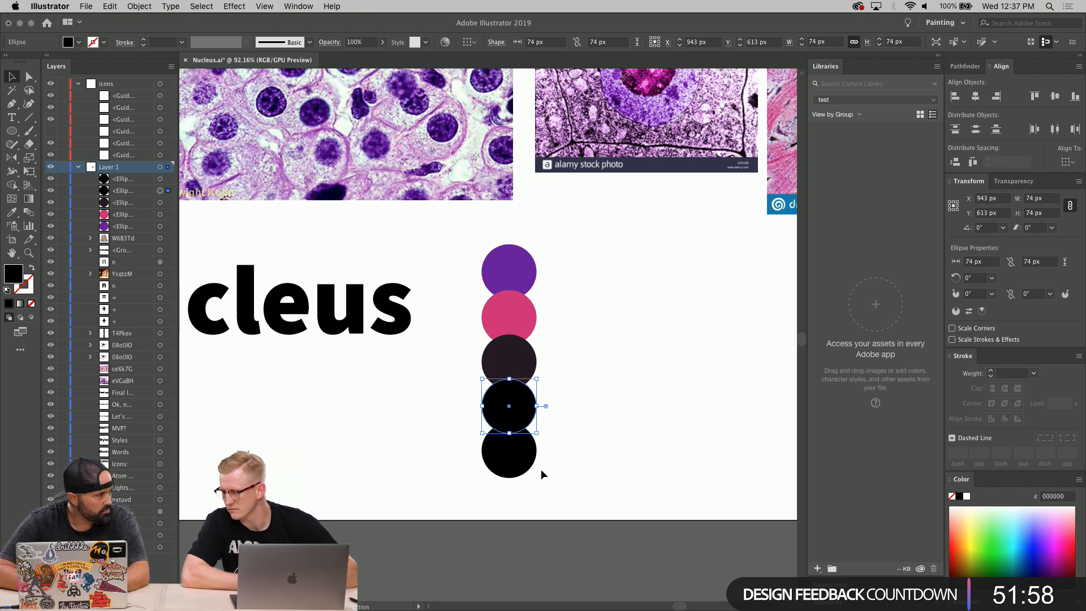
key(i)
click(619, 396)
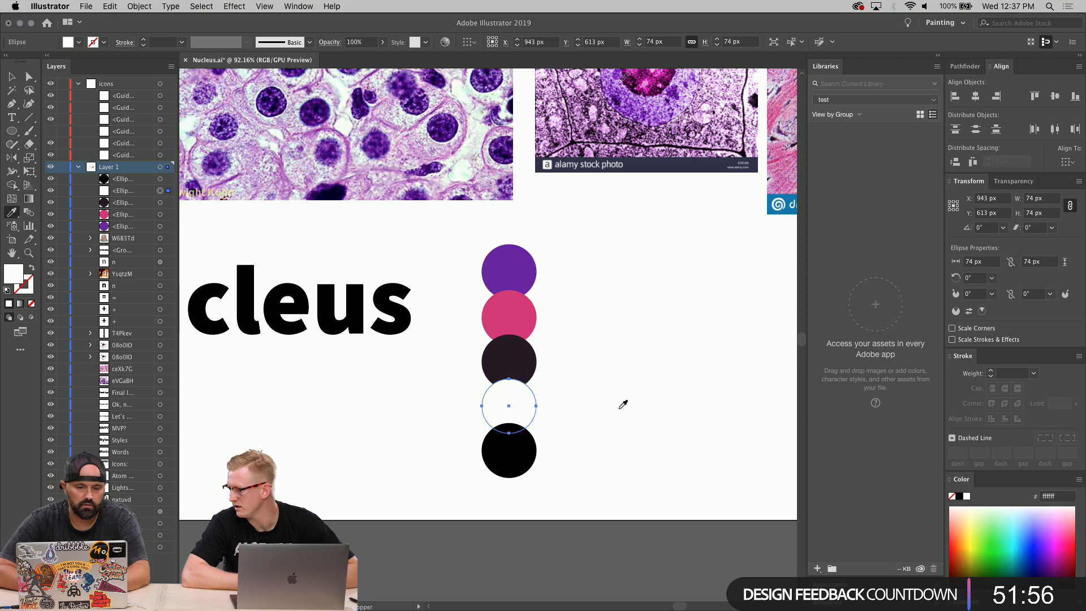
key(v)
click(314, 446)
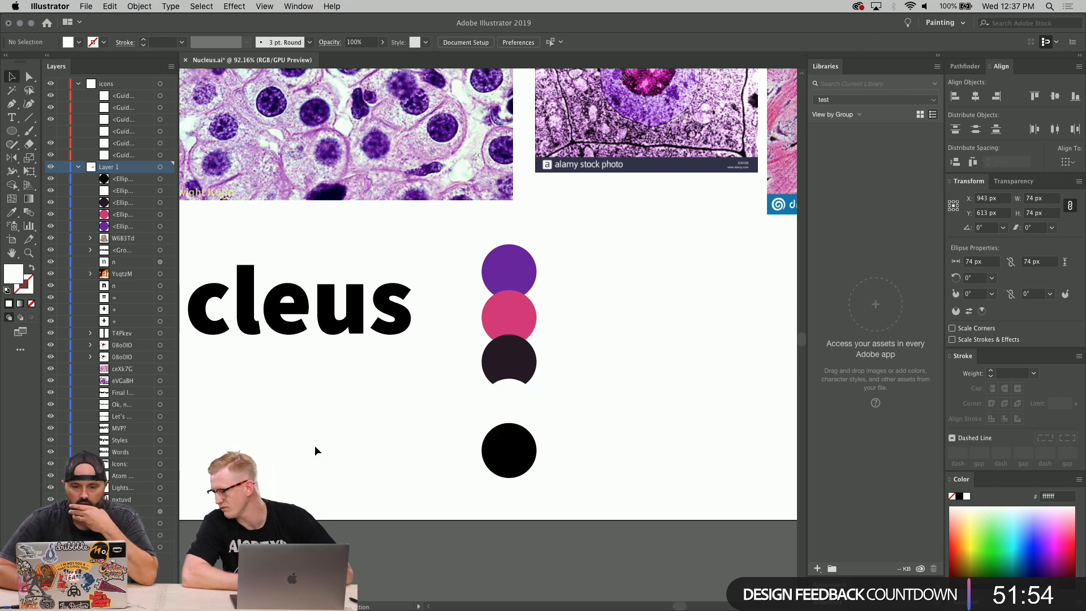
- Move the remaining black circle out beside the palette column and place a duplicate of the white circle at the column's lower end
scroll(315, 446, down, 1)
drag(513, 457, 626, 290)
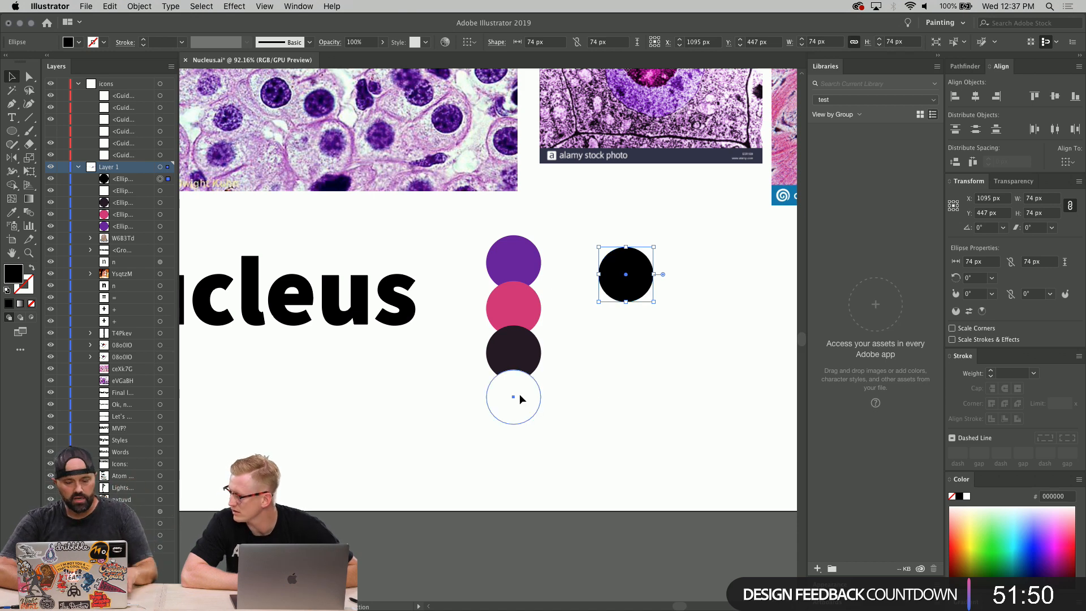
drag(519, 395, 525, 451)
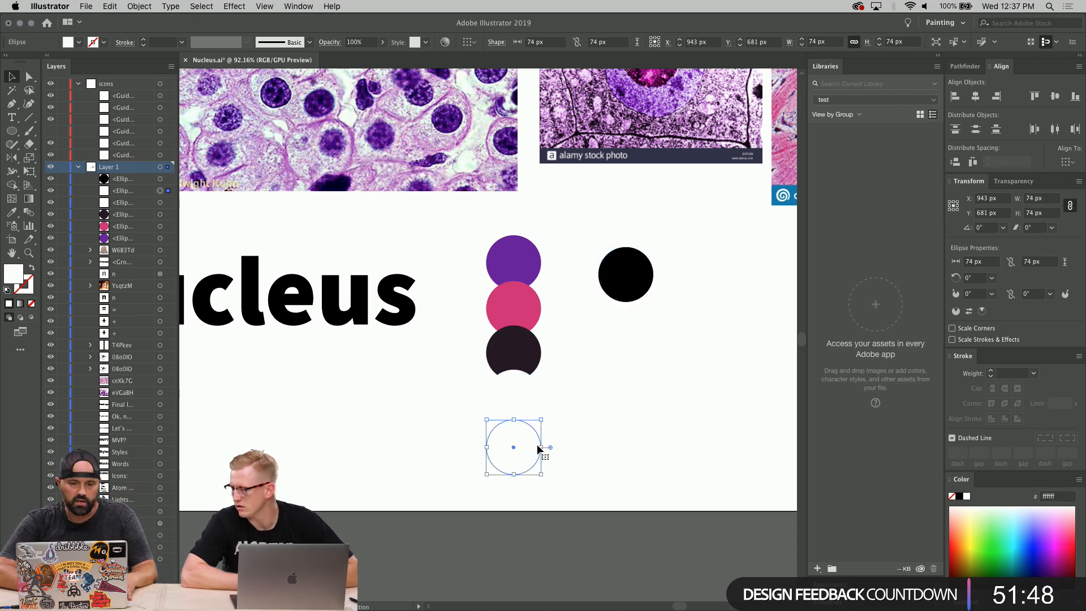
scroll(532, 447, up, 2)
scroll(532, 446, right, 1)
drag(478, 513, 478, 509)
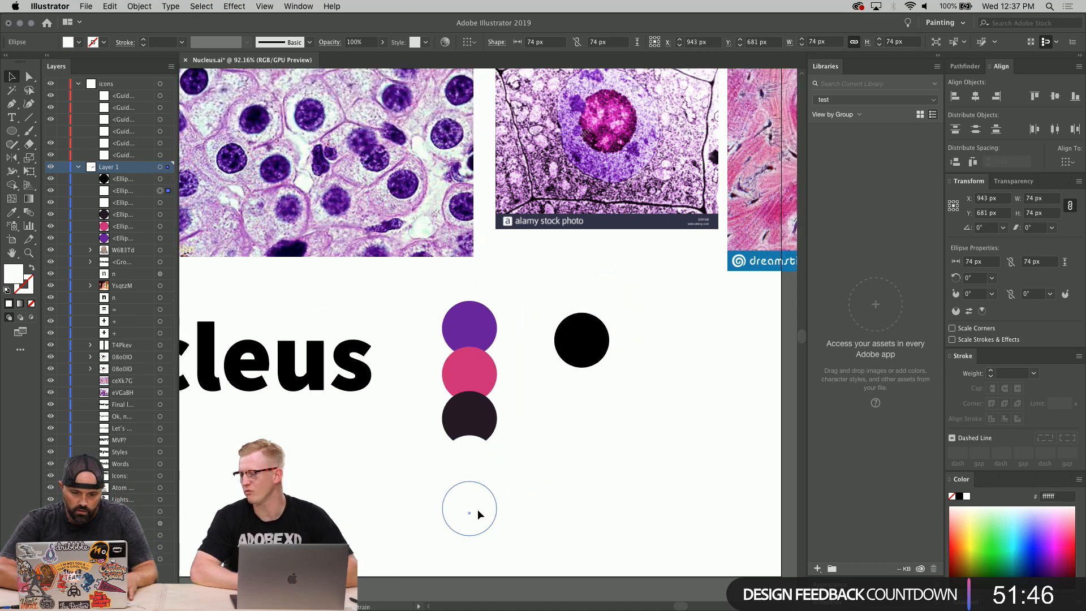
- Fill the duplicated white circle with light gray eaeaea and deselect it
double_click(12, 271)
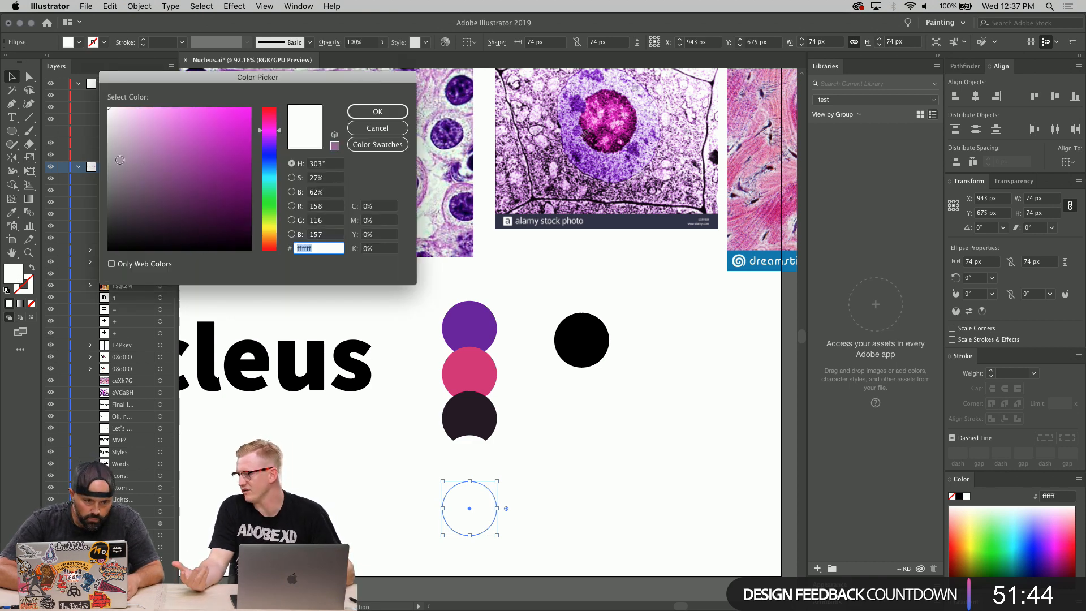
text(cccccc)
drag(91, 135, 85, 117)
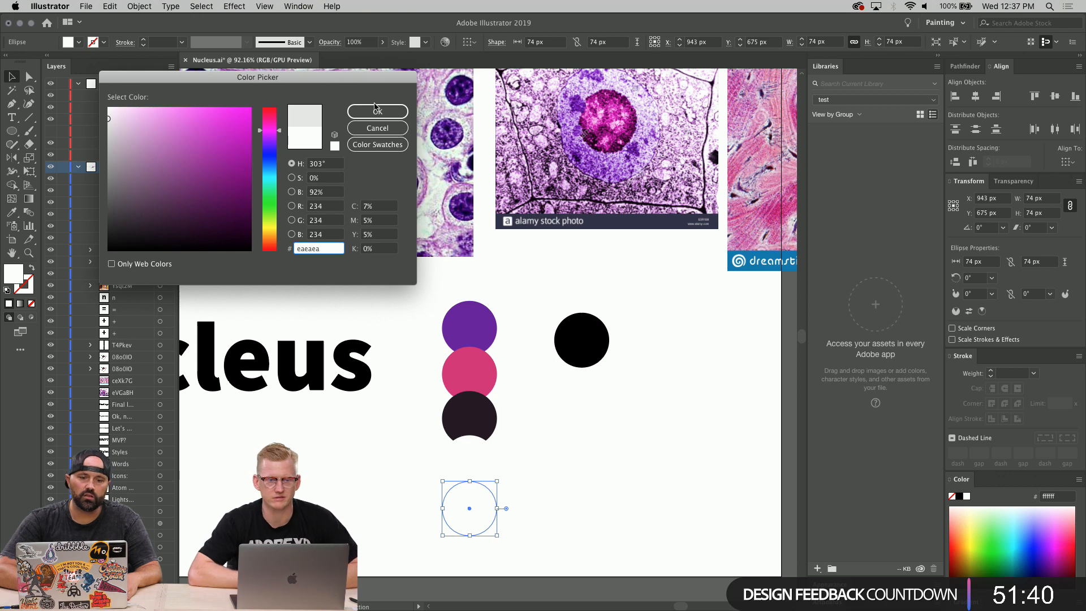
key(Return)
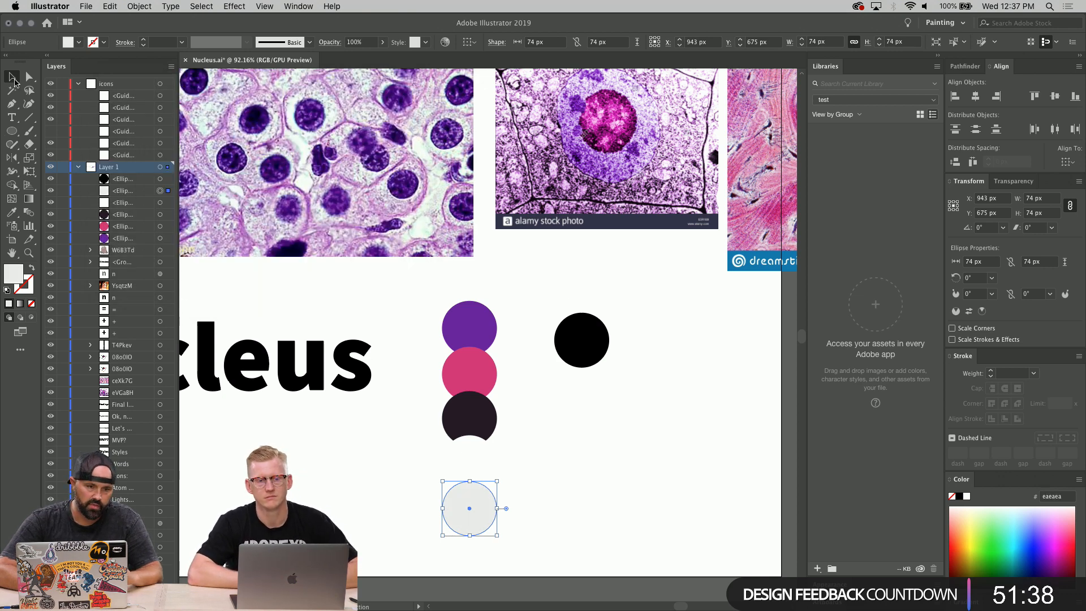
click(576, 484)
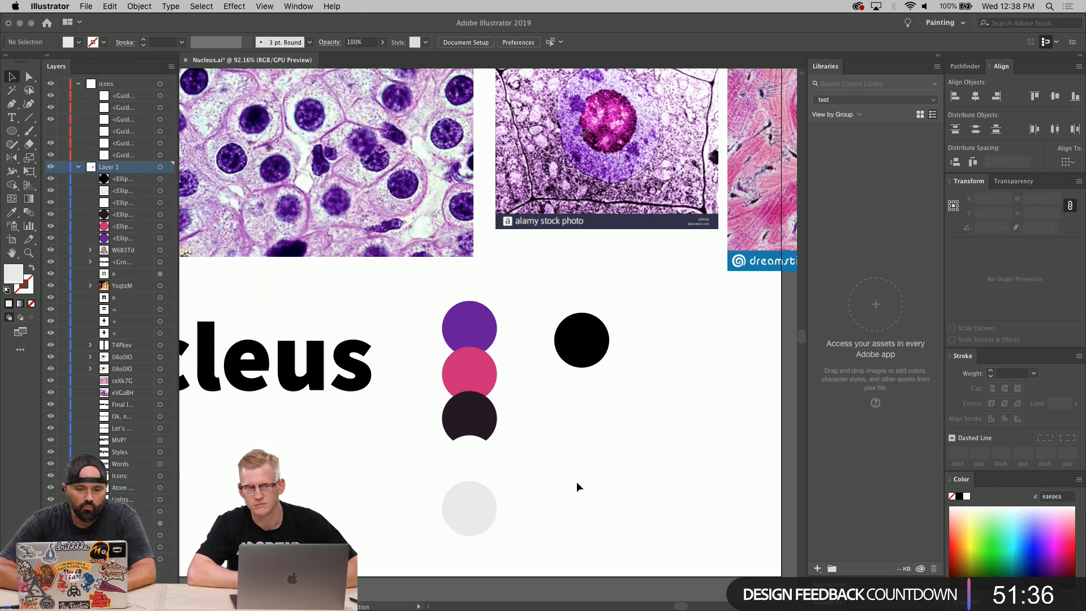
- Duplicate the separate black circle so two are stacked beside the palette, and fill the upper one with red ff2e2e
click(595, 355)
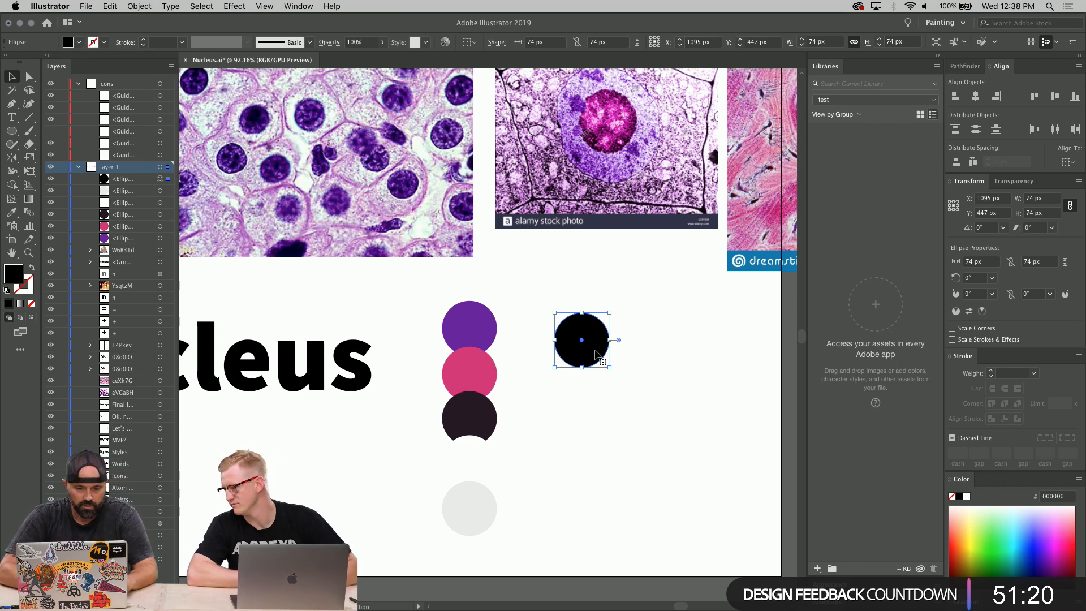
drag(595, 351, 600, 386)
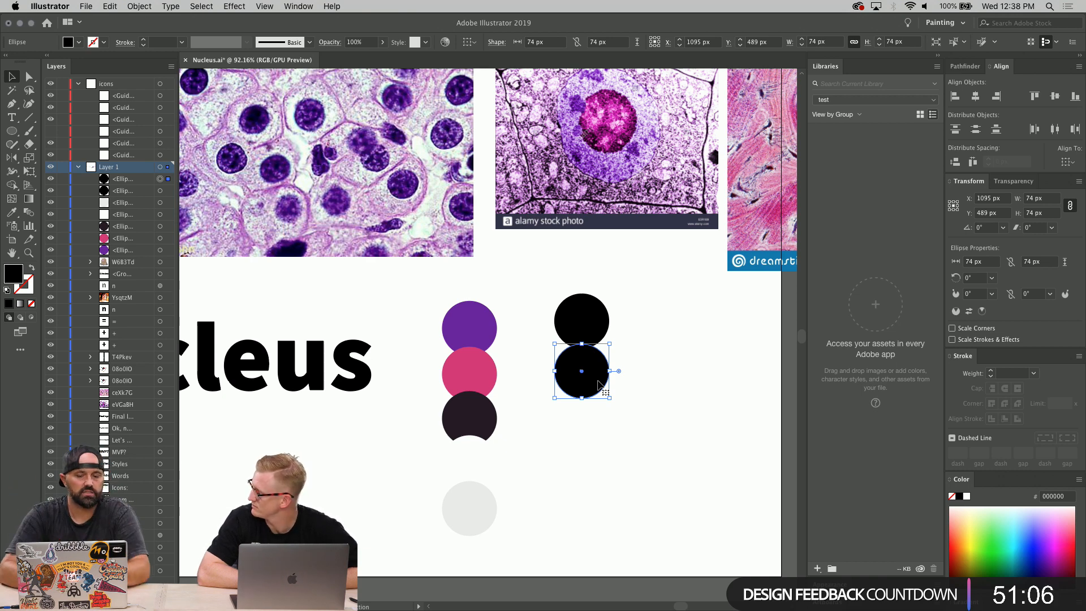
click(603, 334)
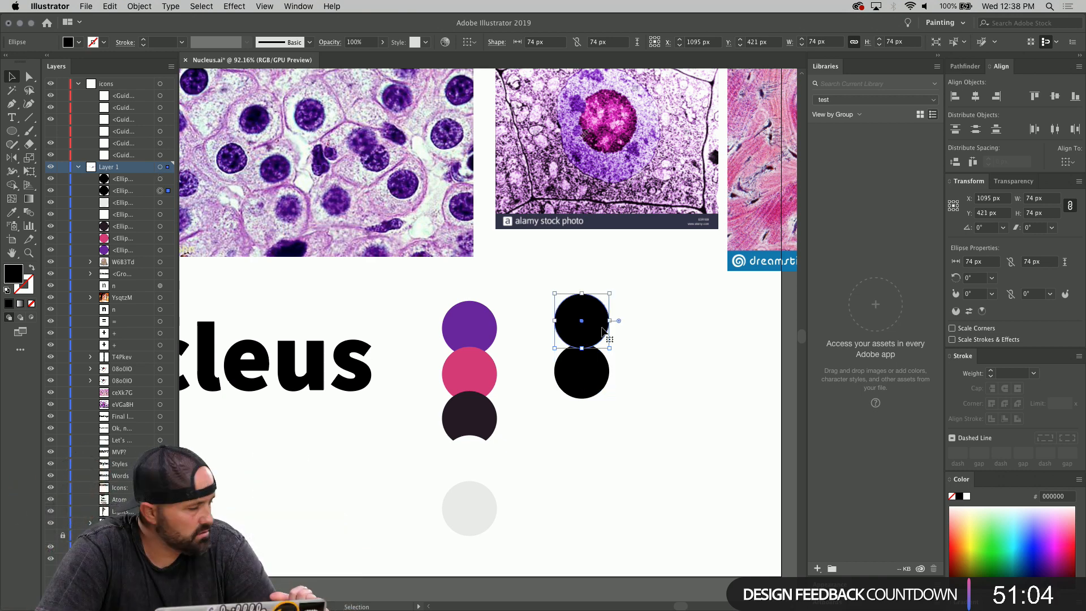
click(960, 541)
drag(960, 540, 948, 552)
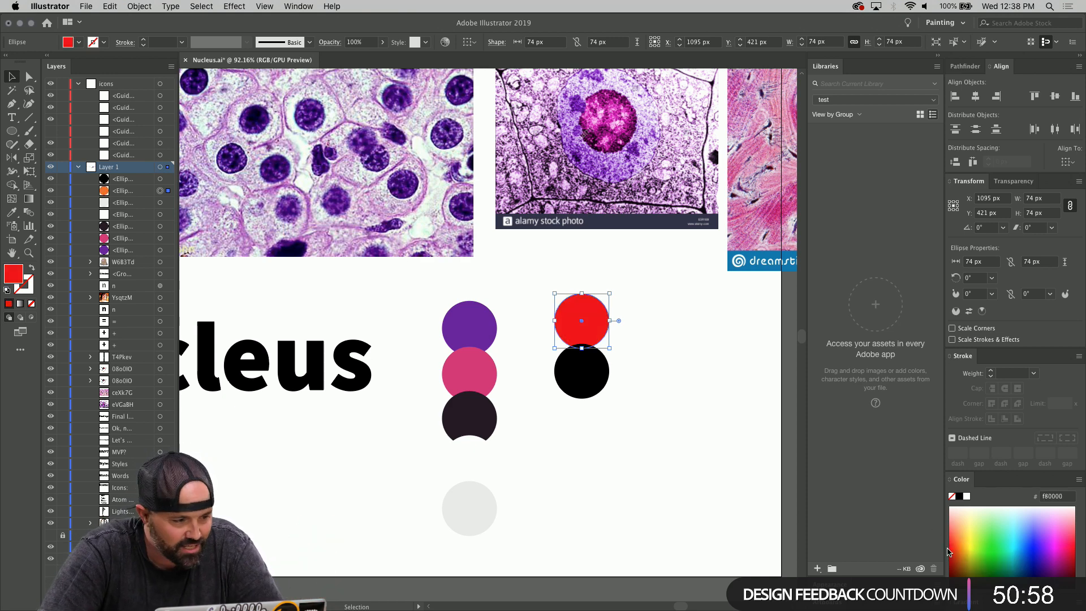
double_click(13, 273)
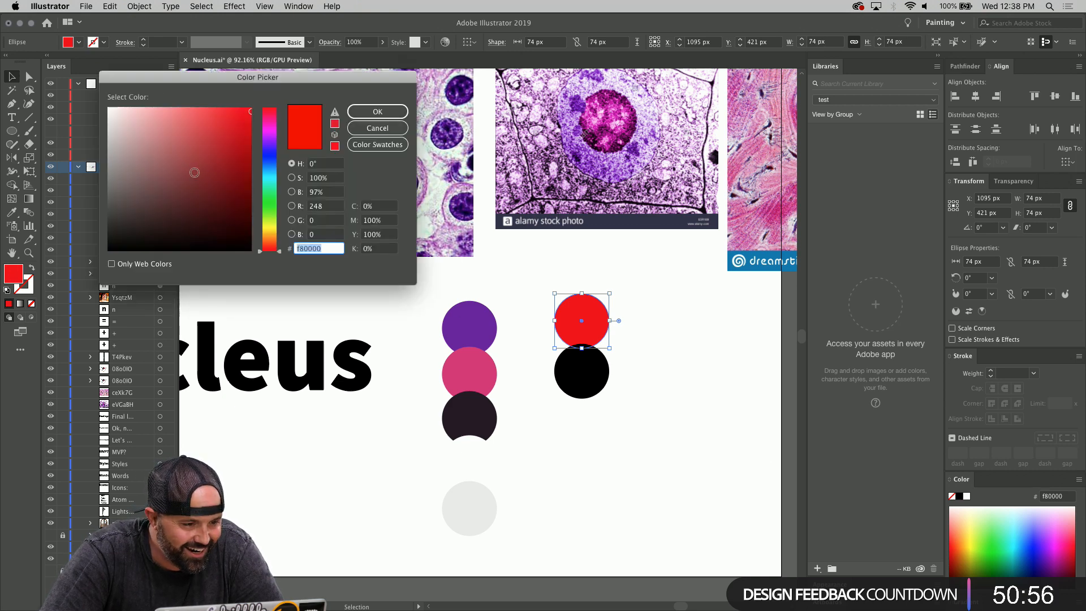
drag(227, 120, 227, 105)
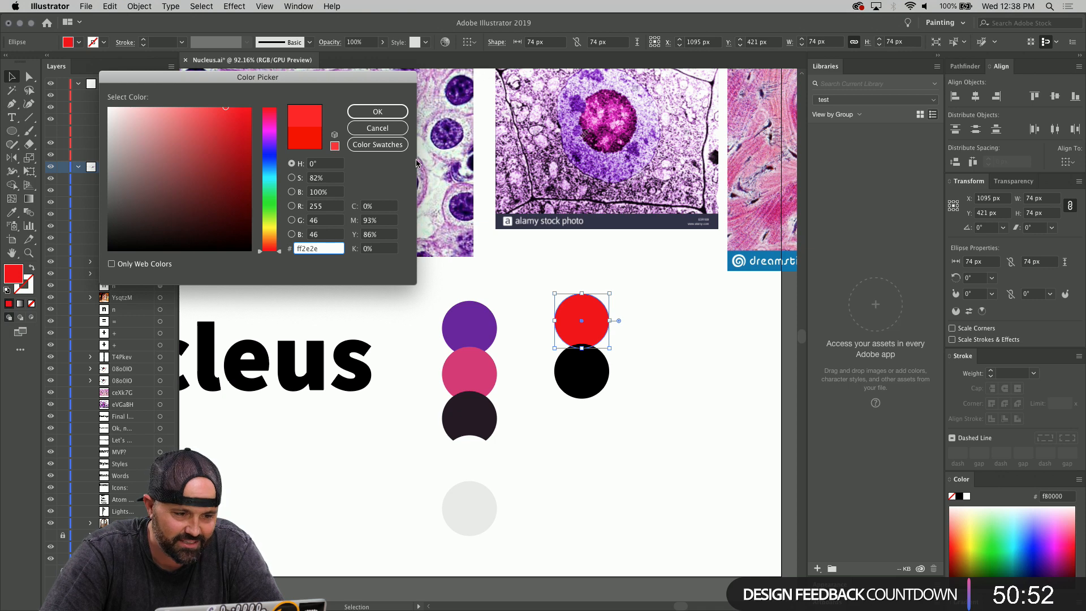
click(394, 112)
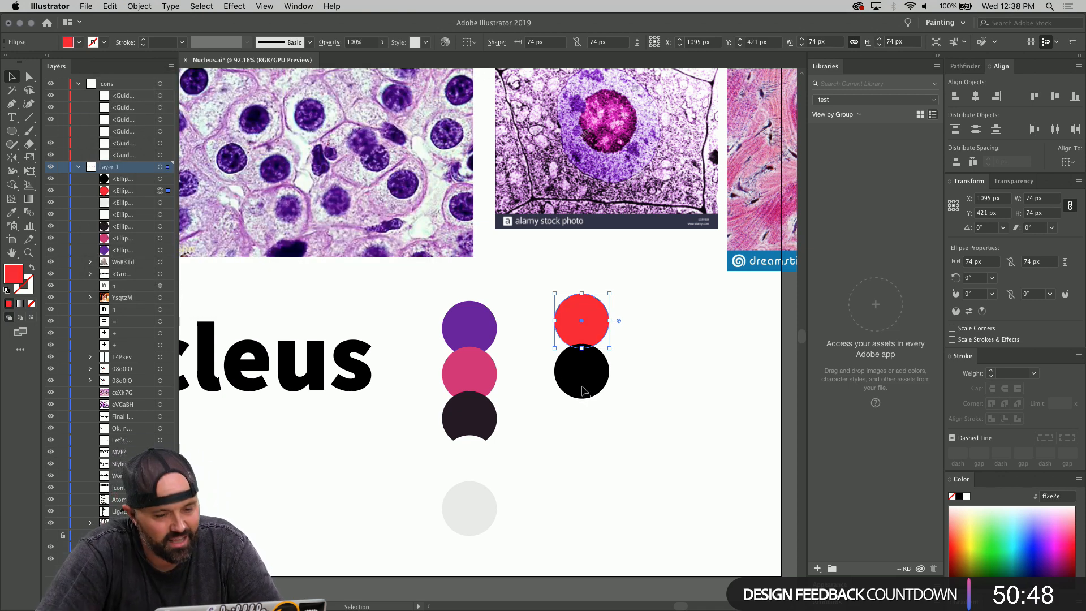
- Adjust the stacking of the separate pair of circles and fill the lower one with green 08df00
drag(598, 331, 598, 383)
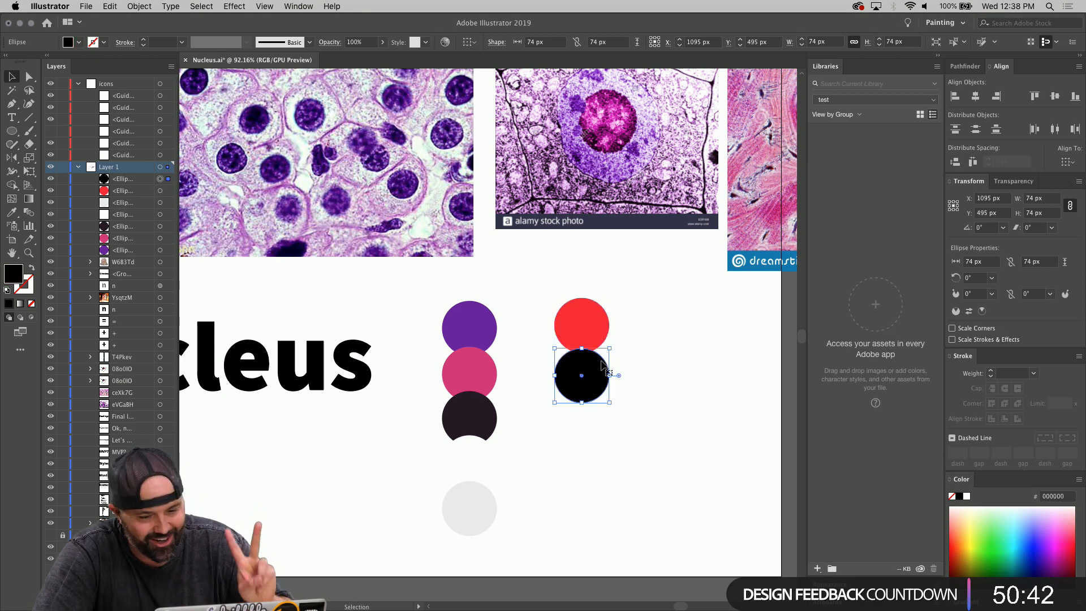
click(999, 532)
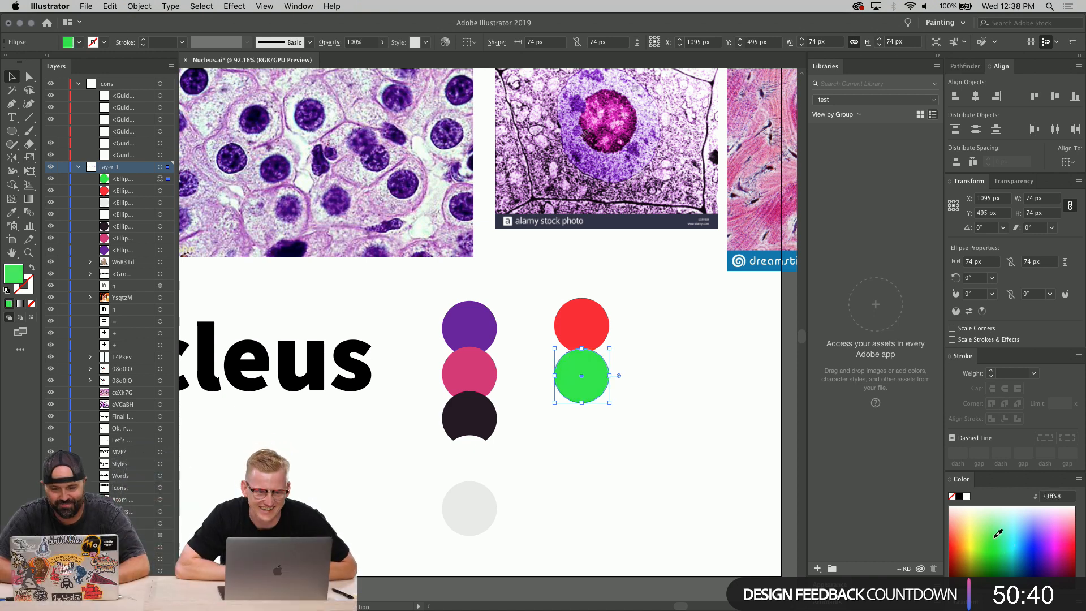
mouse_move(1000, 532)
mouse_down()
mouse_move(993, 557)
mouse_move(995, 544)
mouse_up()
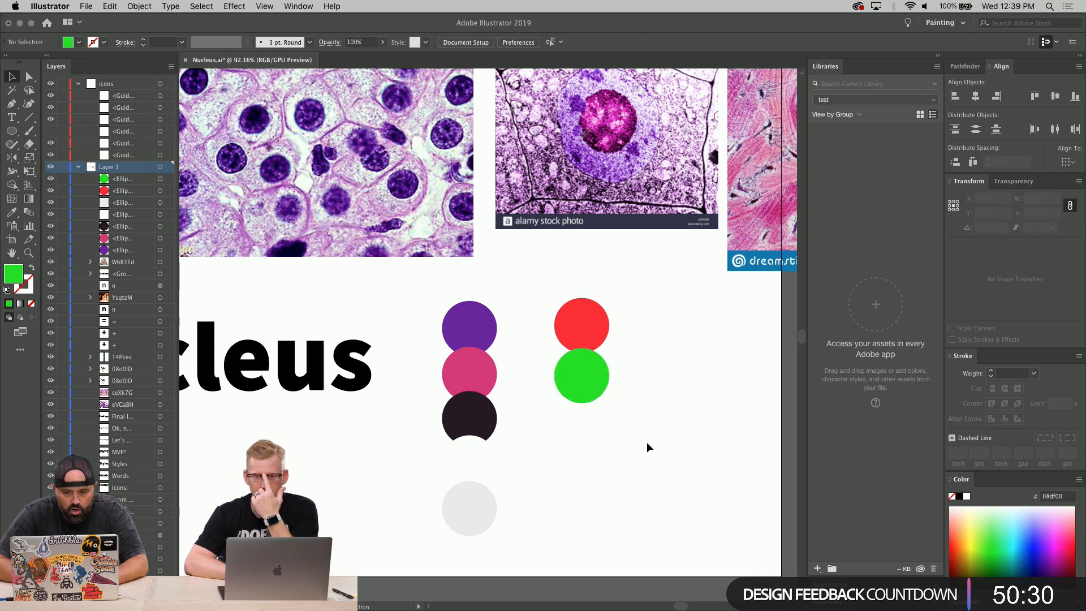
- Rotate the column of five palette circles 90° into a horizontal row below the Nucleus wordmark
shift+click(576, 309)
scroll(576, 309, down, 3)
scroll(576, 308, left, 2)
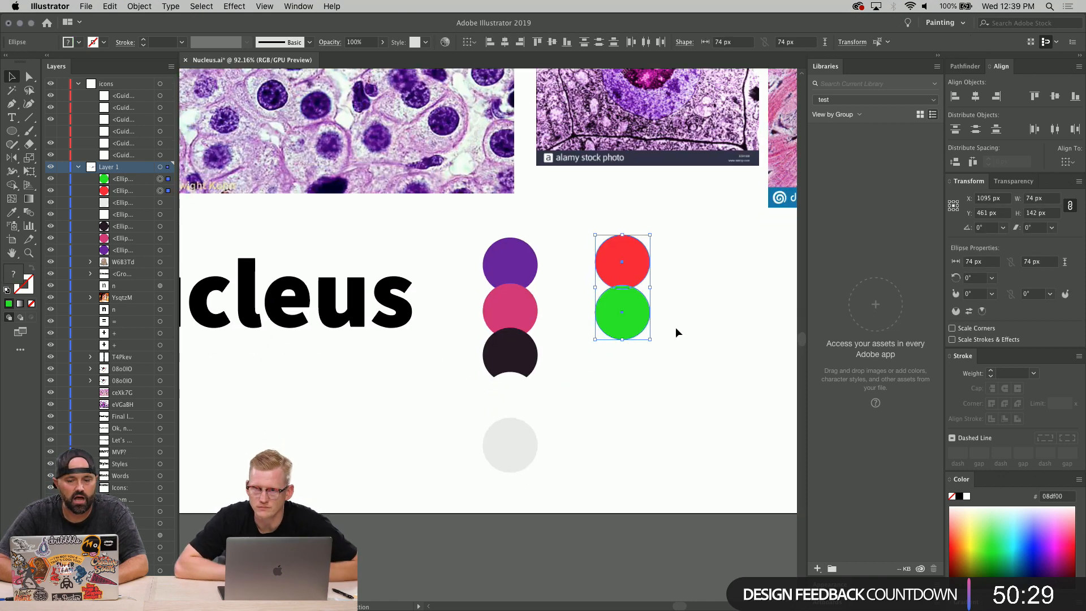
drag(471, 255, 557, 474)
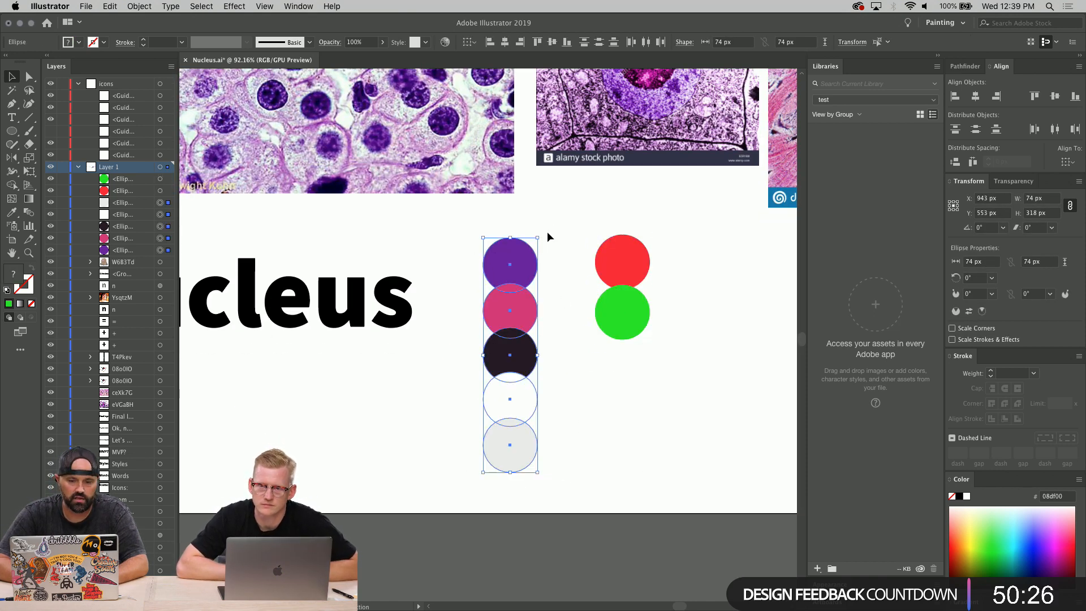
drag(538, 235, 376, 274)
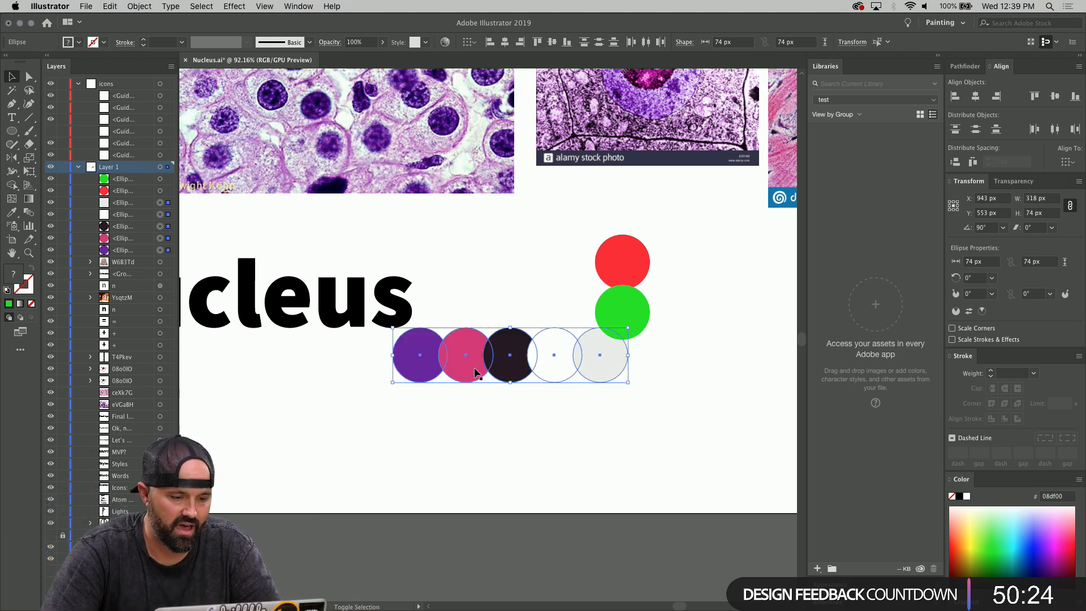
- Line up the green and red circles after the gray end of the palette row, and cut and paste both in front
click(670, 368)
drag(633, 318, 694, 359)
click(646, 361)
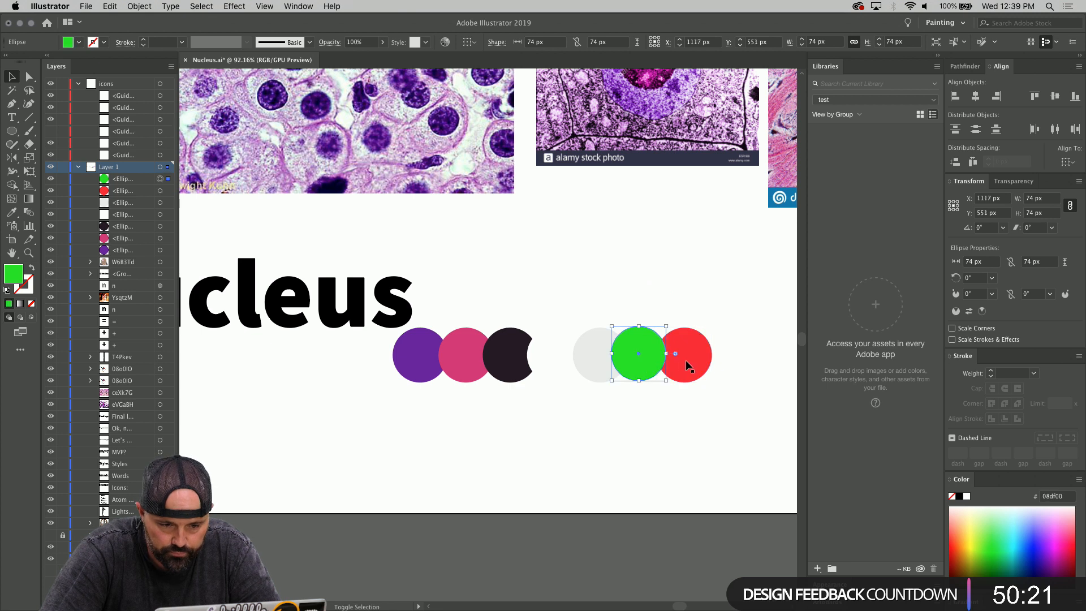
shift+click(691, 361)
key(super+x)
key(super+f)
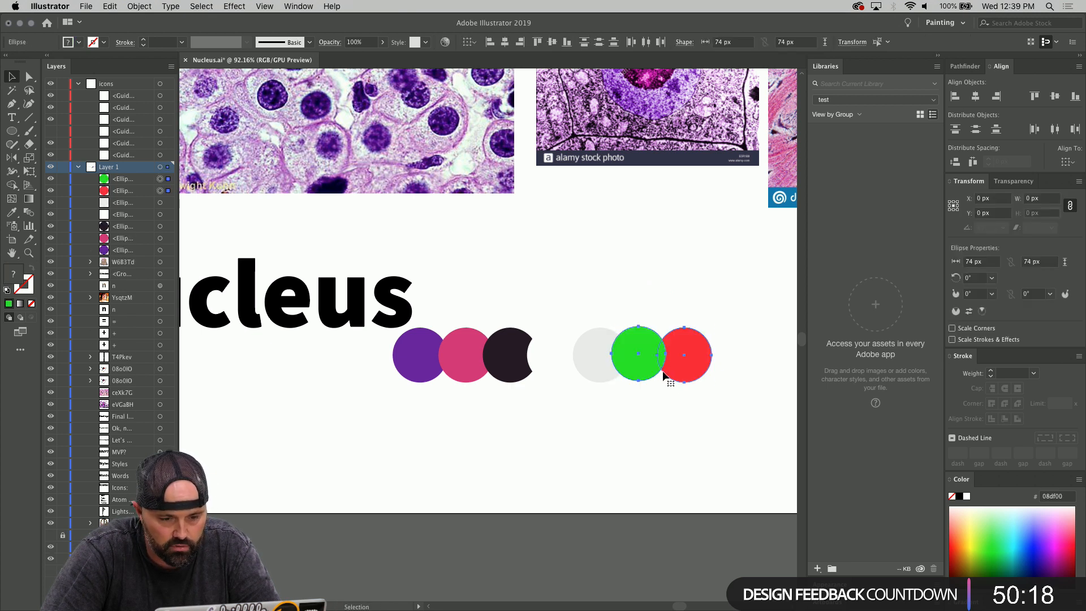
click(688, 395)
drag(676, 381, 441, 355)
key(super+z)
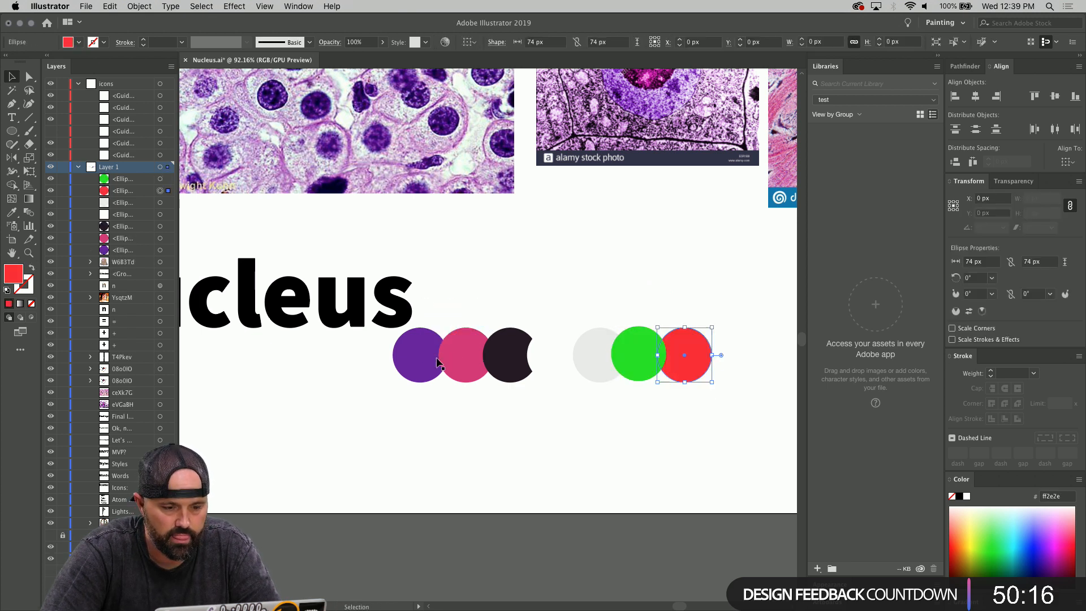
- Group all seven palette circles and move the group slightly farther down and right of the Nucleus wordmark
drag(359, 365, 714, 371)
key(super+g)
drag(622, 375, 625, 390)
scroll(625, 390, up, 5)
scroll(625, 391, right, 4)
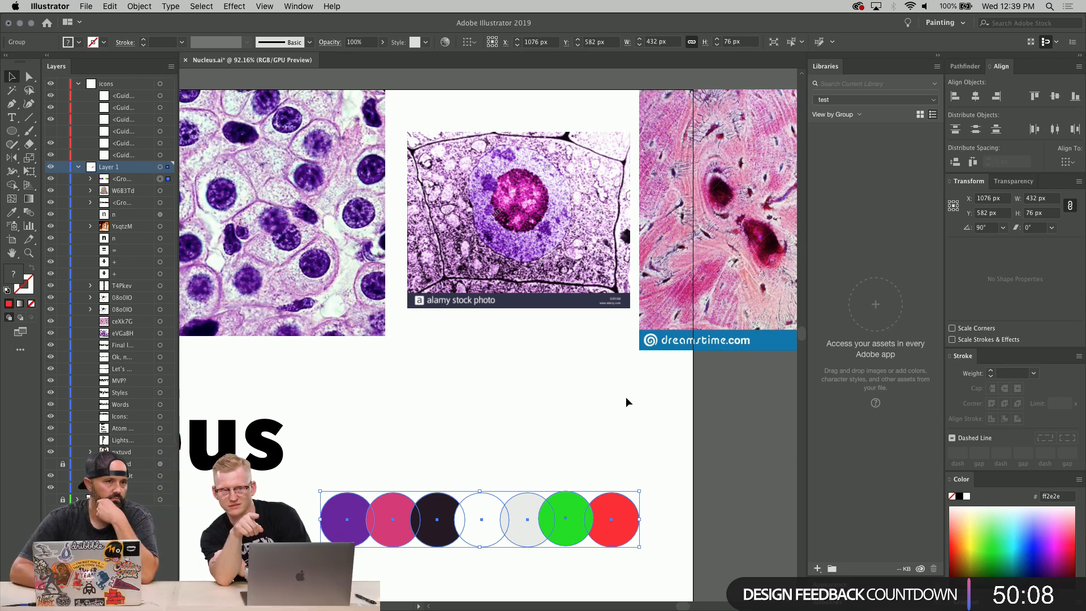
scroll(491, 392, down, 2)
scroll(490, 393, left, 1)
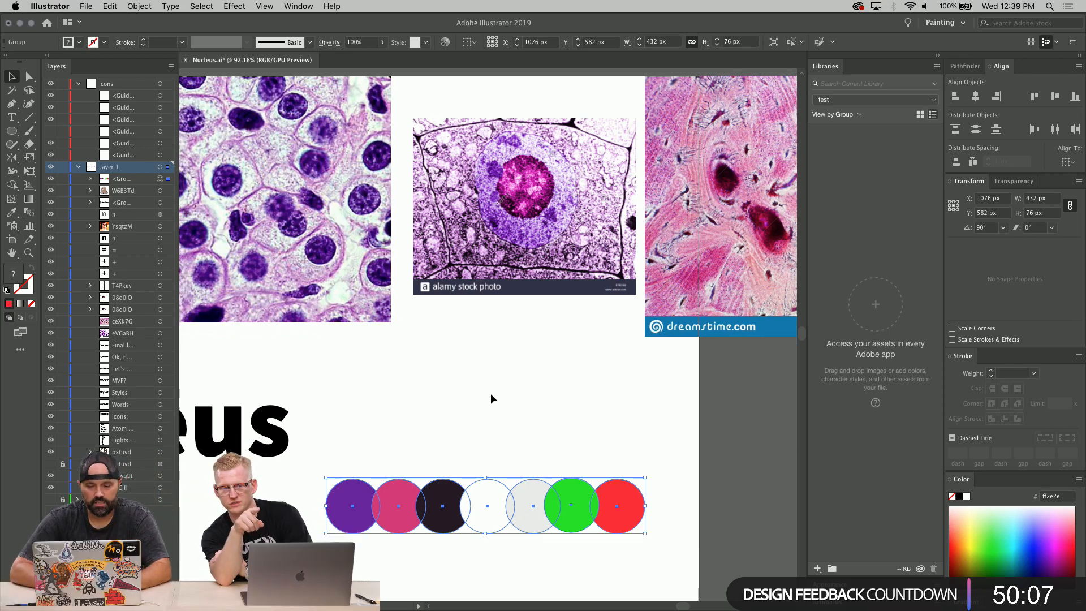
- Select only the pink circle within the palette group and set its fill color to eac439
key(a)
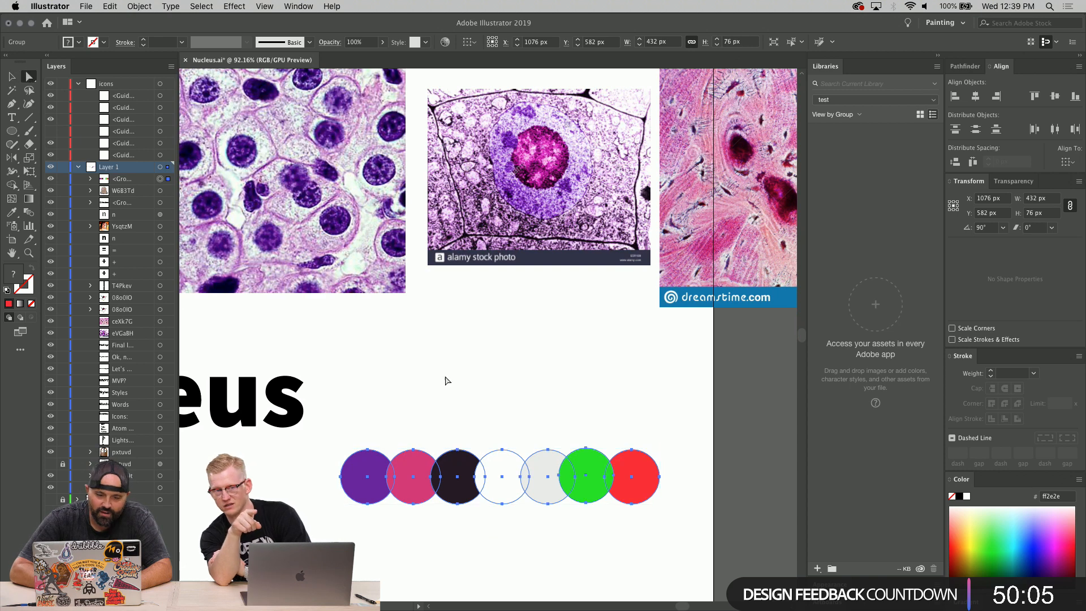
click(412, 474)
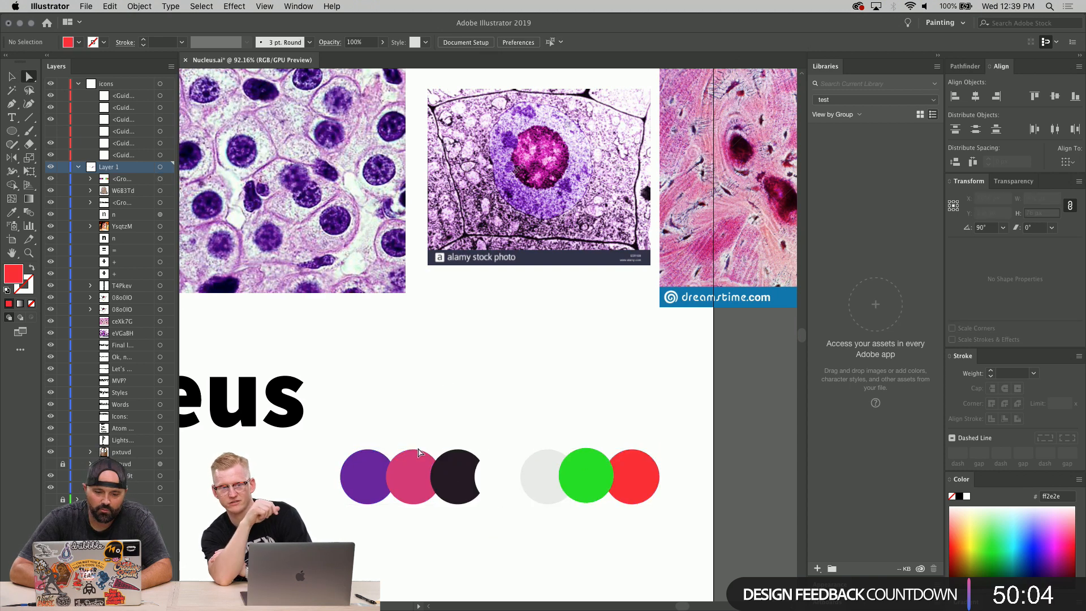
double_click(13, 274)
text(ea4)
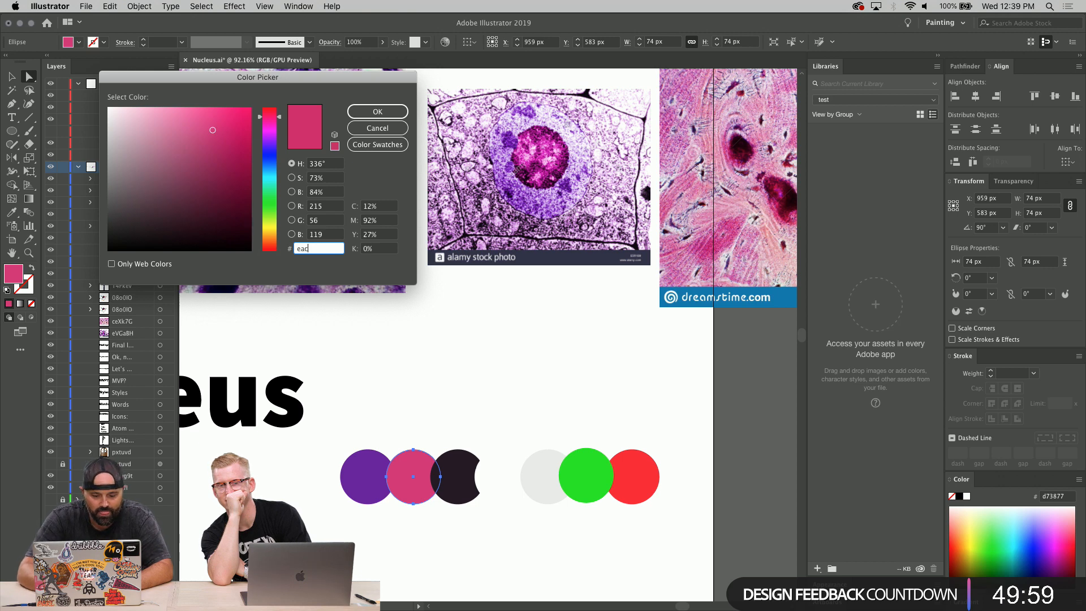
text(439)
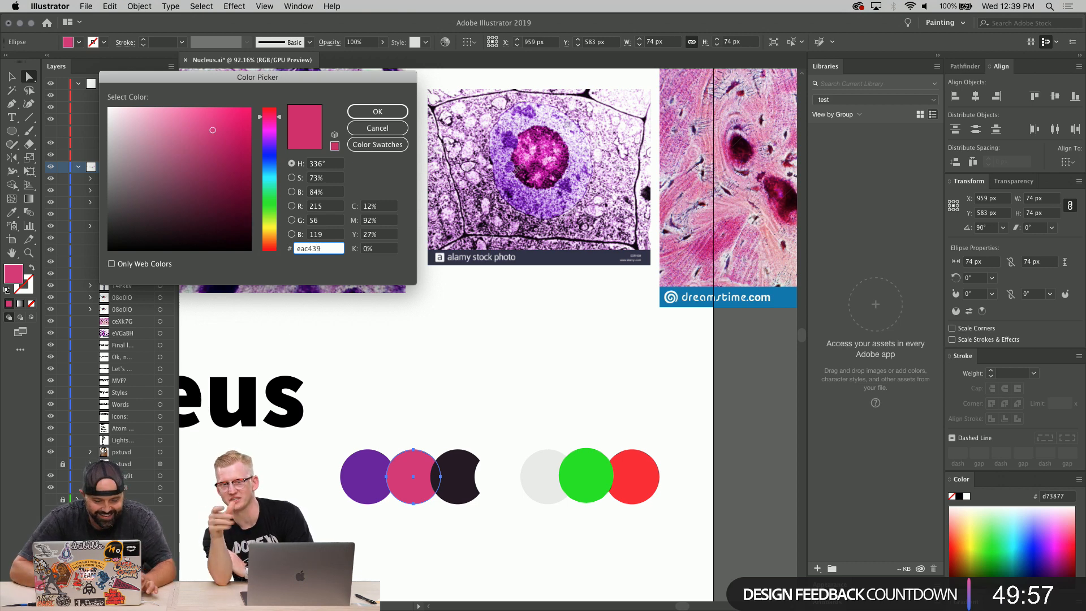
click(378, 115)
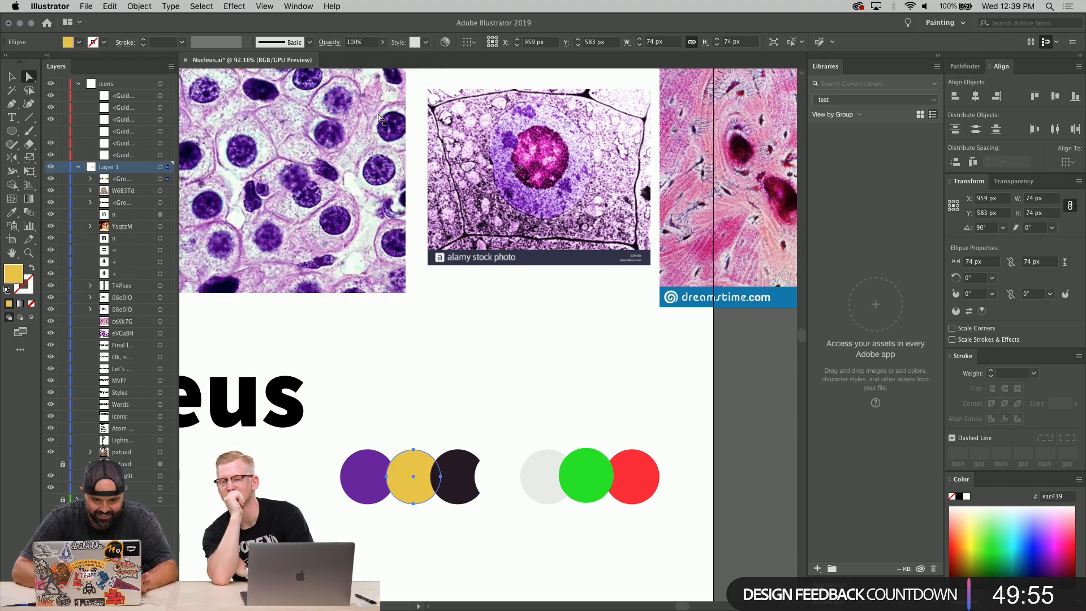
- Edit the hex code of the second palette circle's fill to ea4c39
double_click(9, 282)
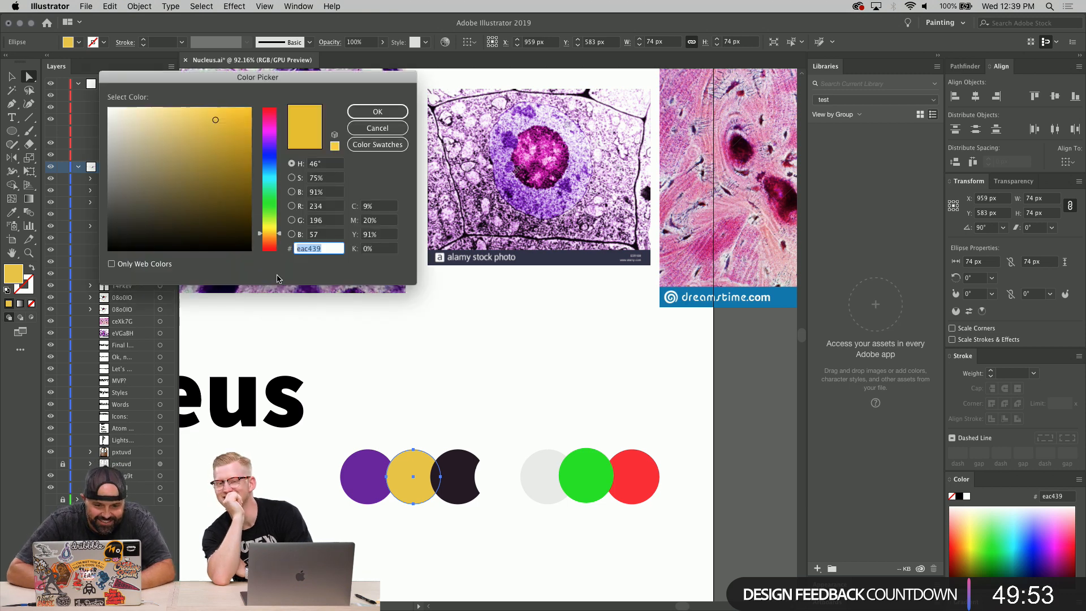
click(313, 249)
key(BackSpace)
key(BackSpace)
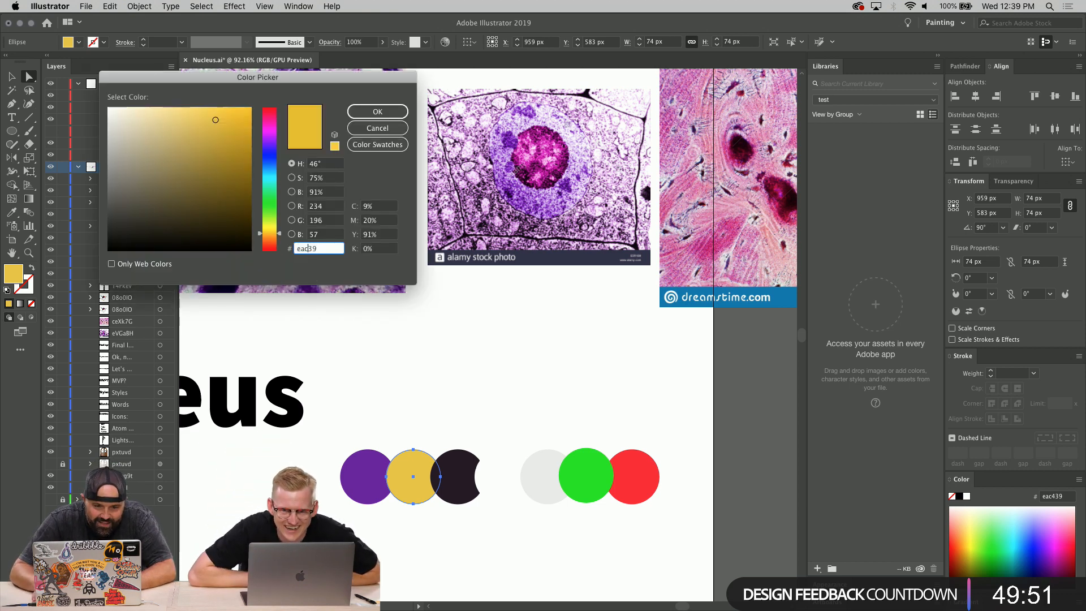
text(4)
key(Return)
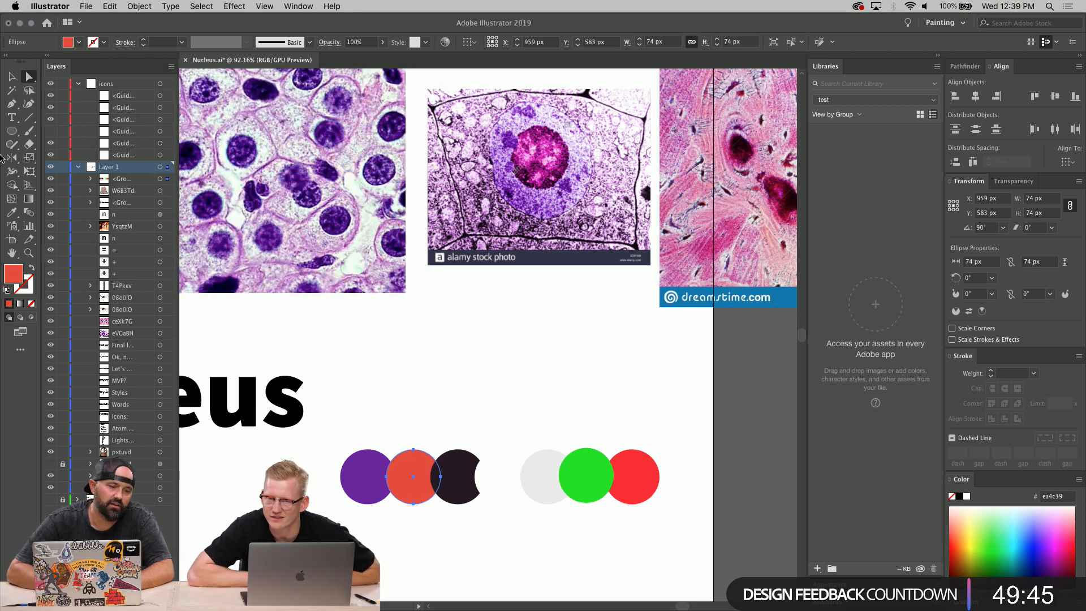
- Set the second palette circle's fill to pink ea4c89 and deselect it
double_click(13, 275)
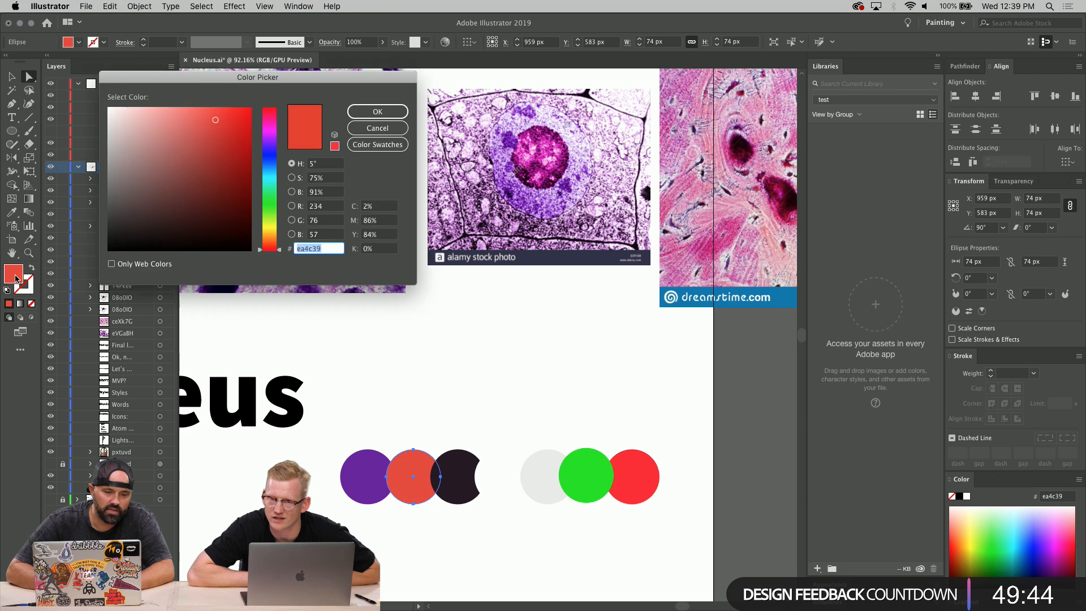
click(317, 250)
key(BackSpace)
text(8)
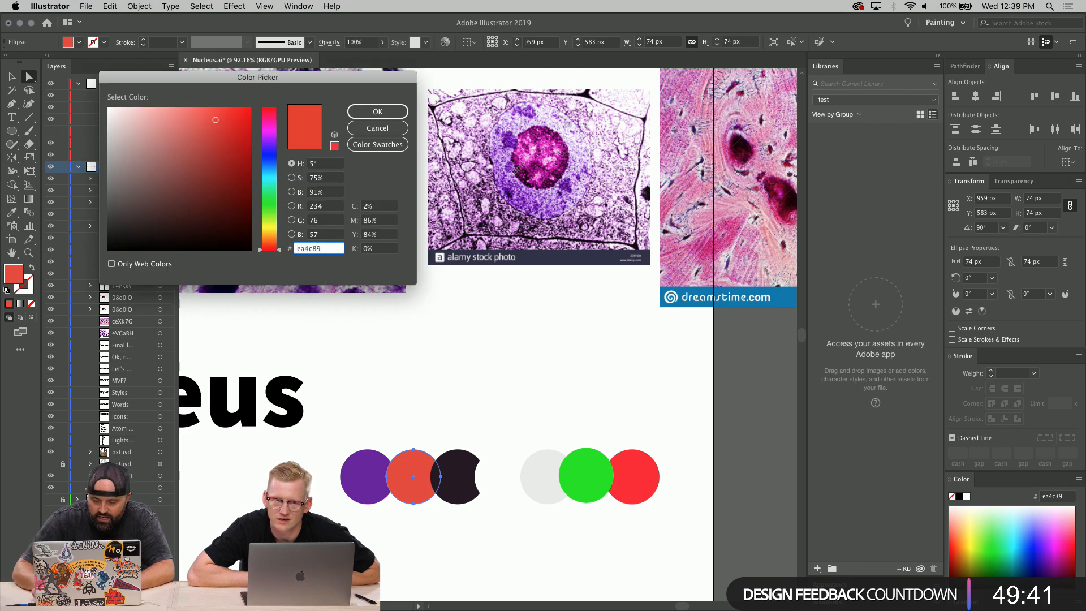
key(Return)
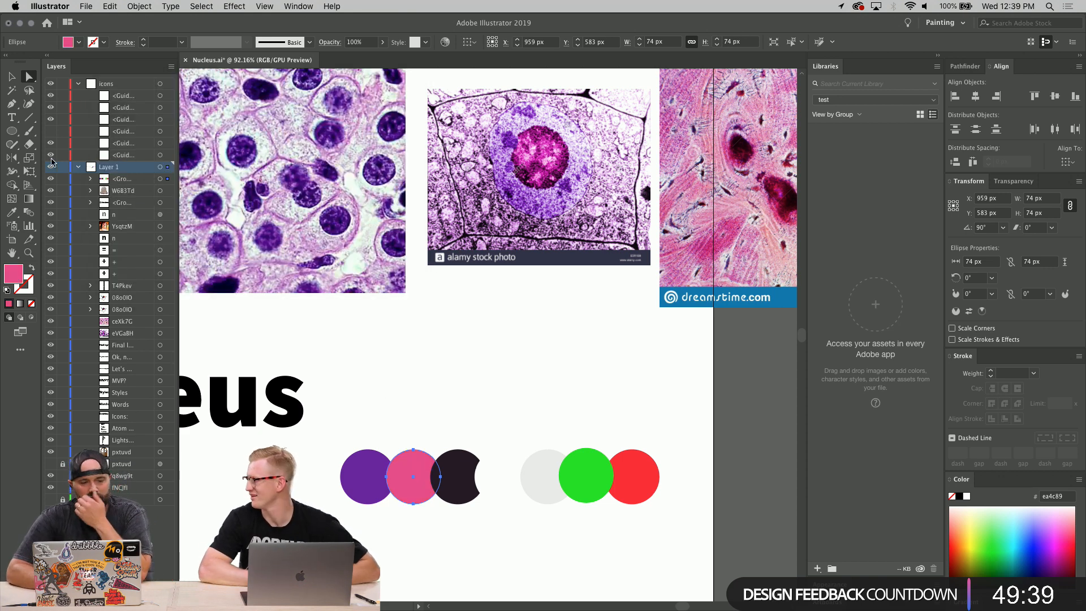
click(11, 76)
click(423, 334)
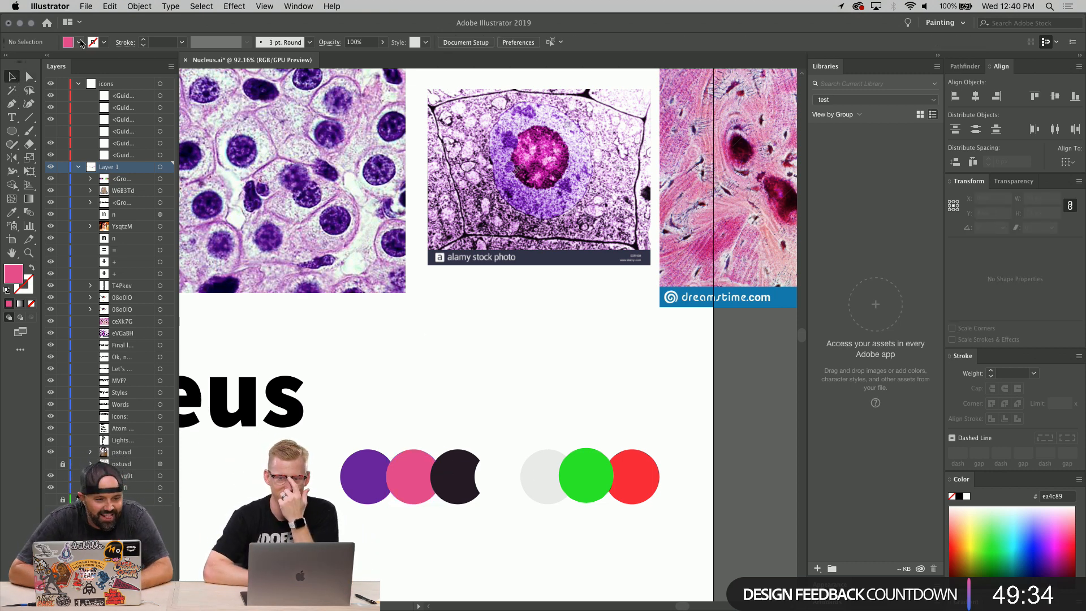
- Draw a rectangle about 490 × 96 px below the palette row and fill it with the purple sampled from the first circle
click(26, 133)
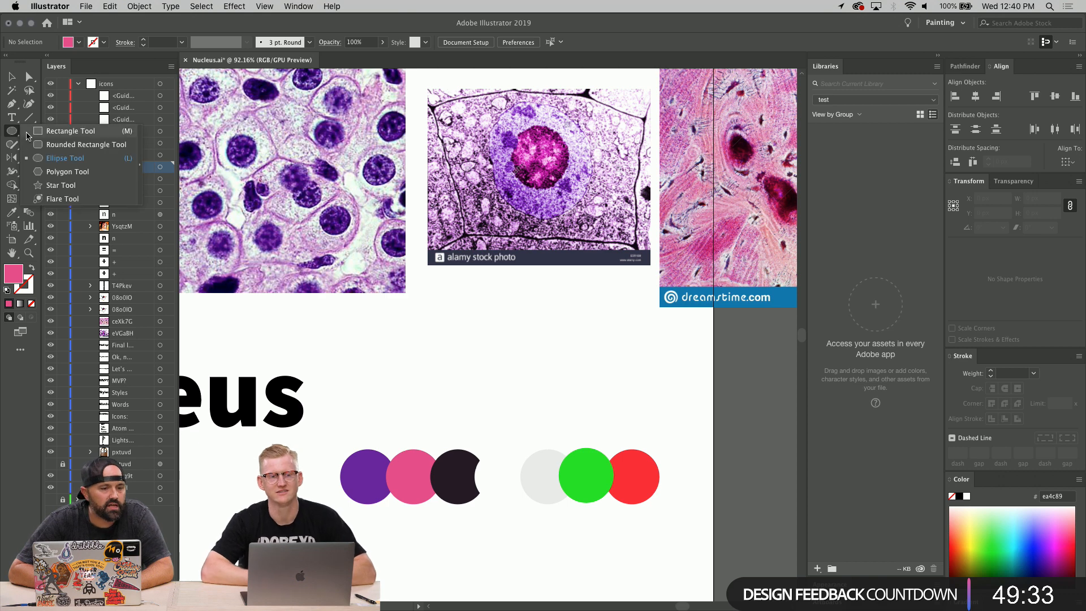
click(43, 133)
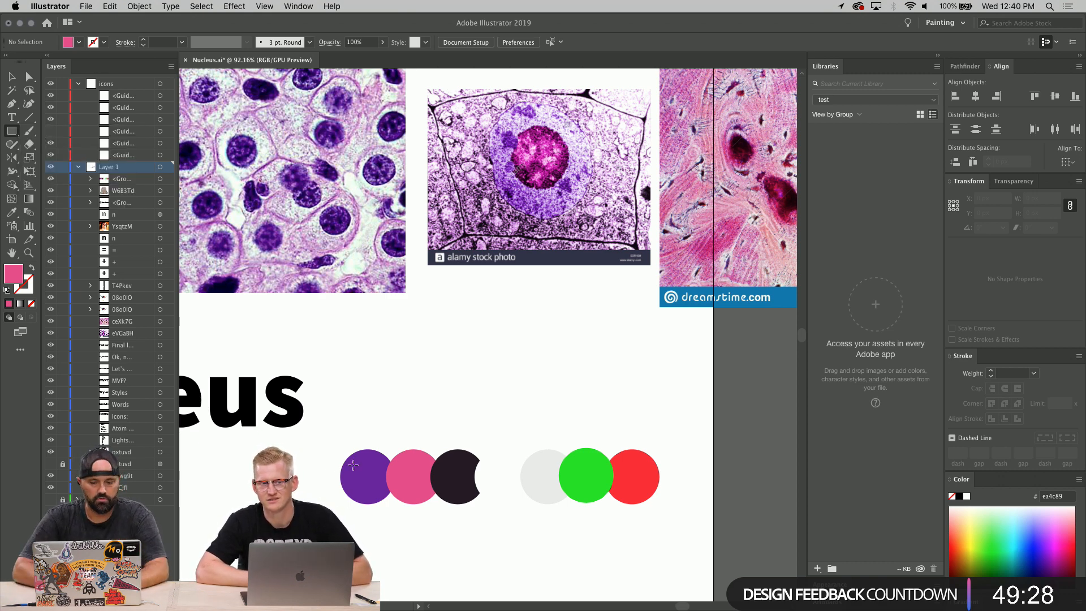
scroll(605, 537, down, 3)
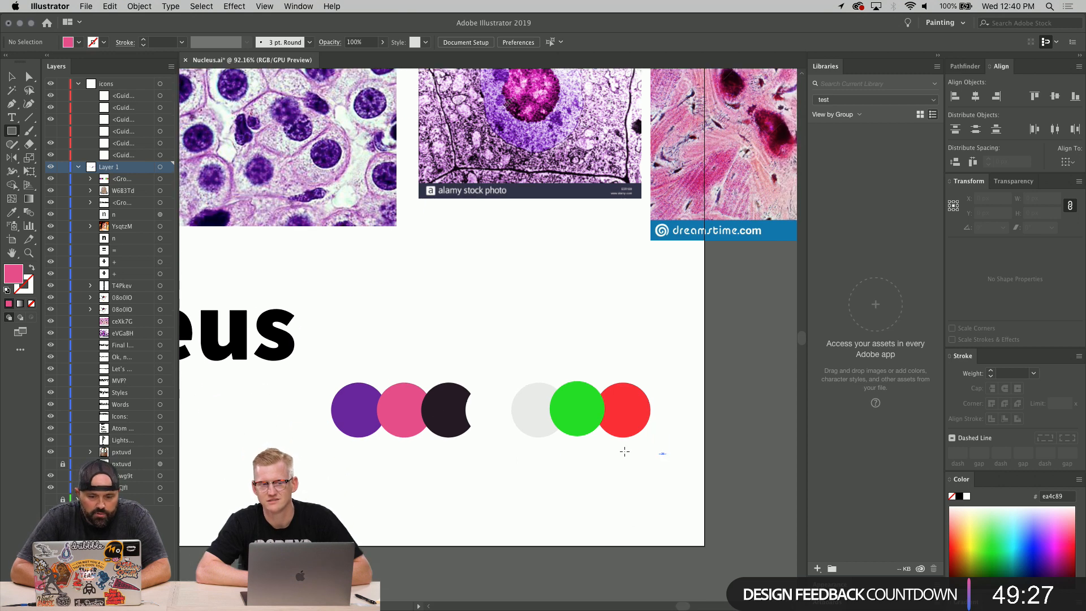
mouse_move(667, 454)
mouse_down()
mouse_move(291, 413)
mouse_move(339, 431)
mouse_move(305, 525)
mouse_up()
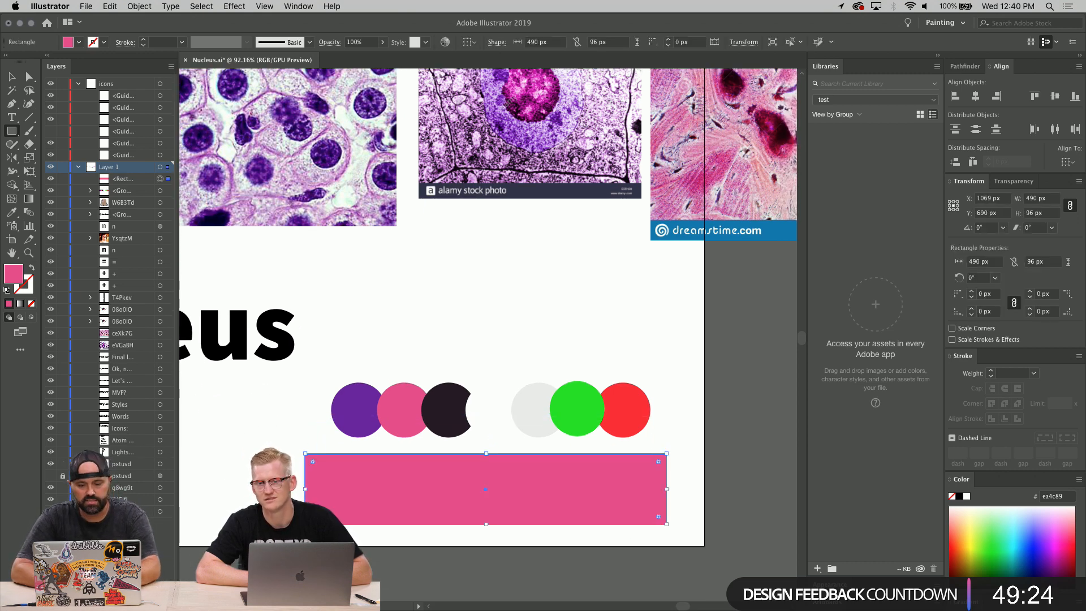
key(i)
click(356, 413)
click(11, 76)
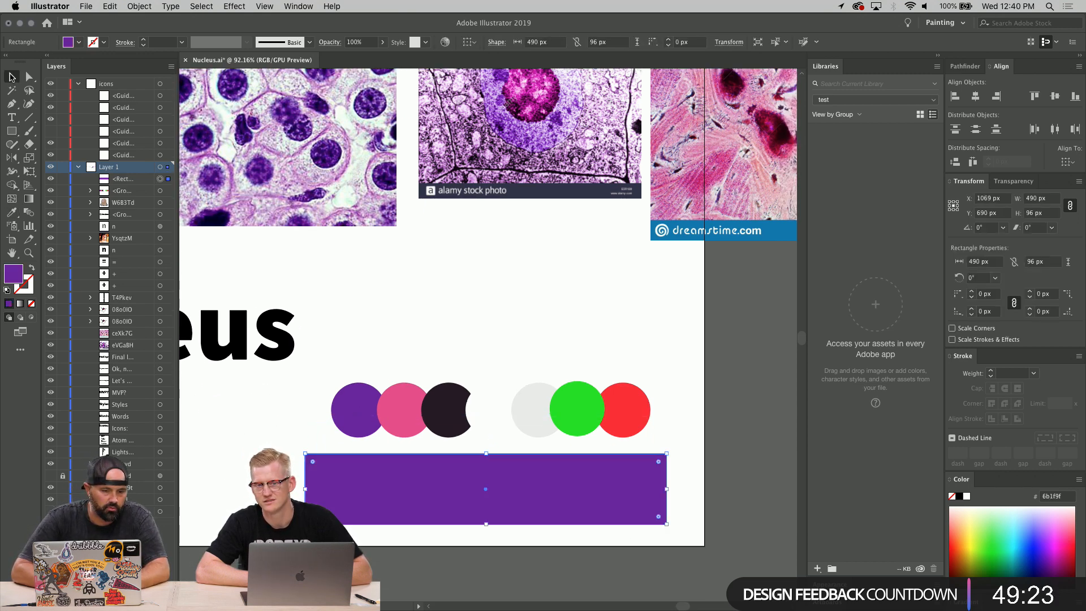
- Move the purple rectangle up so it covers the lower half of the palette circles, and nudge it slightly right
click(225, 365)
click(382, 485)
drag(382, 485, 383, 440)
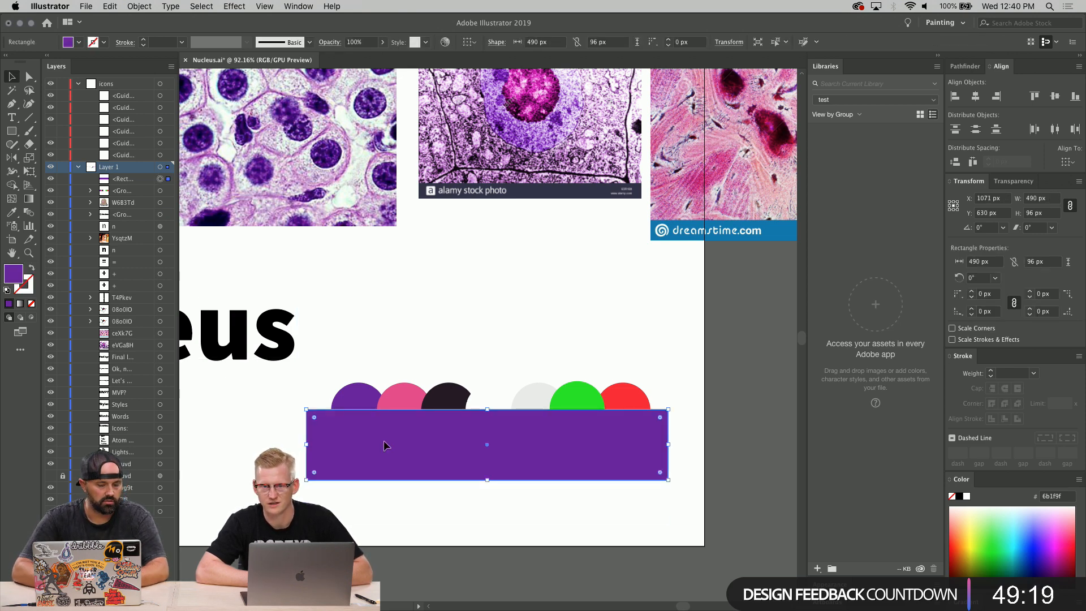
key(Right)
key(Right)
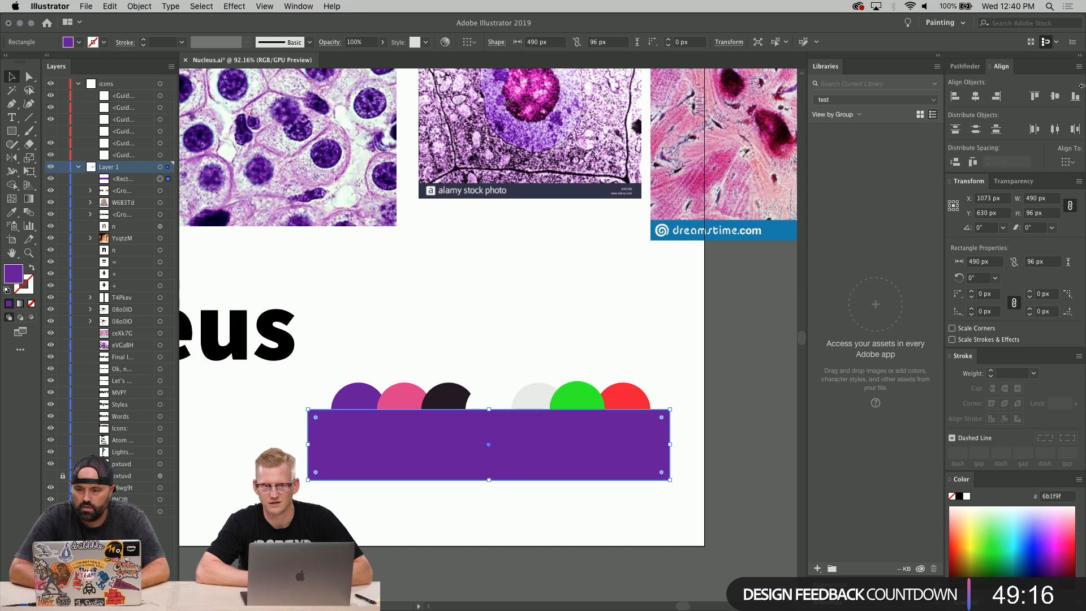
- Set the purple rectangle's blending mode to Soft Light and deselect it
click(1014, 181)
click(975, 198)
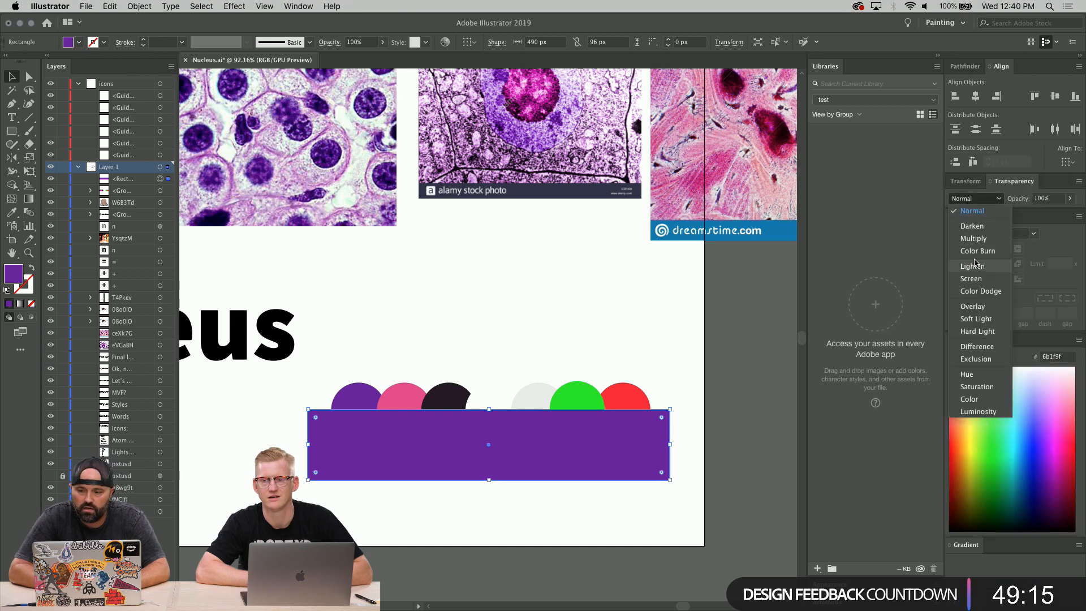
click(976, 318)
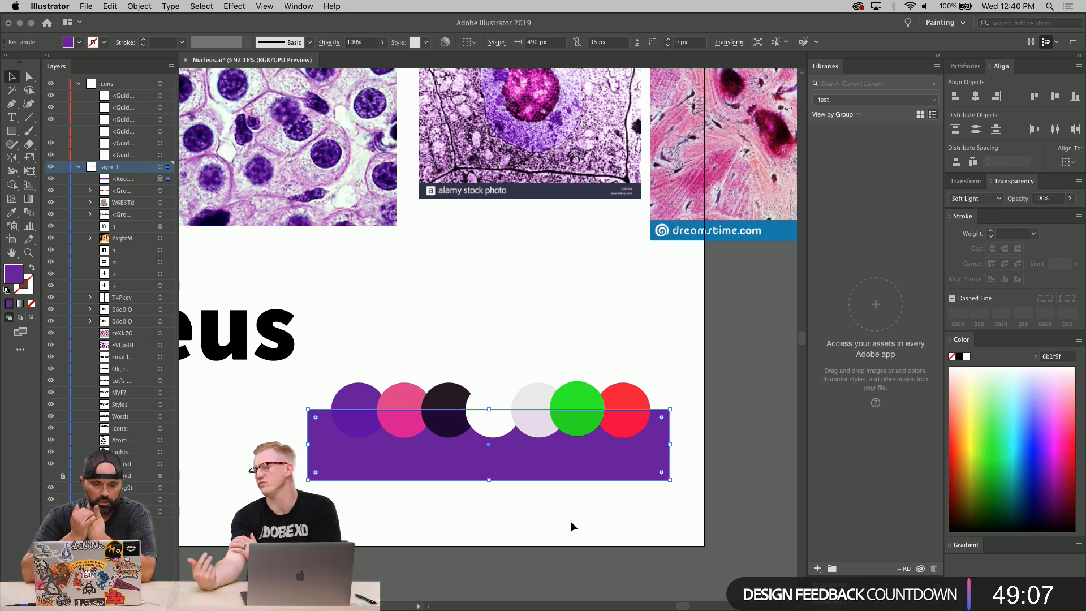
click(618, 541)
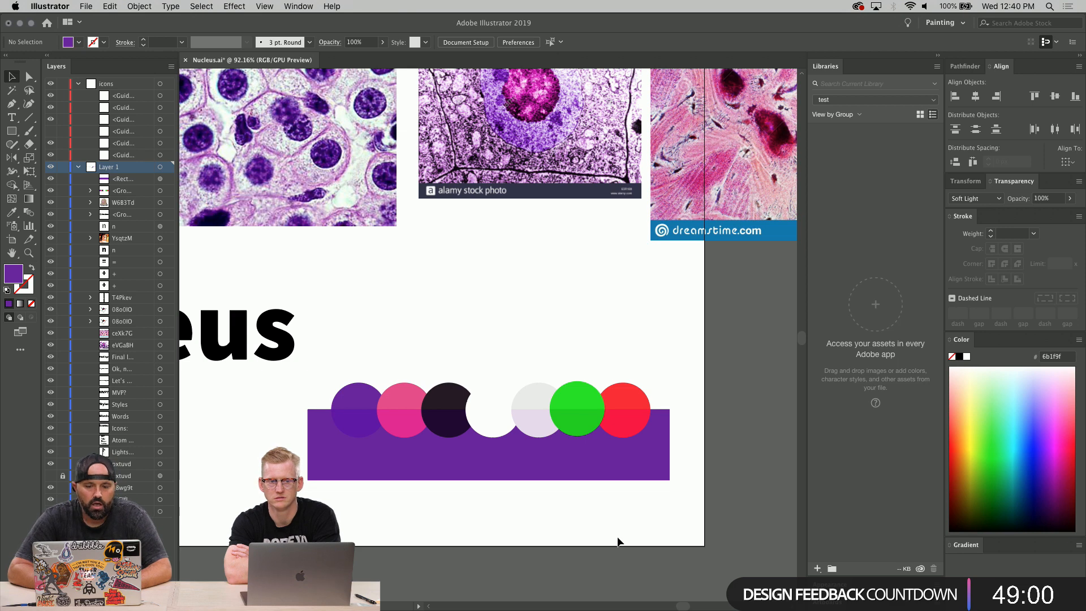
- Reduce the purple rectangle's opacity to 80% and deselect it
click(563, 474)
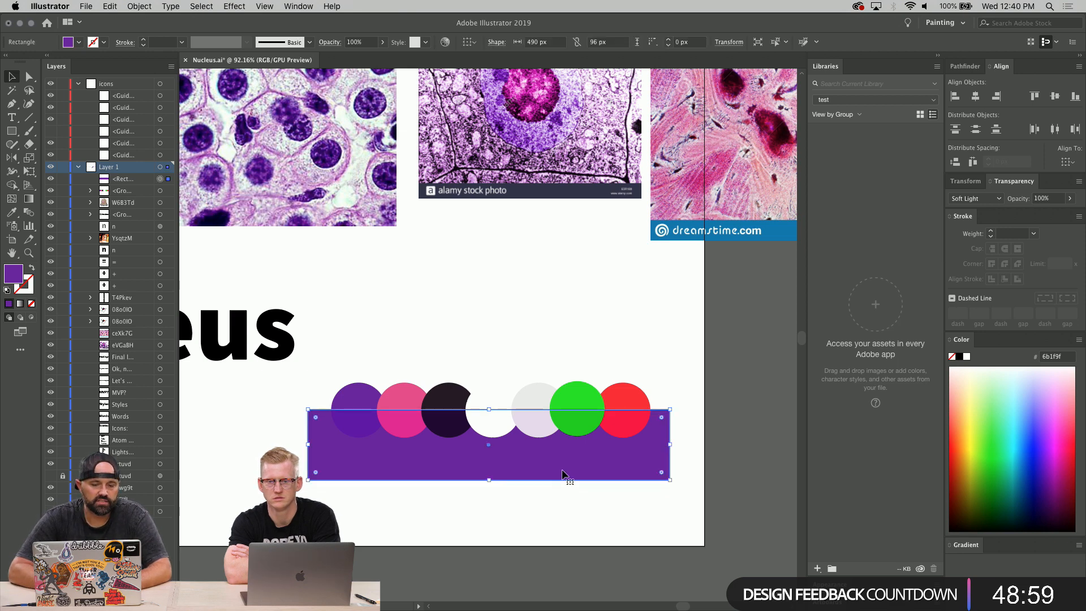
click(1046, 198)
text(80)
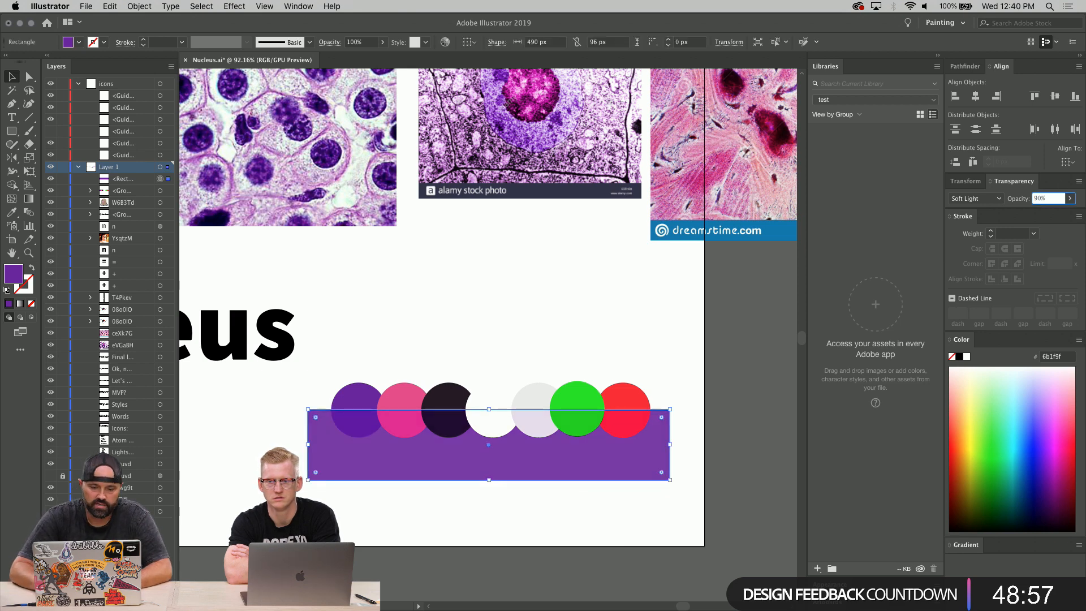
key(Return)
click(630, 510)
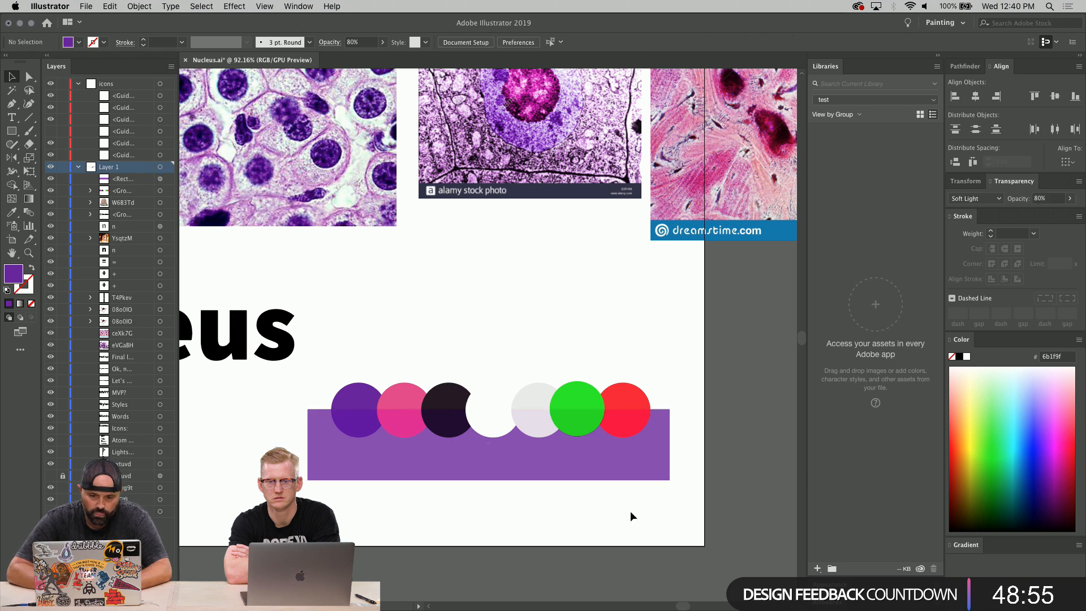
- Examine up close how the purple Soft Light overlay tints each palette circle
scroll(634, 506, up, 3)
scroll(634, 507, up, 3)
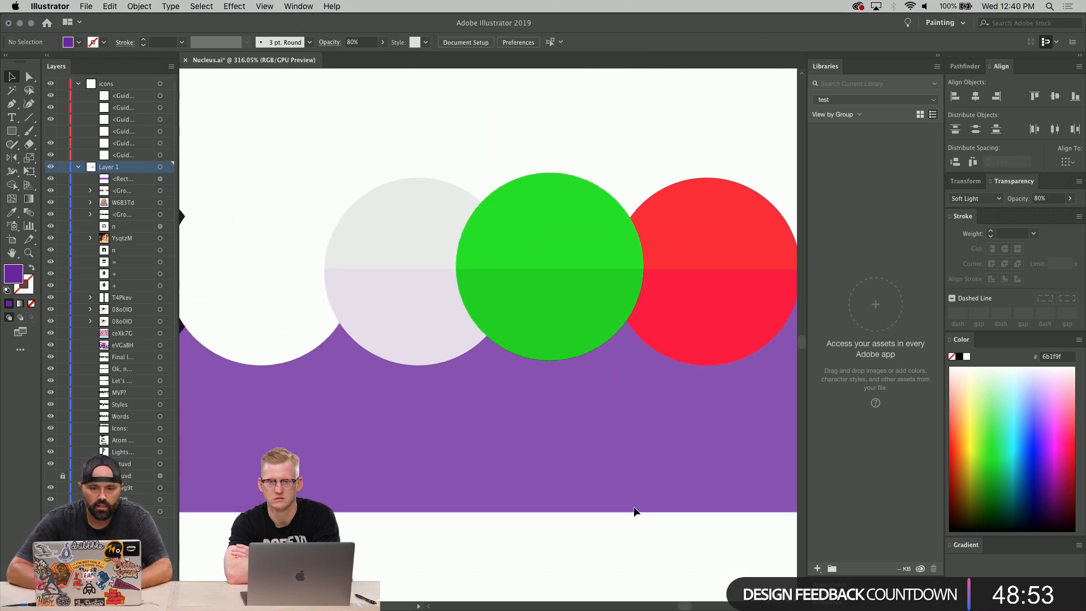
scroll(634, 507, left, 5)
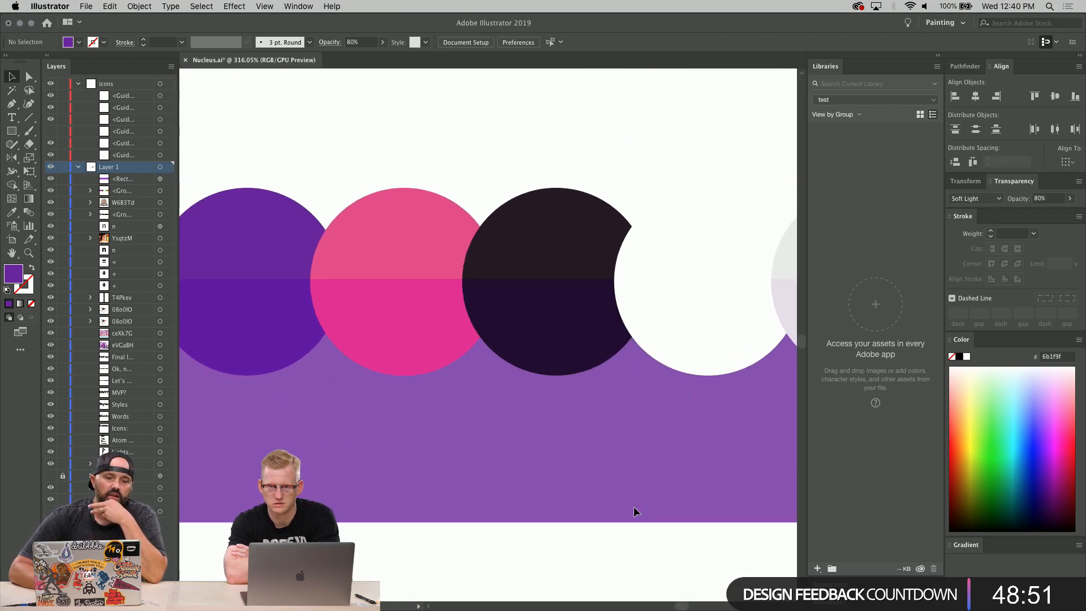
scroll(633, 507, down, 1)
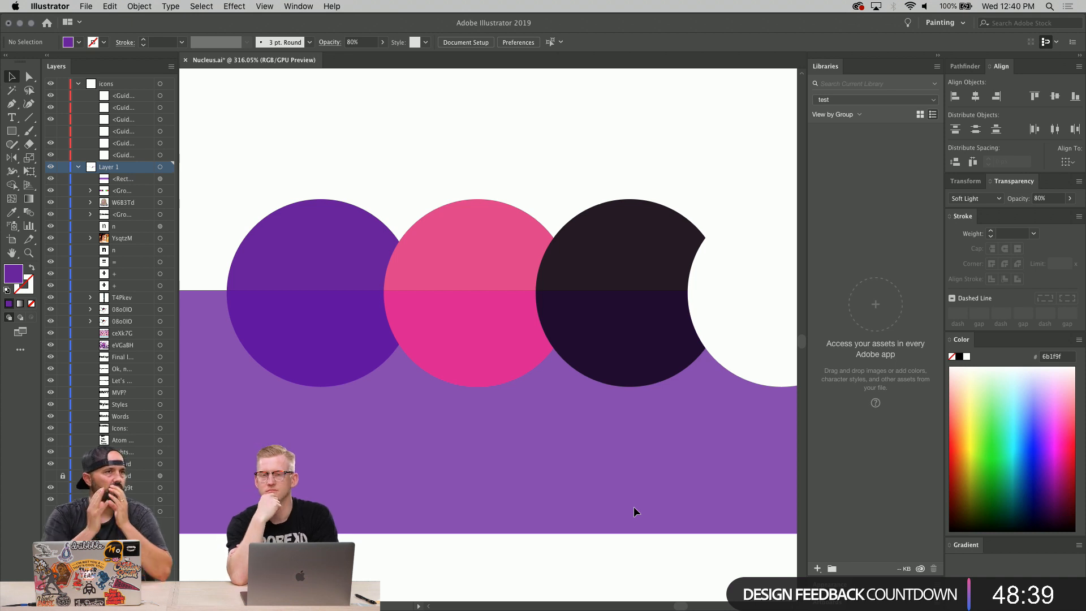
scroll(634, 506, down, 4)
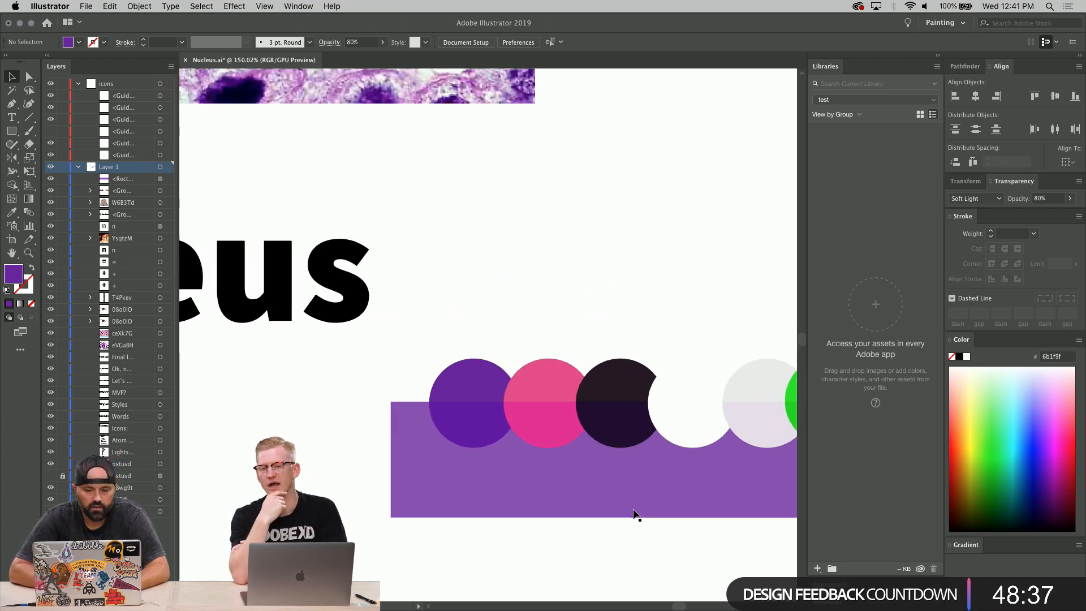
scroll(633, 514, down, 3)
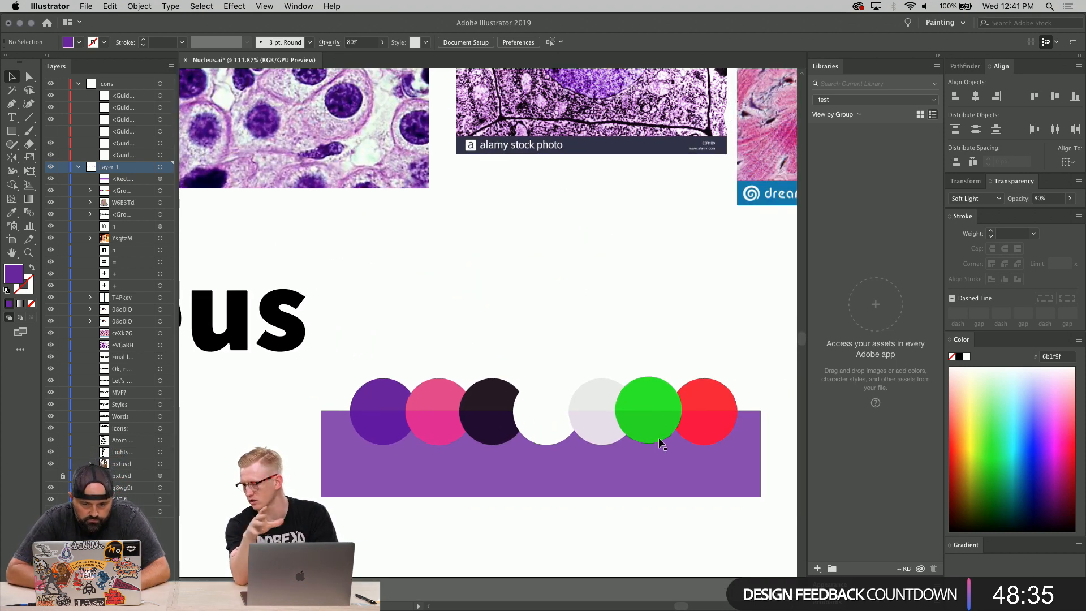
- Ungroup the seven palette circles and select only the green one
click(656, 412)
key(super+shift+g)
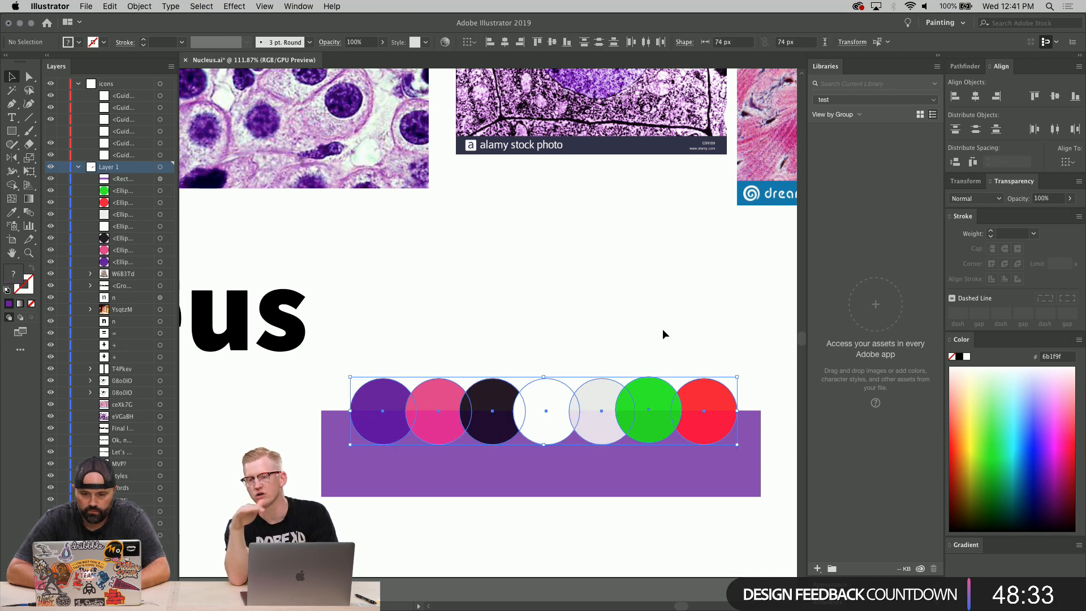
click(654, 399)
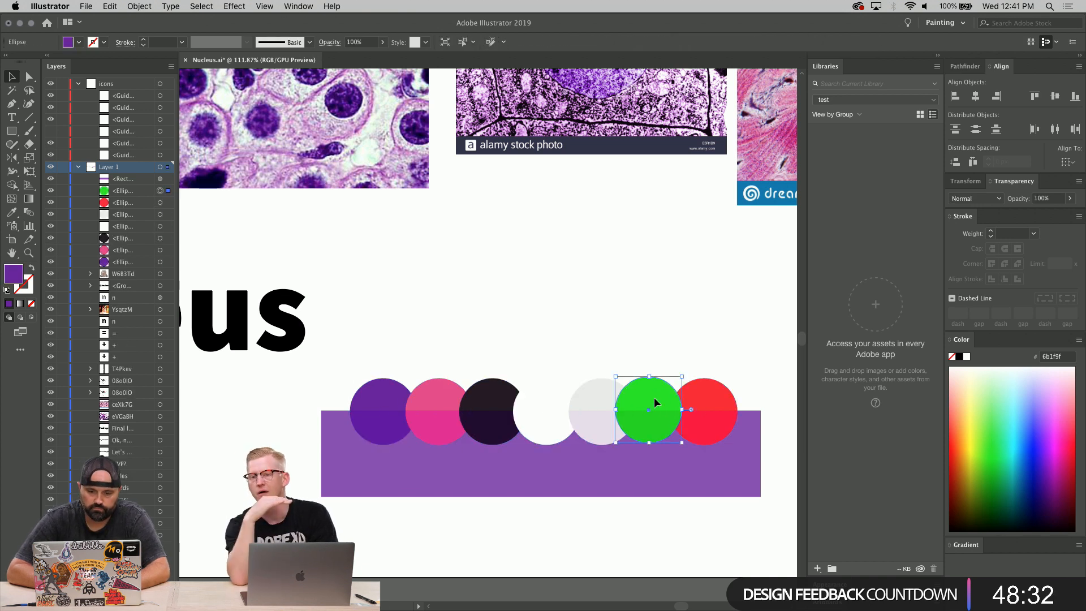
- Set the purple overlay rectangle's blending mode to Normal and its opacity to 30%, leaving nothing selected
click(656, 457)
click(987, 199)
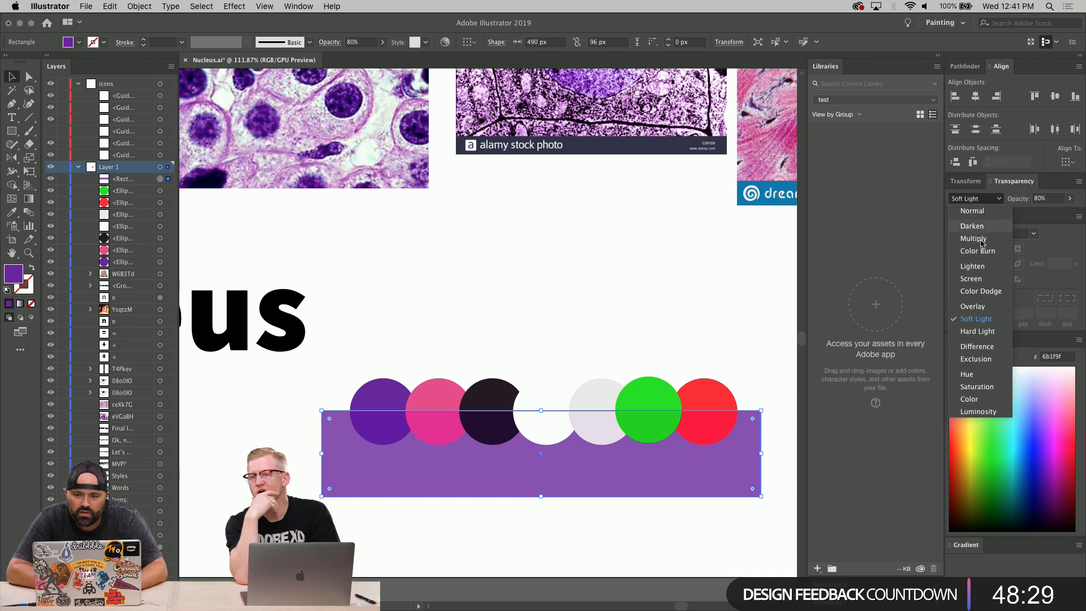
click(981, 209)
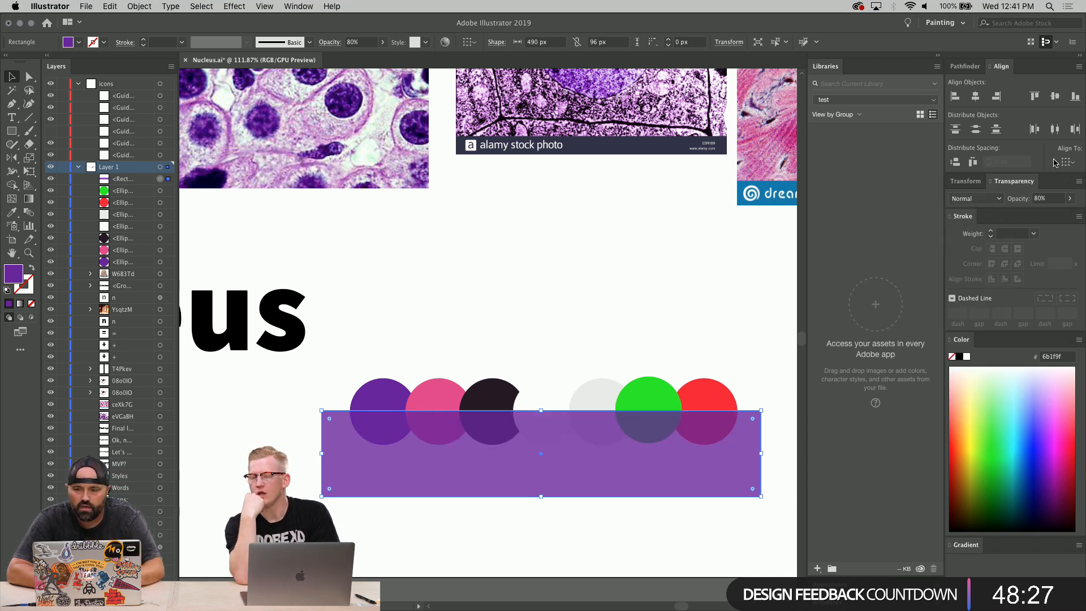
click(1047, 199)
key(shift+Down)
key(shift+Down)
key(shift+Down)
key(shift+Down)
key(shift+Down)
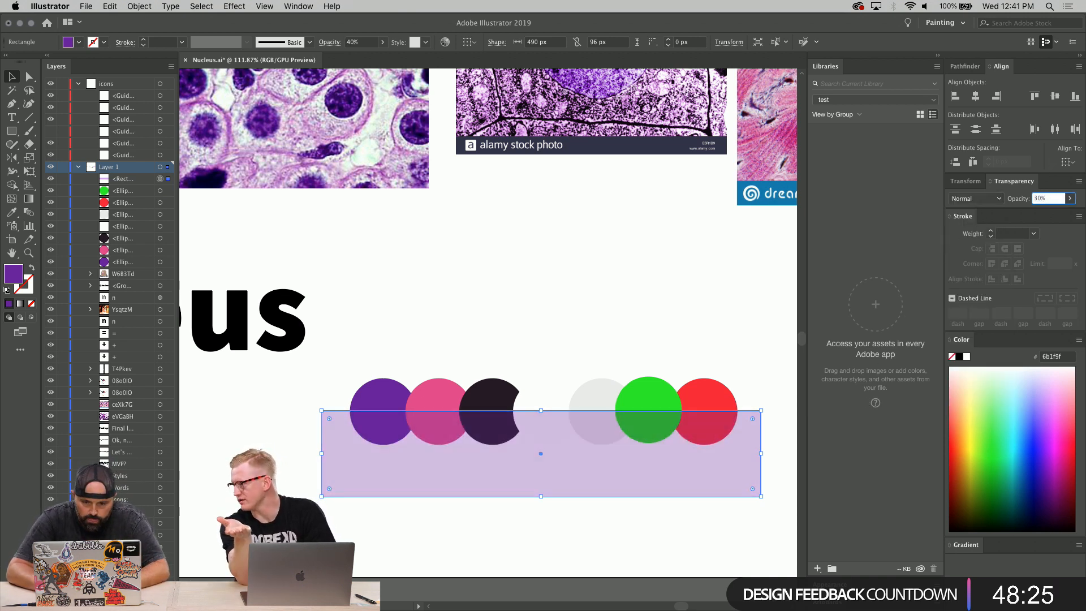
key(Return)
click(655, 287)
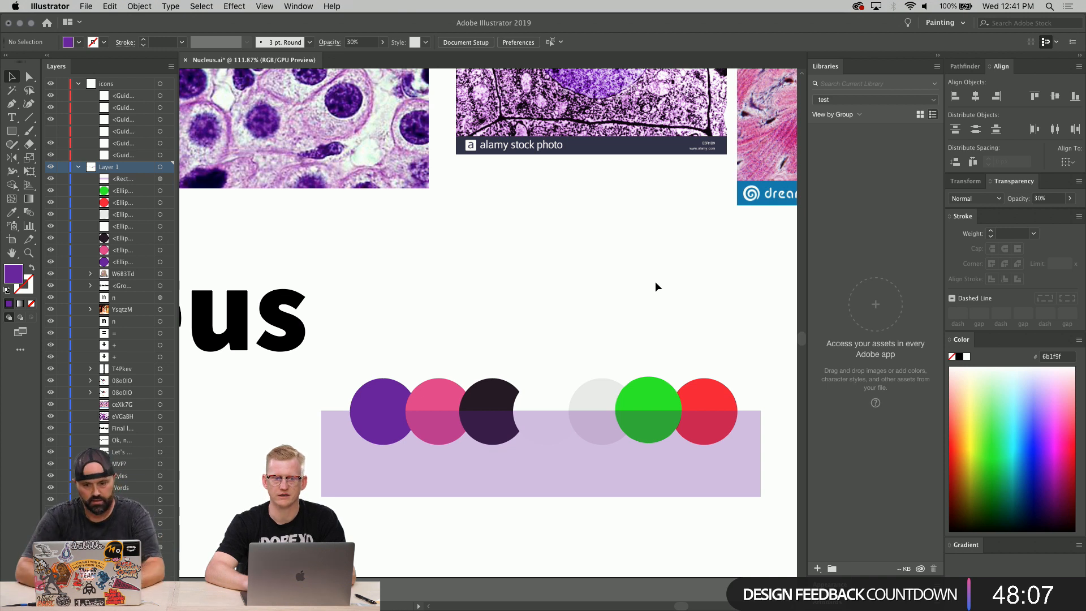
- Lower the overlay rectangle's opacity to 20% and deselect it
click(614, 490)
click(1054, 198)
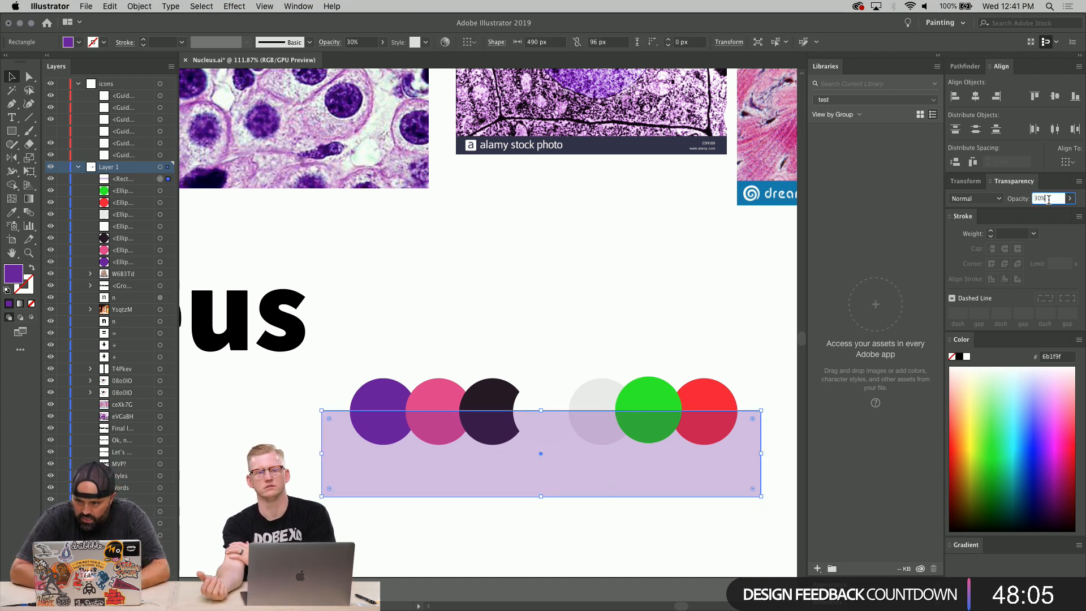
key(shift+Down)
click(651, 307)
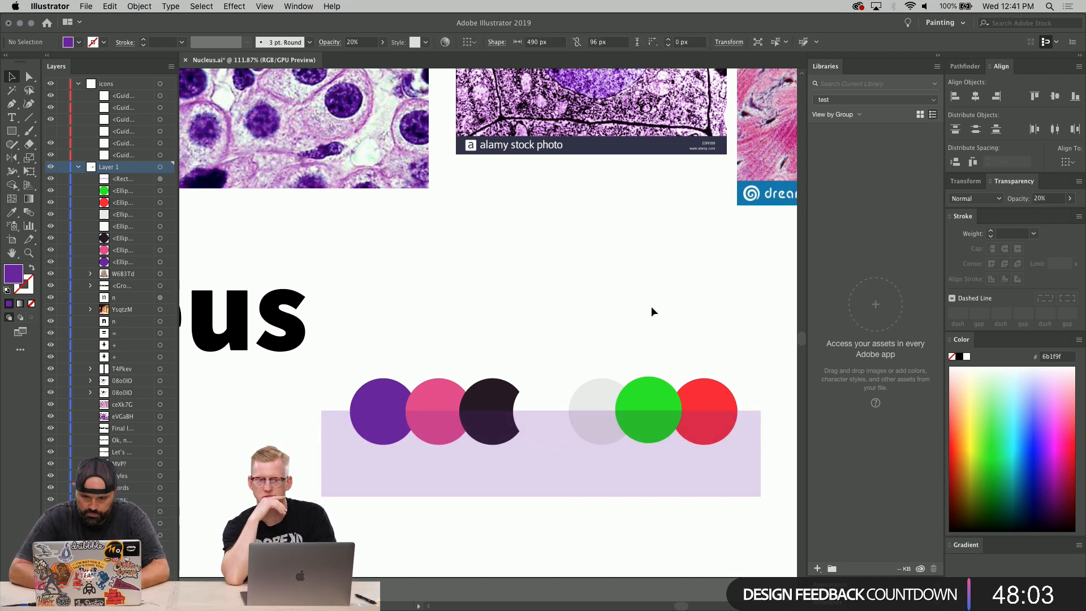
- Reduce the opacity of the overlay rectangle to 15% and clear the selection
click(711, 450)
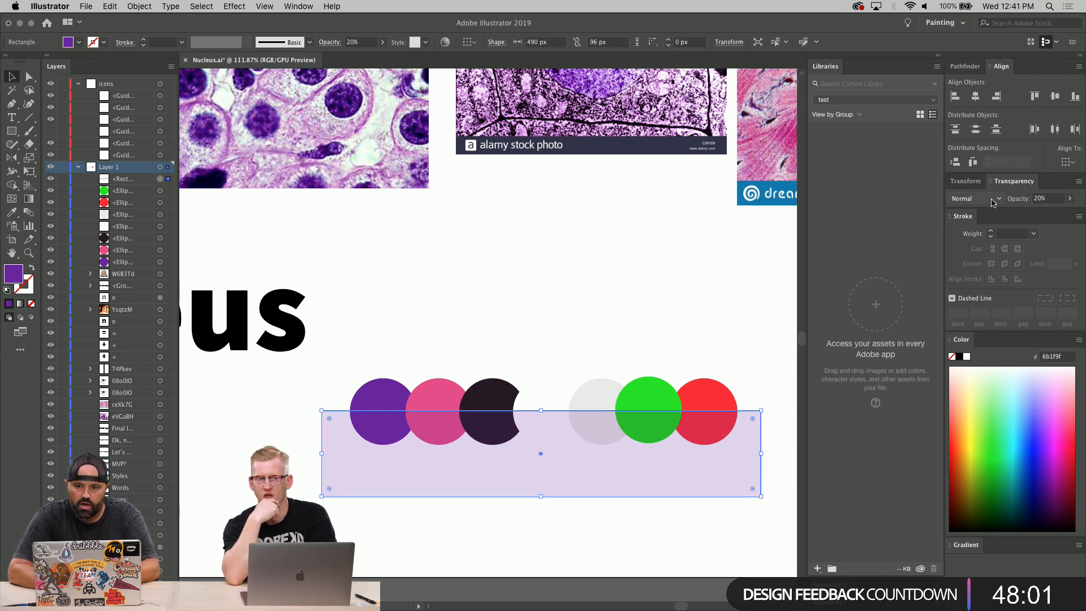
click(1048, 199)
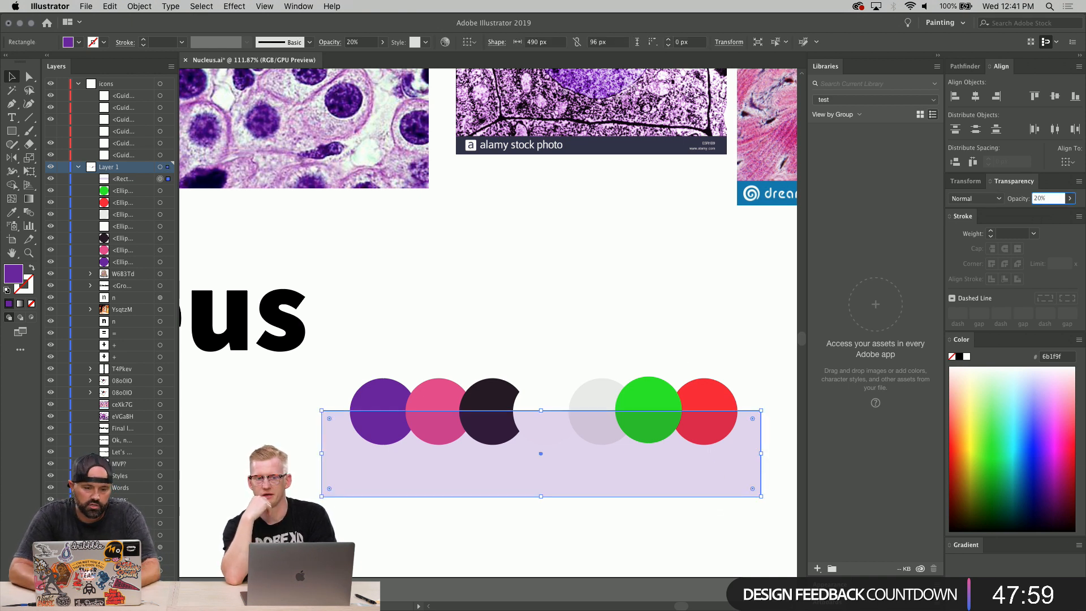
key(shift+Down)
key(shift+Up)
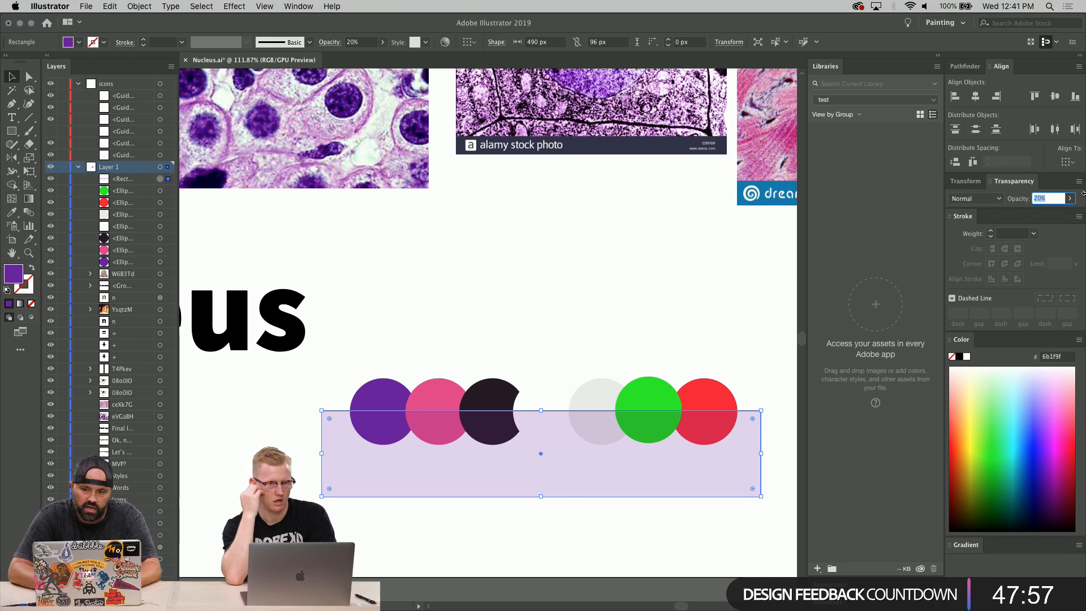
click(715, 303)
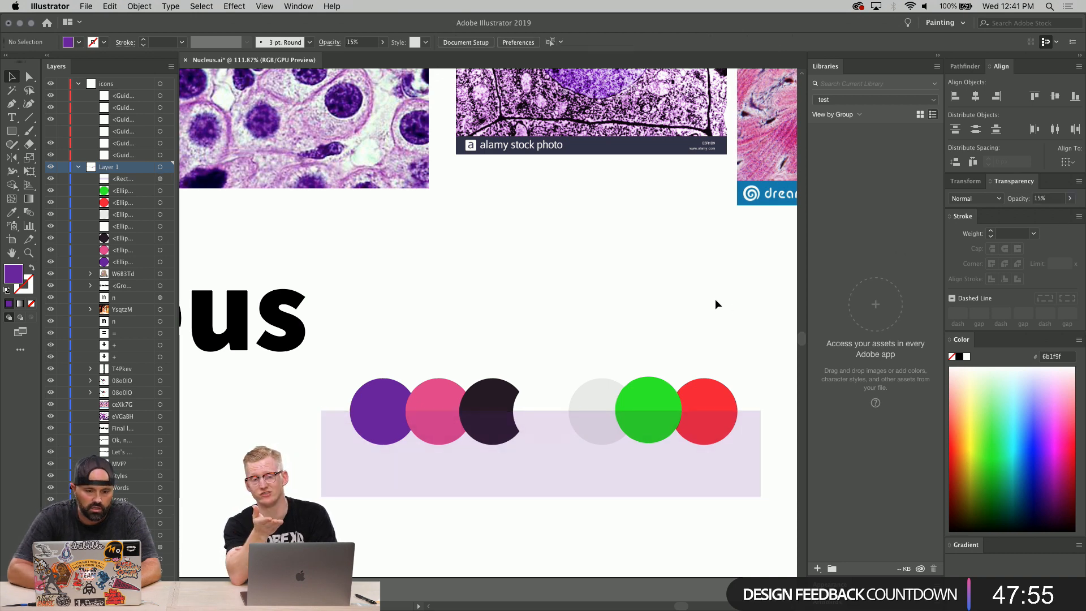
- Fine-tune the overlay rectangle's opacity to 13% and deselect it
scroll(714, 303, down, 3)
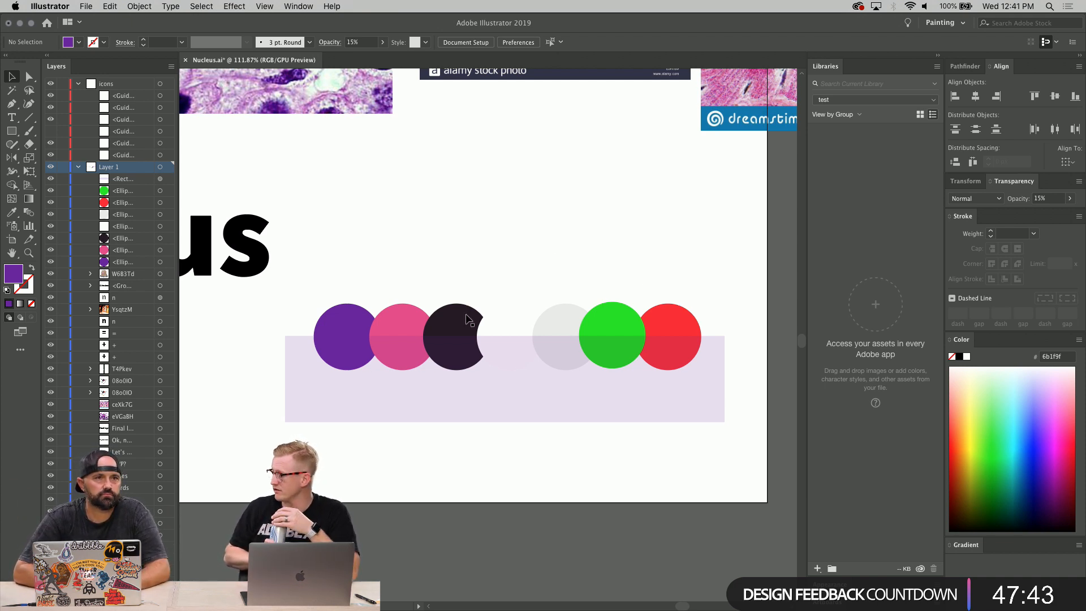
click(524, 384)
click(1046, 199)
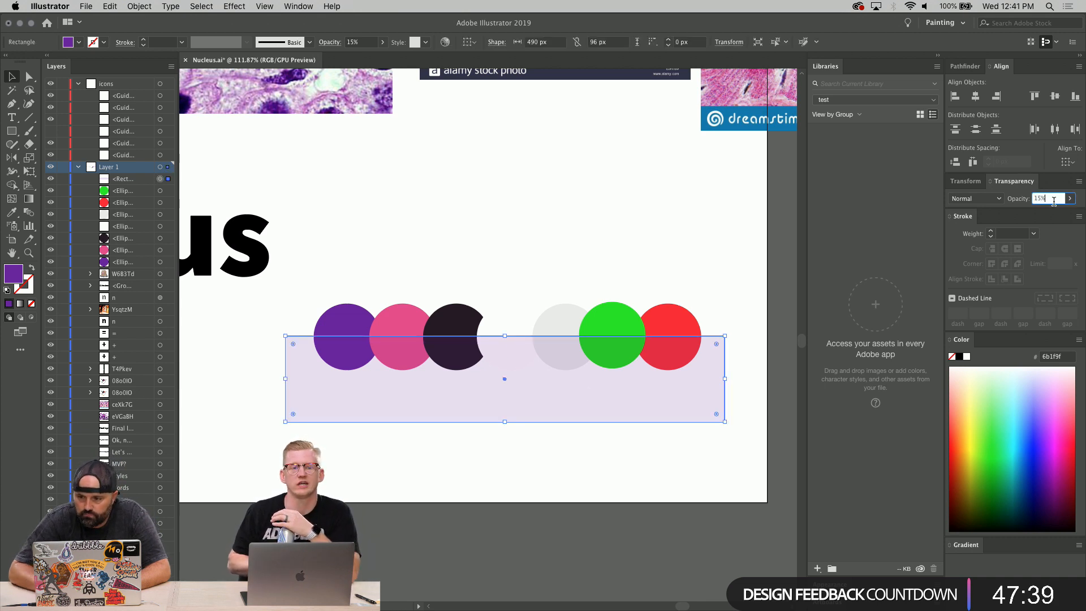
key(Down)
key(Down)
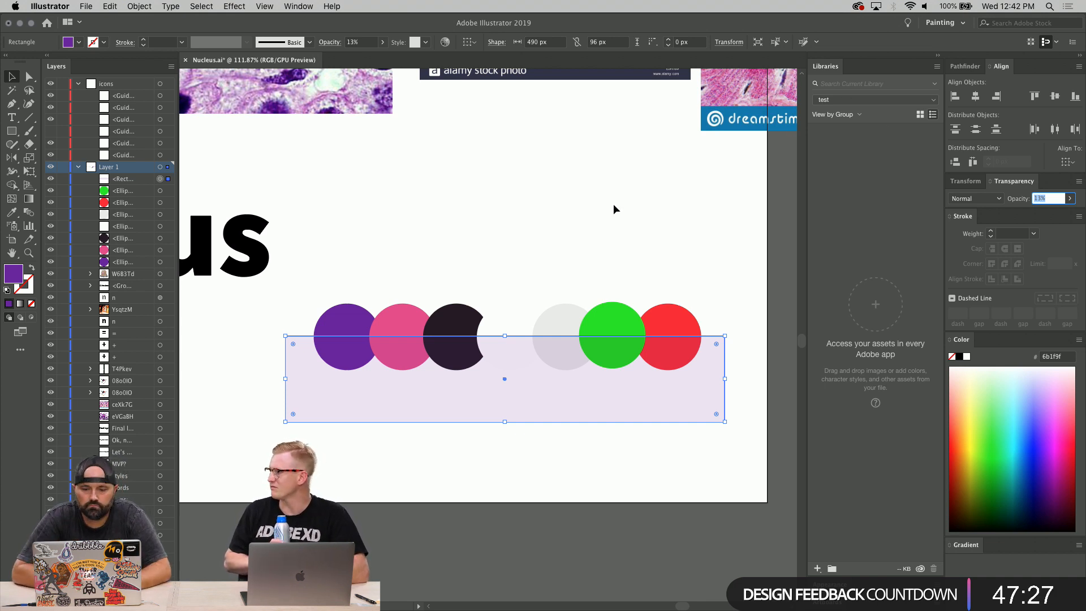
click(620, 244)
- Try to capture a screen region covering the tinted lower halves of the palette circles
scroll(551, 222, up, 2)
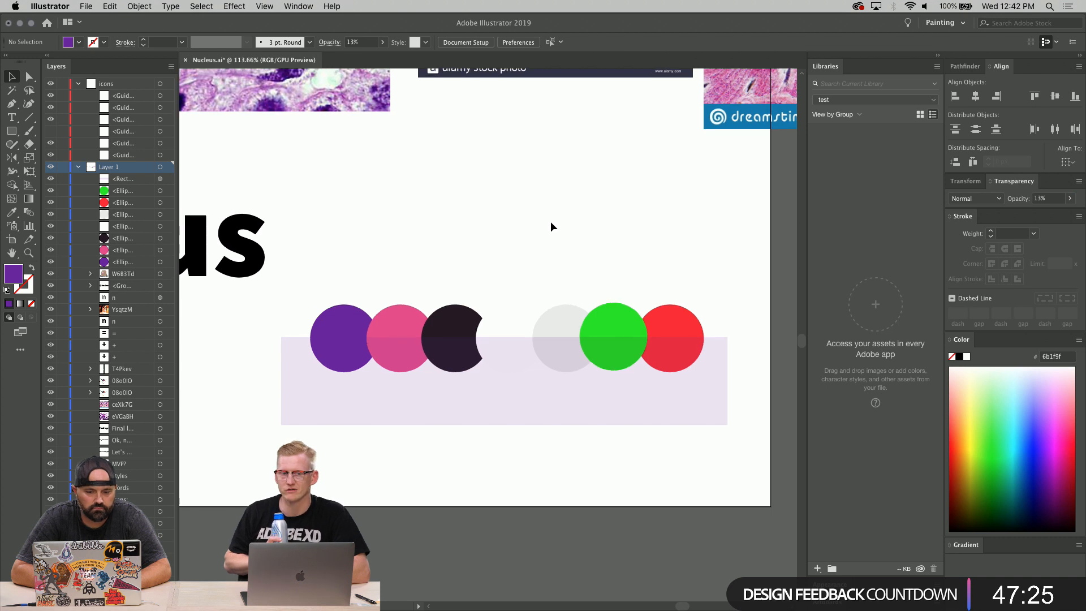
scroll(551, 221, up, 1)
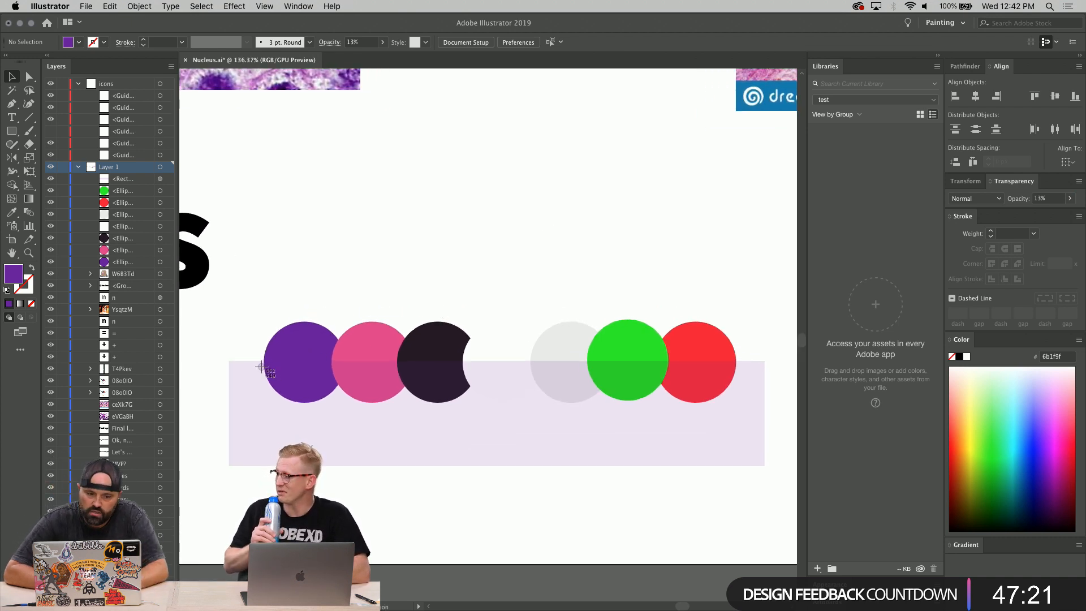
drag(261, 366, 740, 400)
key(super+z)
scroll(741, 447, down, 2)
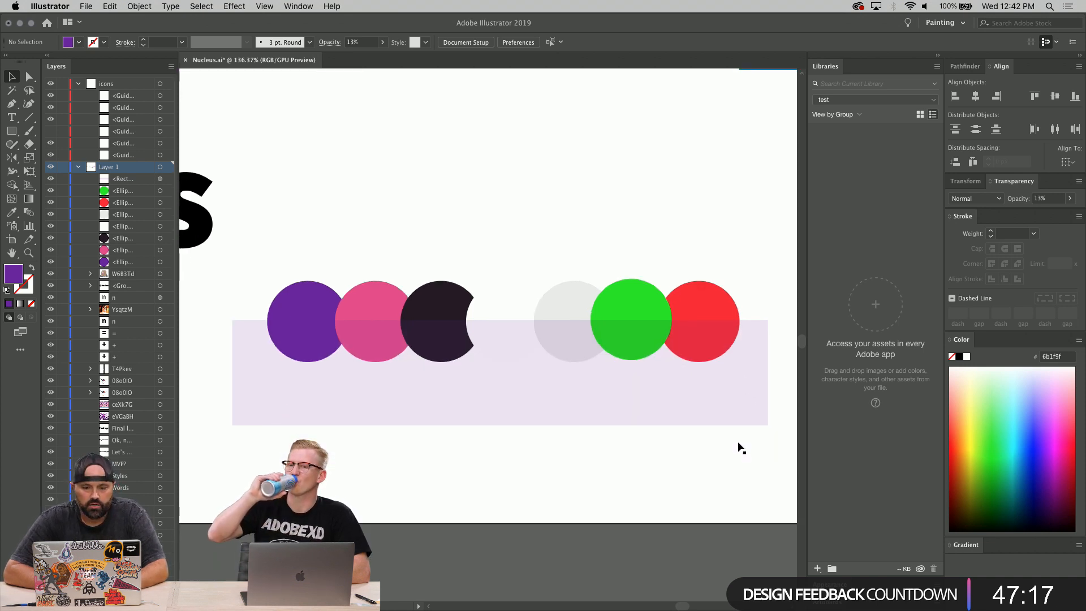
- Draw a rectangle of about 112 × 90 px above the circles and try sampling the tinted pink with the Eyedropper
click(11, 131)
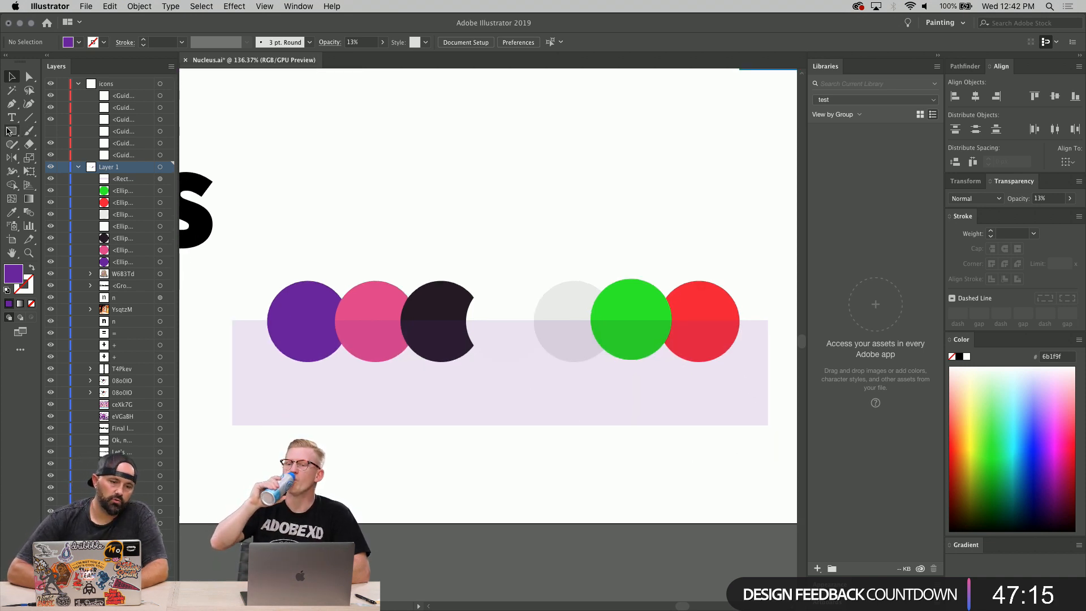
drag(254, 106, 377, 204)
key(i)
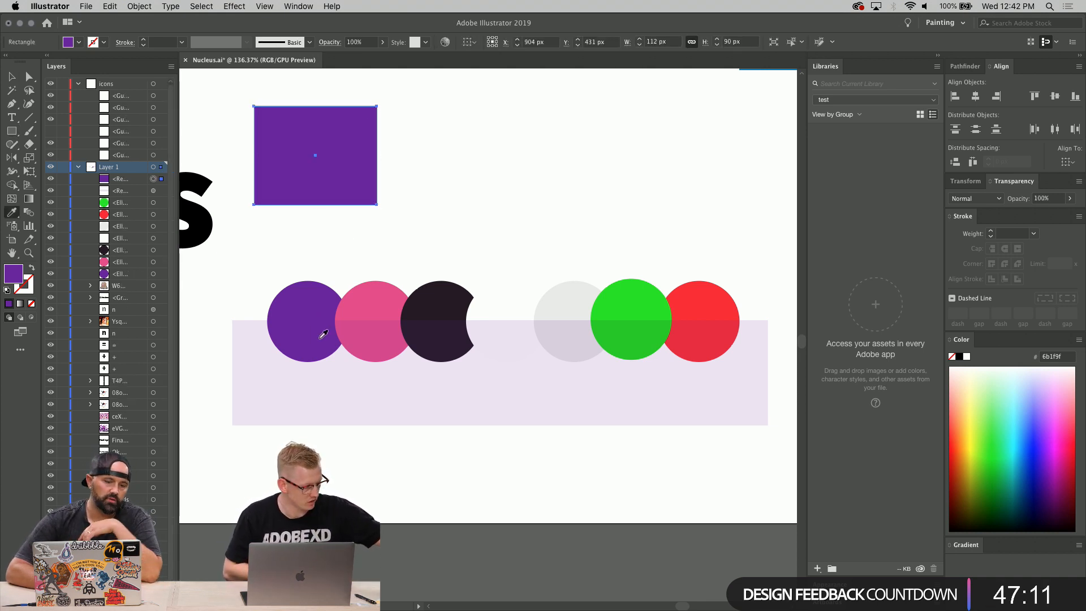
click(382, 336)
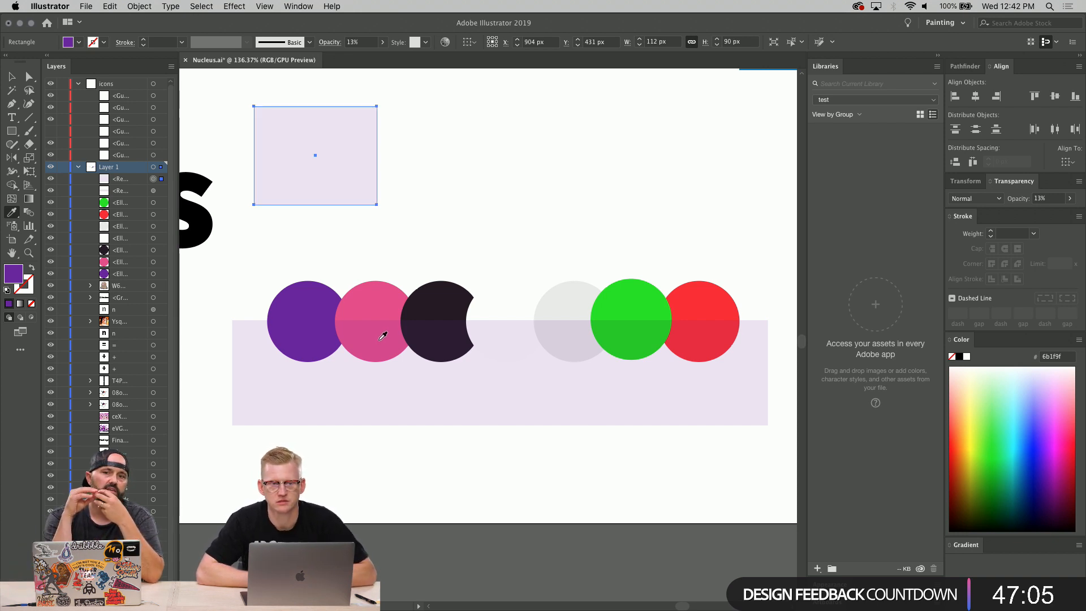
key(v)
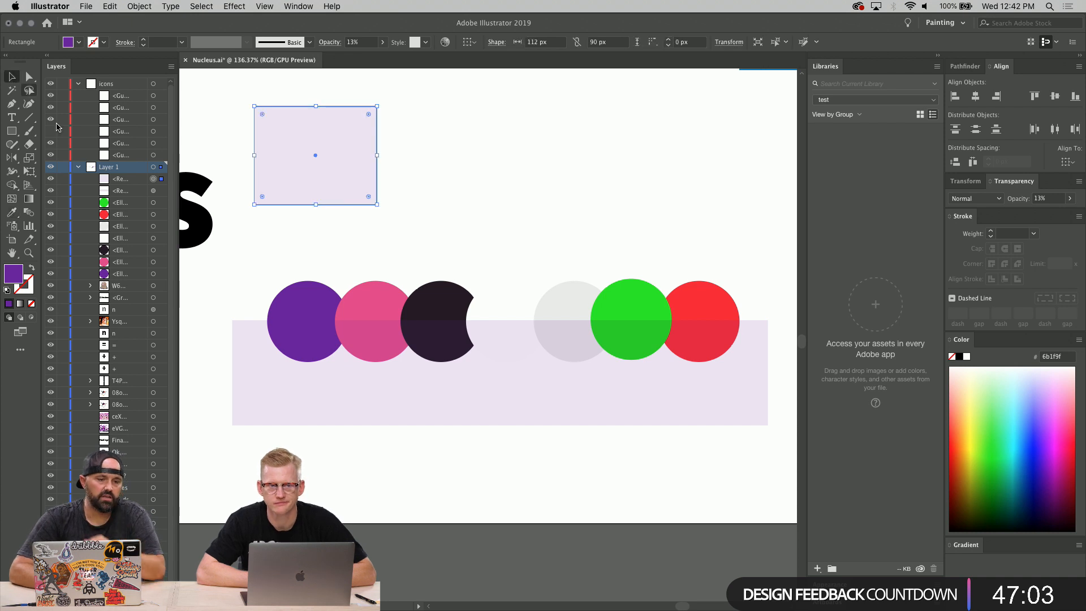
- Lock the large translucent overlay rectangle and toggle its visibility off and on
click(447, 379)
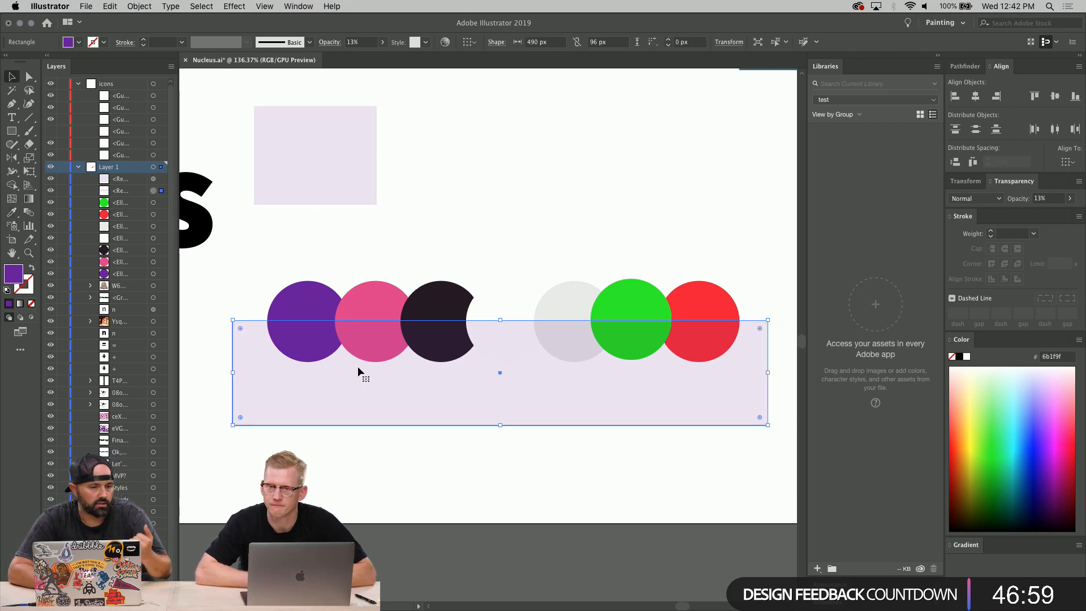
click(334, 199)
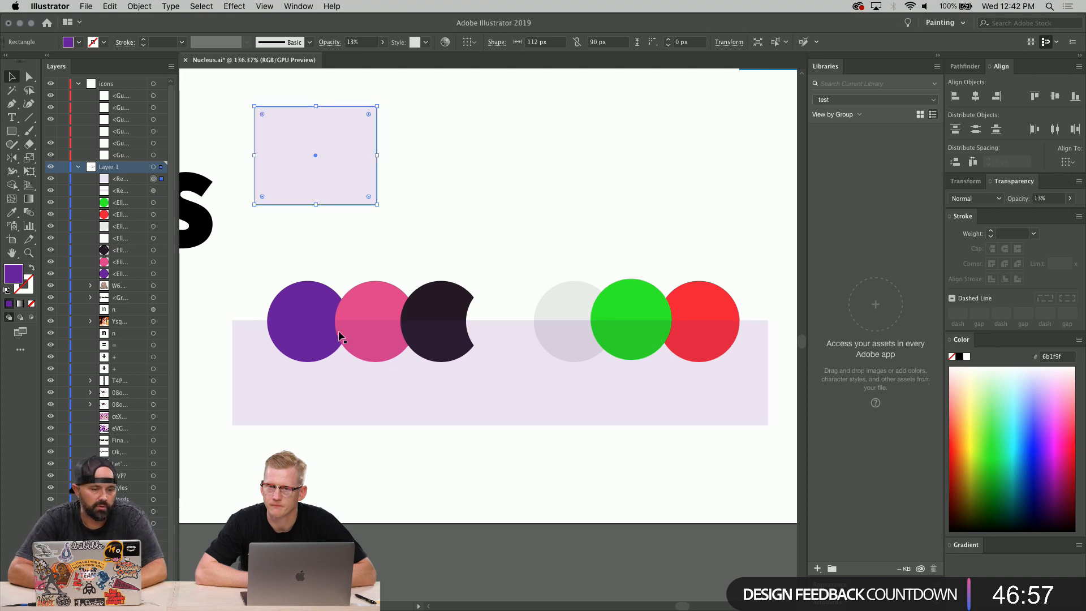
click(351, 397)
click(63, 190)
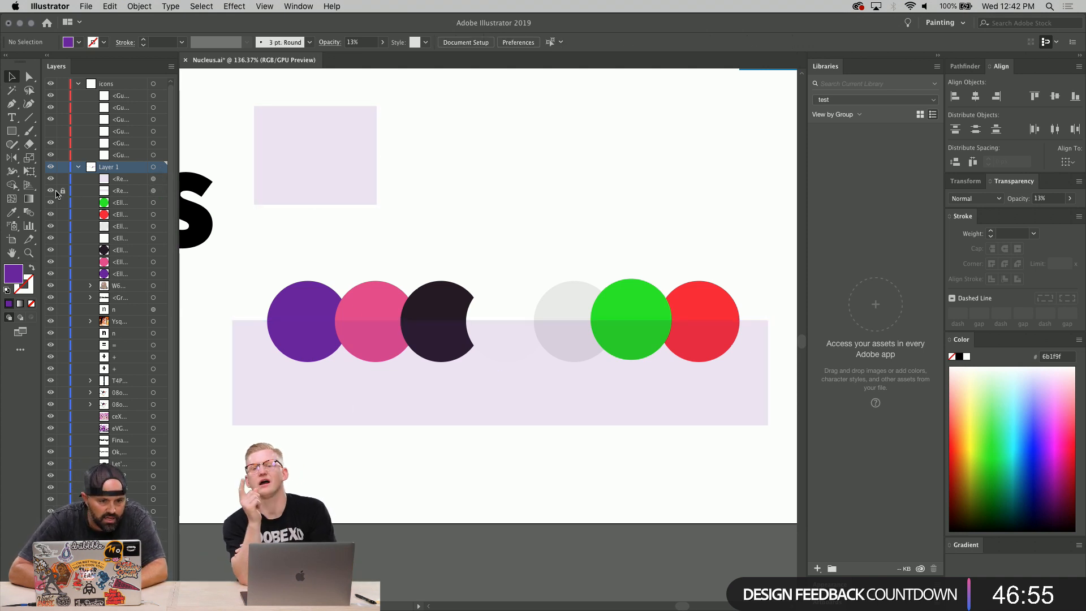
click(51, 191)
click(51, 190)
click(335, 175)
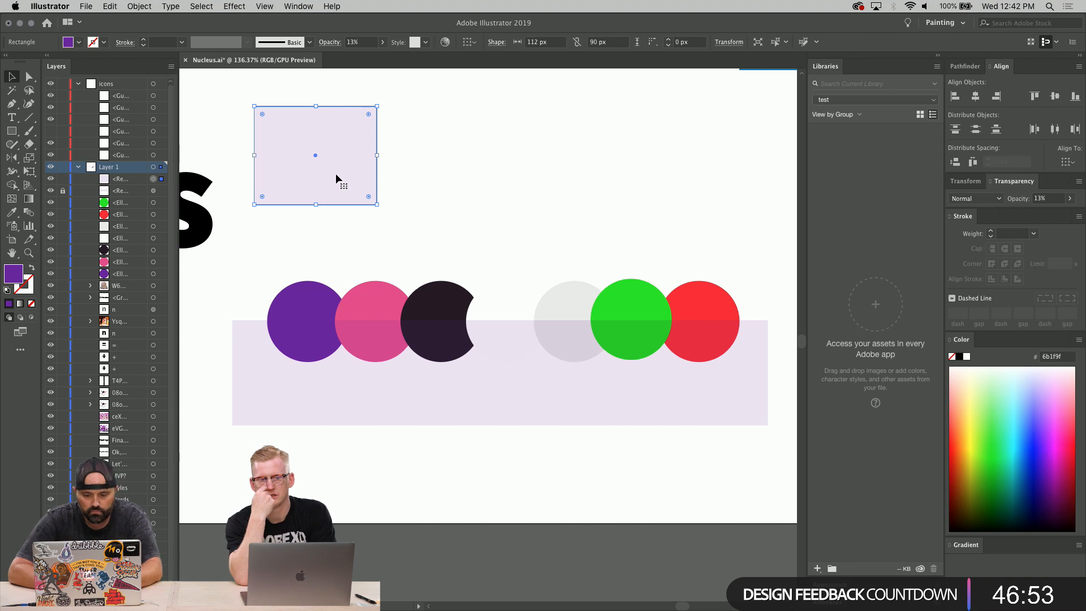
key(i)
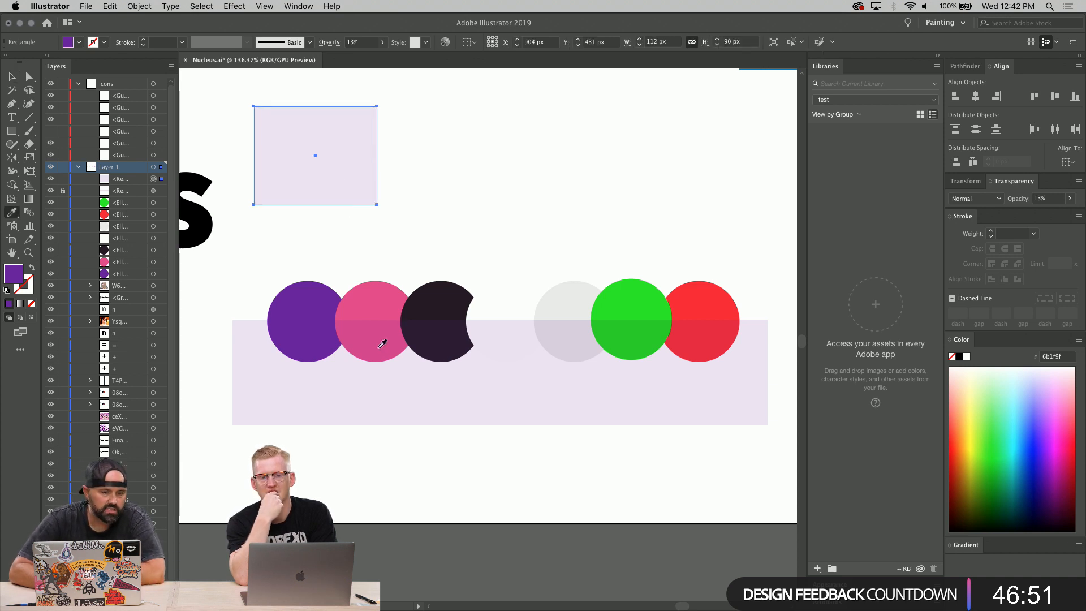
key(v)
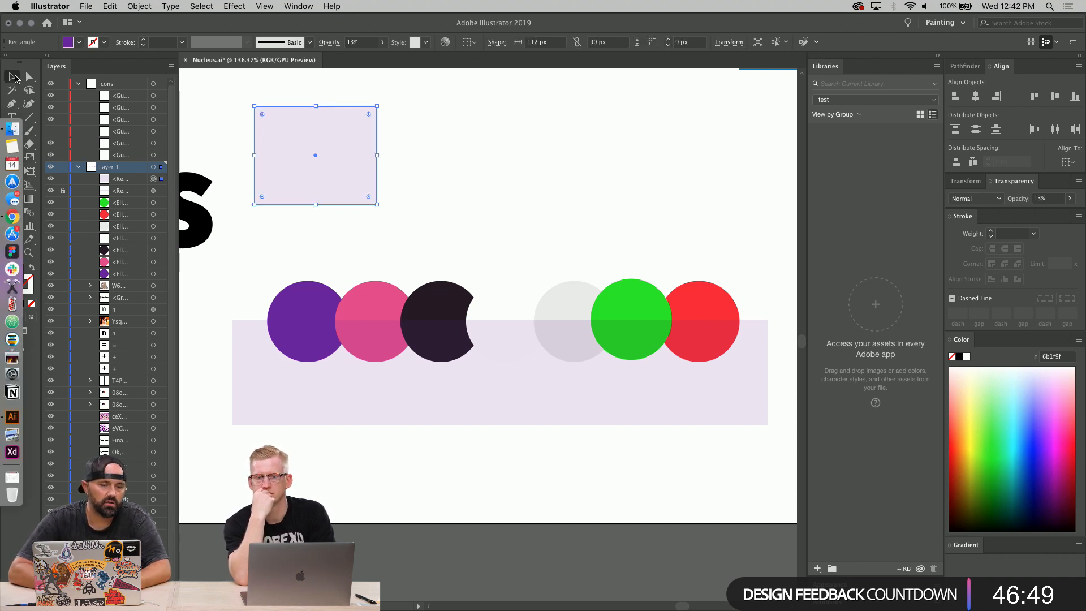
click(456, 258)
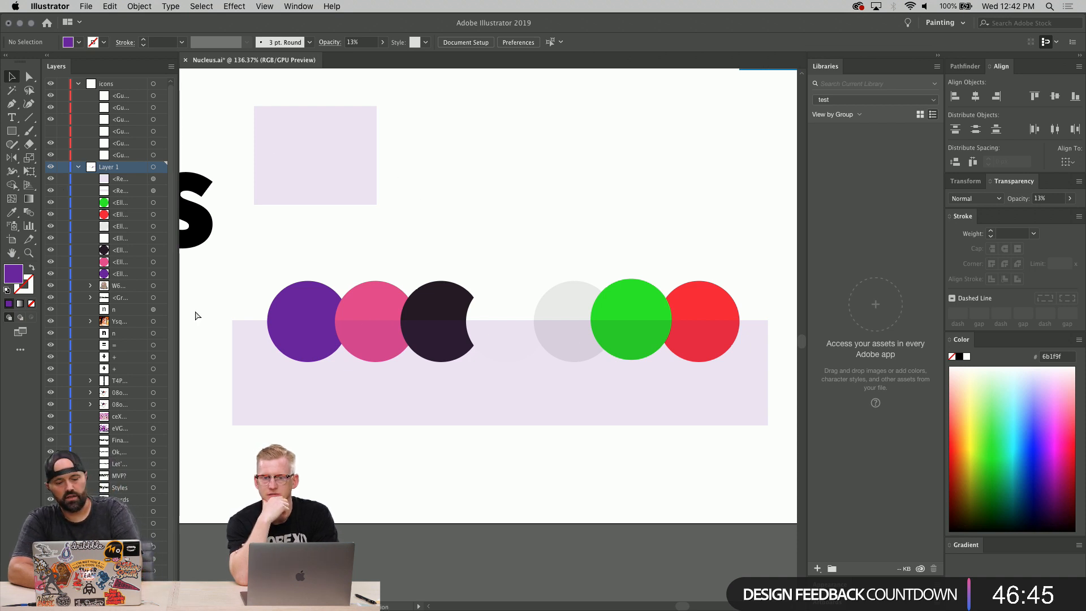
- Screenshot the tinted lower halves of all the circles to the clipboard and paste the image into the document
key(super+shift+4)
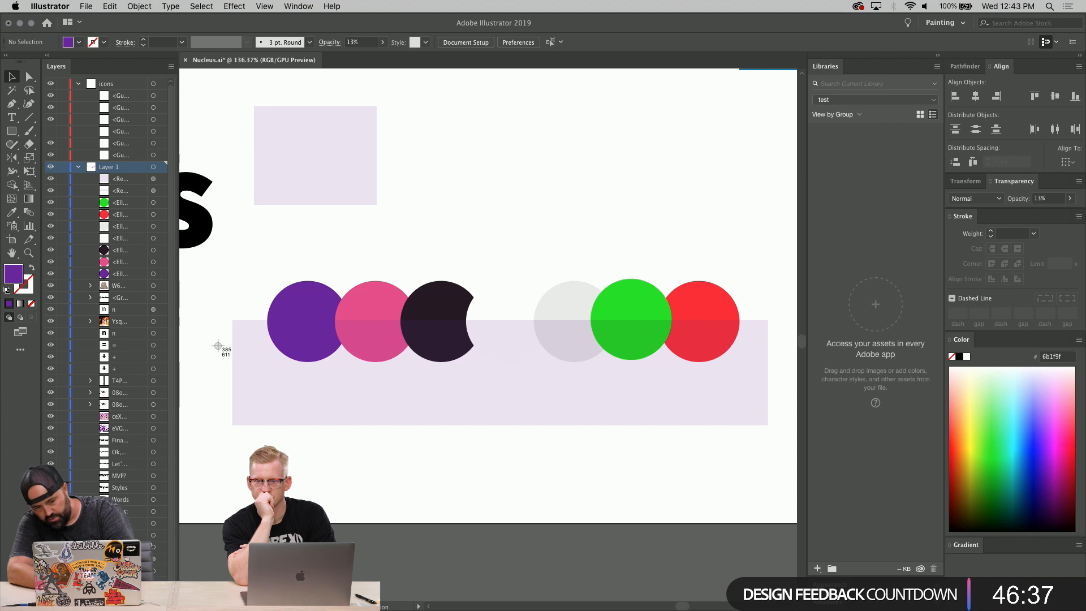
drag(264, 325, 751, 371)
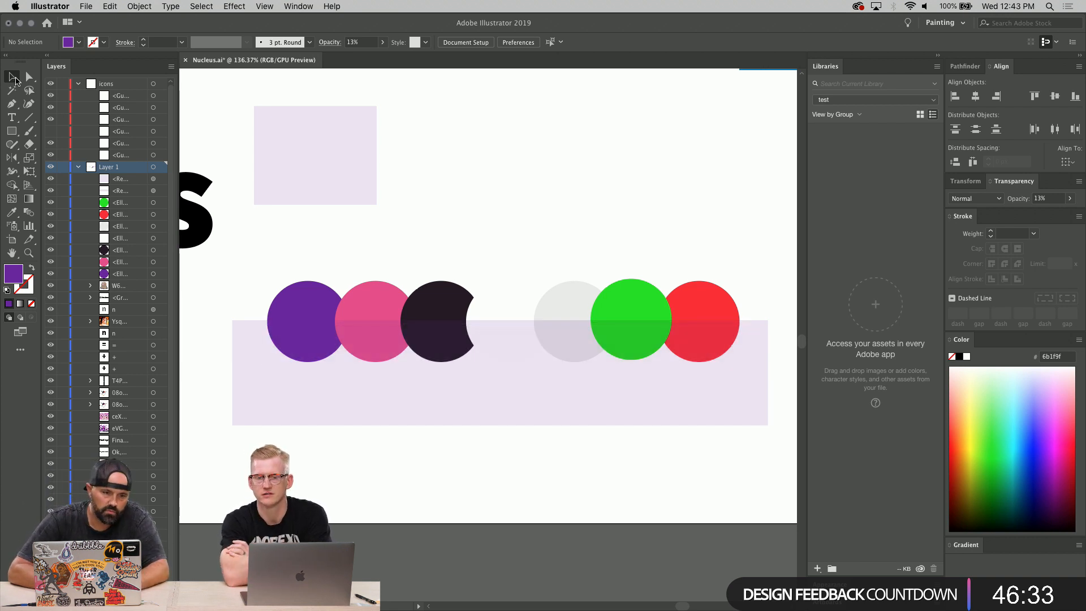
key(super+v)
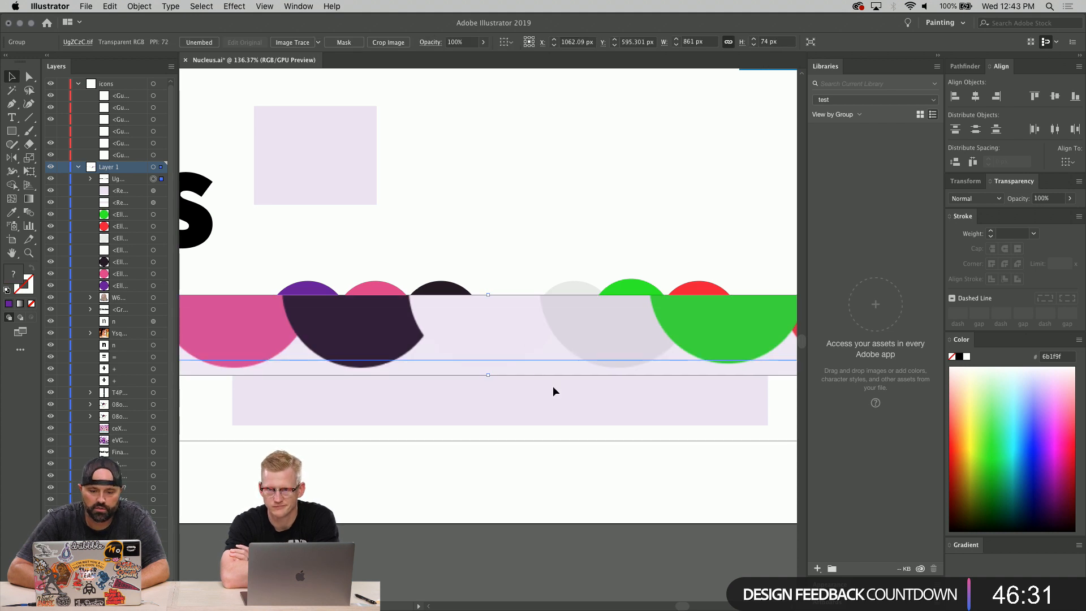
- Scale the pasted screenshot strip down to about 303 × 26 px and place it above the circles, beside the pale rectangle
drag(553, 387, 529, 467)
drag(596, 202, 596, 205)
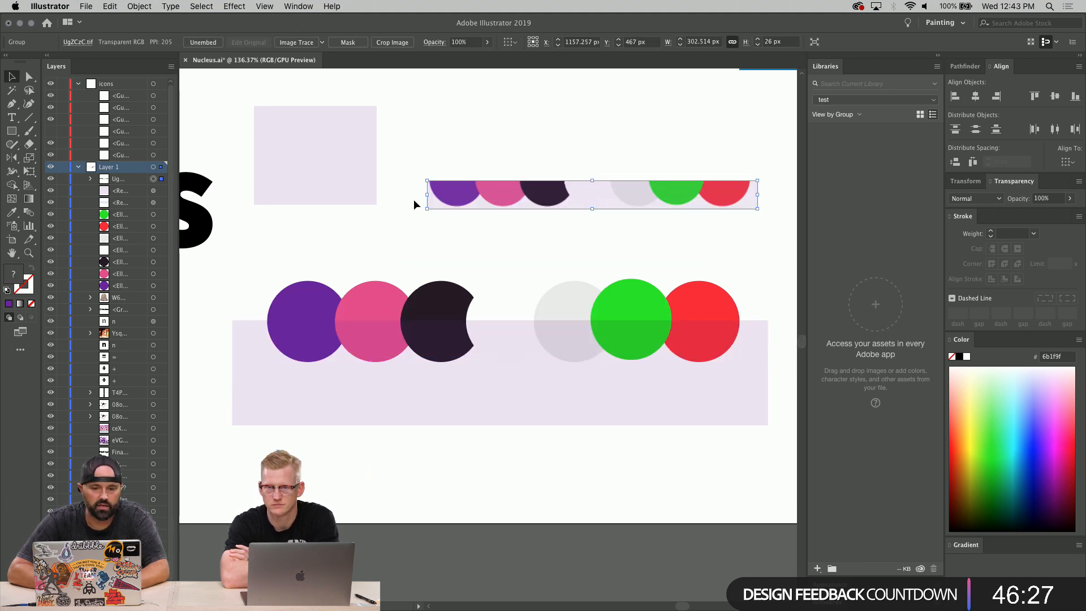
drag(515, 195, 490, 209)
click(323, 163)
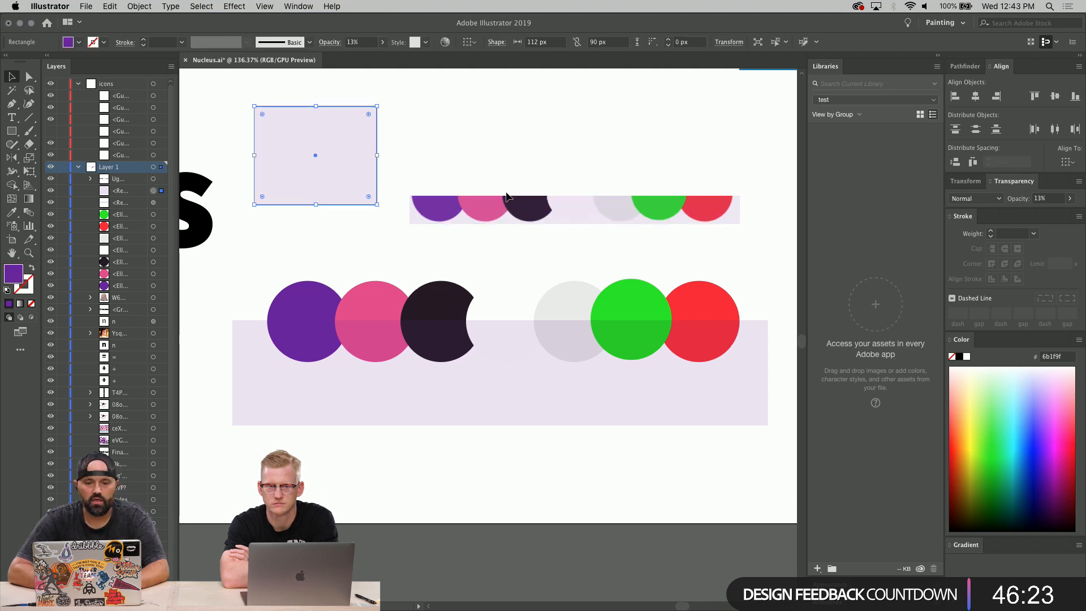
drag(507, 196, 508, 124)
- Move the seven palette circles together with the overlay rectangle down to the artboard's lower edge and deselect them
drag(275, 268, 749, 326)
drag(748, 382, 745, 497)
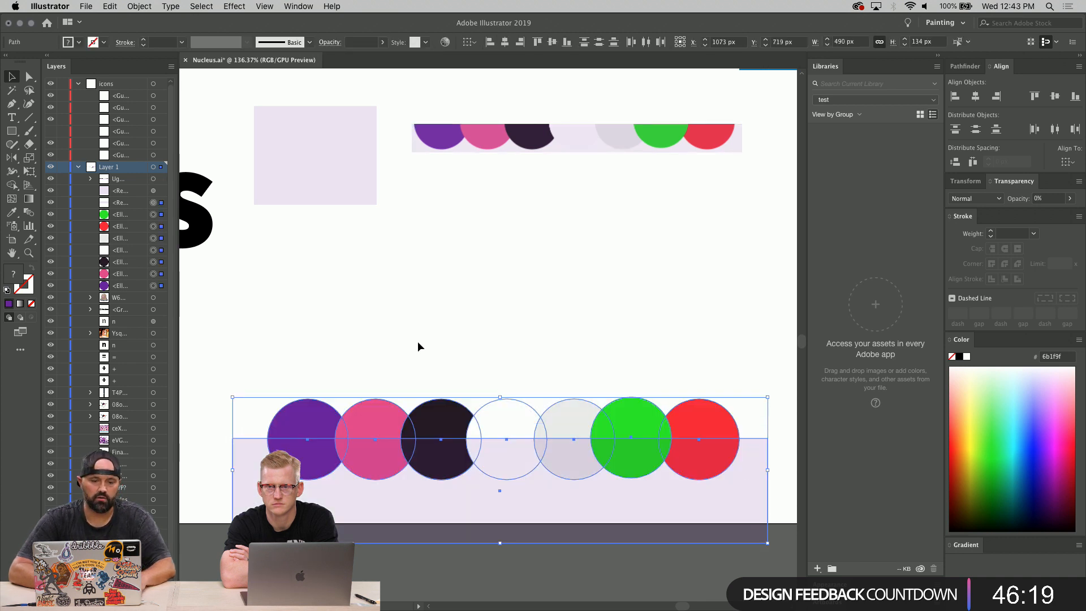
click(370, 356)
- Duplicate the seven circles into a new row above the originals and select the purple copy
drag(357, 402, 718, 293)
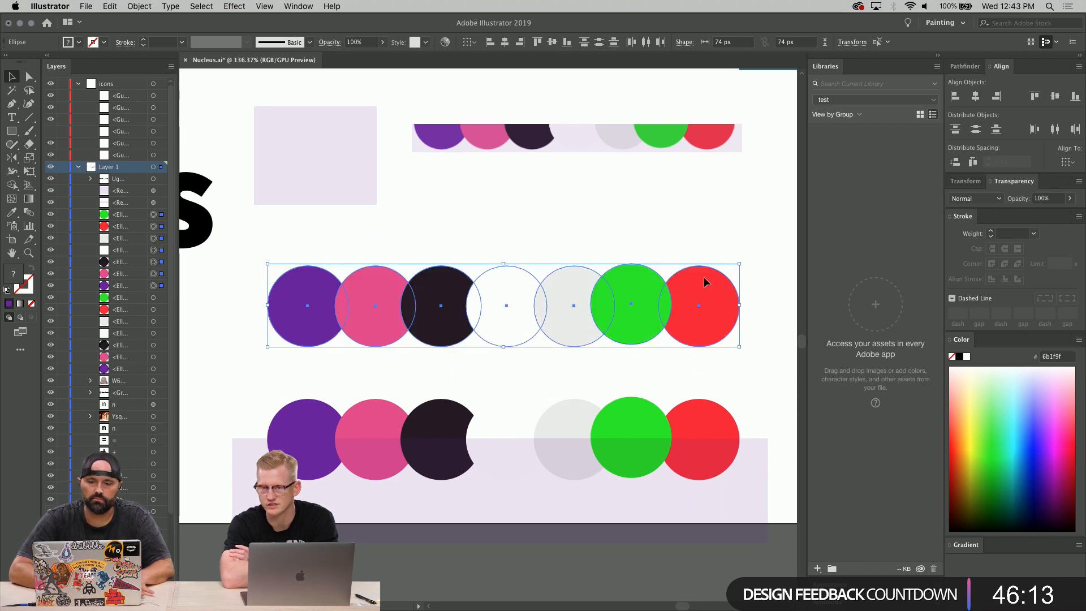
click(640, 220)
click(308, 313)
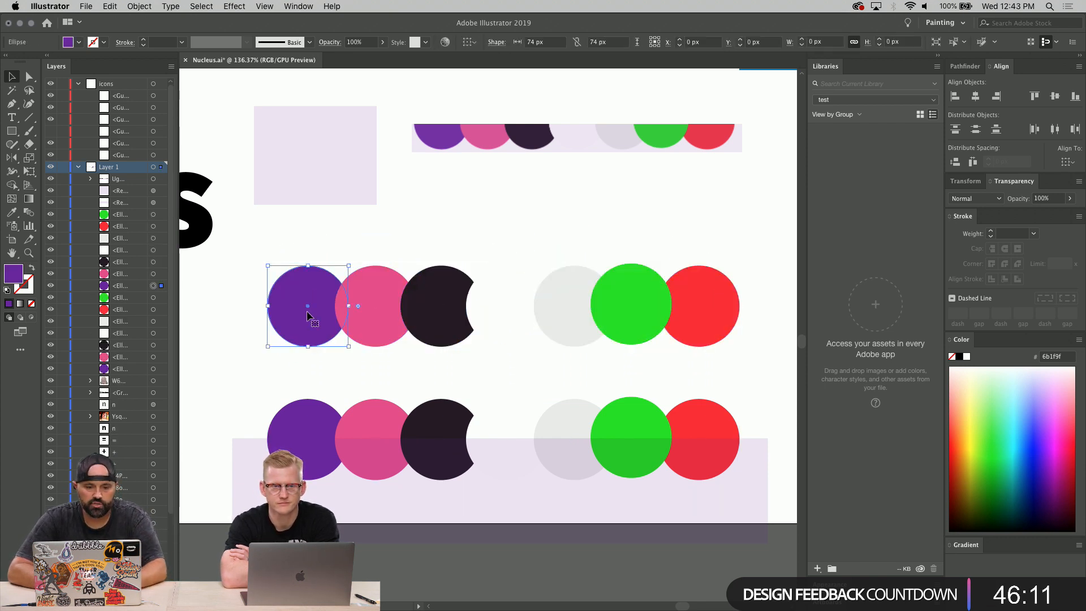
- Recolor the upper row's purple and pink circles with the matching tinted colors sampled from the pasted screenshot strip
key(i)
click(444, 138)
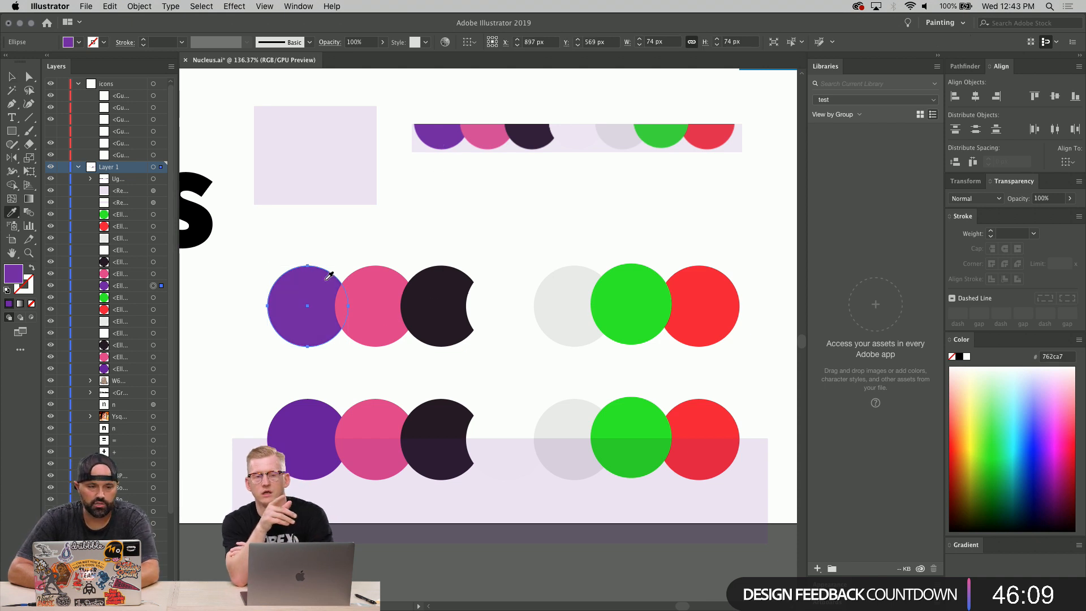
click(13, 77)
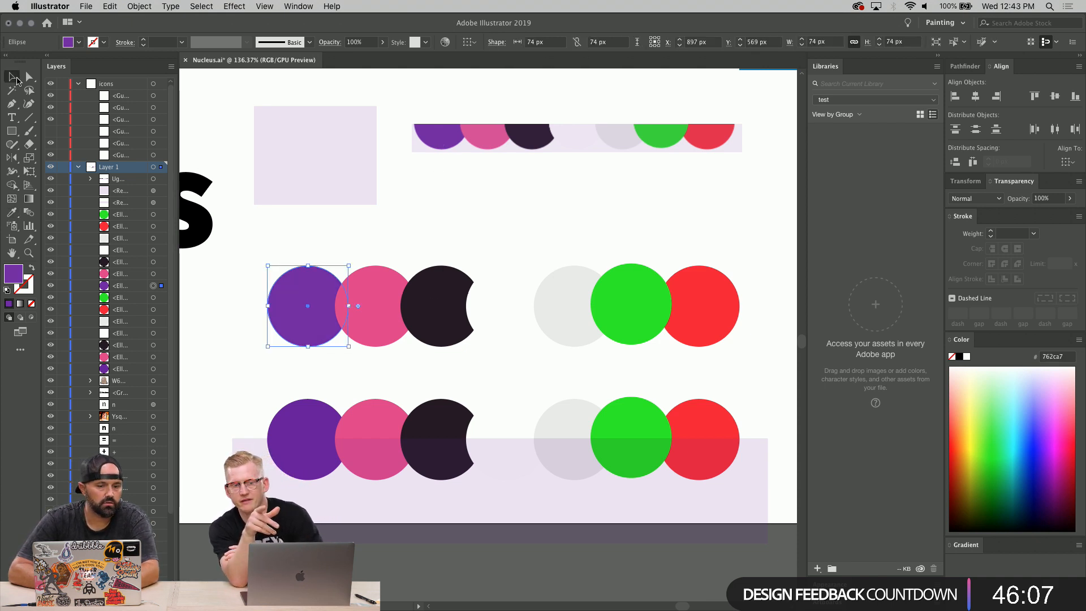
click(389, 323)
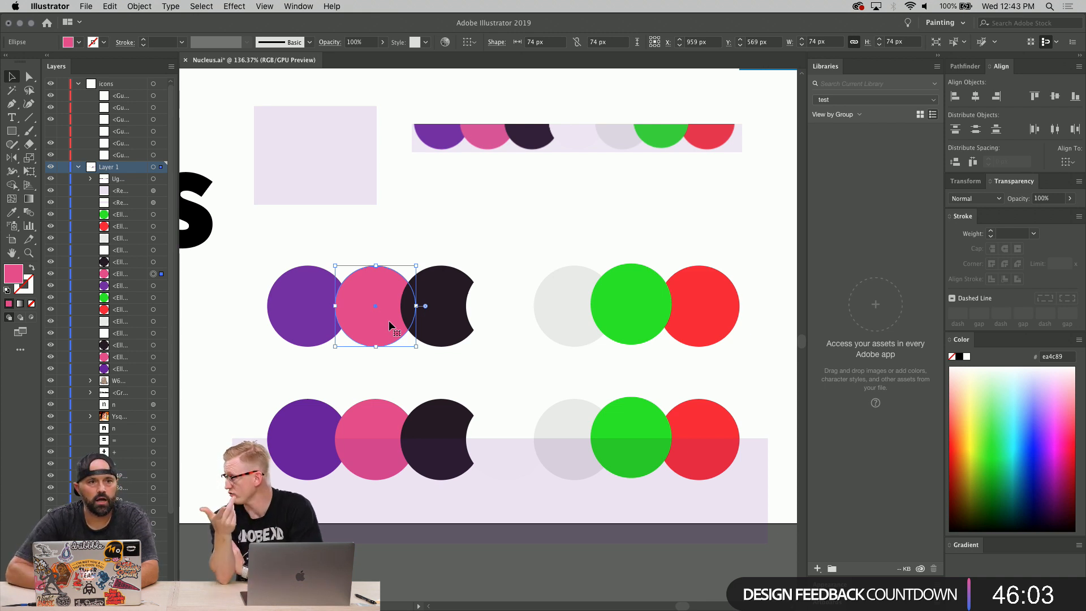
key(i)
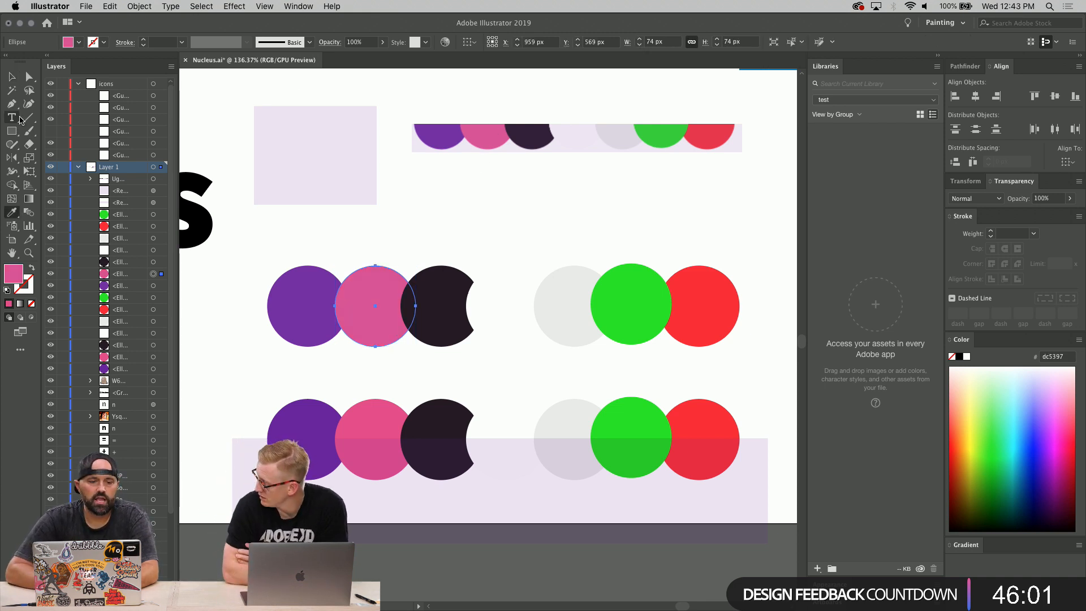
click(29, 76)
click(482, 265)
click(449, 299)
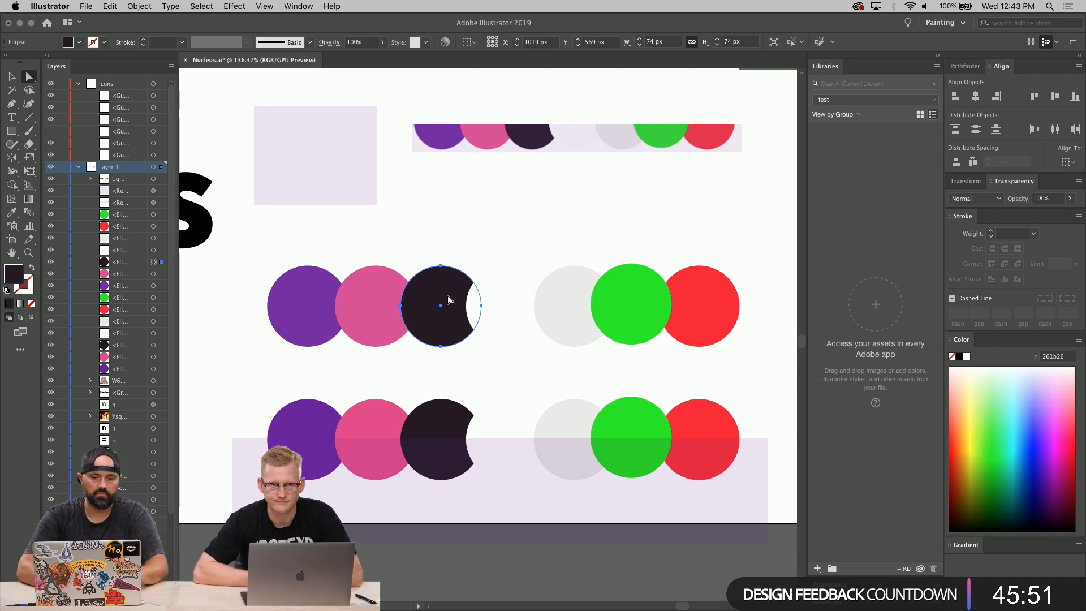
drag(500, 313, 465, 267)
drag(554, 301, 483, 297)
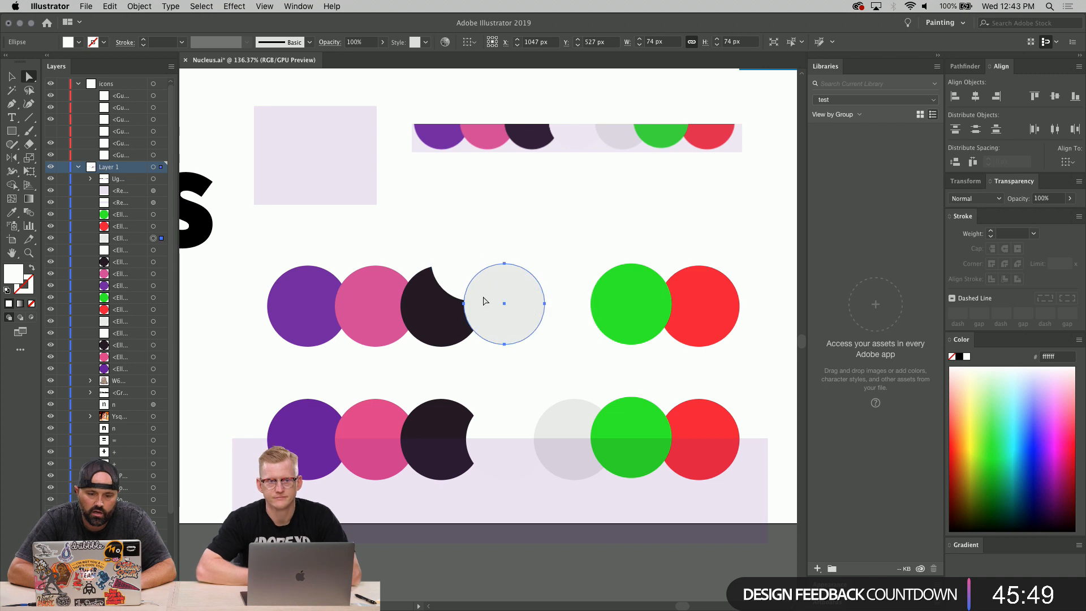
drag(615, 323, 458, 342)
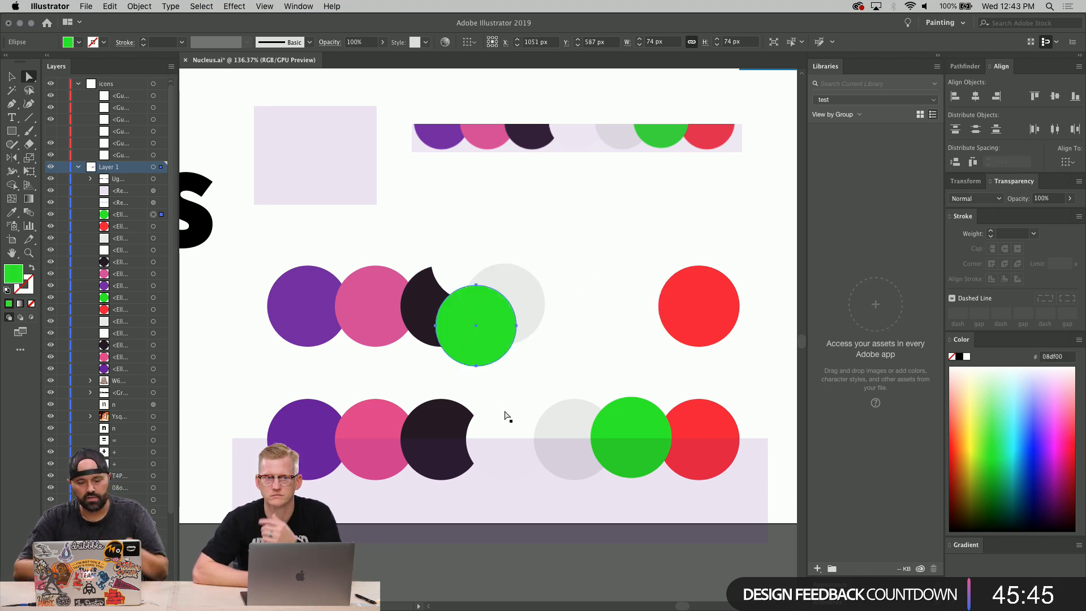
key(super+z)
key(super+z)
key(super+z)
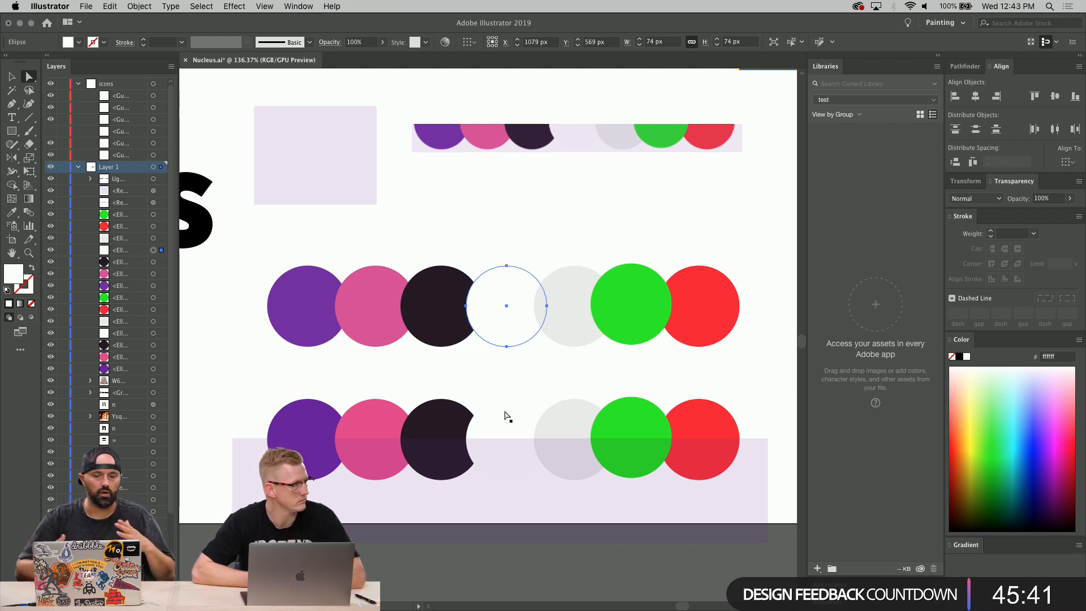
click(518, 227)
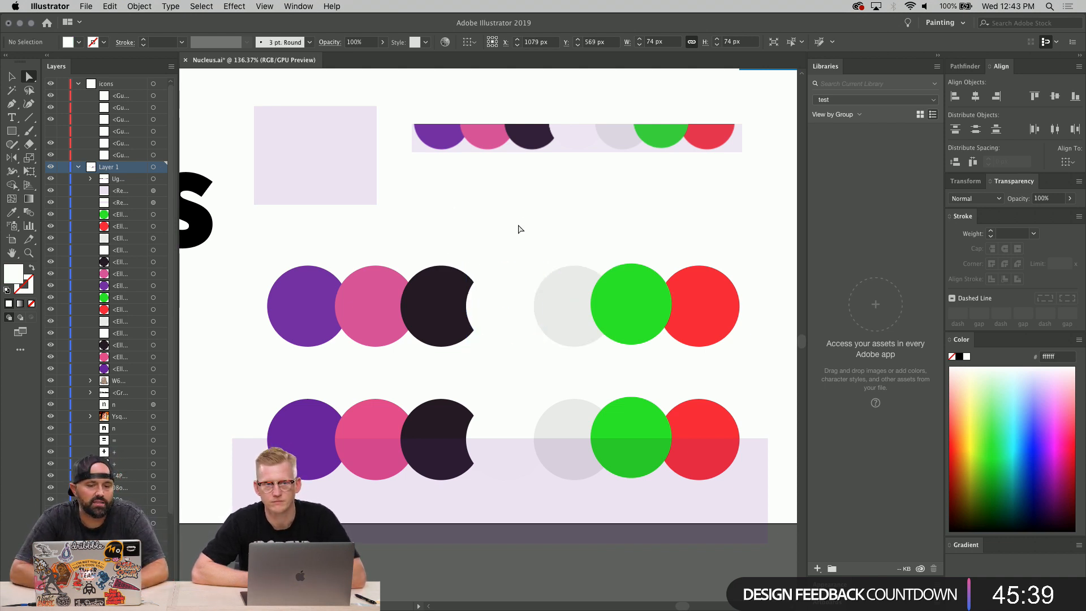
- Recolor the upper row's dark and white circles with the tinted dark and pale lavender sampled from the screenshot strip
click(443, 313)
key(i)
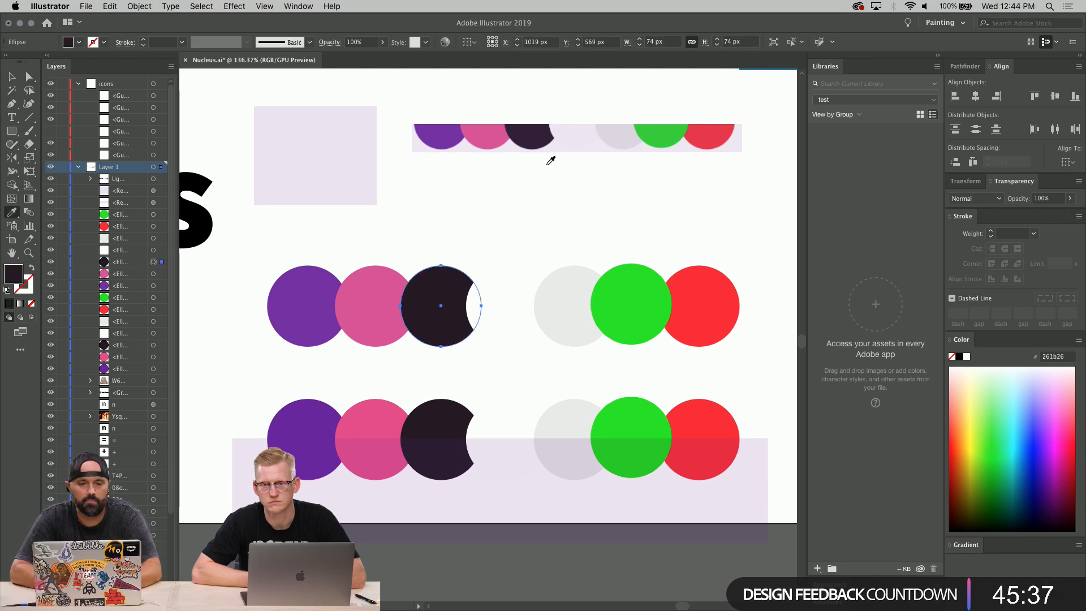
key(a)
click(509, 300)
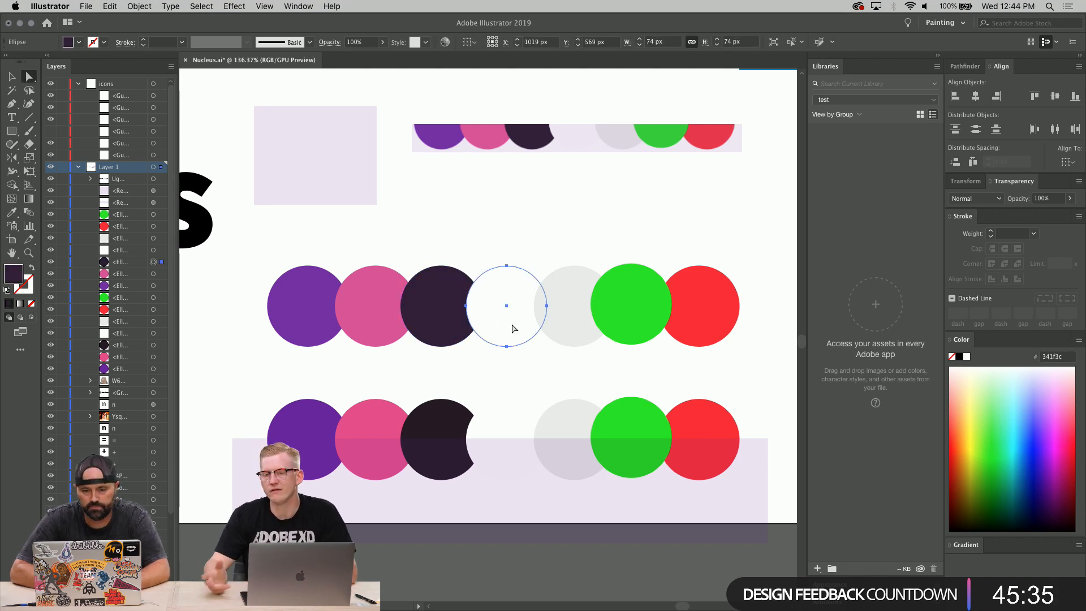
key(i)
click(574, 131)
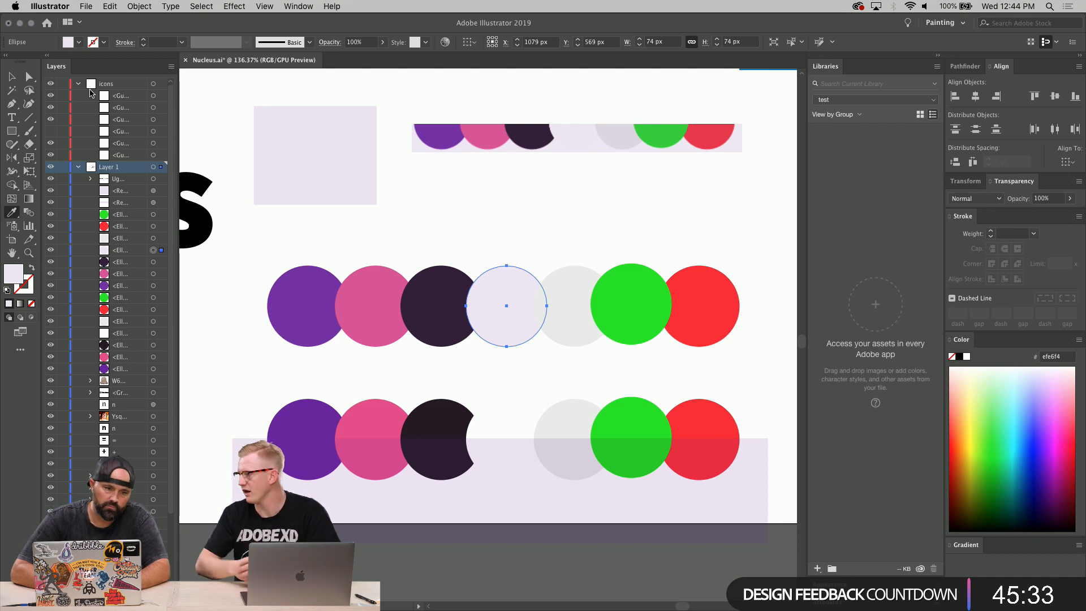
- Recolor the upper row's grey and green circles with their tinted versions sampled from the screenshot strip
click(30, 78)
click(563, 291)
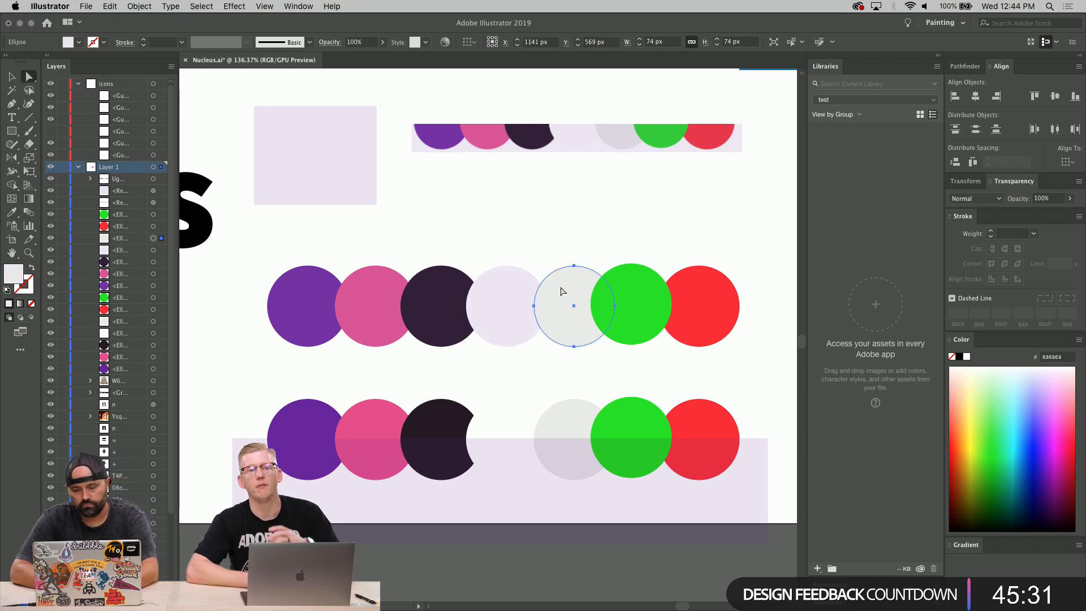
key(i)
click(623, 138)
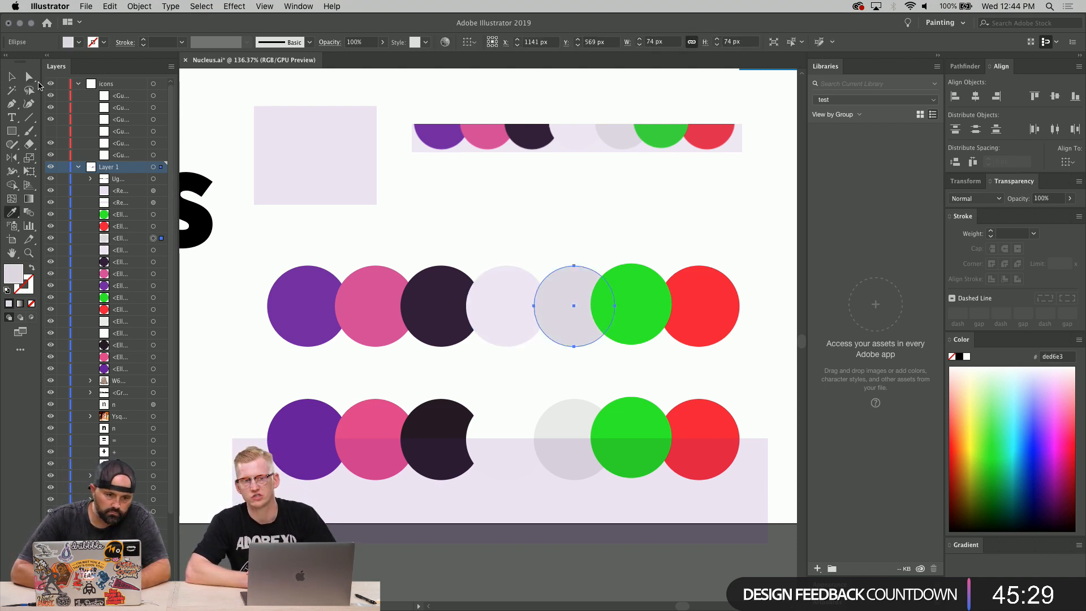
click(29, 77)
click(625, 303)
key(i)
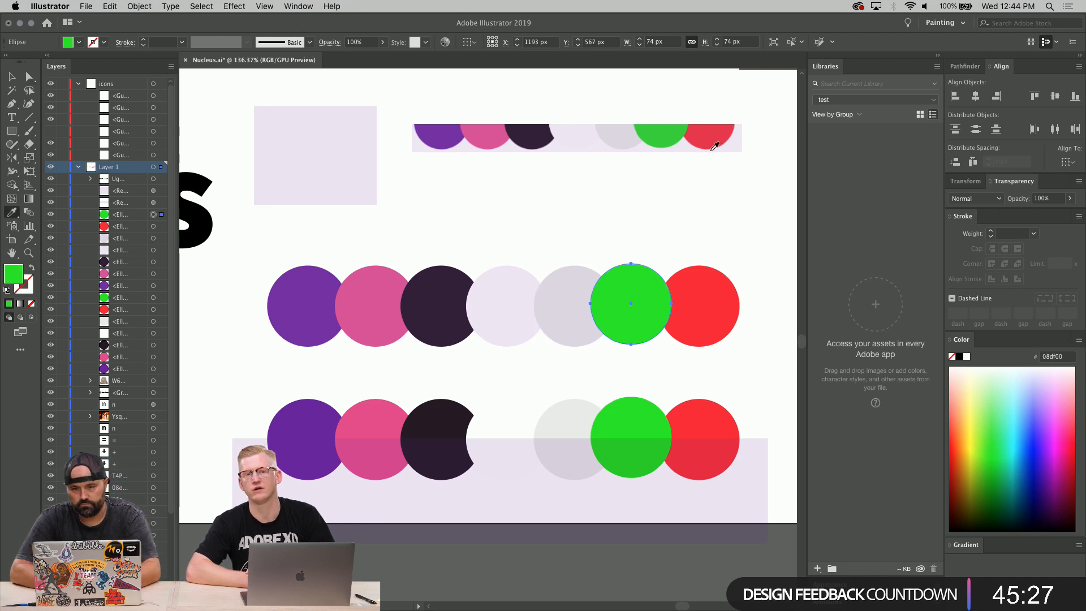
click(663, 140)
- Recolor the upper row's red circle with the tinted red sampled from the screenshot strip and deselect it
click(30, 77)
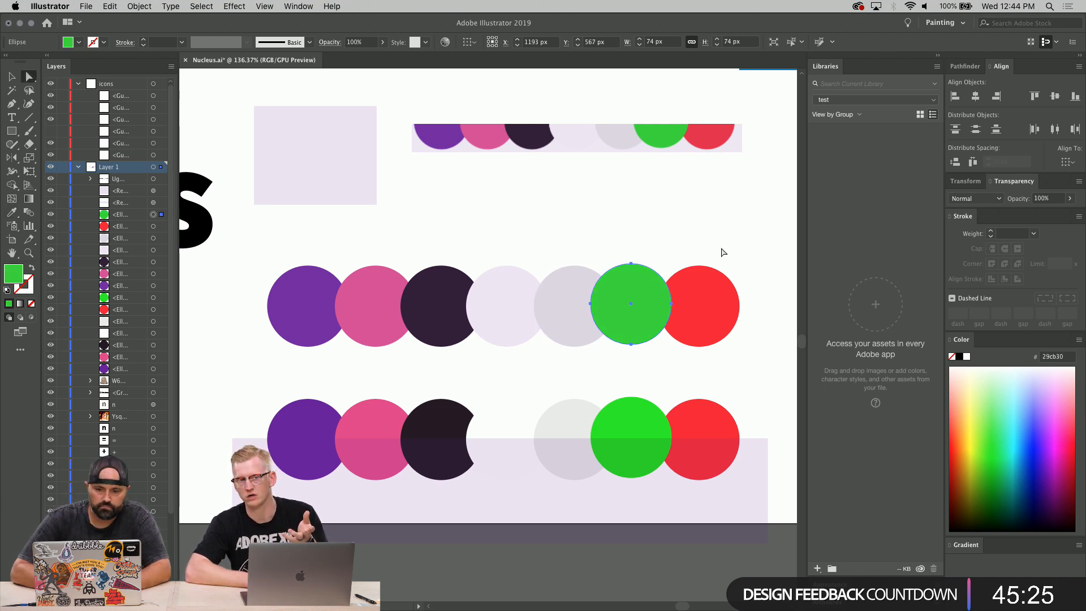
click(705, 298)
key(i)
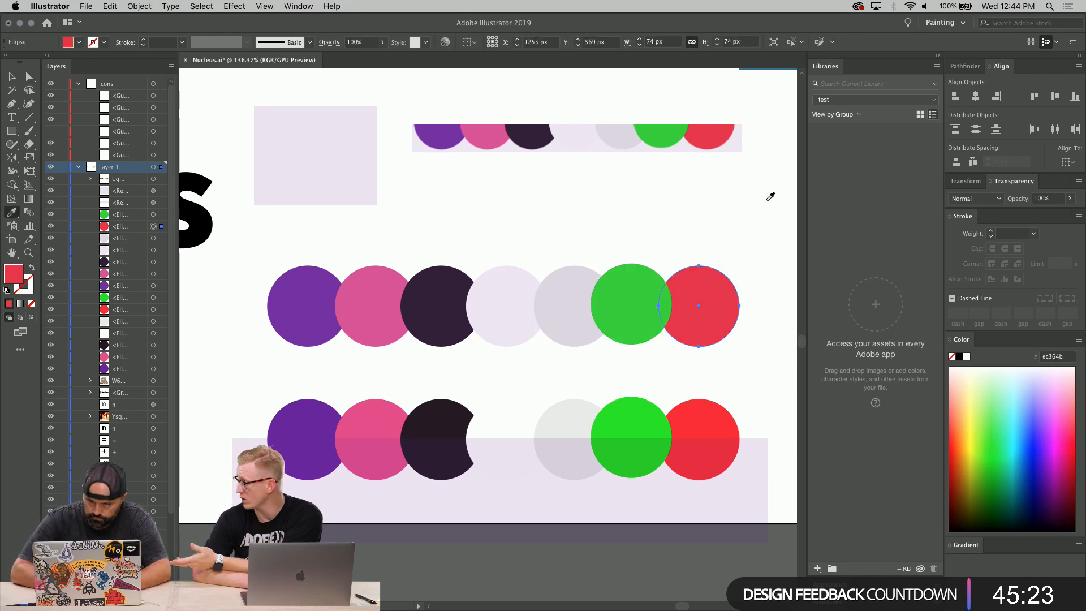
click(31, 78)
click(614, 241)
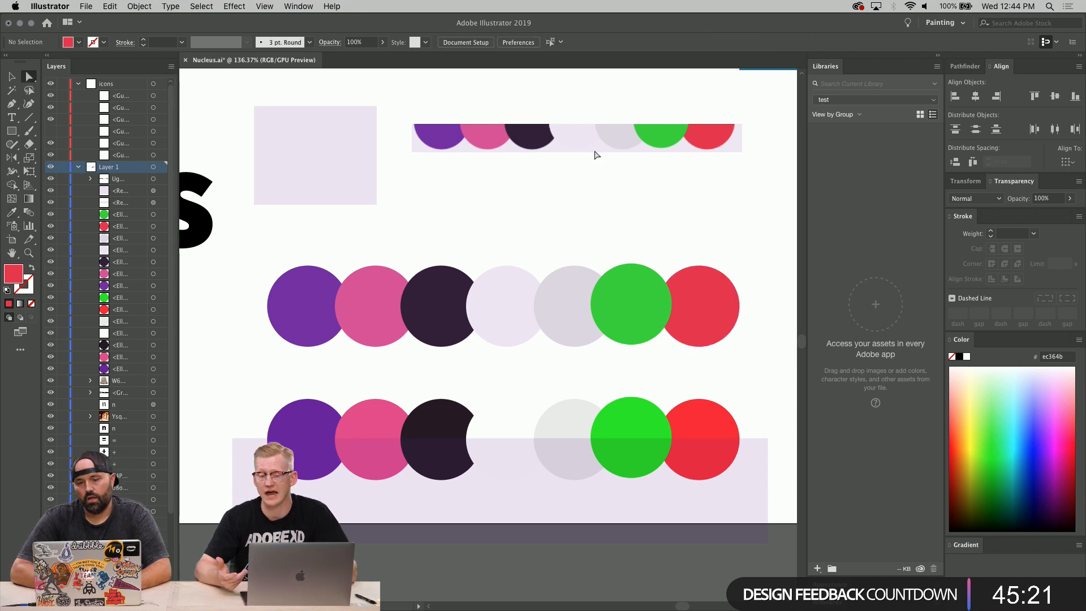
- Delete the pasted screenshot strip and the pale lavender rectangle above the circles
click(595, 148)
key(Delete)
click(365, 192)
key(Delete)
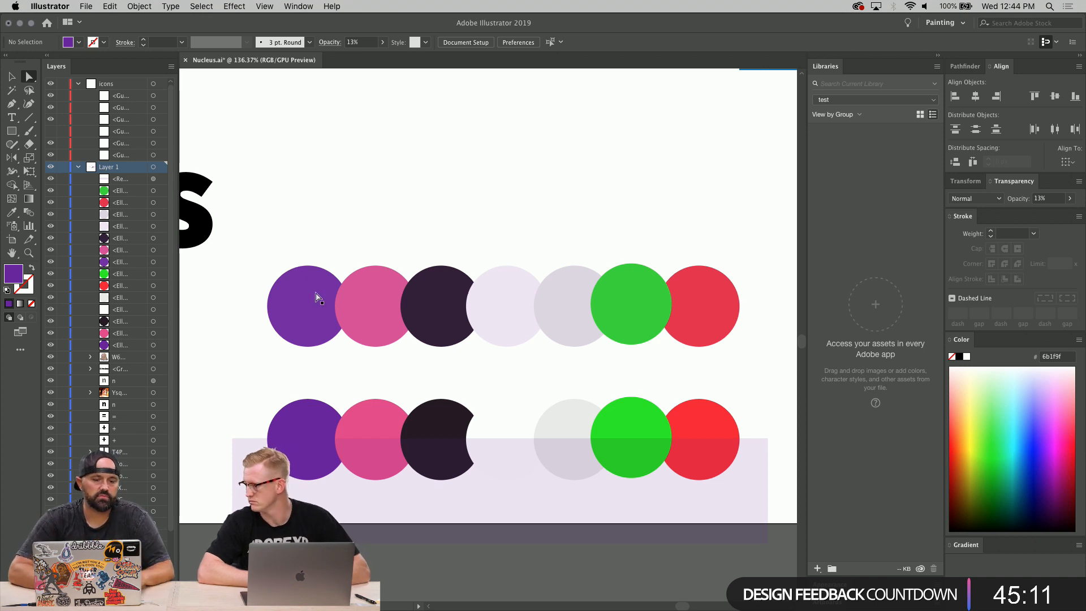
drag(315, 300, 327, 165)
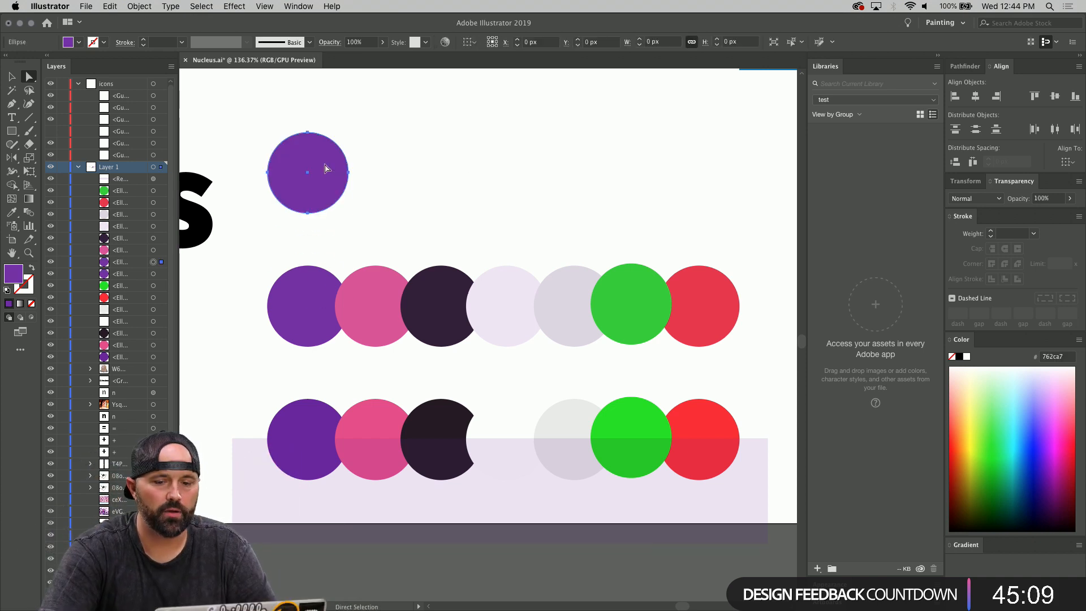
click(288, 5)
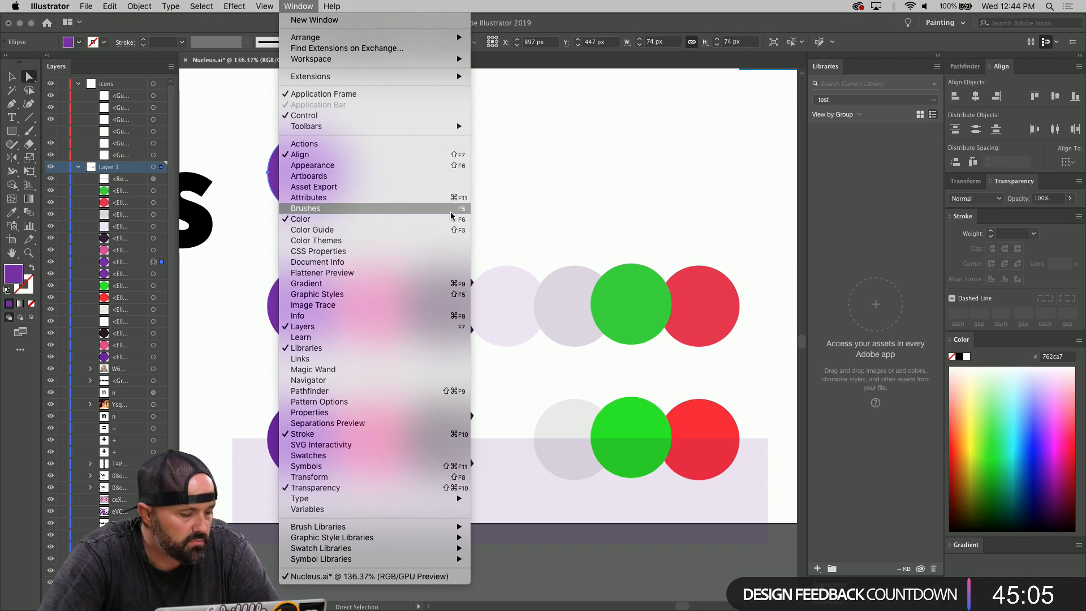
click(577, 202)
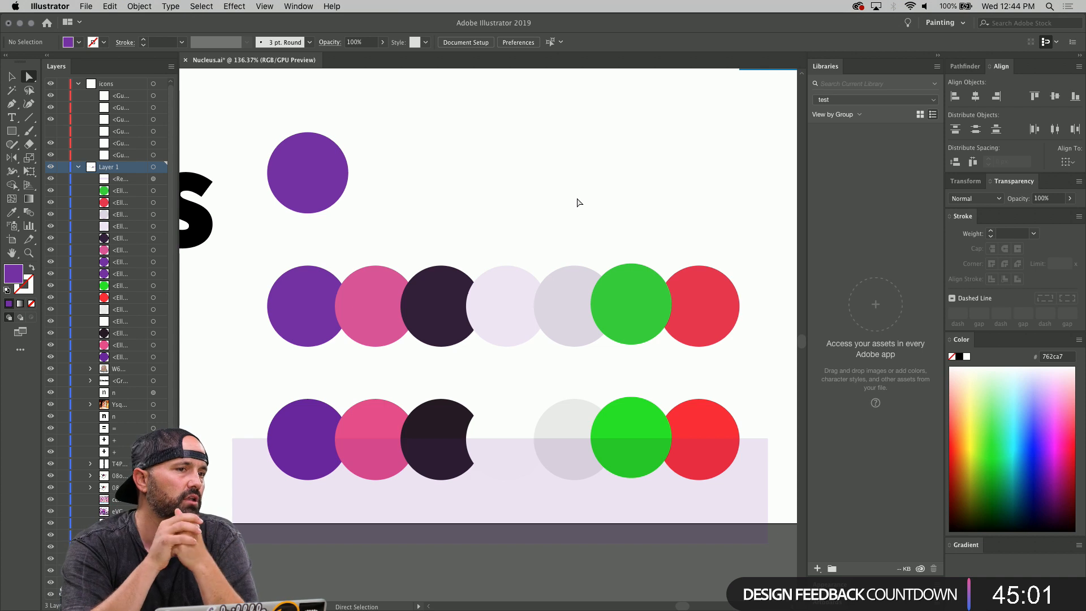
click(300, 187)
key(Delete)
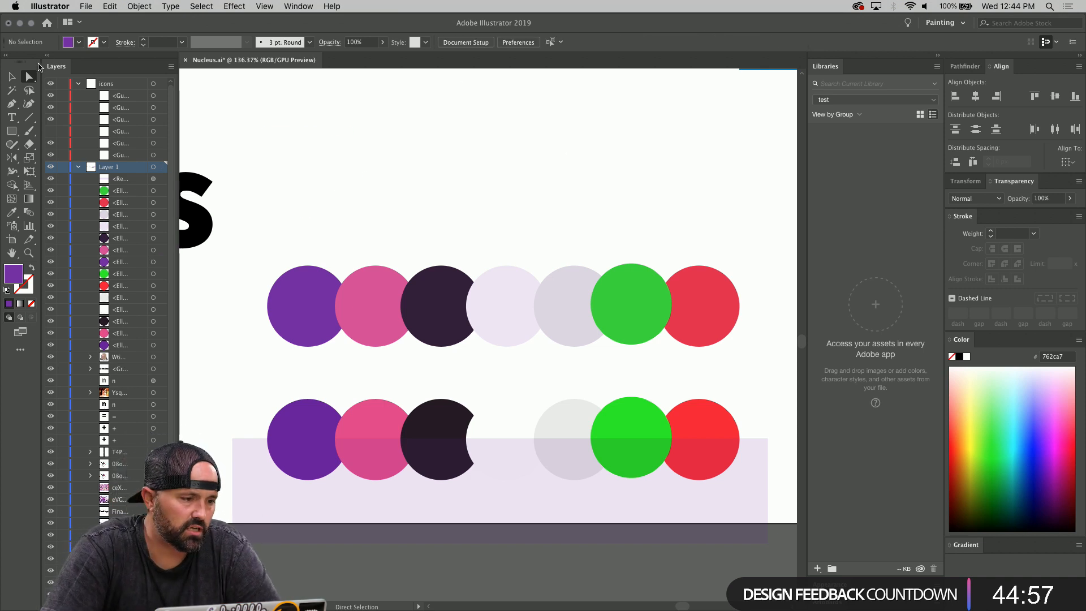
key(v)
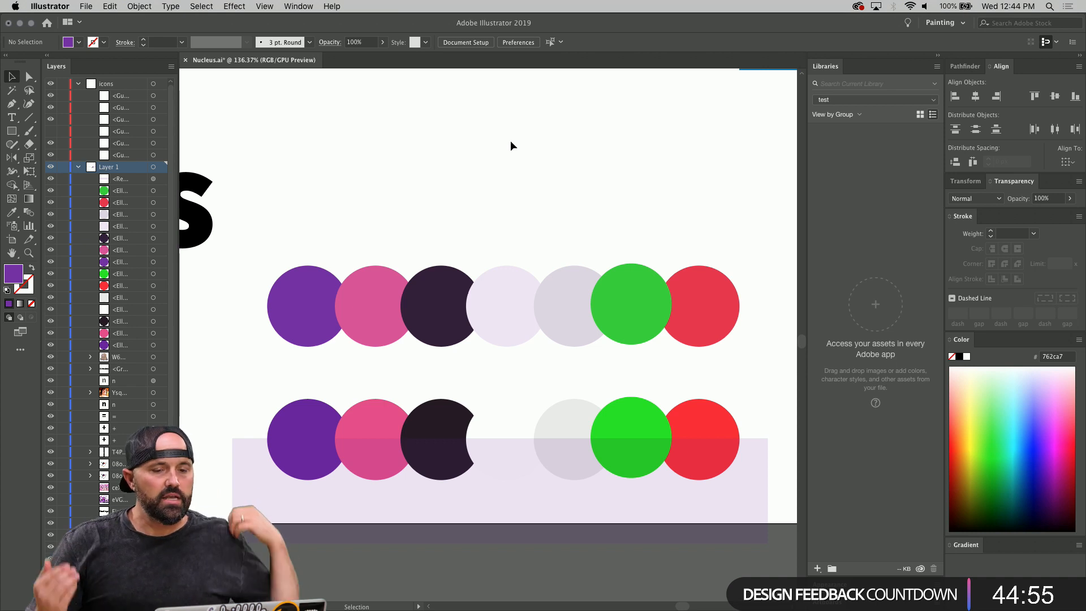
alt+scroll(510, 140, down, 5)
scroll(509, 143, up, 2)
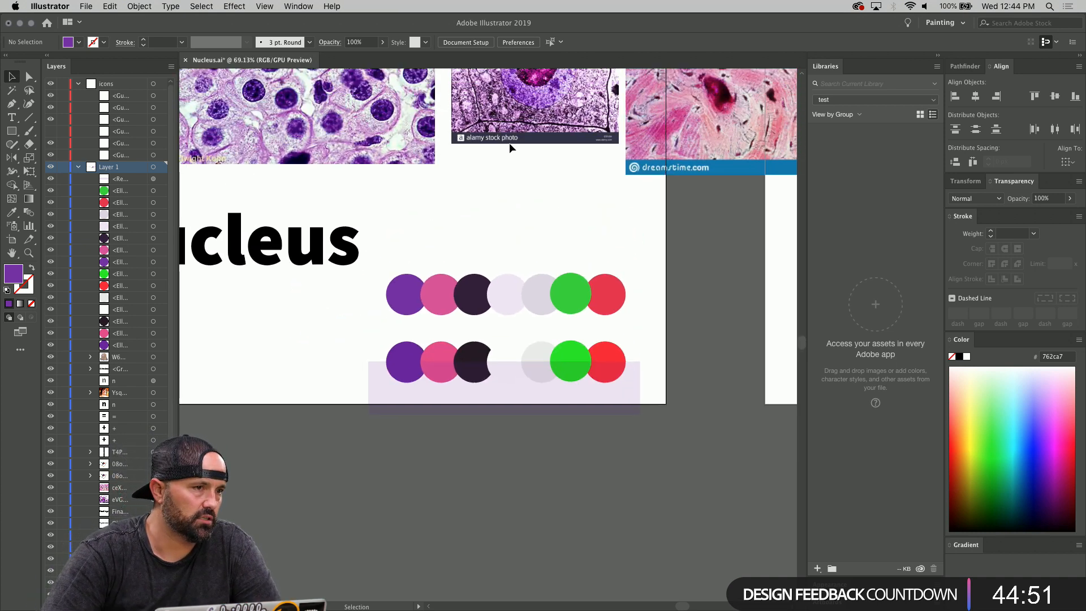
scroll(517, 219, left, 5)
scroll(517, 218, up, 1)
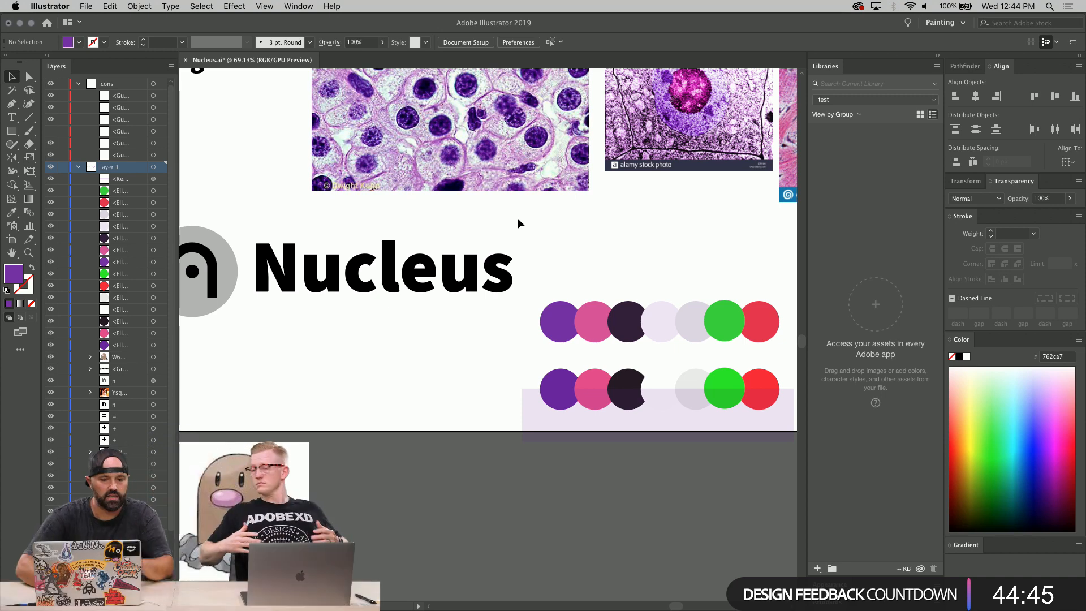
scroll(517, 219, left, 3)
click(30, 77)
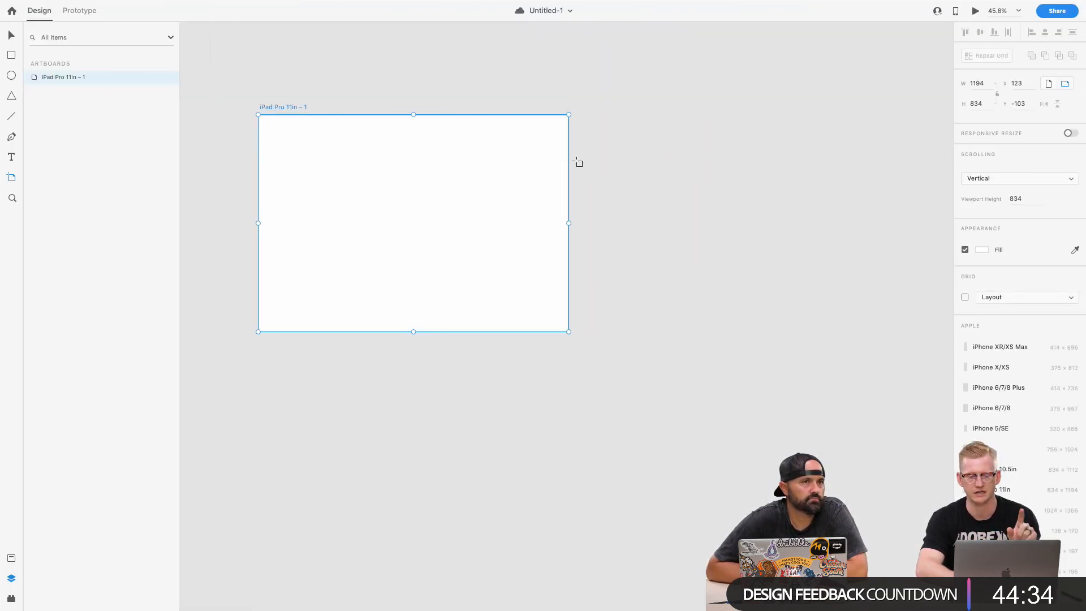
- Switch to Adobe XD, view its home screen with the document presets and recent files, and close it
scroll(577, 162, left, 1)
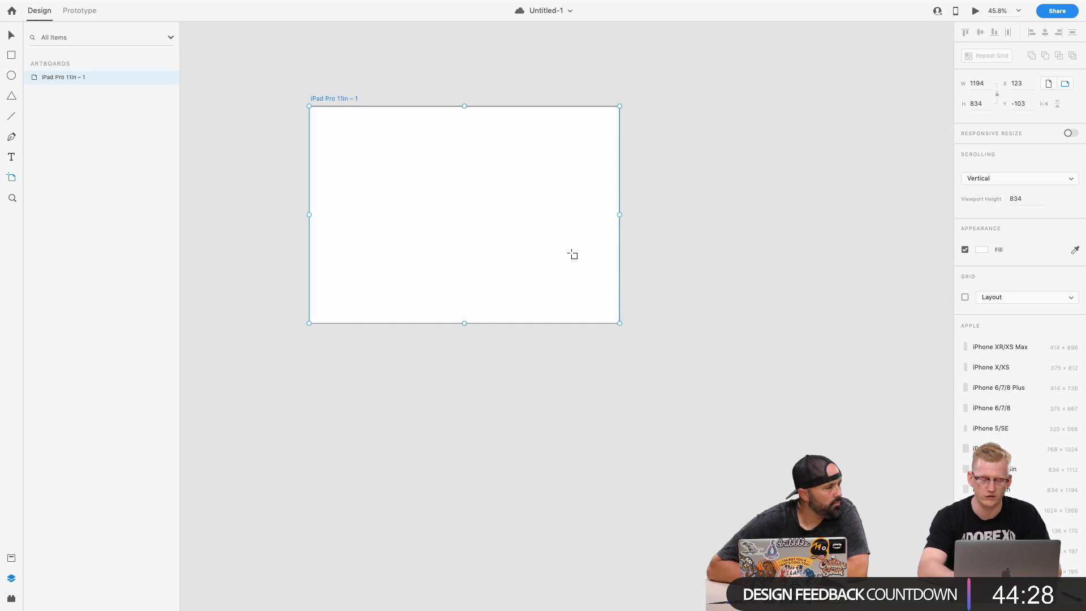
click(58, 5)
click(55, 3)
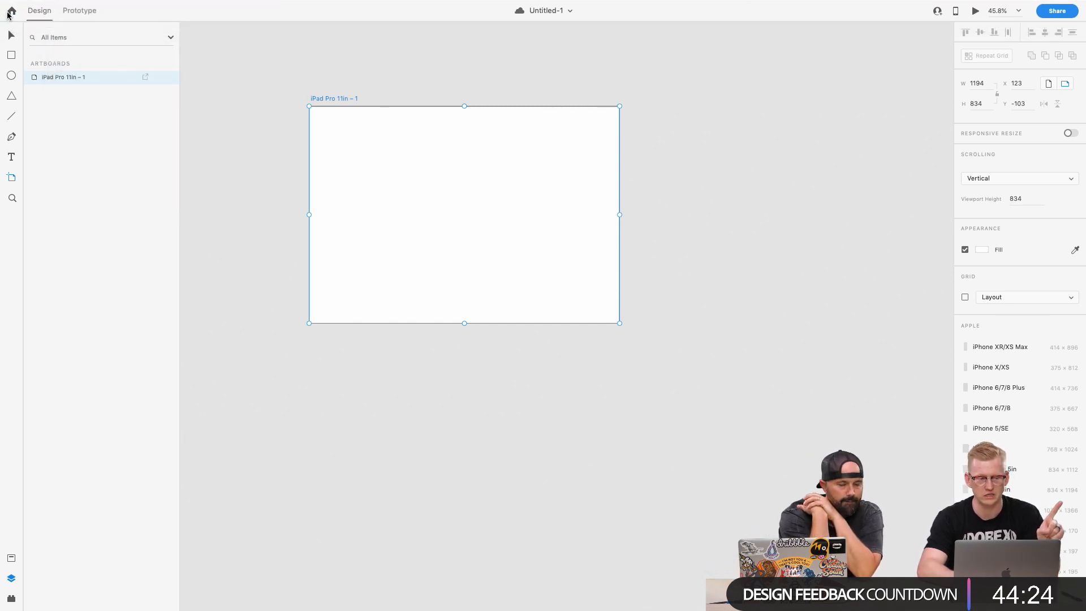
click(11, 11)
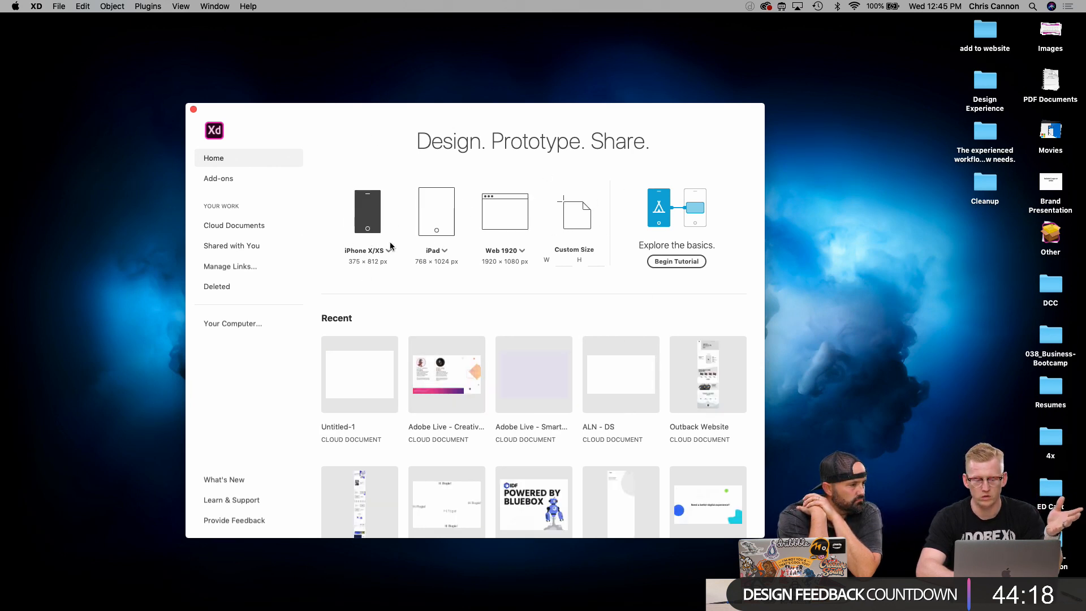
key(Escape)
click(42, 3)
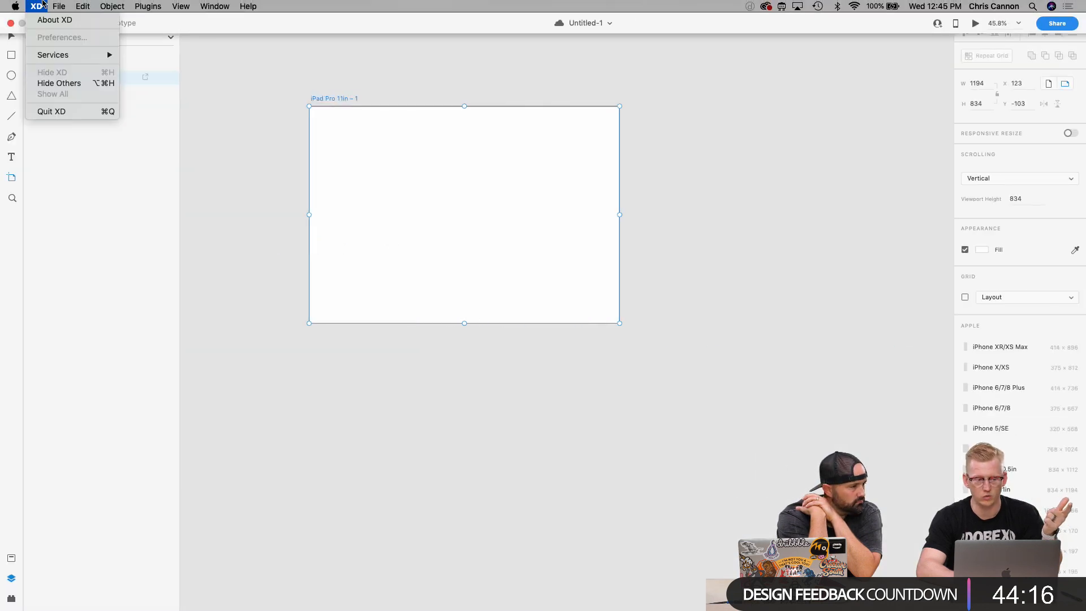
click(69, 22)
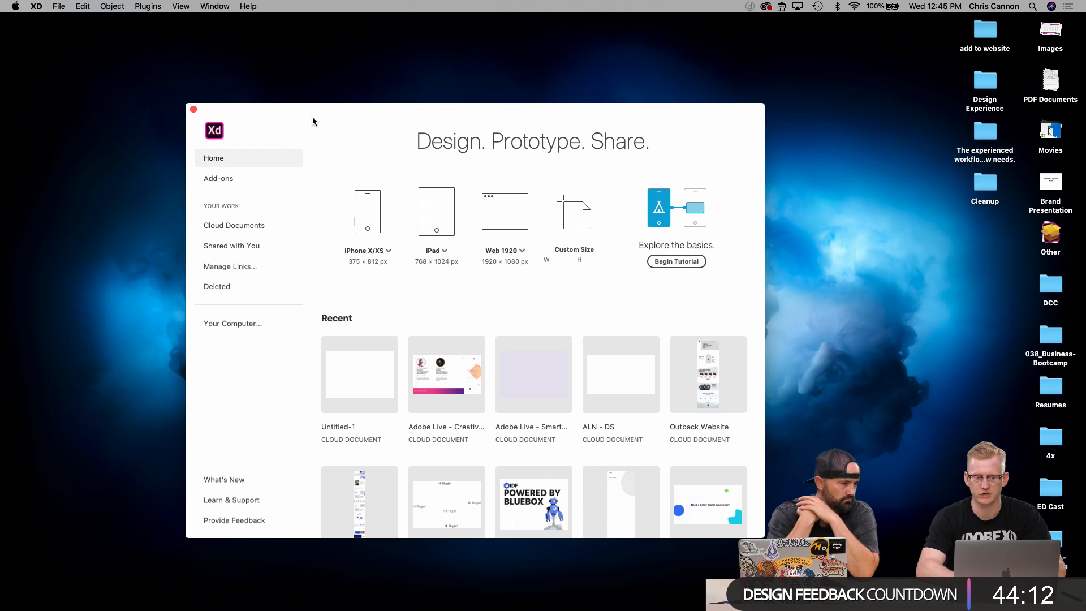
click(193, 110)
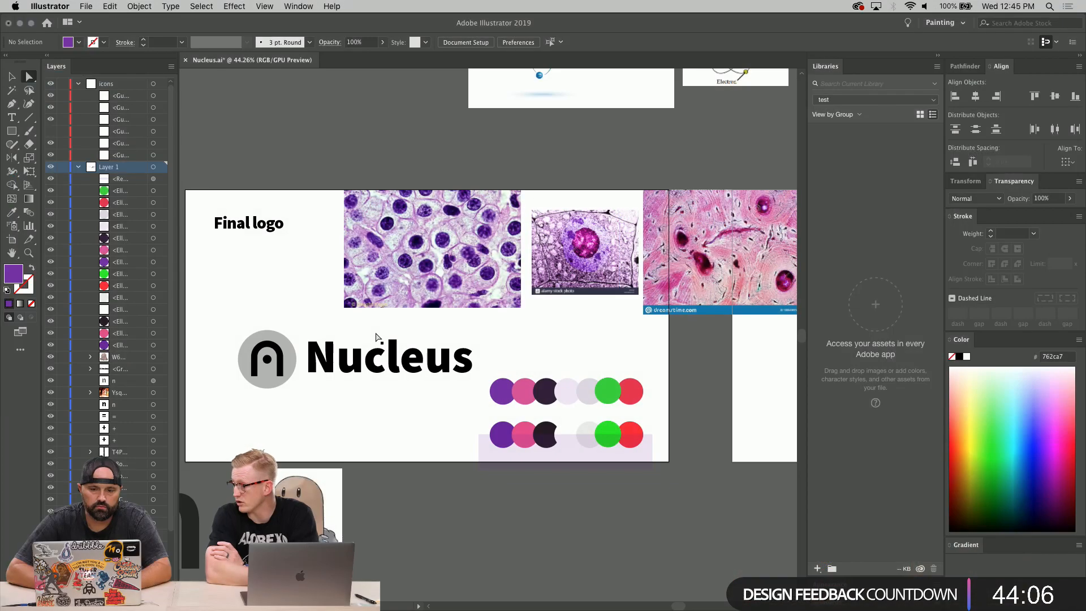
- Move the three purple and pink tissue reference photos off the Final logo artboard into the space above it
scroll(433, 271, down, 2)
drag(433, 268, 363, 156)
drag(518, 277, 436, 151)
drag(602, 258, 511, 159)
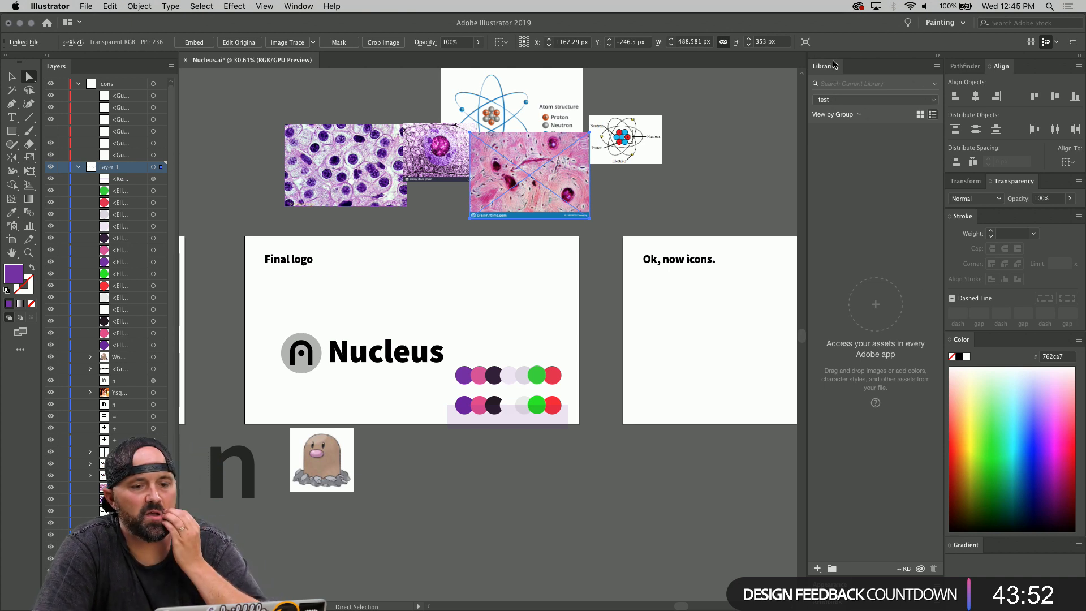
- Start creating a new library in the Libraries panel
click(291, 6)
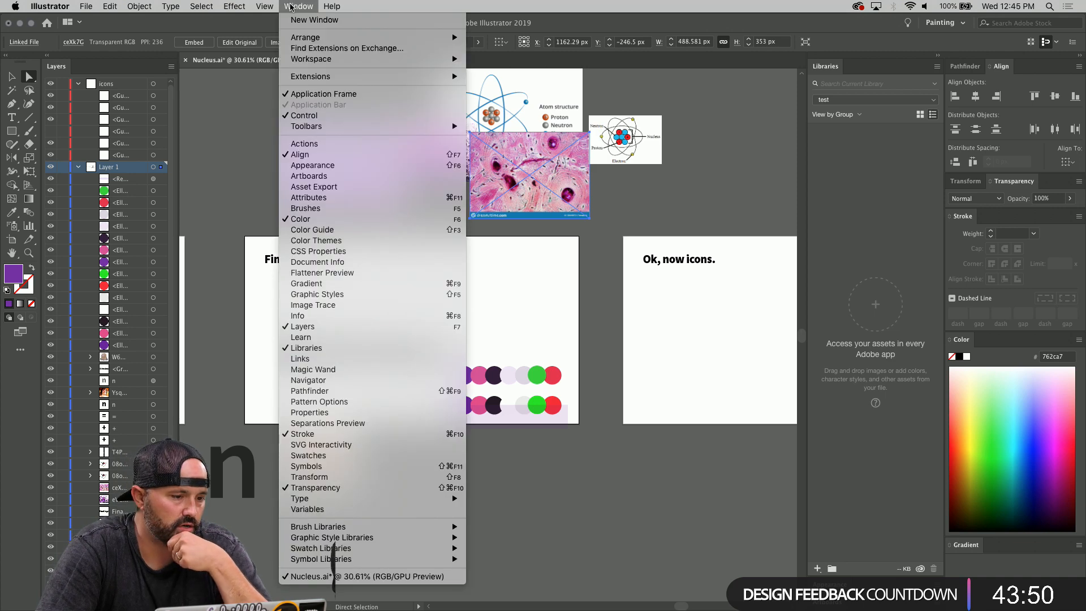
click(306, 349)
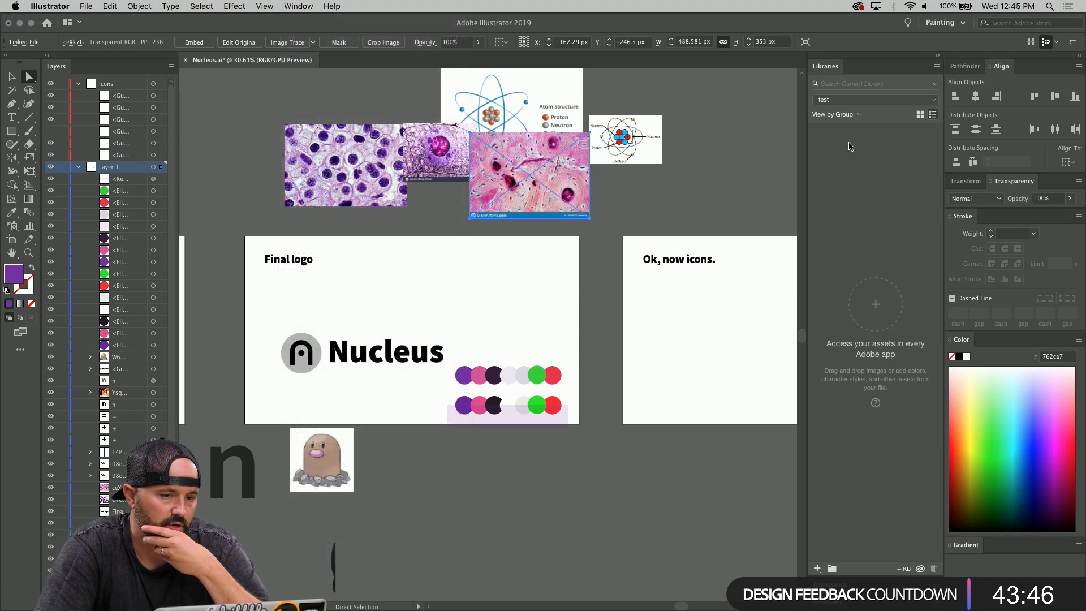
click(937, 66)
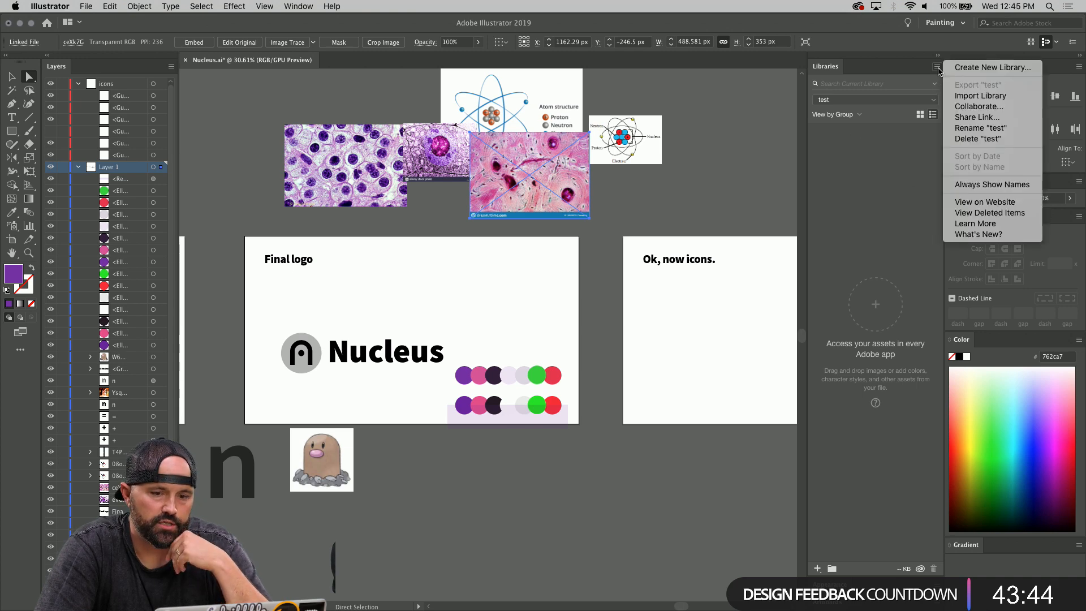
click(958, 69)
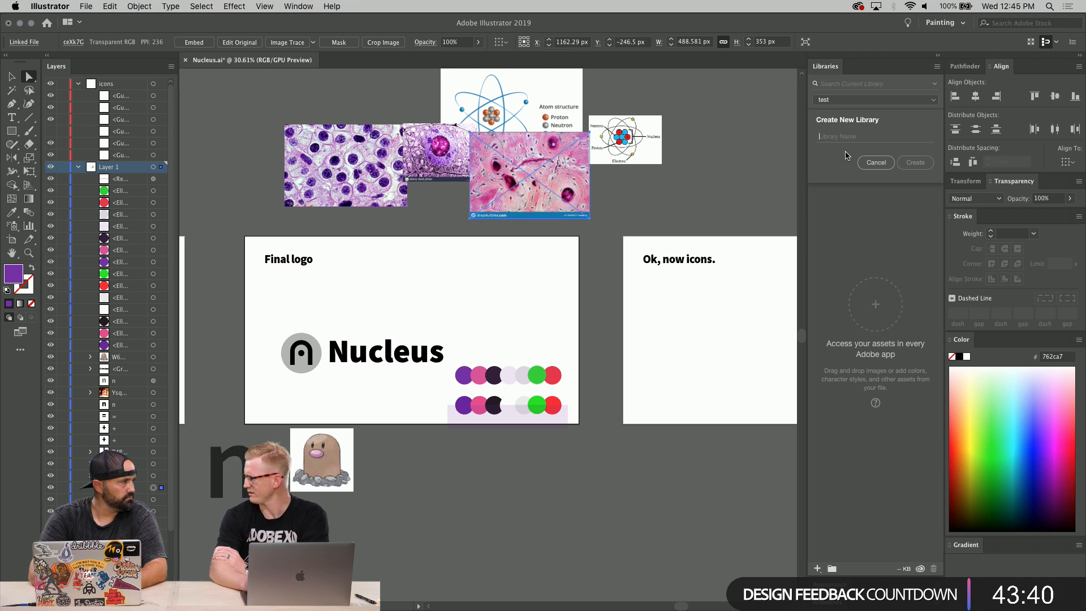
key(n)
key(c)
key(n)
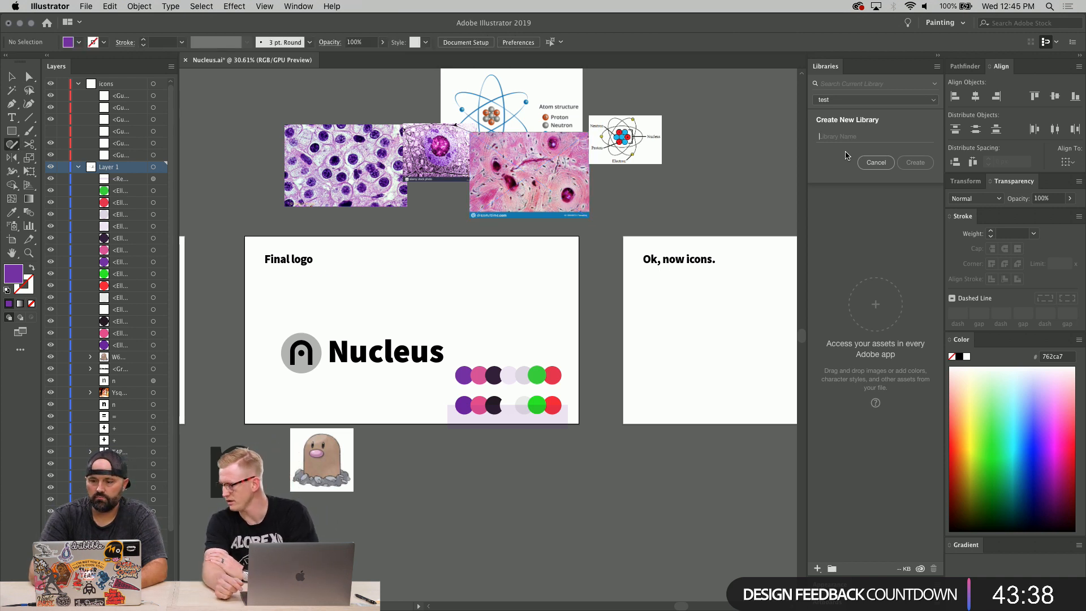
key(c)
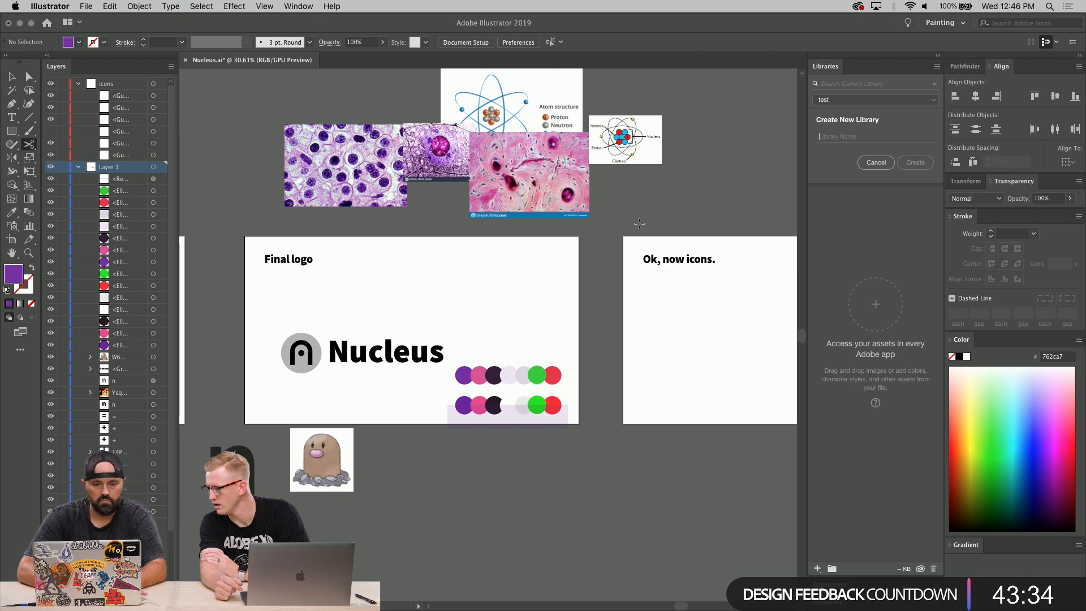
click(641, 214)
click(650, 332)
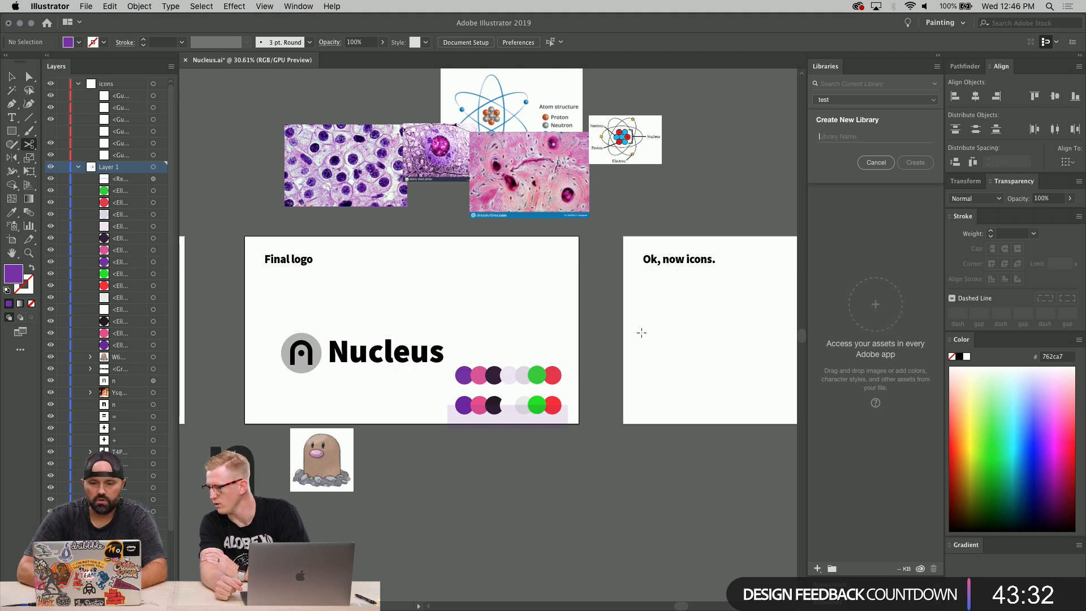
key(a)
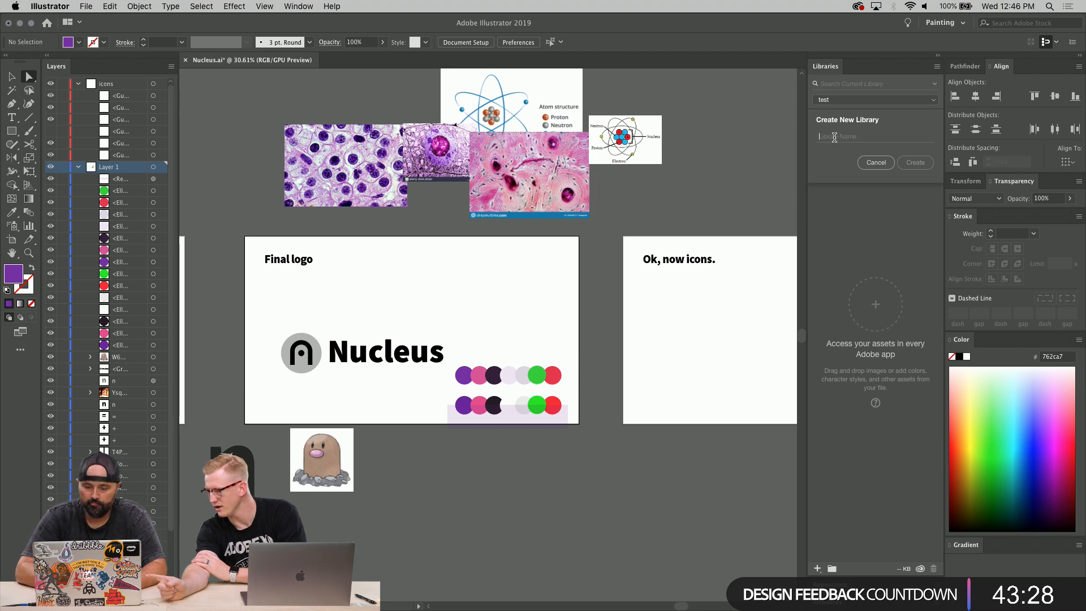
- Enter Nucleaus as the name of the new library
text(Nu)
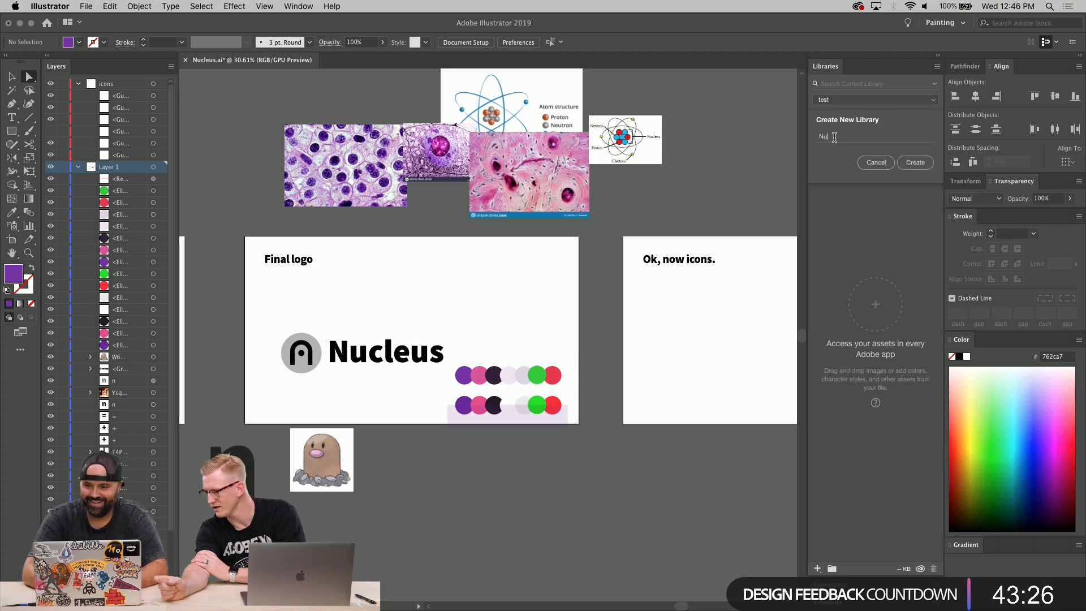
text(cleus)
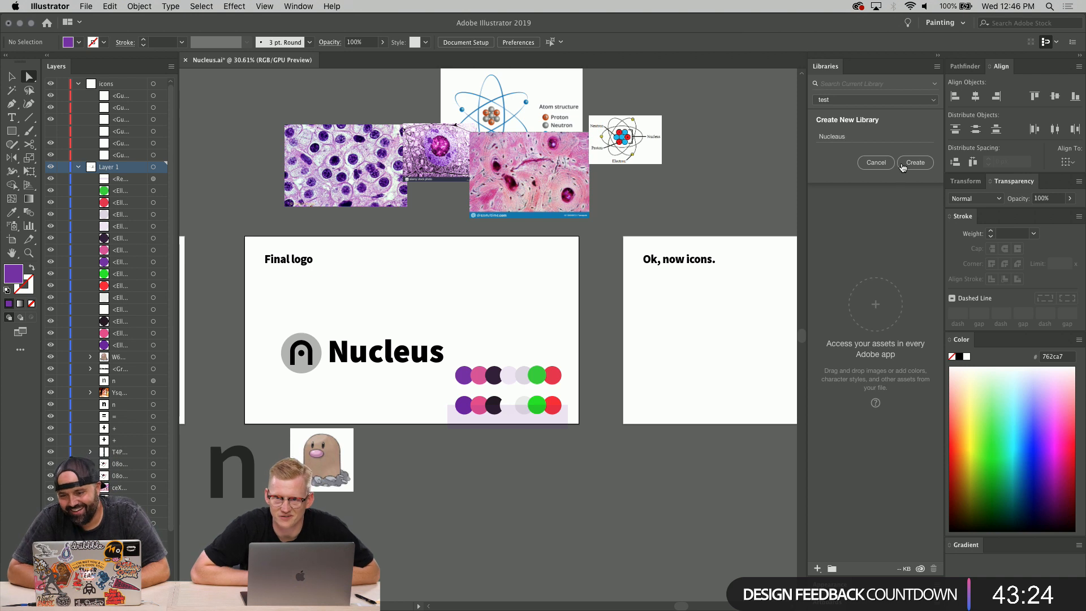